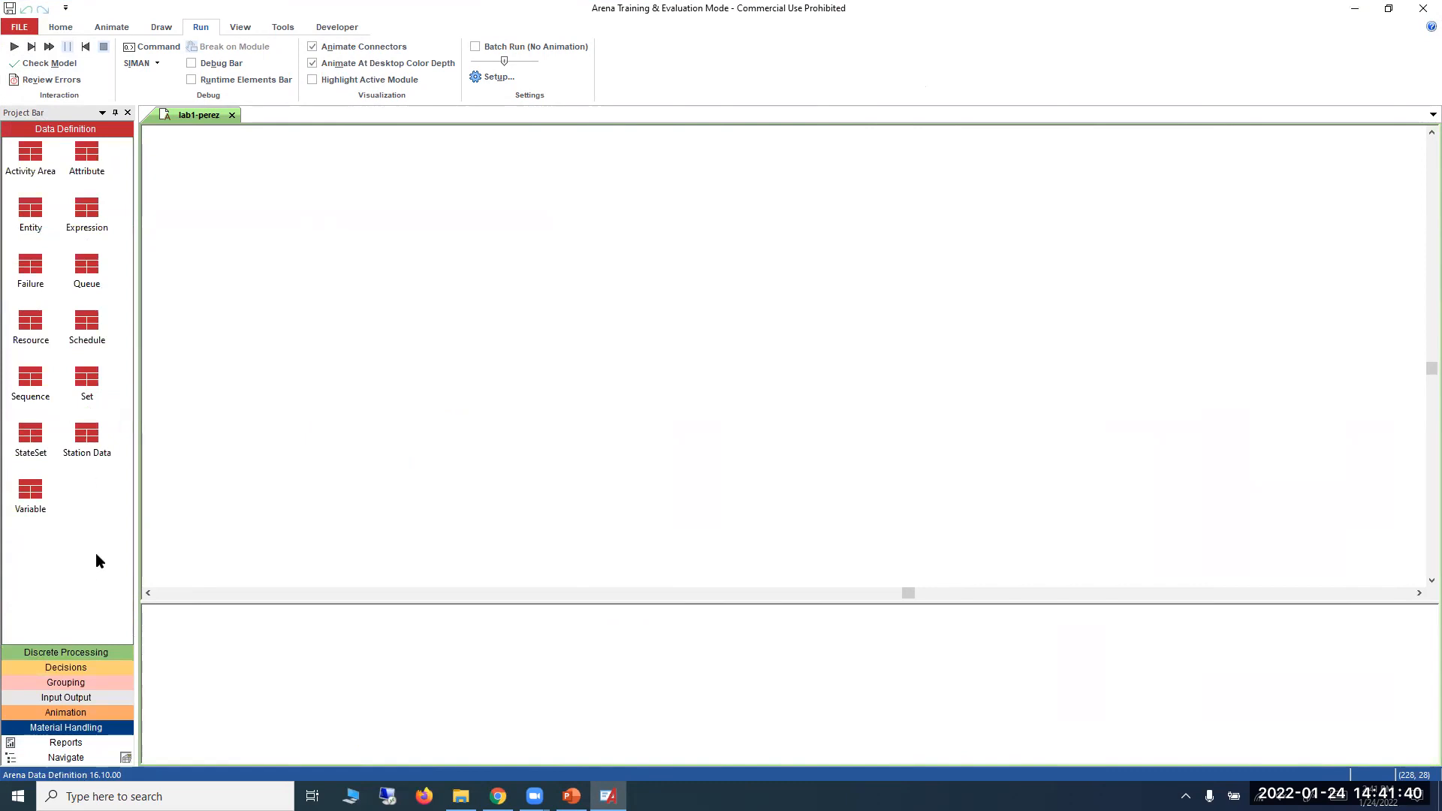
Look through the modules of the Discrete Processing, Decisions, Grouping, Input Output, Animation and Material Handling template panels.
{"action": "left_click", "coordinate": [87, 652]}
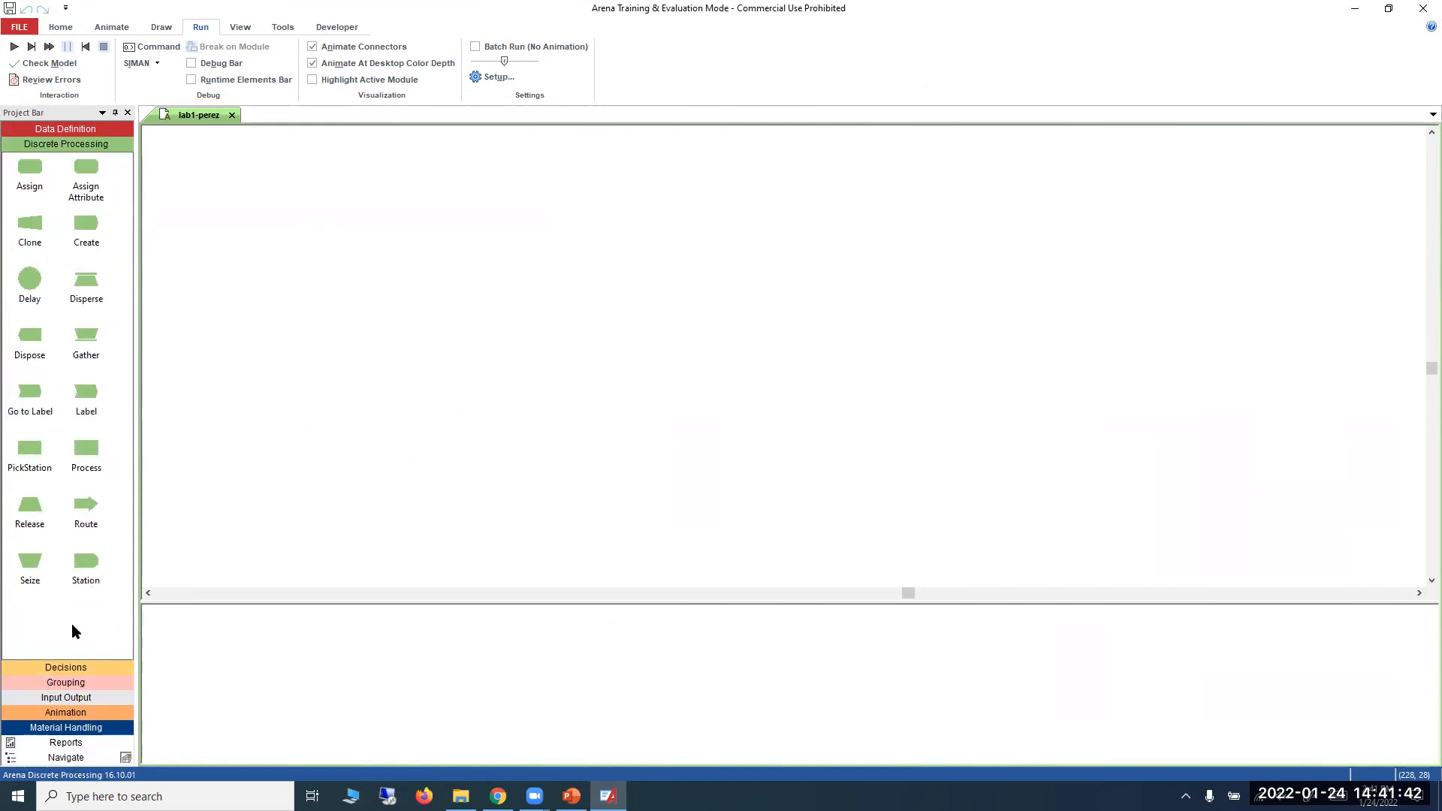
{"action": "left_click", "coordinate": [73, 669]}
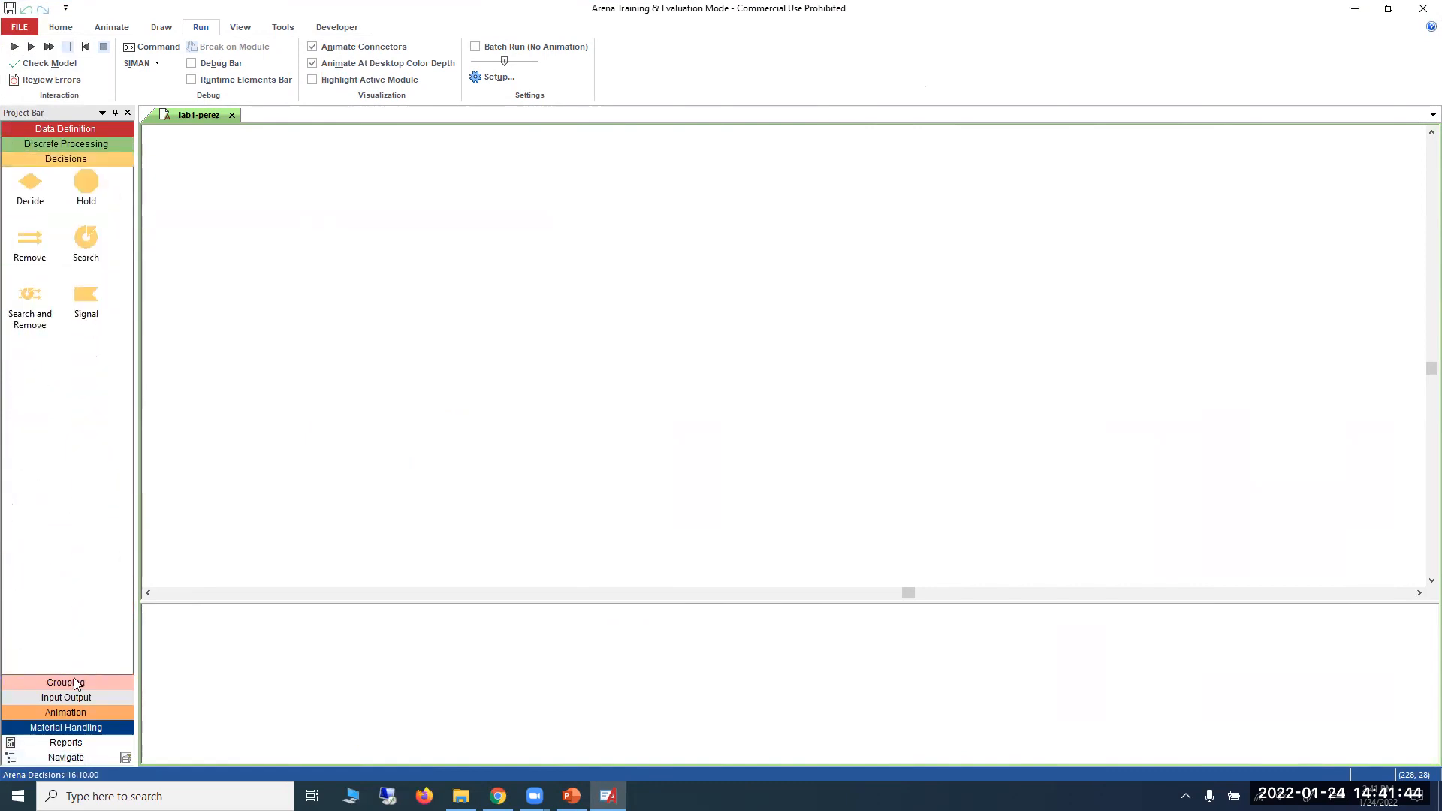
{"action": "left_click", "coordinate": [74, 683]}
{"action": "left_click", "coordinate": [74, 692]}
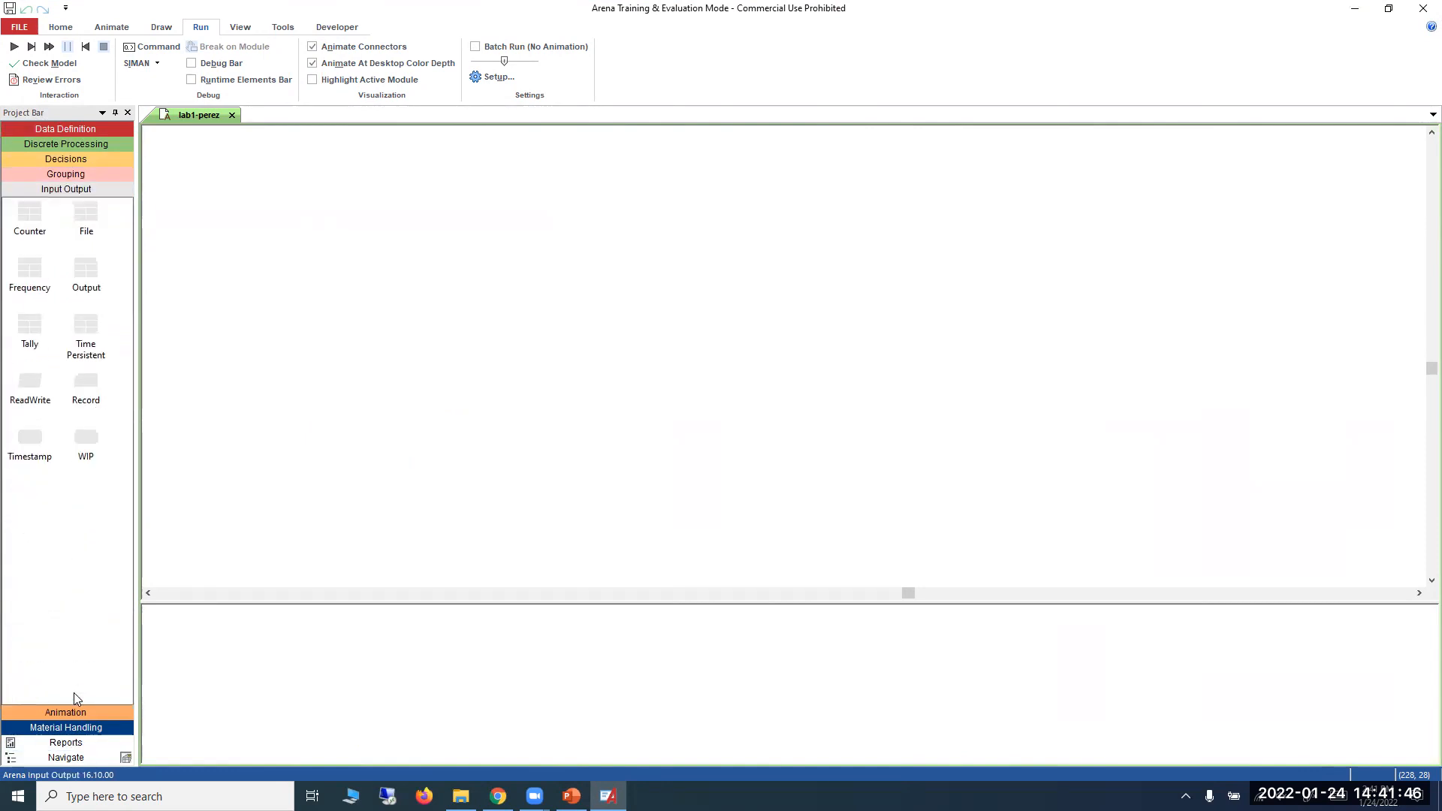
{"action": "left_click", "coordinate": [75, 710]}
{"action": "left_click", "coordinate": [75, 727]}
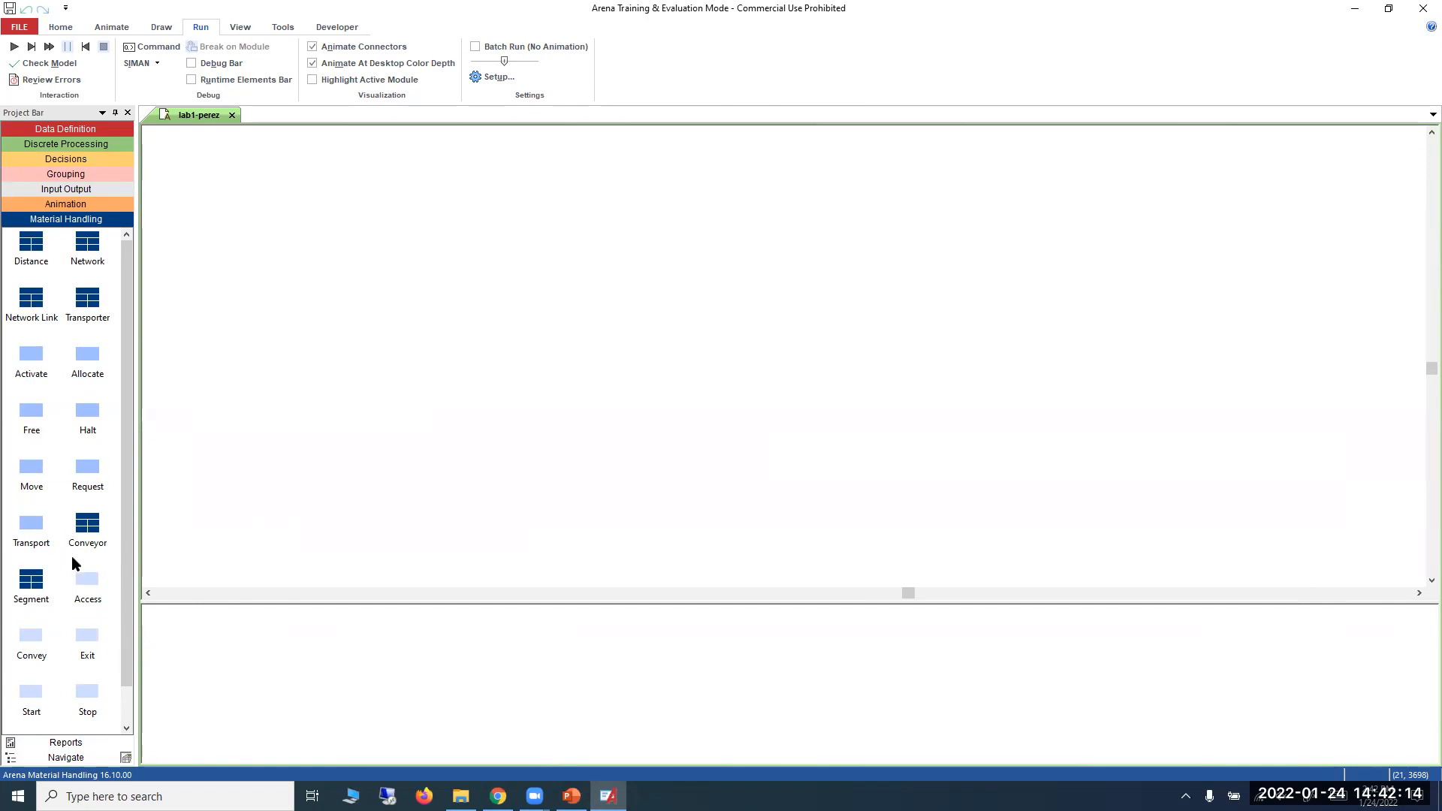
Attach the Blocks.tpo template panel to the Project Bar.
{"action": "right_click", "coordinate": [63, 467]}
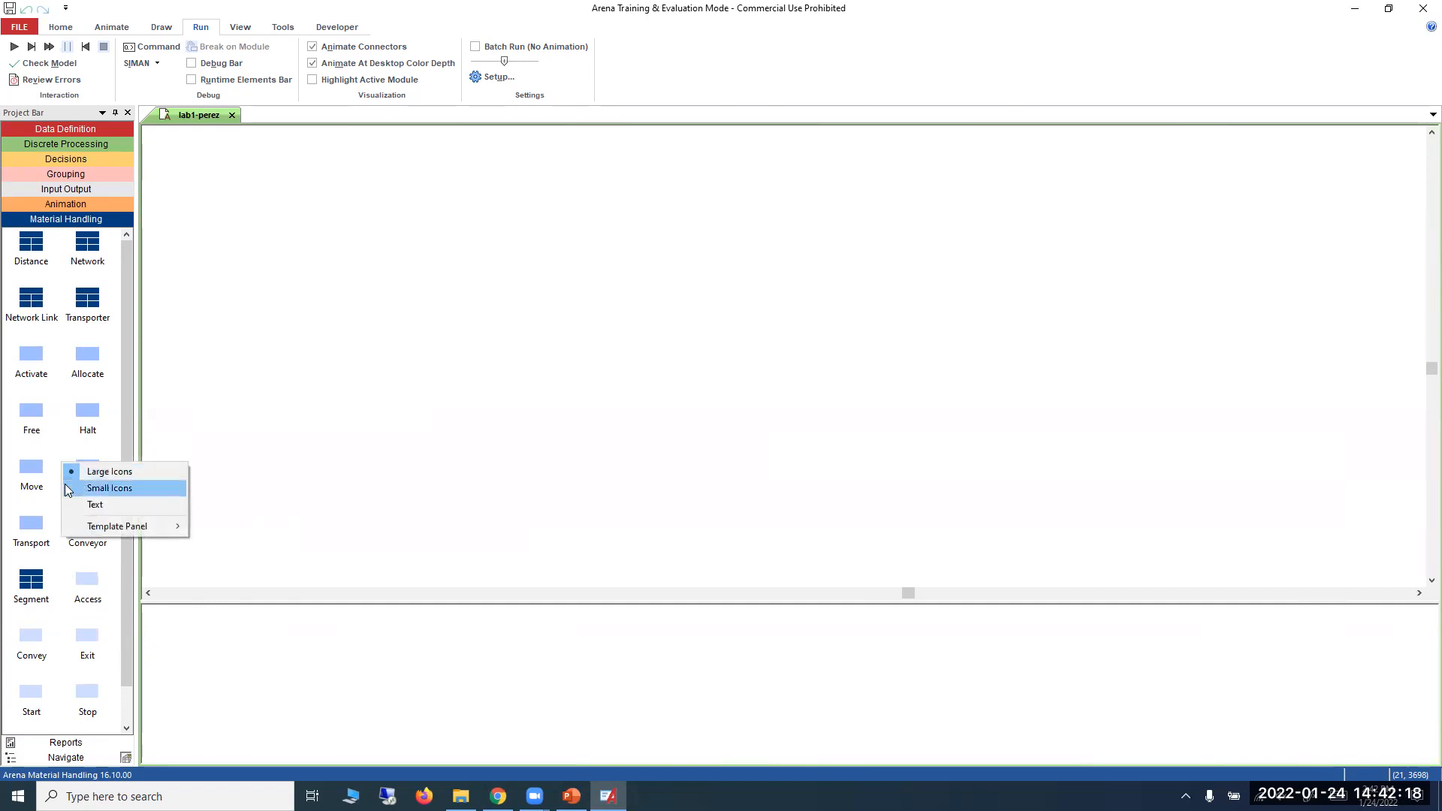
{"action": "mouse_move", "coordinate": [111, 526]}
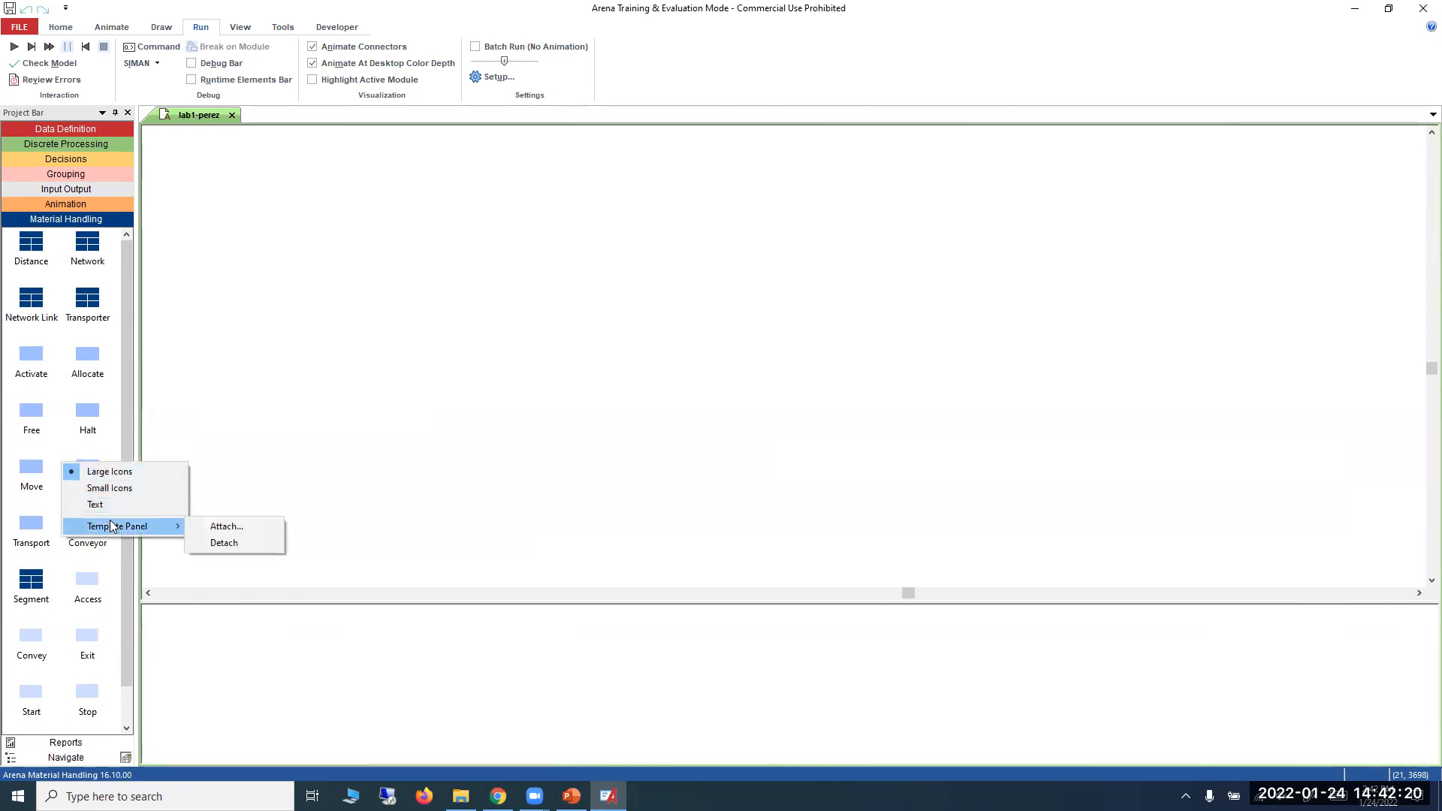
{"action": "left_click", "coordinate": [234, 525]}
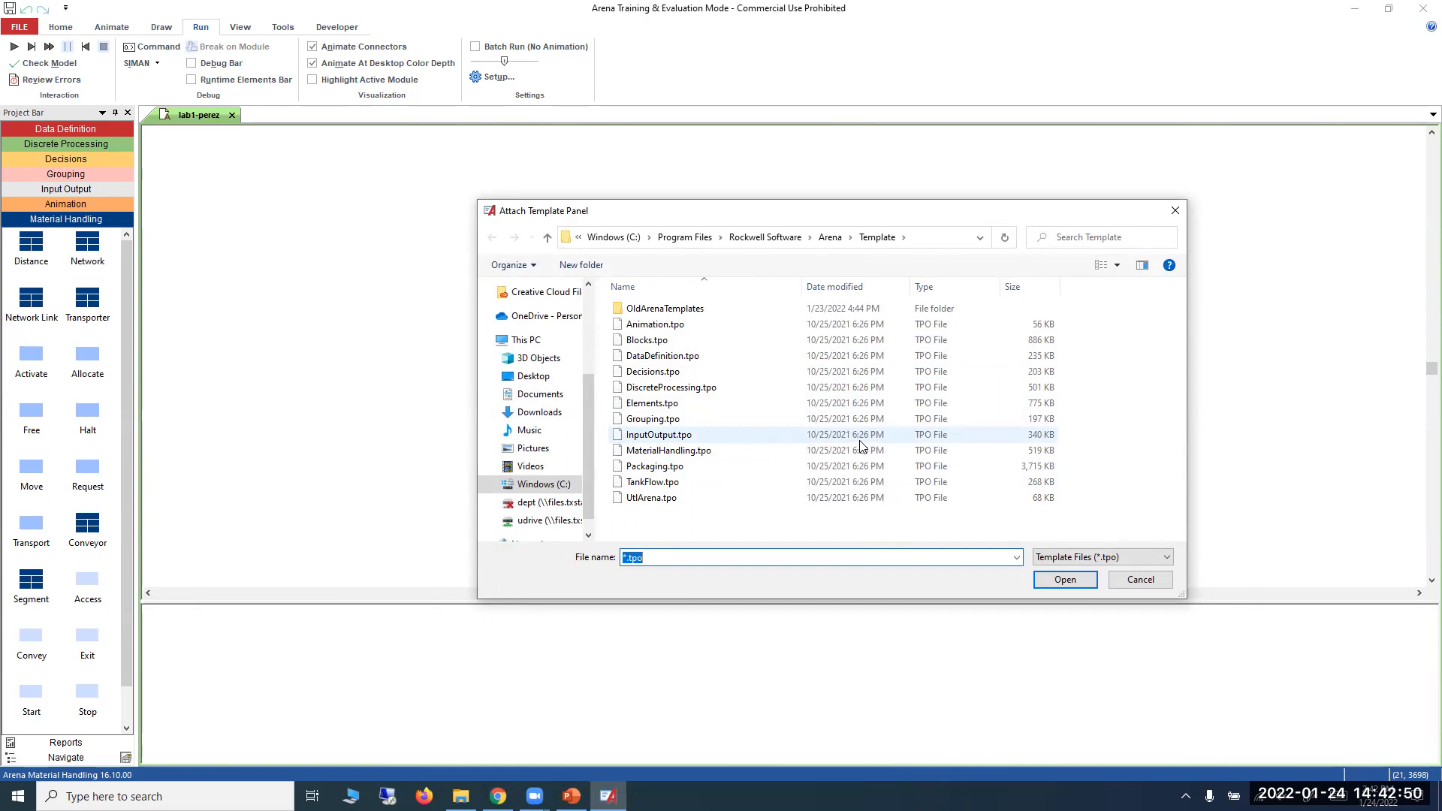
{"action": "left_click", "coordinate": [685, 344]}
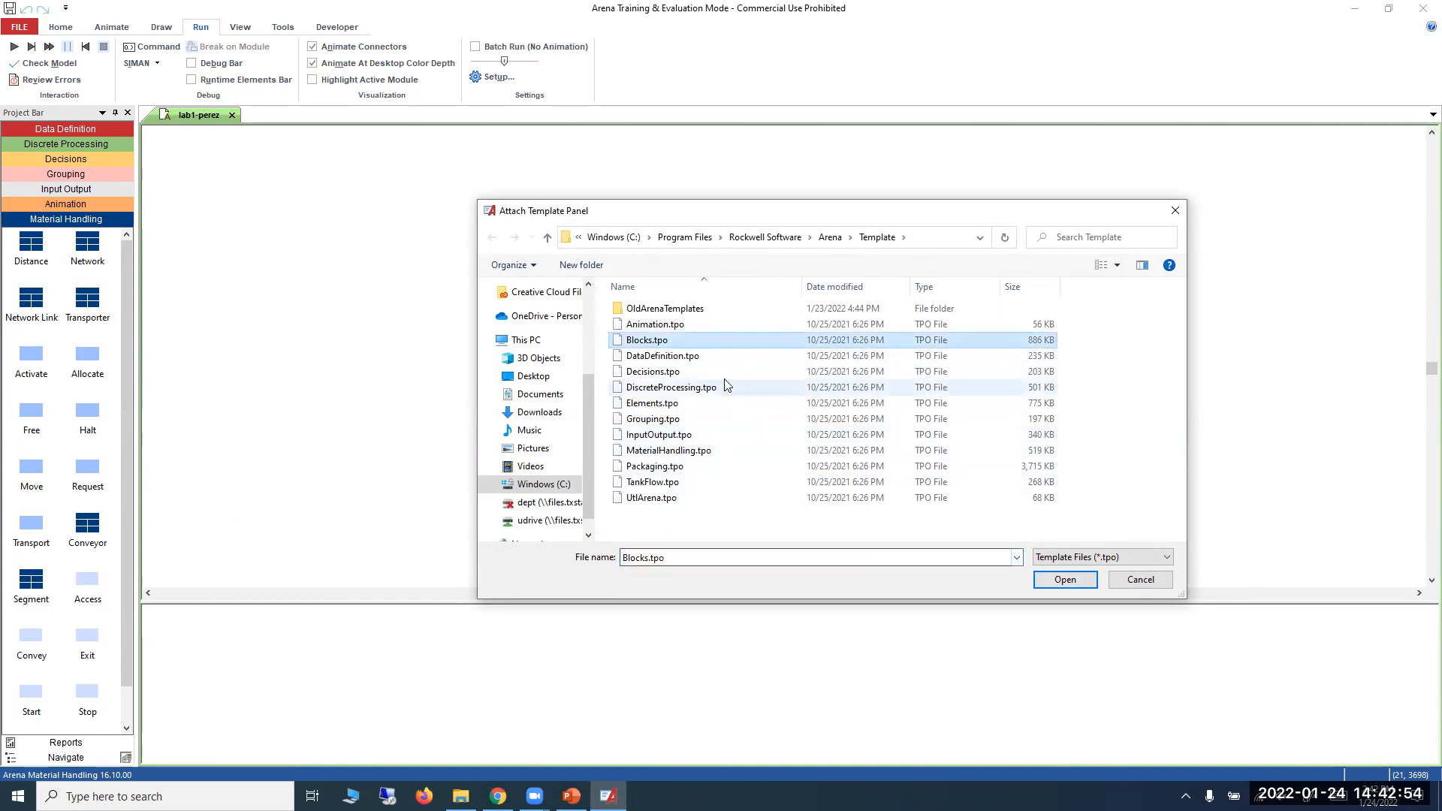
{"action": "left_click", "coordinate": [1045, 584]}
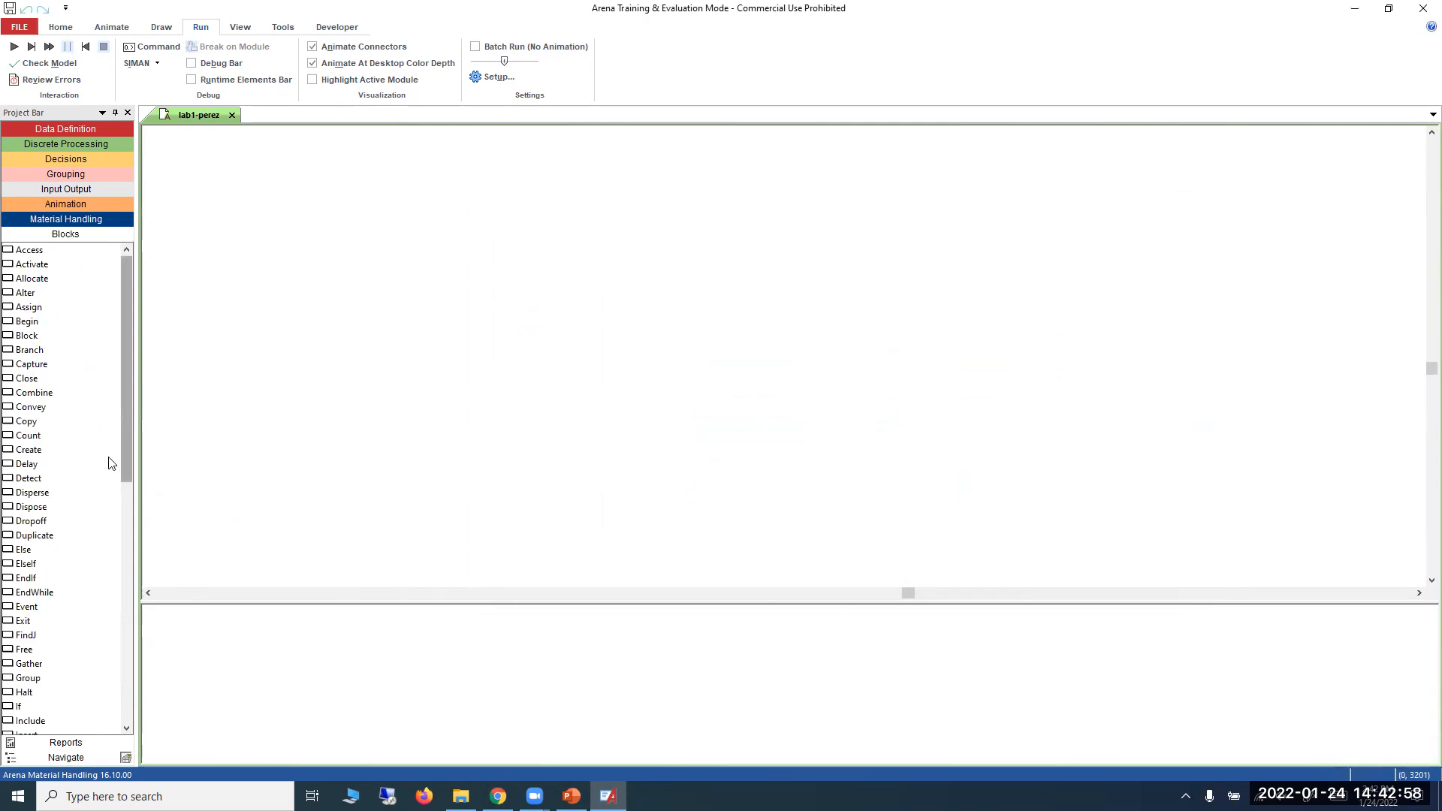
Attach the Elements.tpo template panel from Arena's Template folder to the Project Bar.
{"action": "right_click", "coordinate": [109, 462]}
{"action": "mouse_move", "coordinate": [182, 523]}
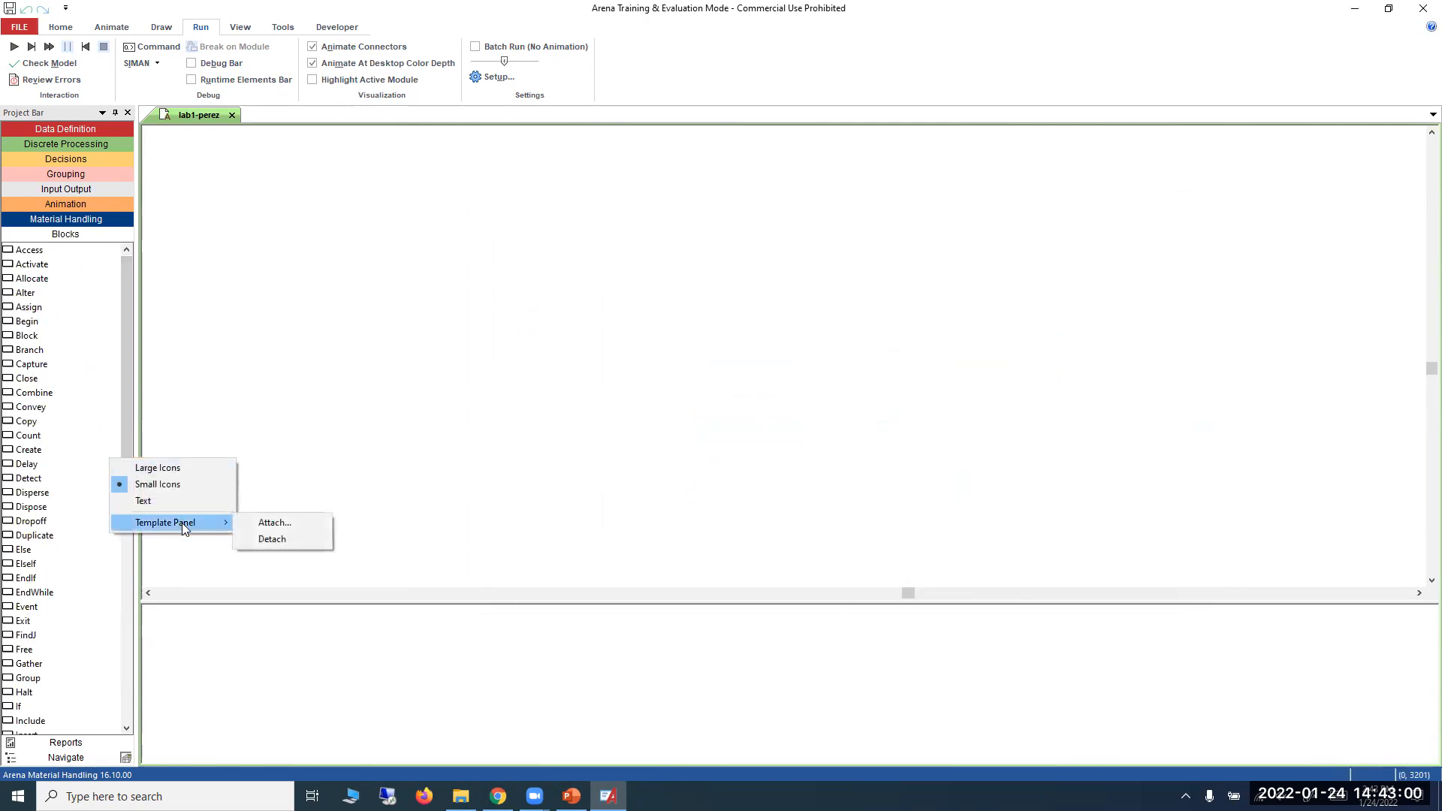
{"action": "right_click", "coordinate": [82, 430]}
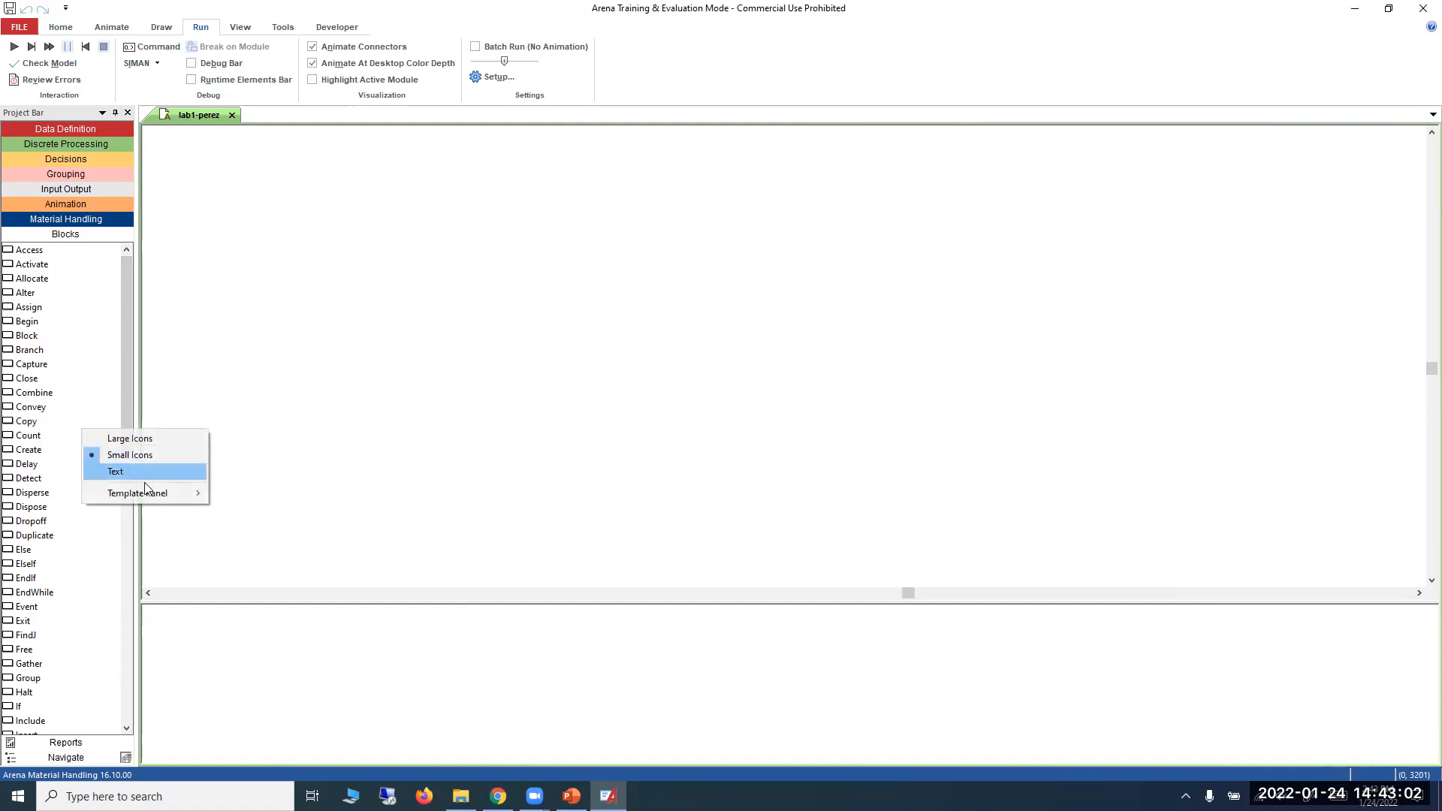
{"action": "mouse_move", "coordinate": [147, 489]}
{"action": "left_click", "coordinate": [217, 493]}
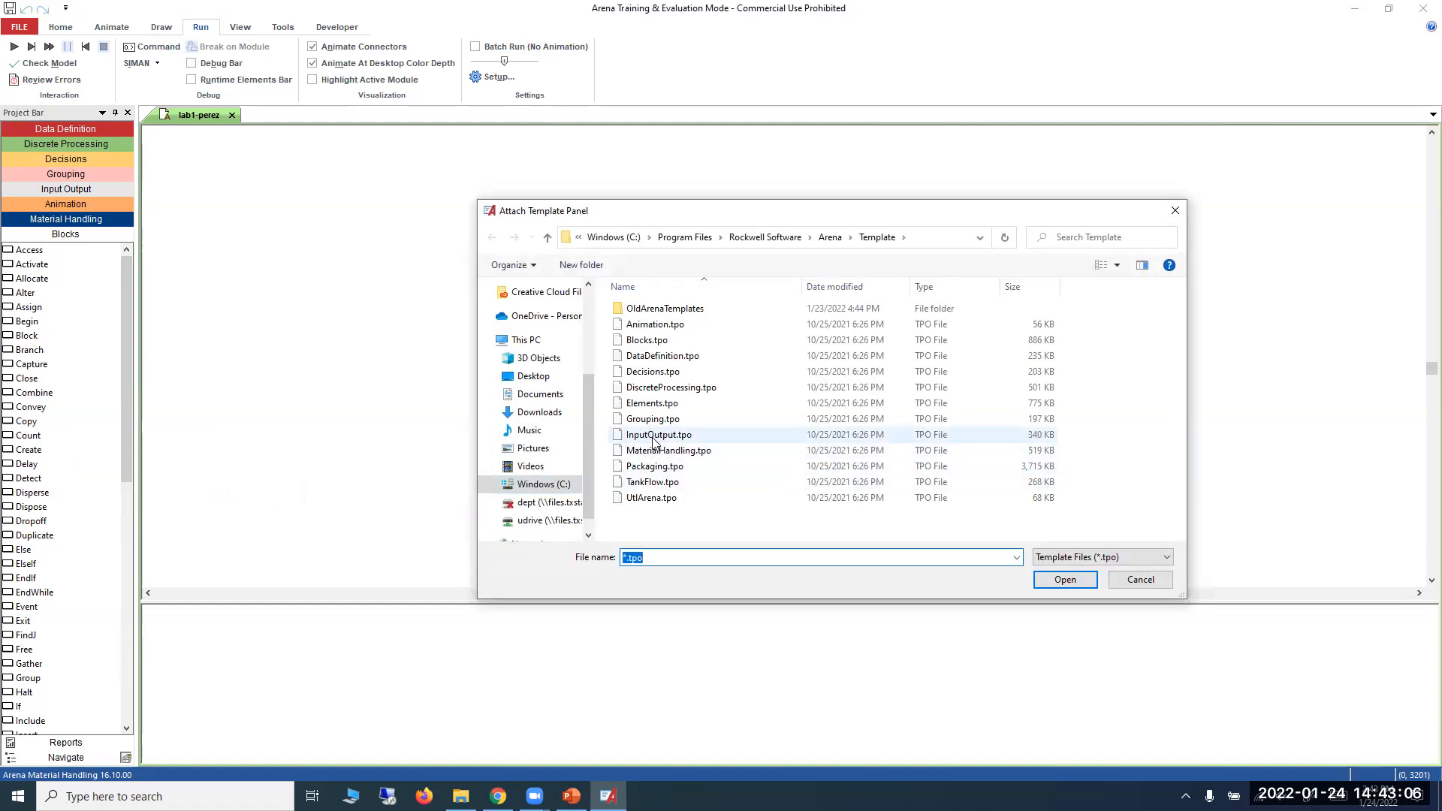
{"action": "left_click", "coordinate": [647, 406]}
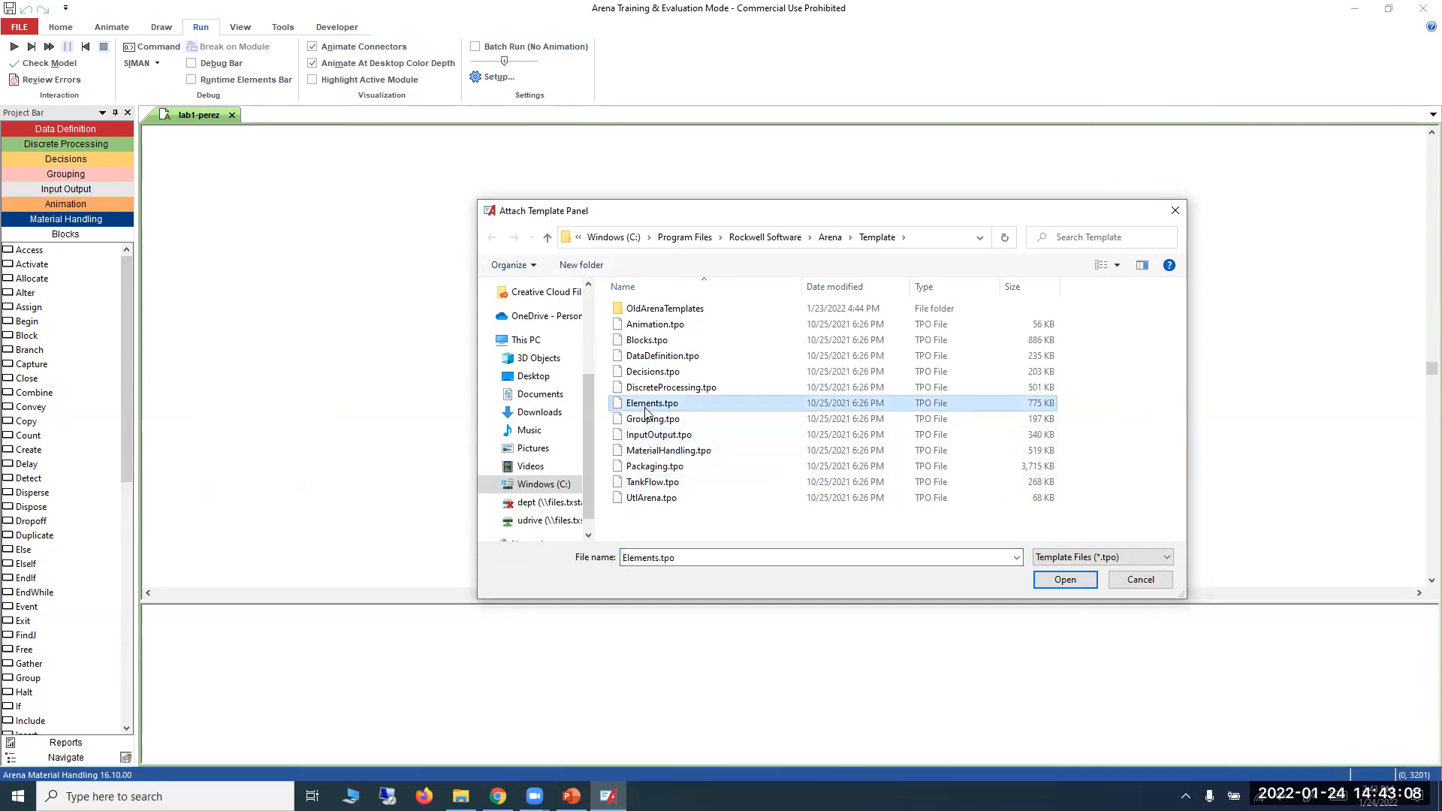
{"action": "left_click", "coordinate": [1064, 579]}
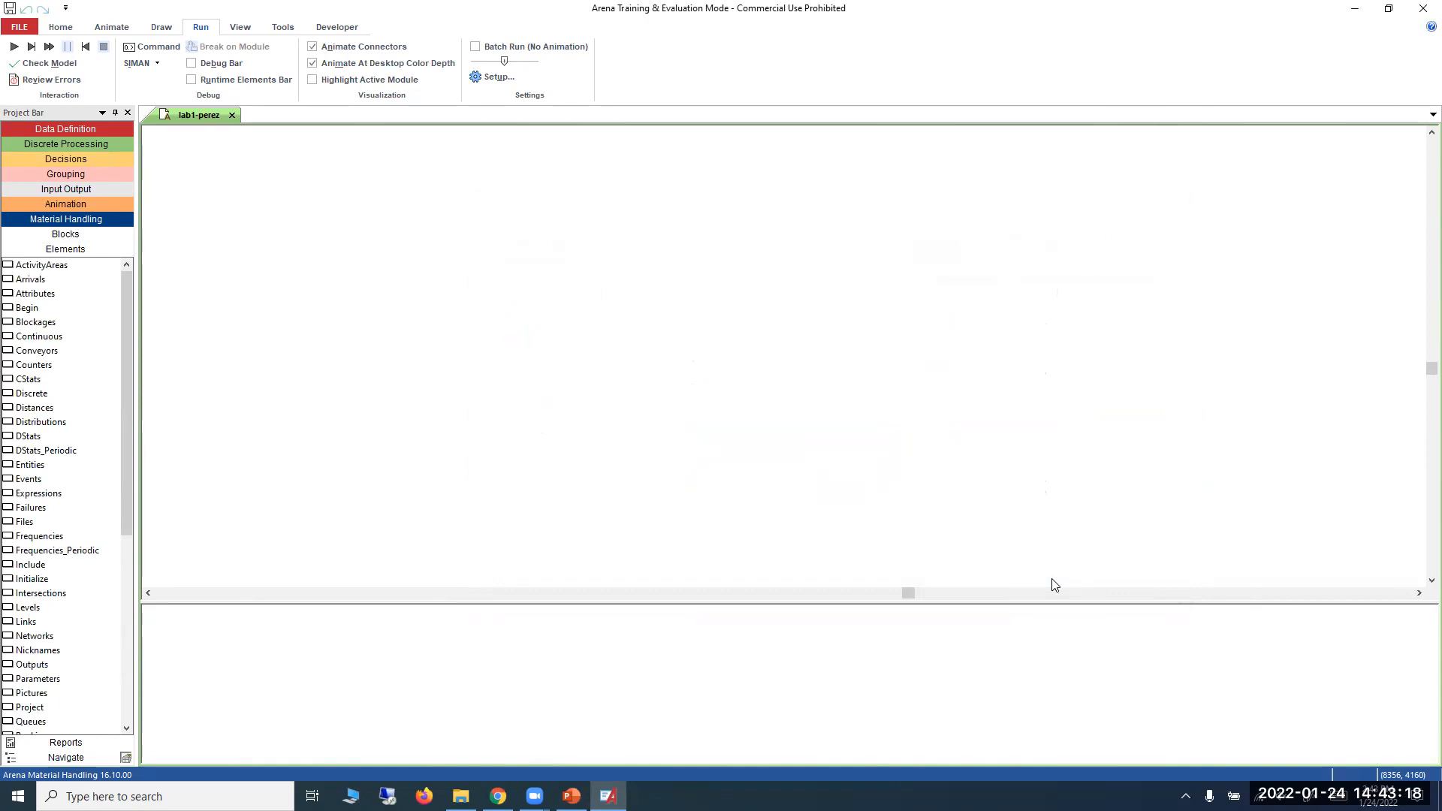
Examine the module lists of the attached Blocks and Elements template panels, finishing on Blocks.
{"action": "left_click", "coordinate": [79, 234]}
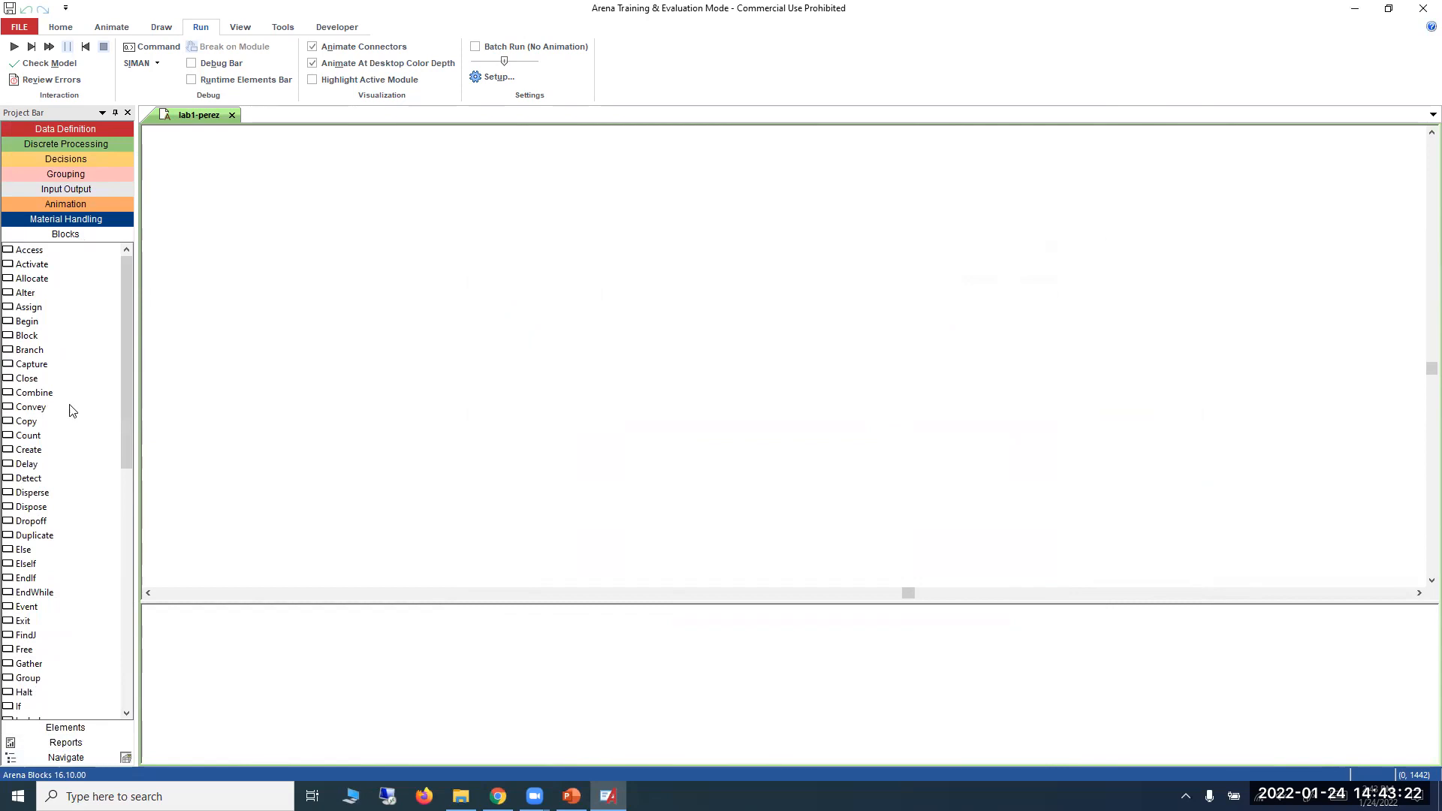
{"action": "left_click", "coordinate": [66, 728]}
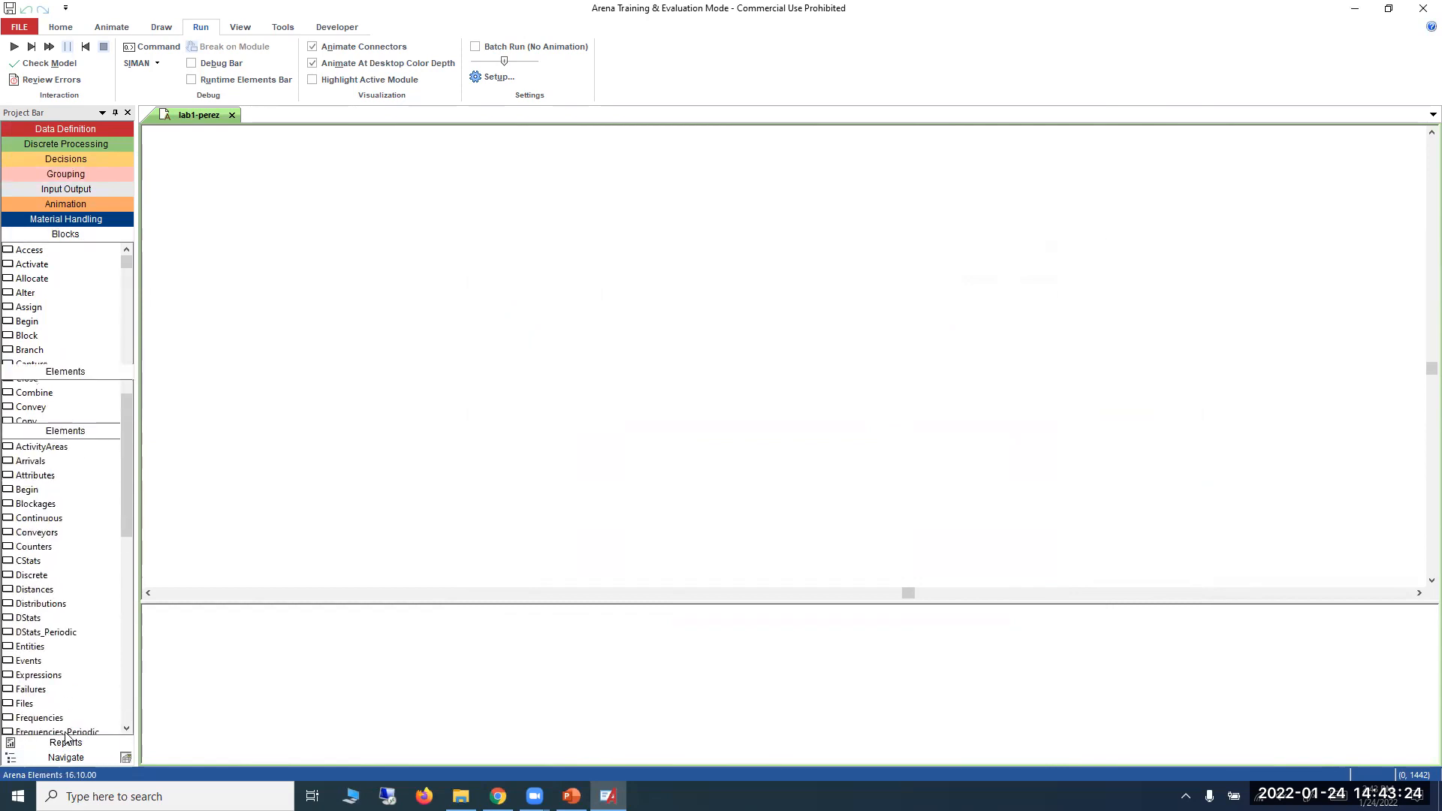
{"action": "left_click", "coordinate": [91, 235]}
{"action": "scroll", "coordinate": [83, 353], "scroll_direction": "down", "scroll_amount": 15}
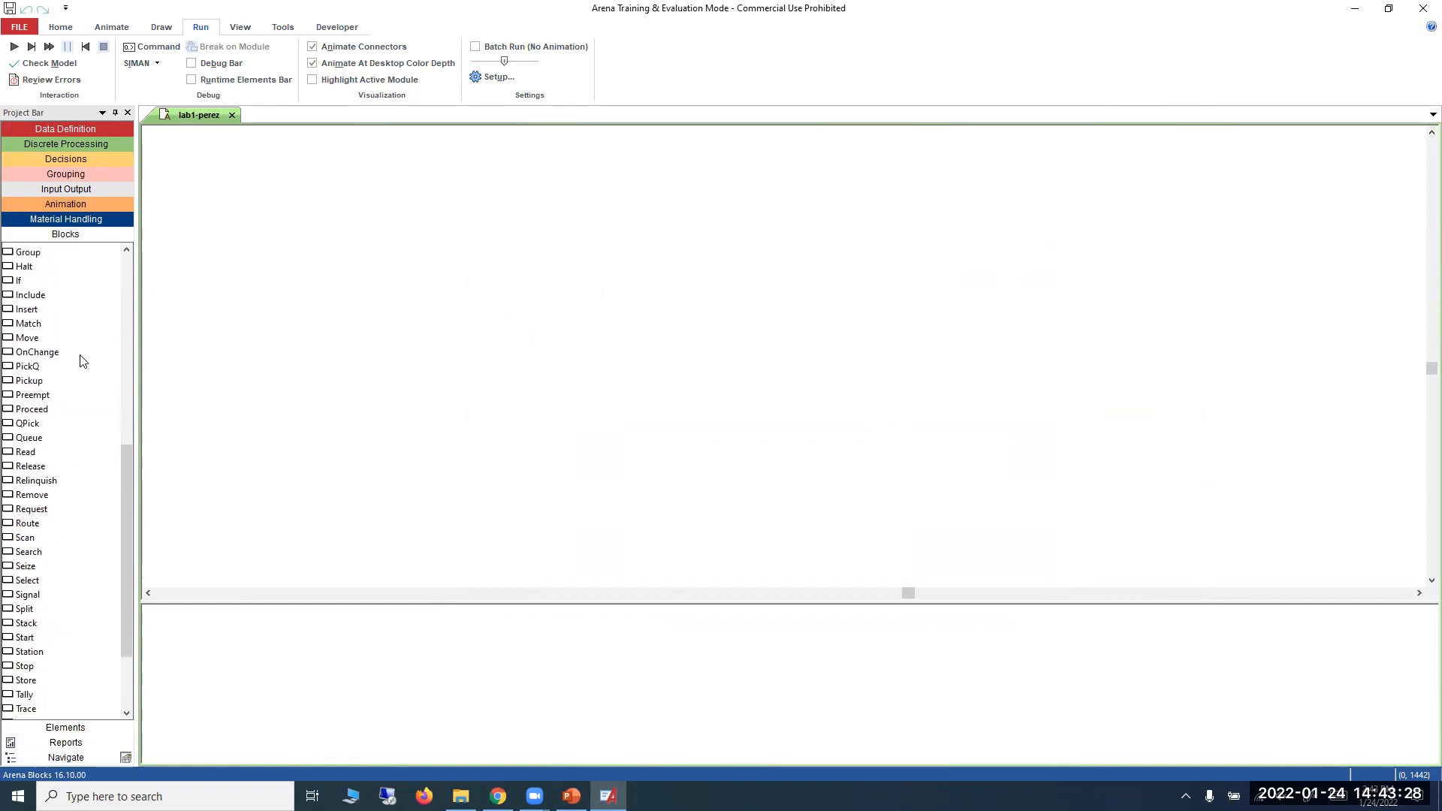
{"action": "scroll", "coordinate": [77, 360], "scroll_direction": "up", "scroll_amount": 15}
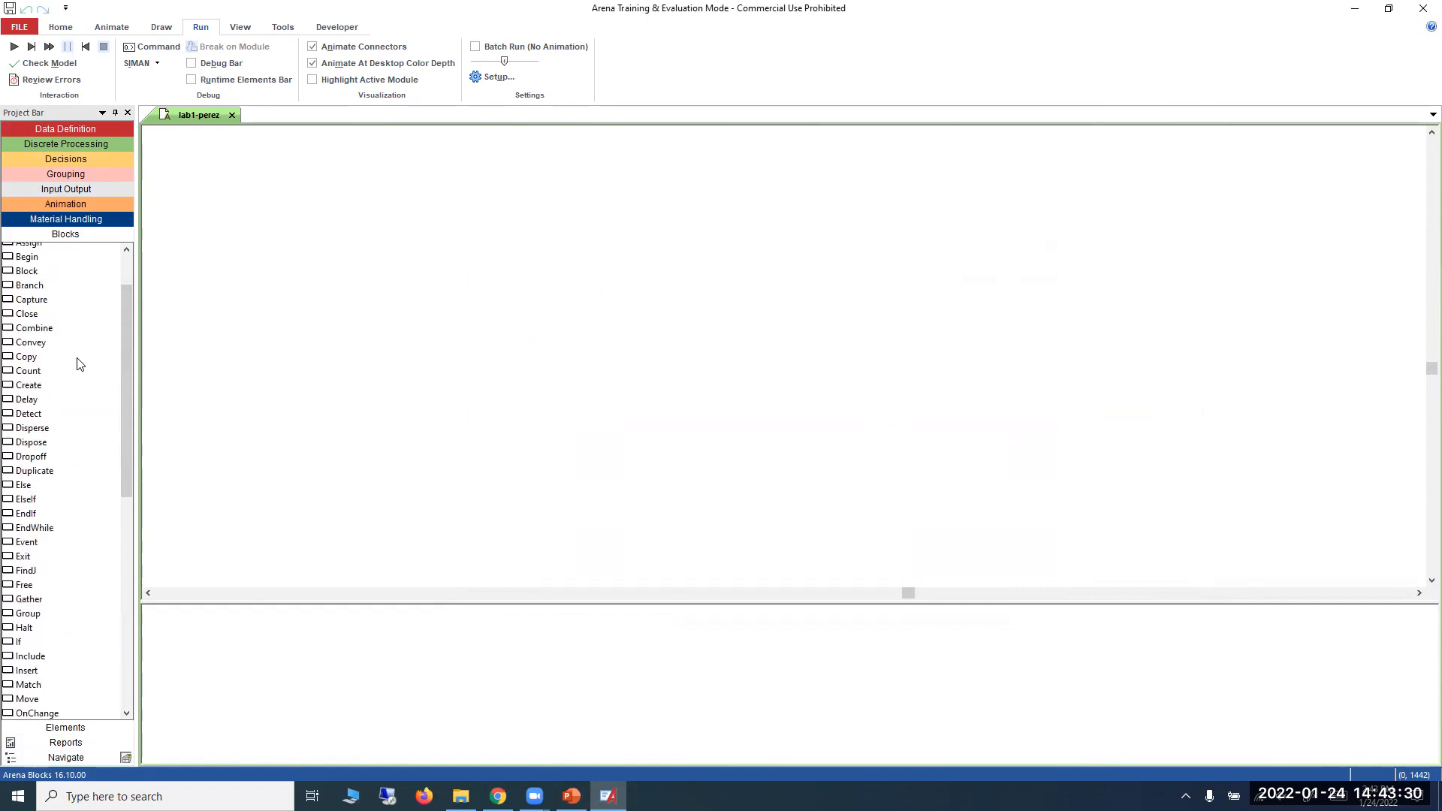
{"action": "left_click", "coordinate": [87, 727]}
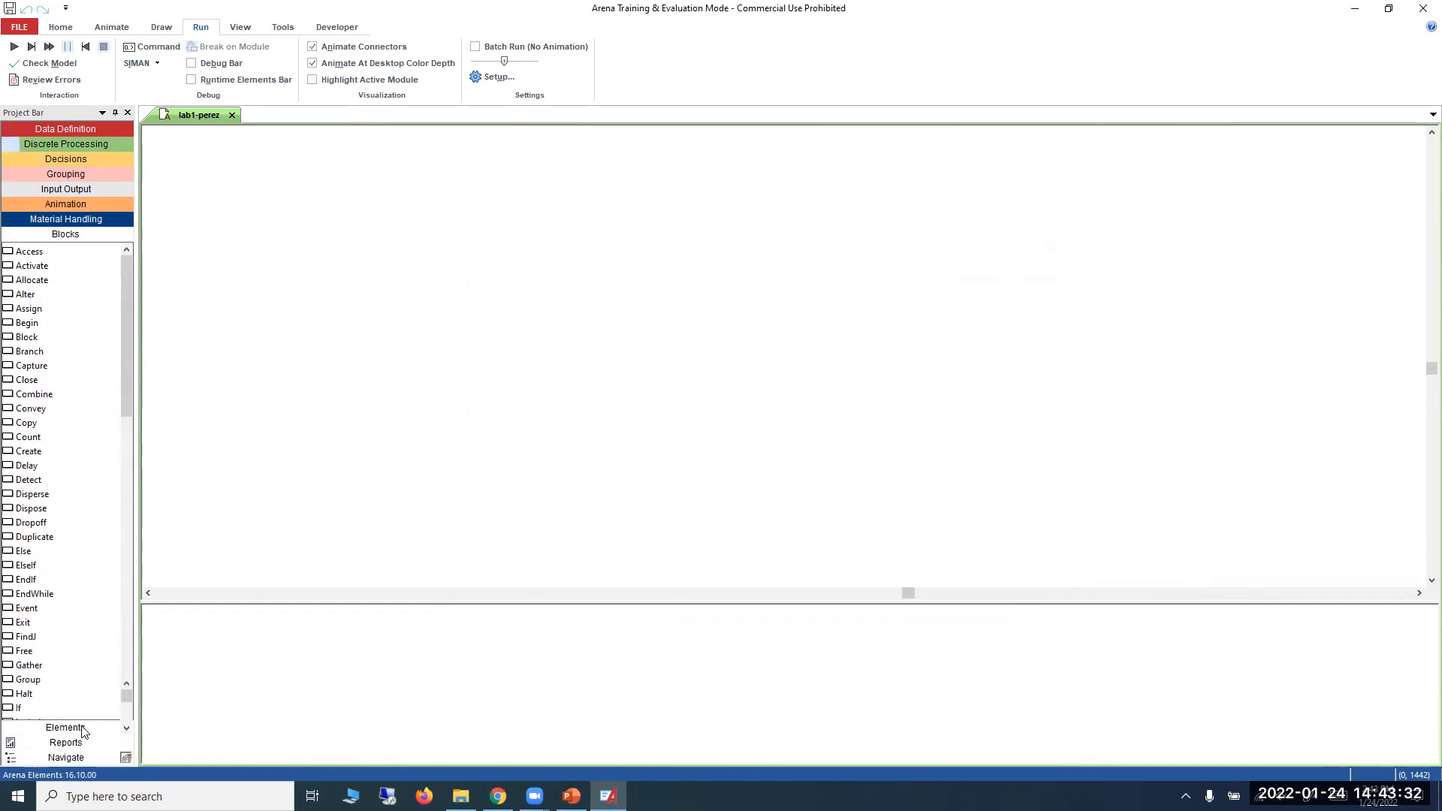
{"action": "scroll", "coordinate": [83, 428], "scroll_direction": "down", "scroll_amount": 8}
{"action": "scroll", "coordinate": [82, 429], "scroll_direction": "up", "scroll_amount": 7}
{"action": "scroll", "coordinate": [83, 428], "scroll_direction": "up", "scroll_amount": 3}
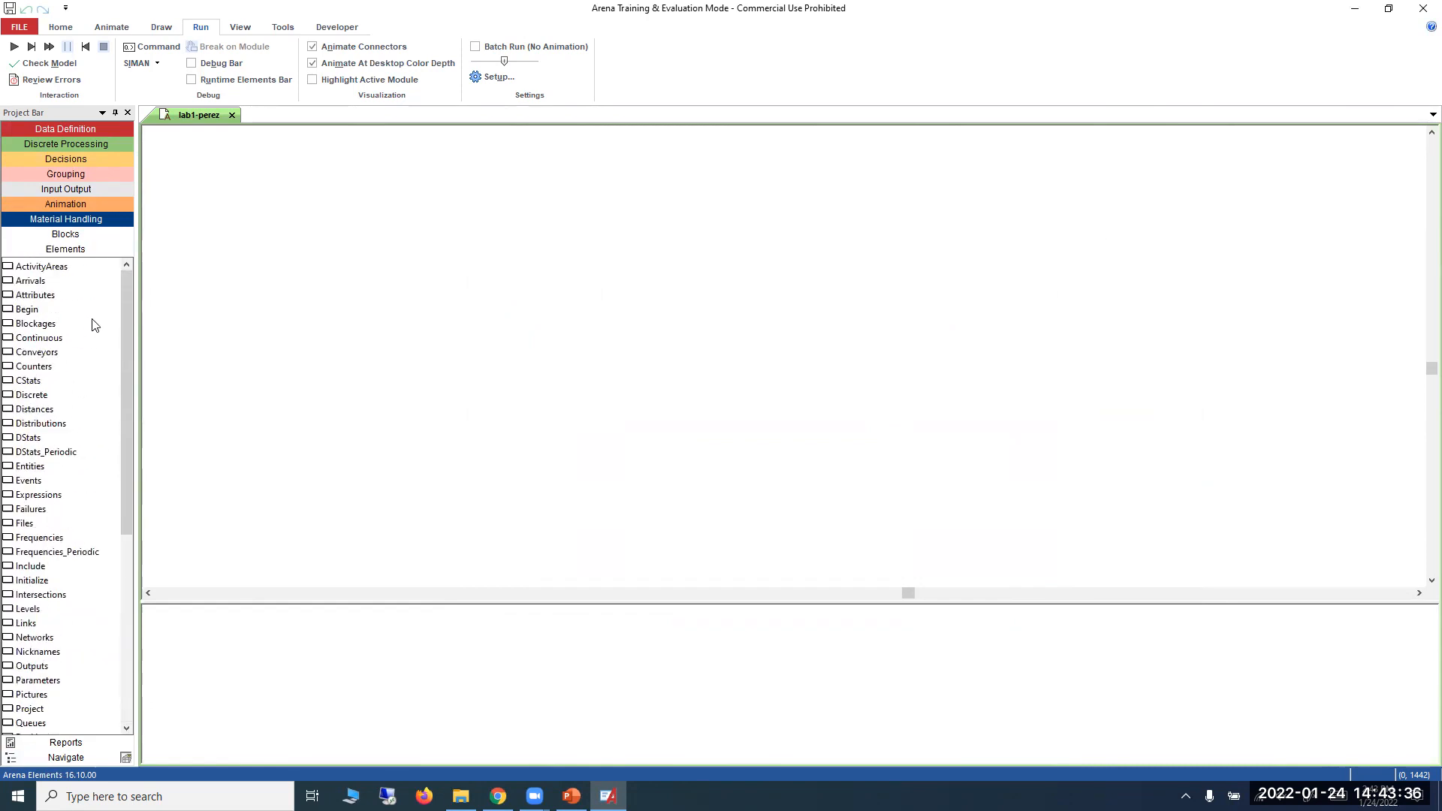
{"action": "left_click", "coordinate": [86, 235]}
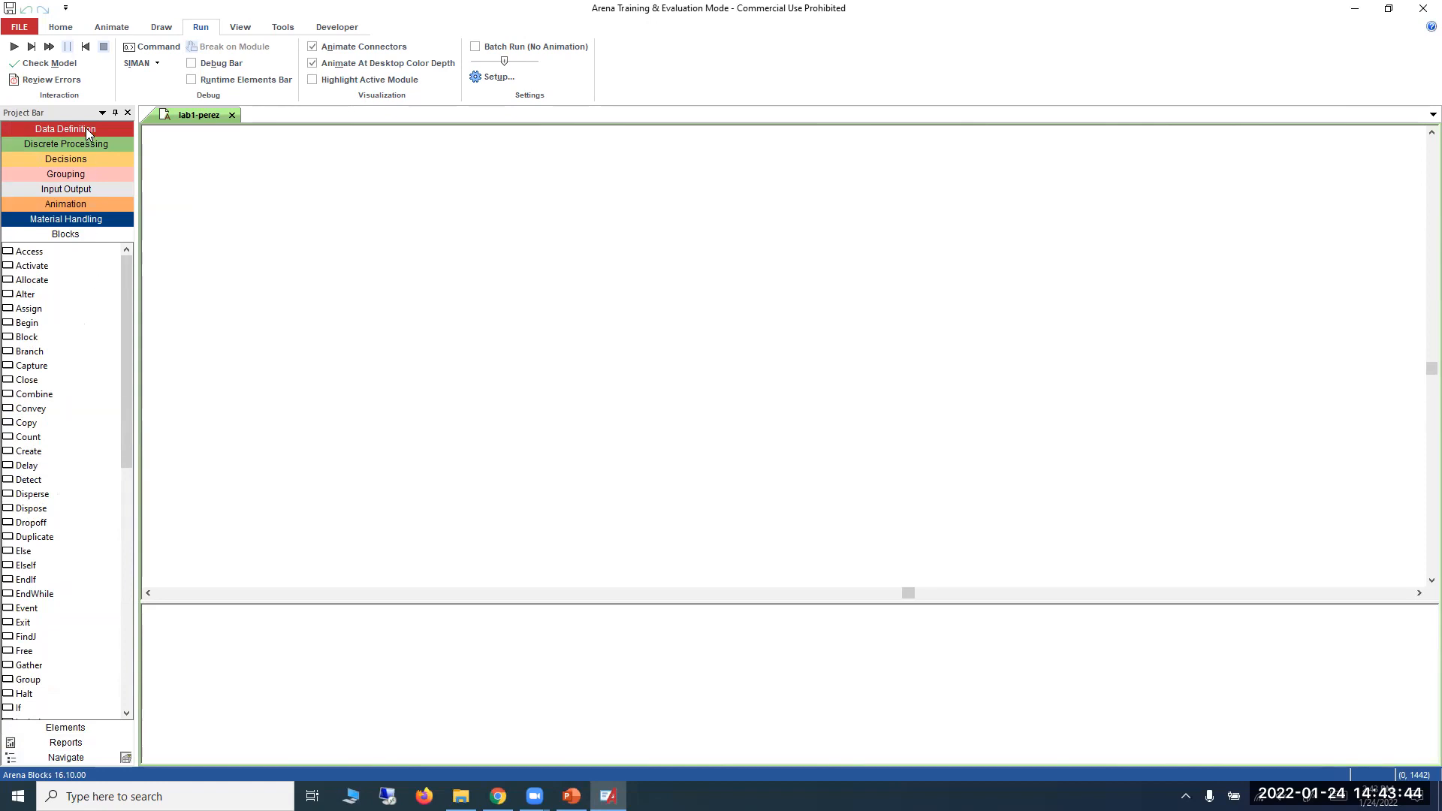
Save the model as lab1-perez in the lab1 folder, over the existing file.
{"action": "left_click", "coordinate": [27, 30]}
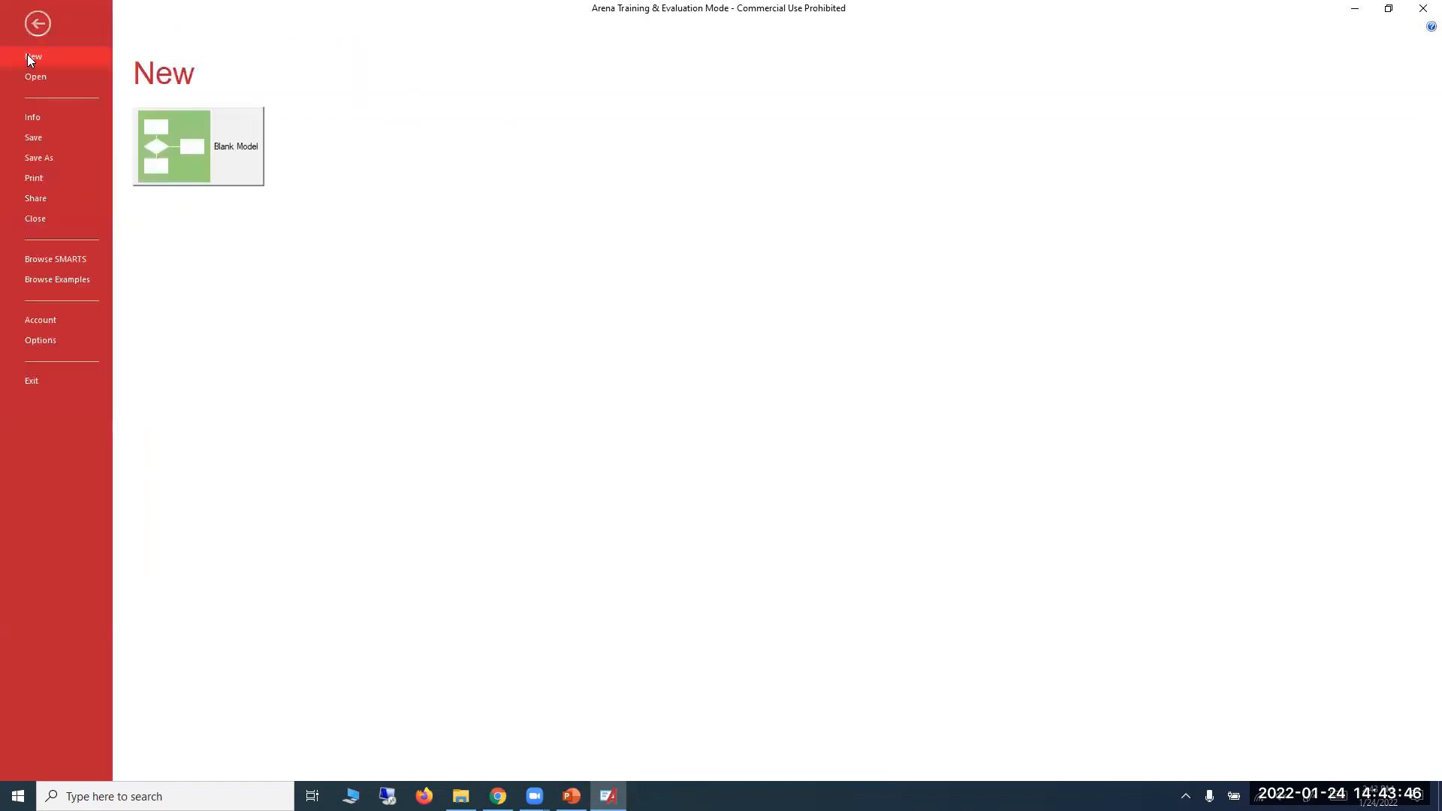
{"action": "left_click", "coordinate": [34, 170]}
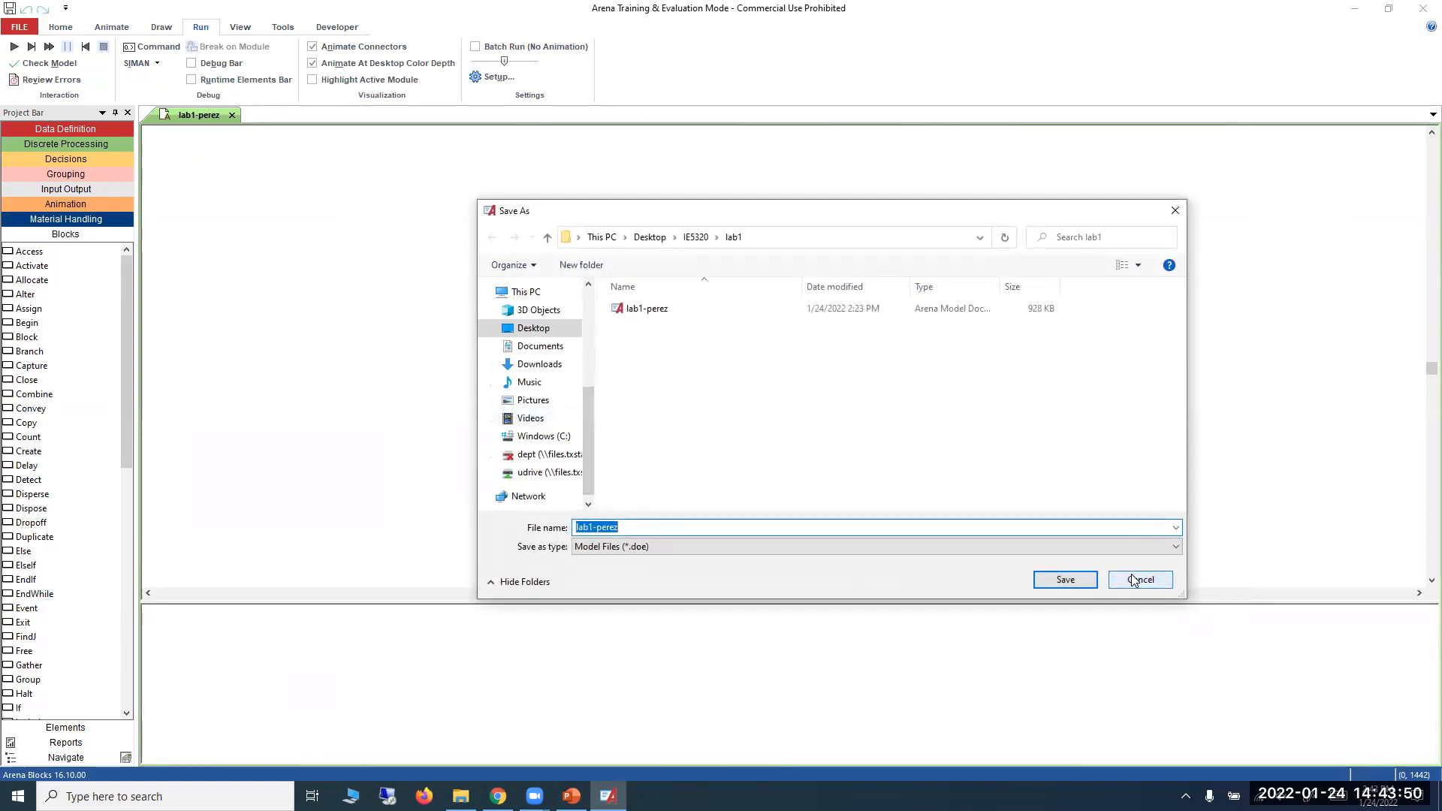
{"action": "left_click", "coordinate": [1065, 580]}
{"action": "left_click", "coordinate": [757, 399]}
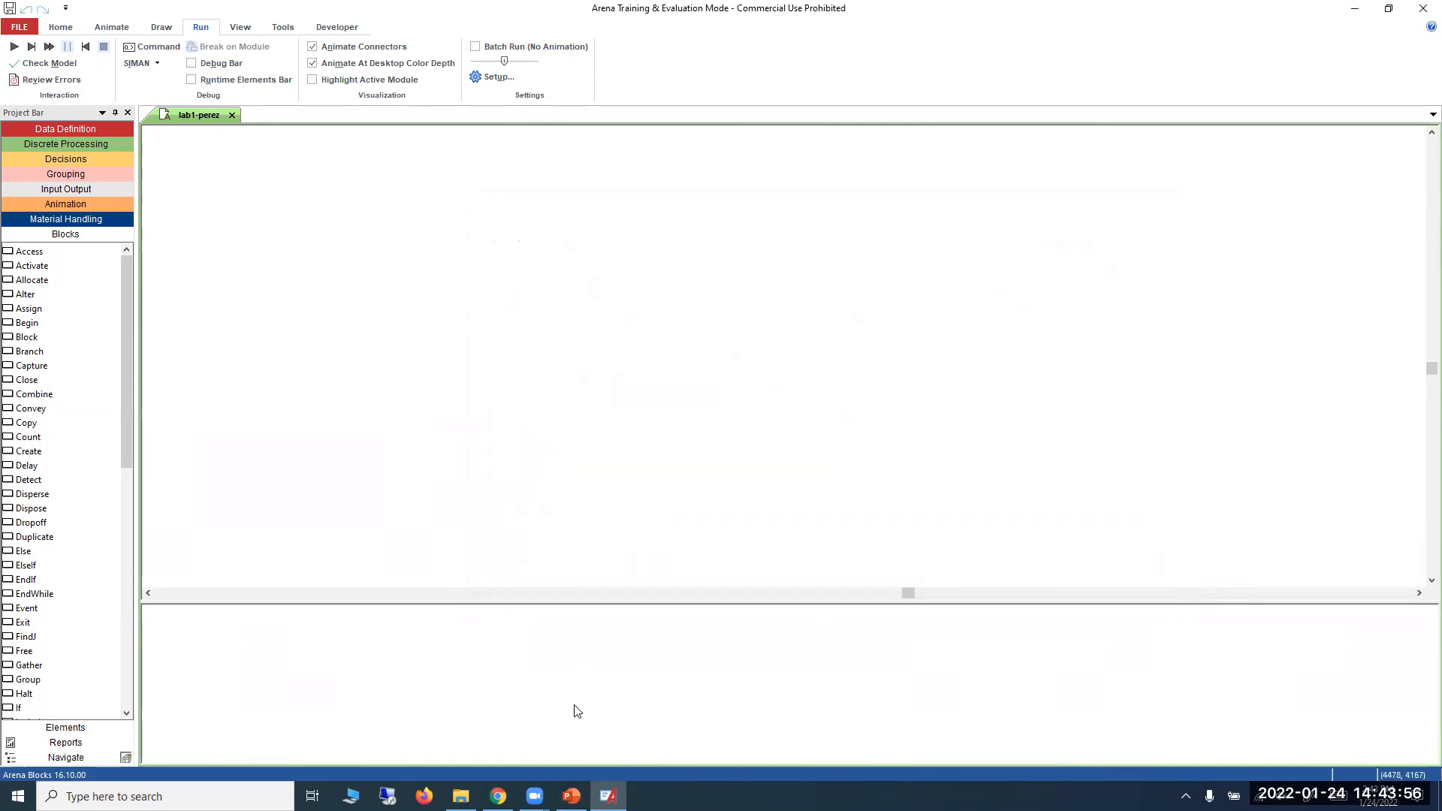
Switch to the PowerPoint lecture, view the First Example model layout on slide 14, and return to Arena.
{"action": "left_click", "coordinate": [571, 795]}
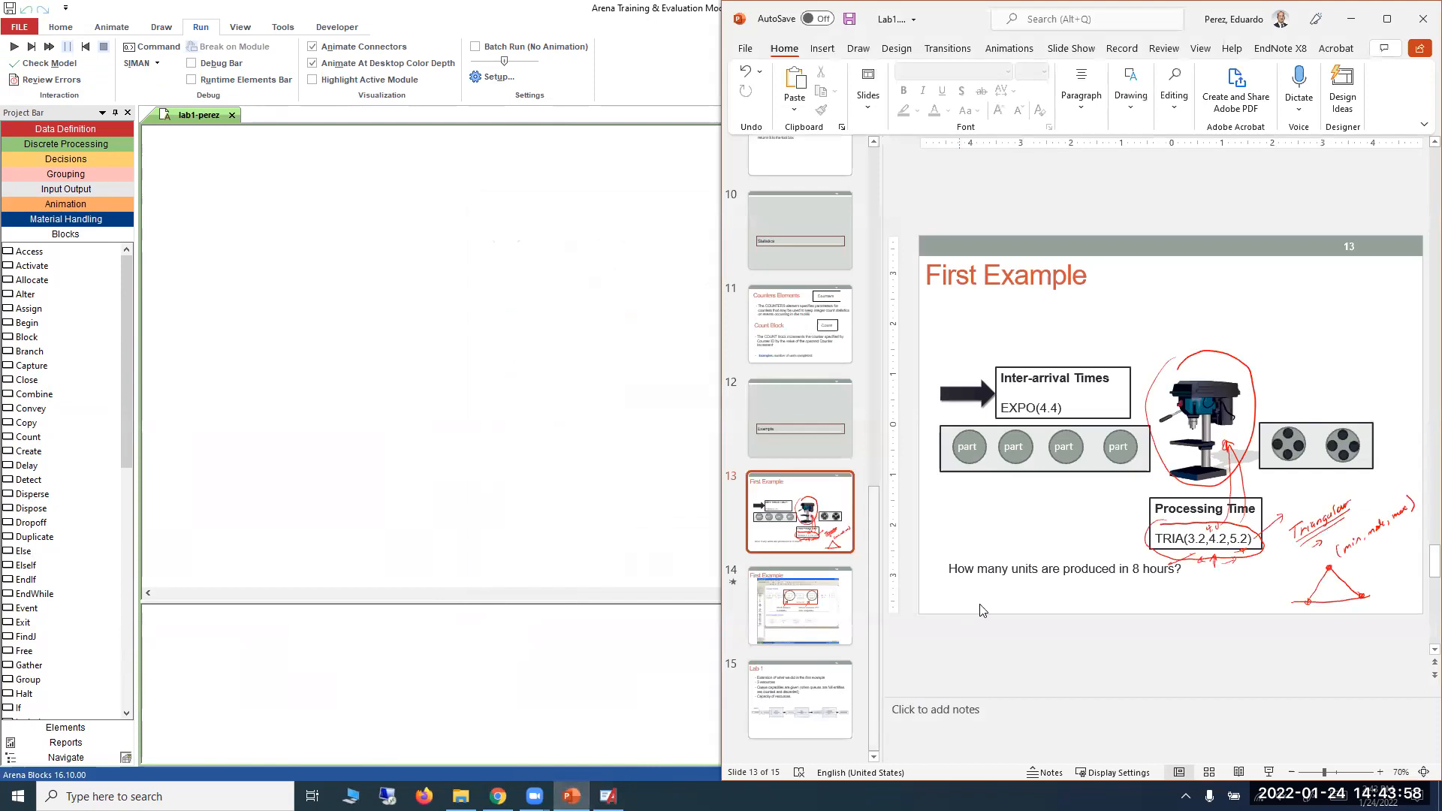
{"action": "left_click", "coordinate": [798, 603]}
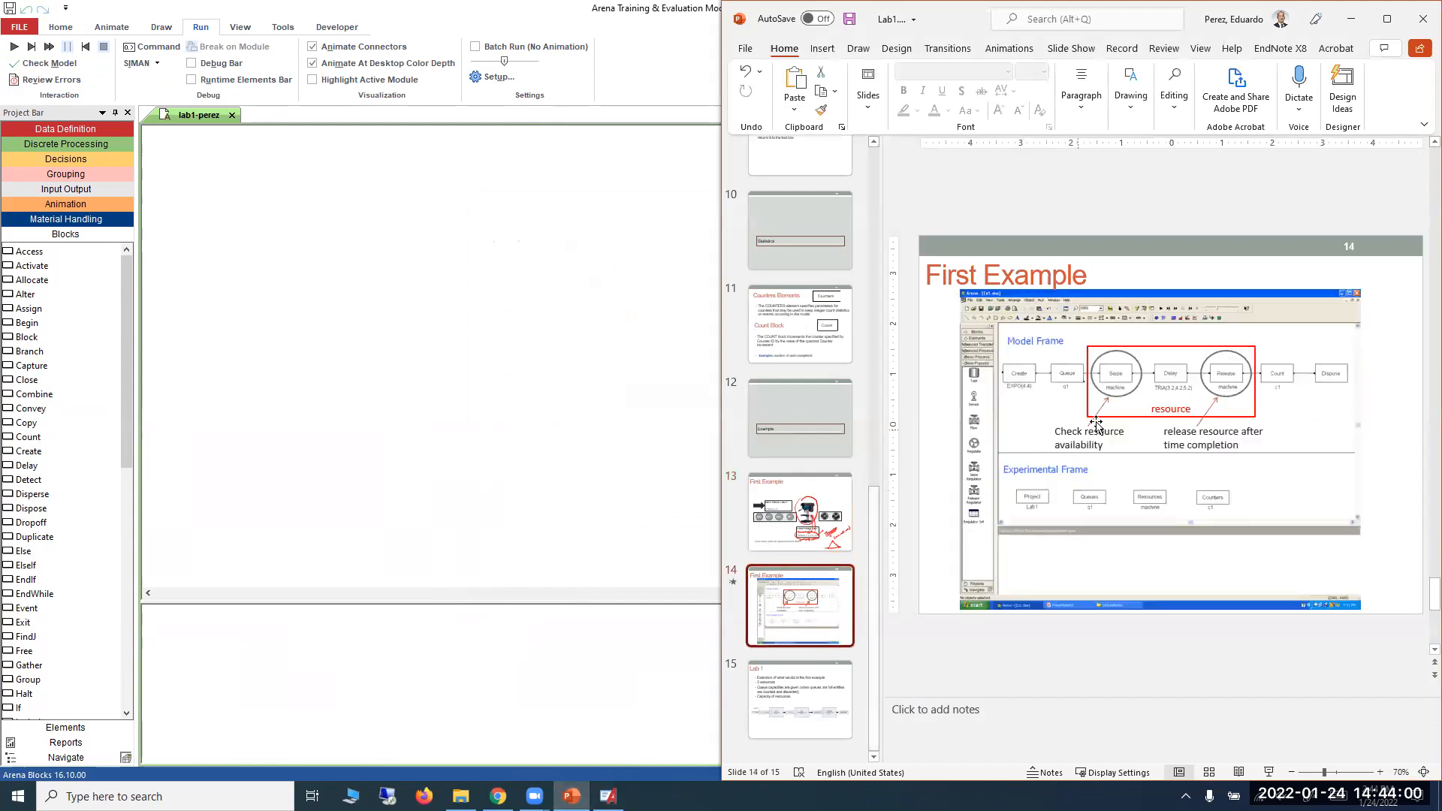
{"action": "left_click", "coordinate": [1354, 21]}
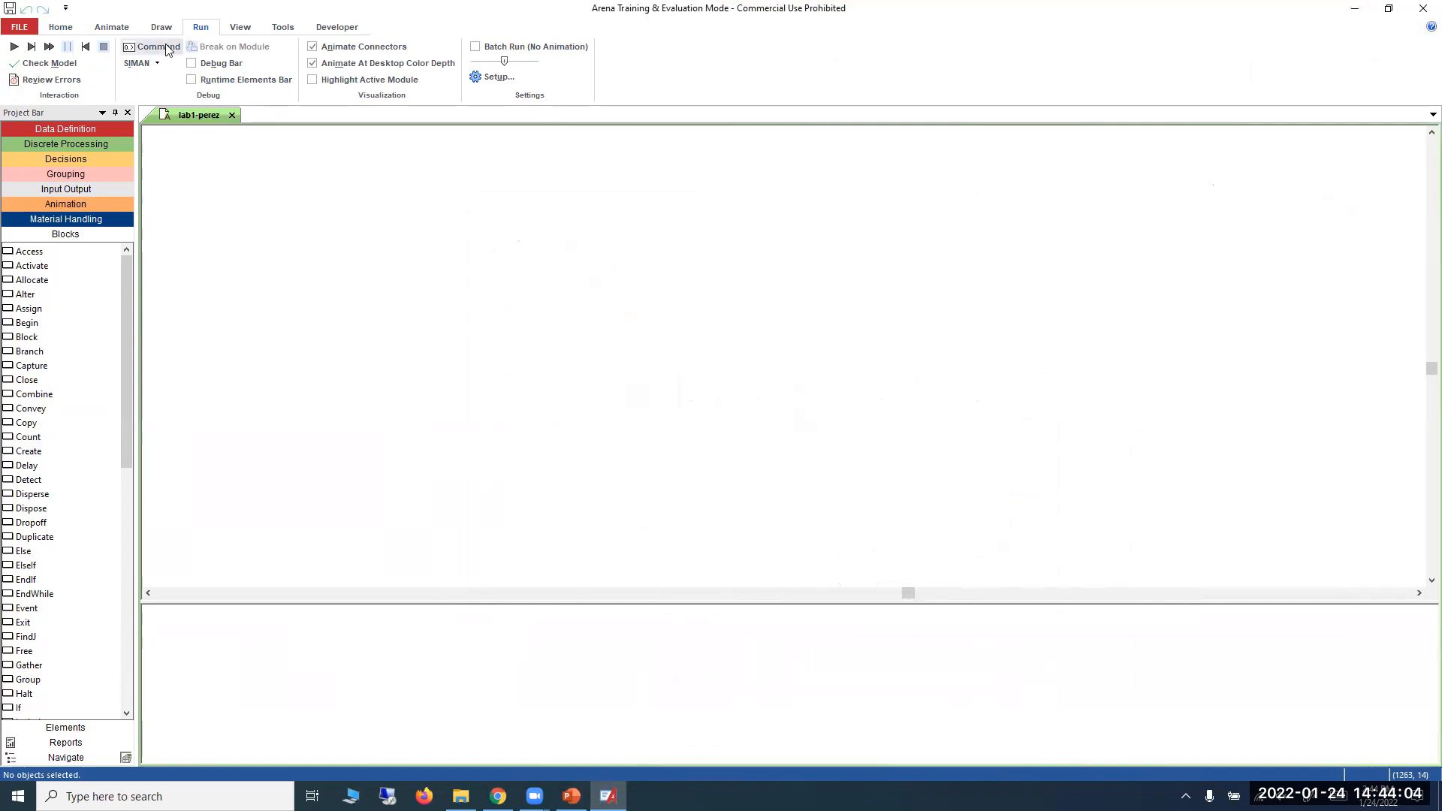
Create a drawn text label reading "Experimental Frame" for the model window.
{"action": "left_click", "coordinate": [109, 30]}
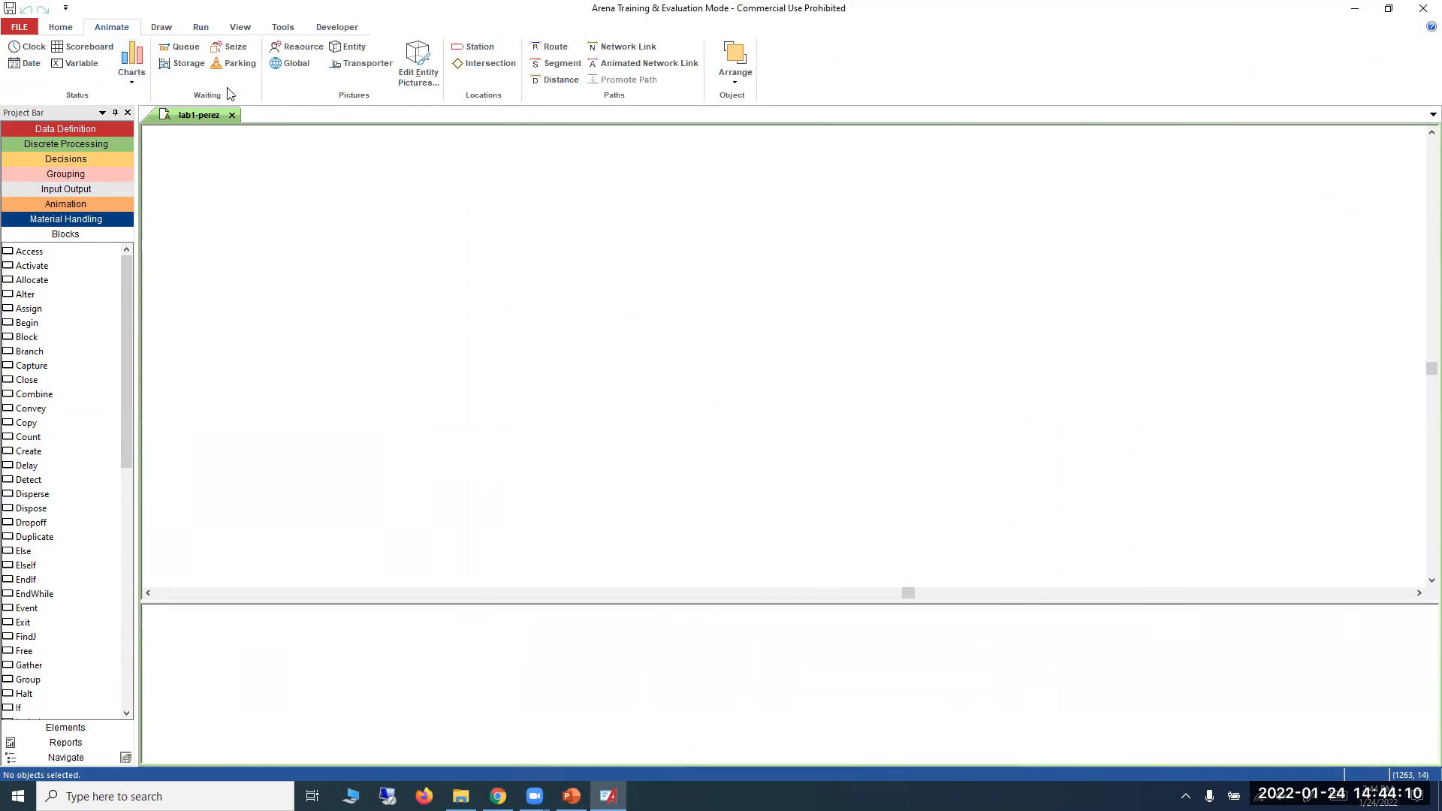
{"action": "left_click", "coordinate": [163, 30]}
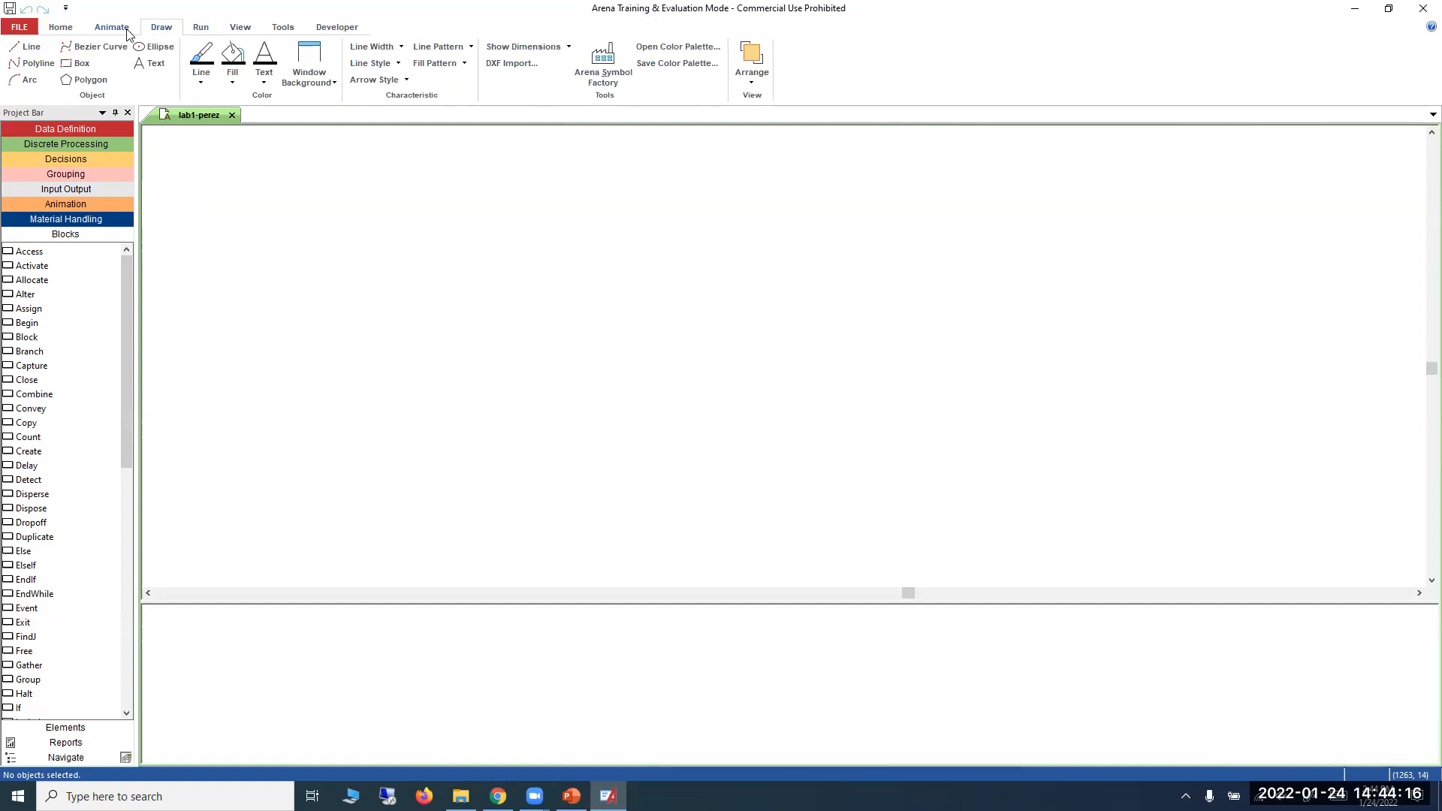
{"action": "left_click", "coordinate": [154, 66]}
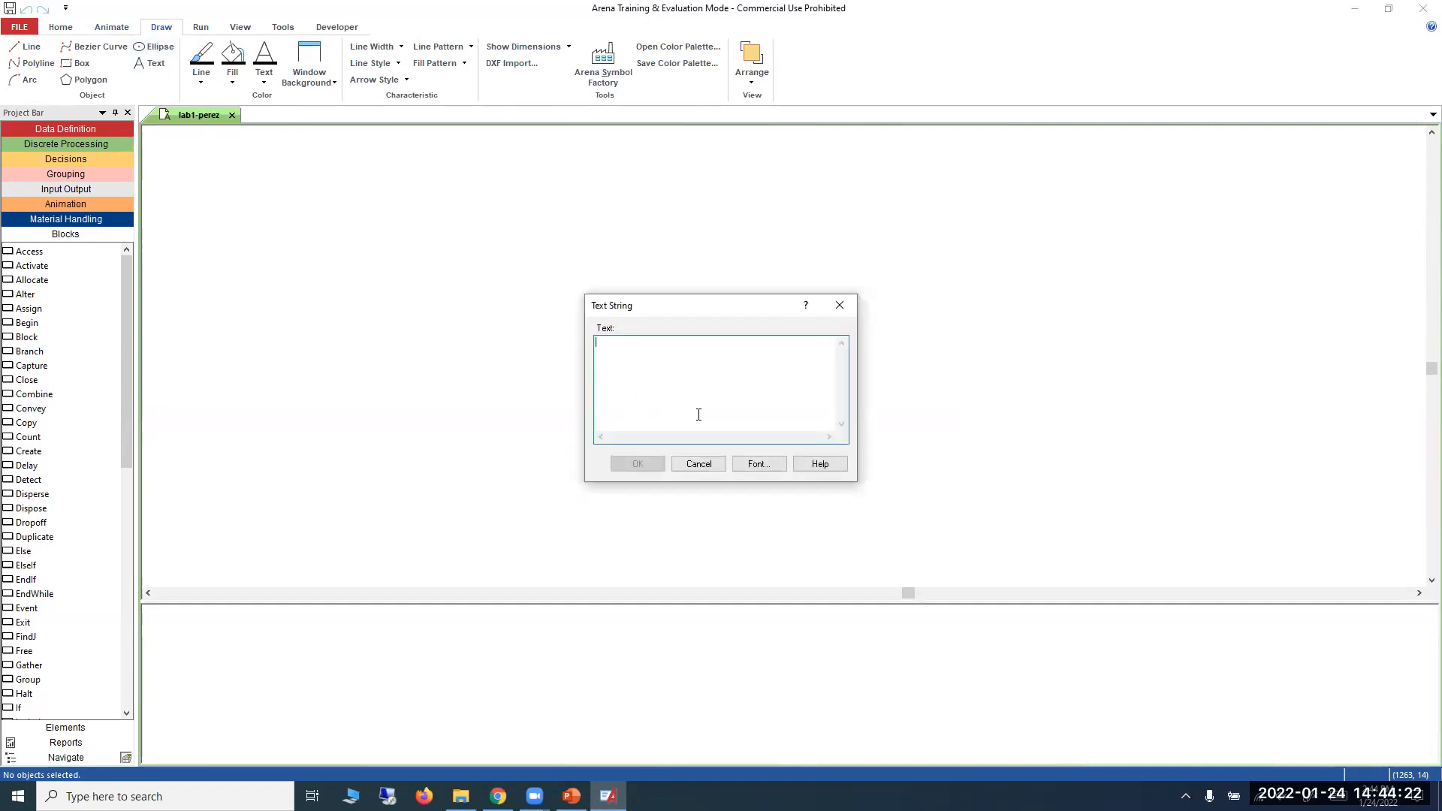
{"action": "type", "text": "Experimental "}
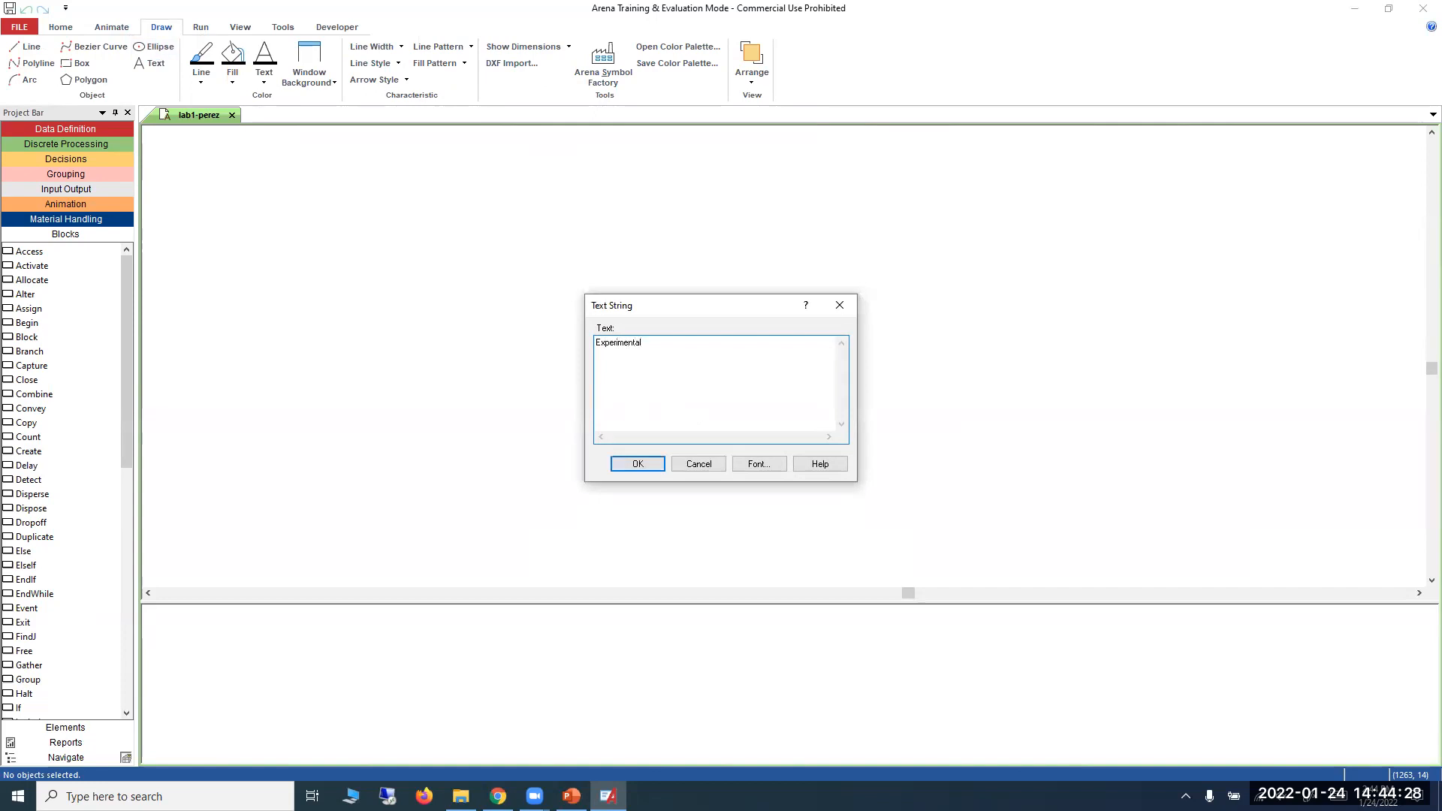
{"action": "type", "text": "Frame"}
Set the label's font size to 18 and place it at about mid-height in the left half of the model canvas.
{"action": "left_click", "coordinate": [742, 465]}
{"action": "left_click", "coordinate": [781, 350]}
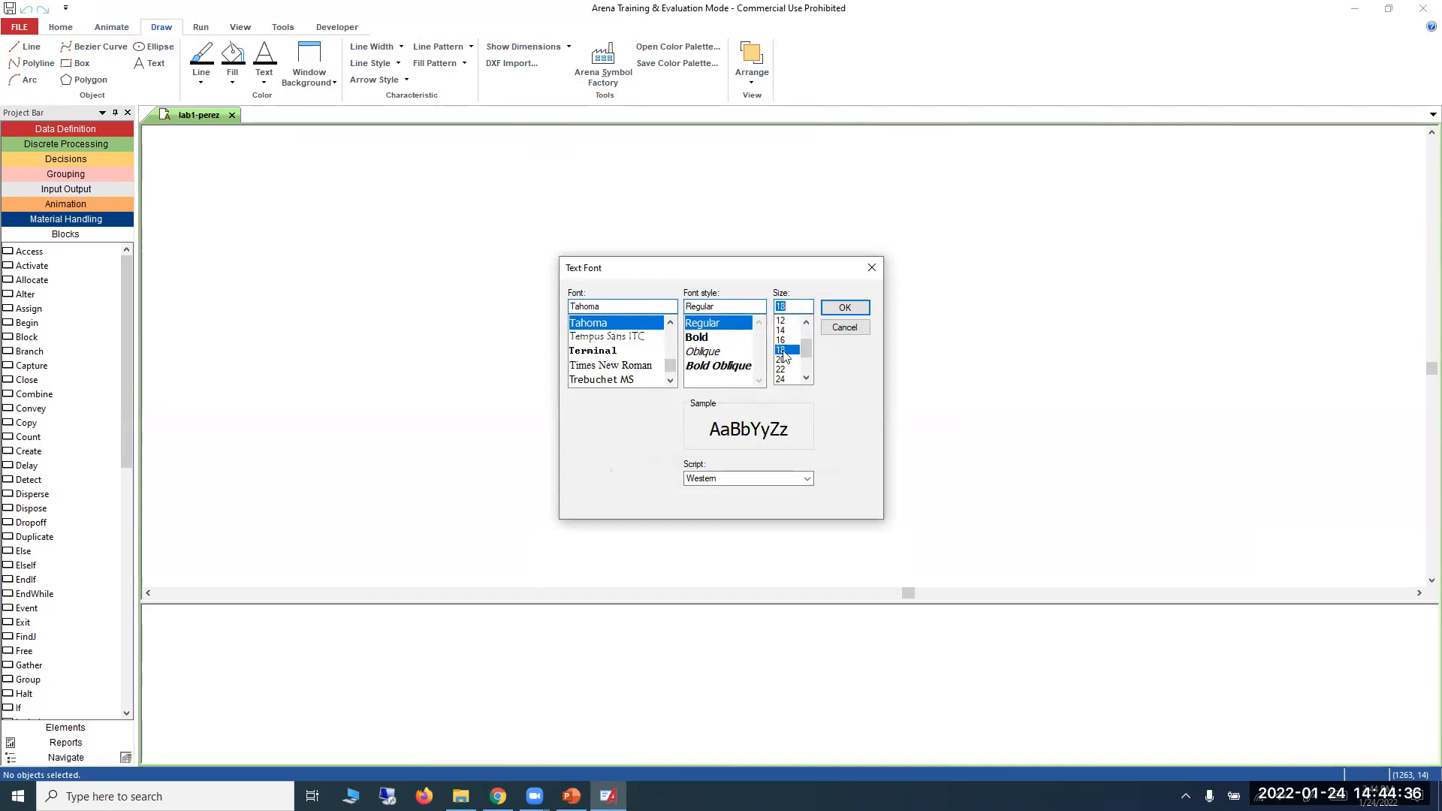
{"action": "left_click", "coordinate": [826, 320]}
{"action": "left_click", "coordinate": [637, 463]}
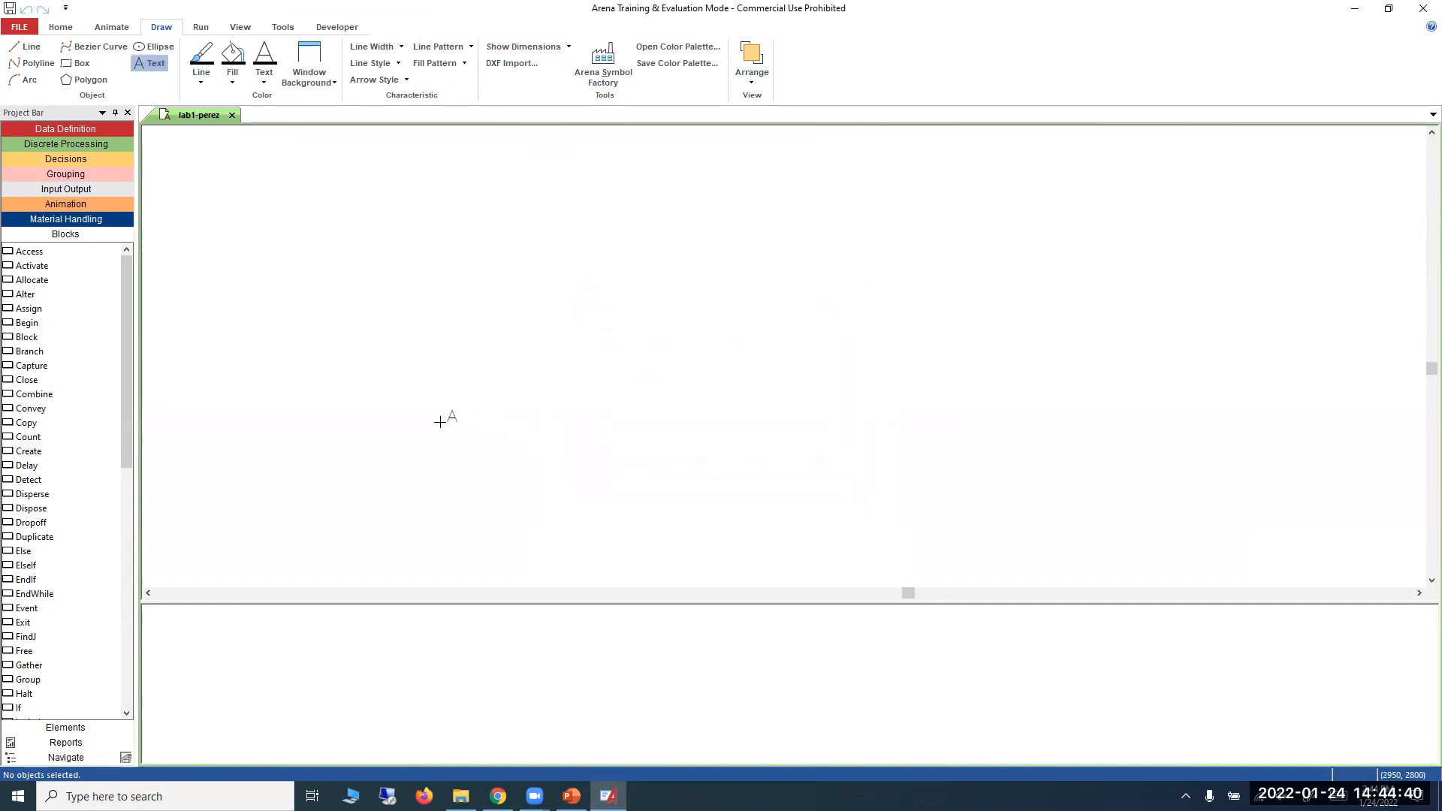
{"action": "left_click", "coordinate": [373, 414]}
{"action": "left_click", "coordinate": [398, 473]}
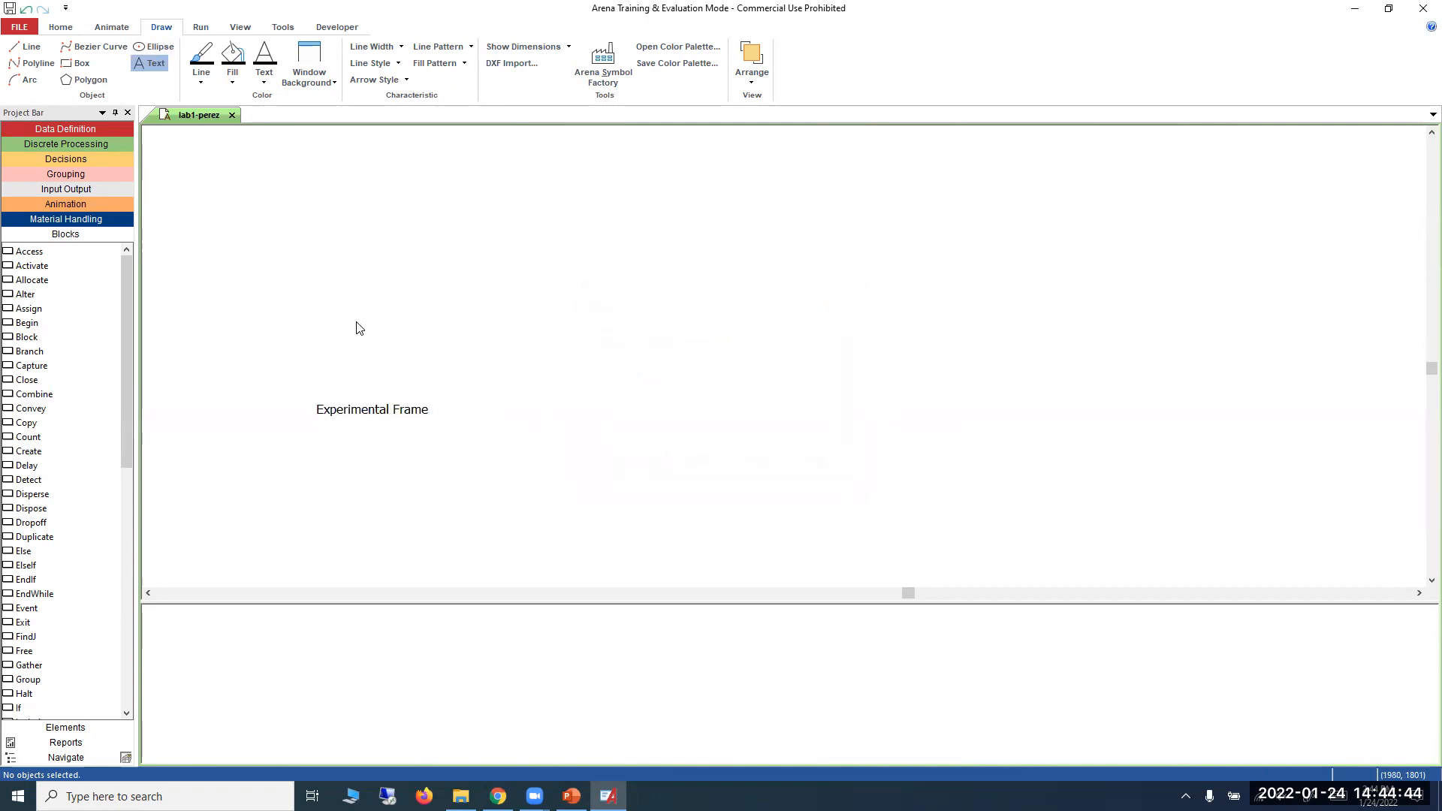
Change the drawn label's text to "Experimental Frame (Elements)".
{"action": "double_click", "coordinate": [418, 412]}
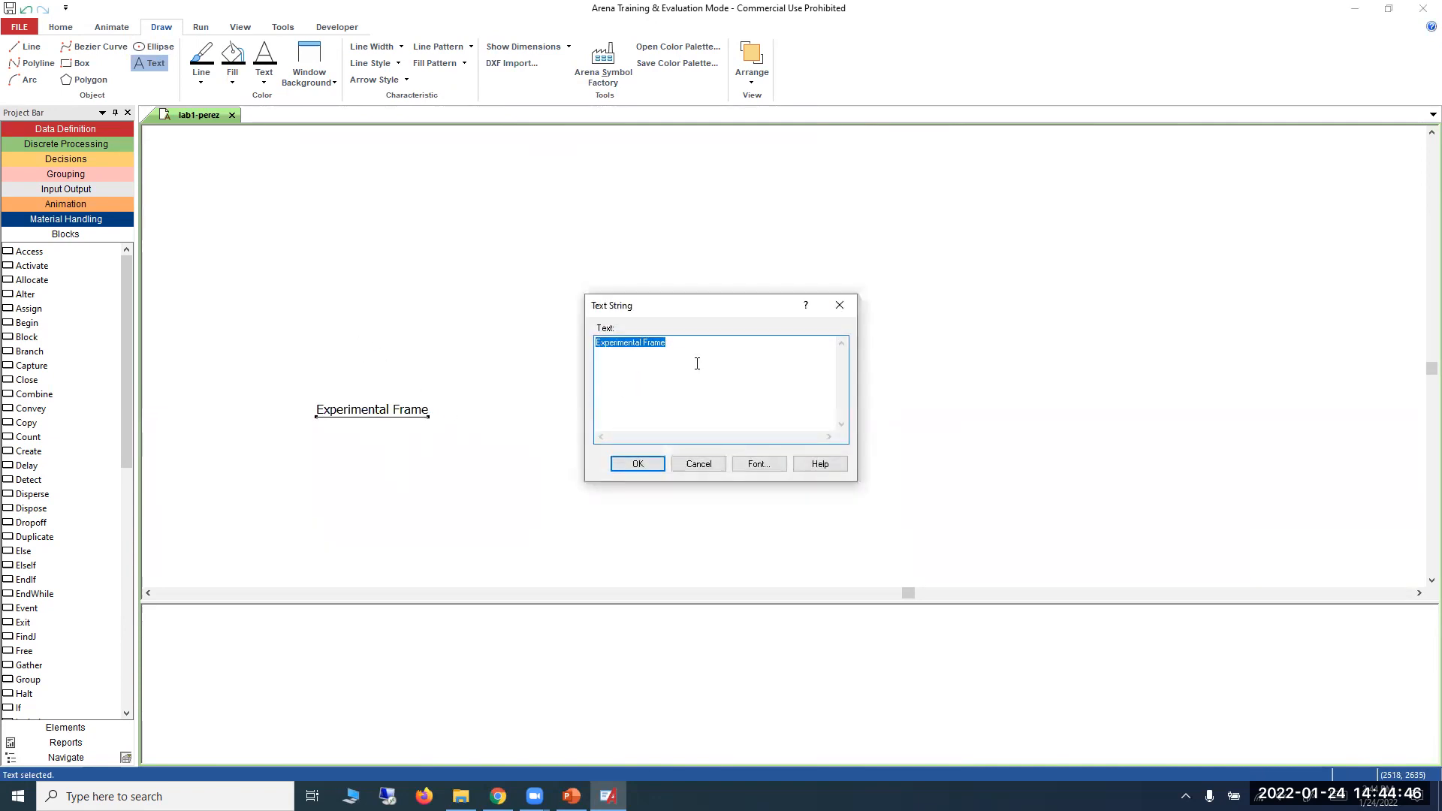
{"action": "left_click", "coordinate": [703, 353]}
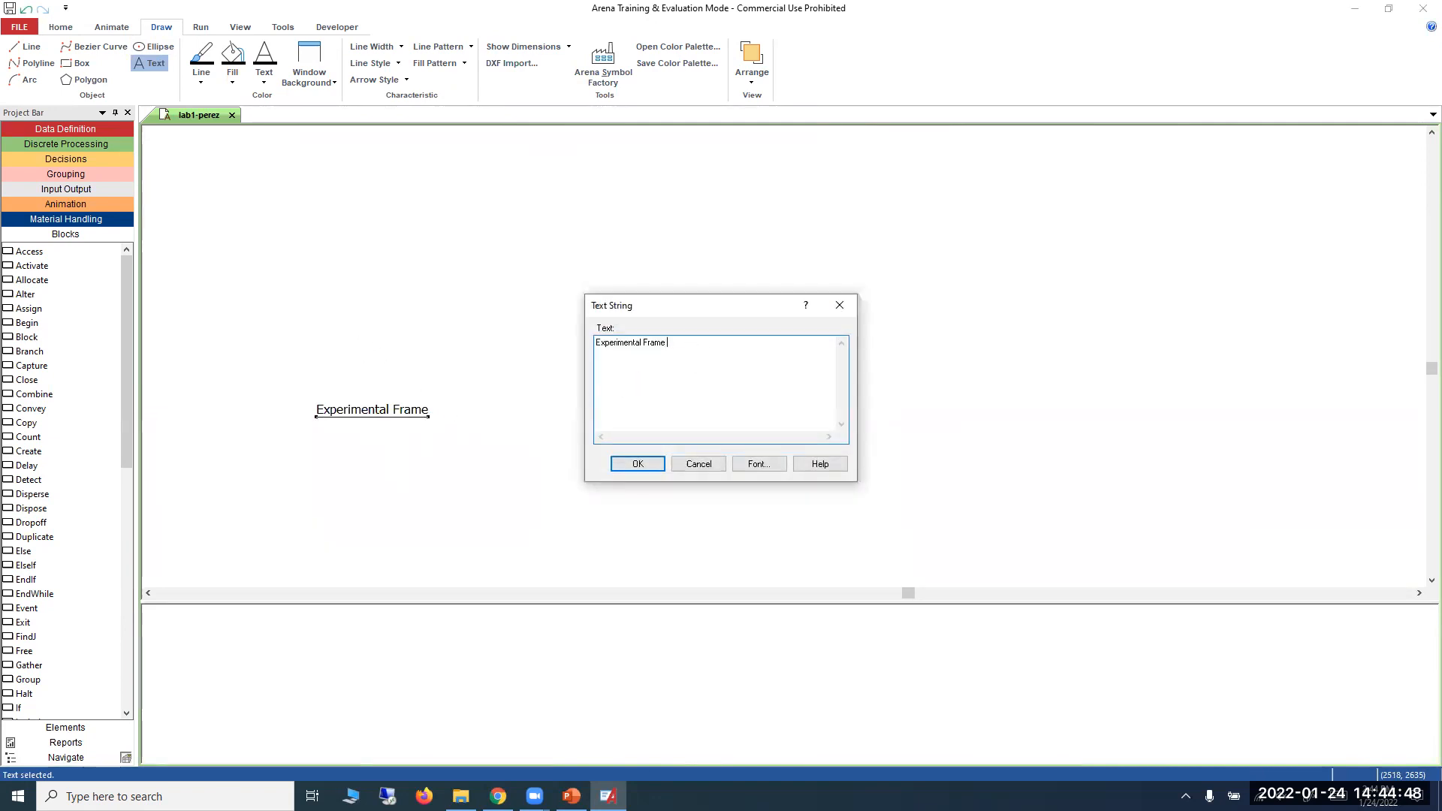
{"action": "type", "text": "(Elements"}
{"action": "left_click", "coordinate": [637, 464]}
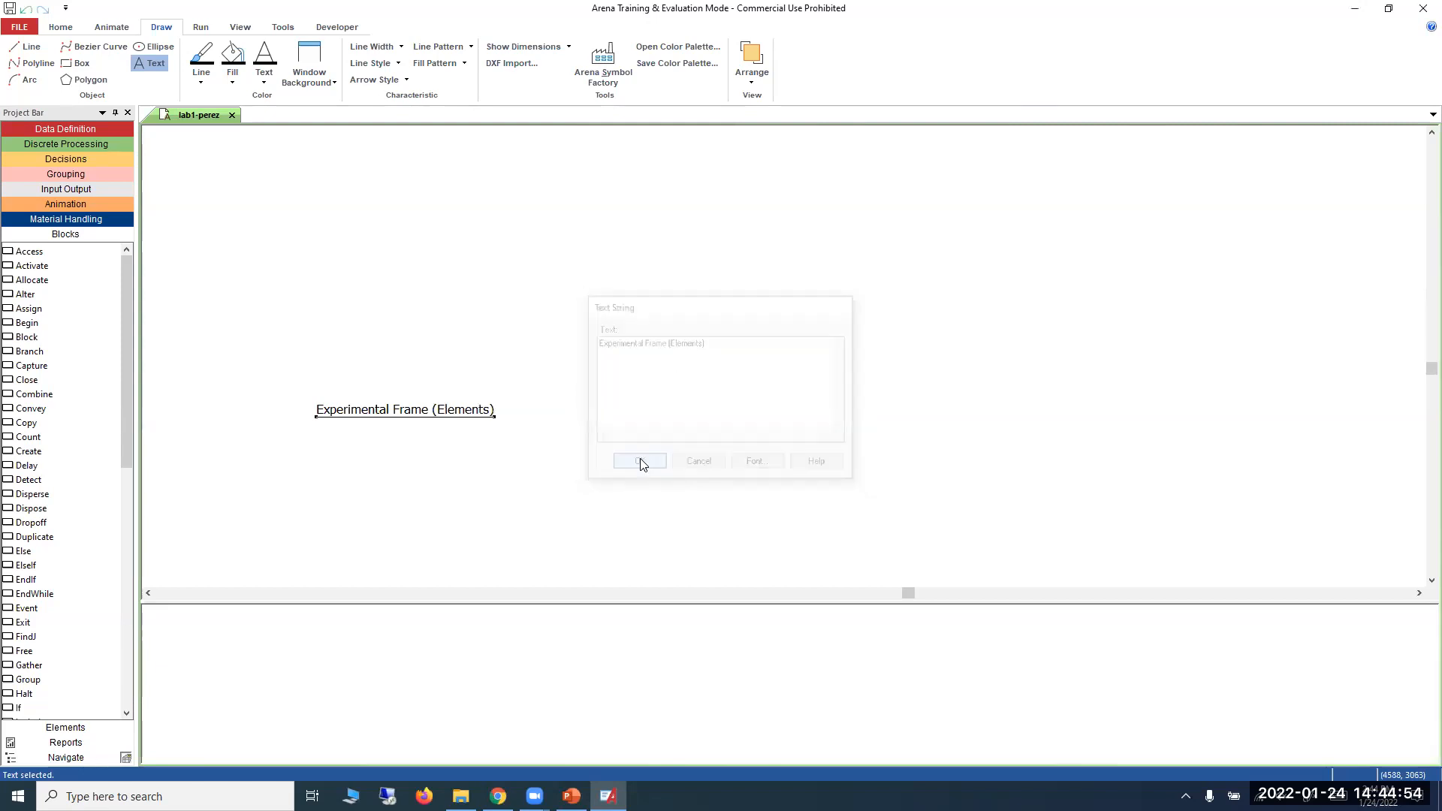
{"action": "right_click", "coordinate": [372, 250]}
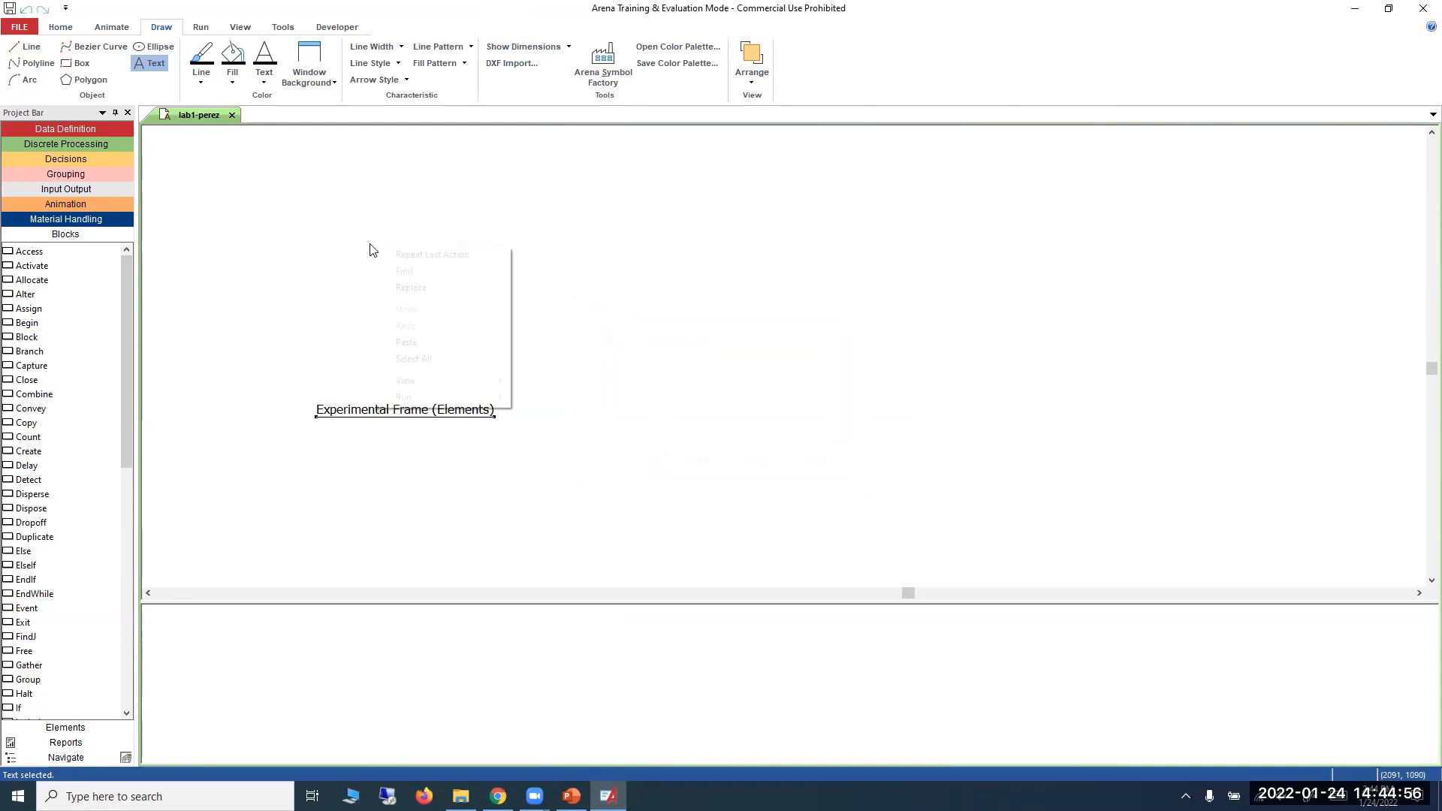
{"action": "left_click", "coordinate": [351, 249]}
Add a second text label reading "Model Frame (Blocks)" above the Experimental Frame label.
{"action": "left_click", "coordinate": [165, 66]}
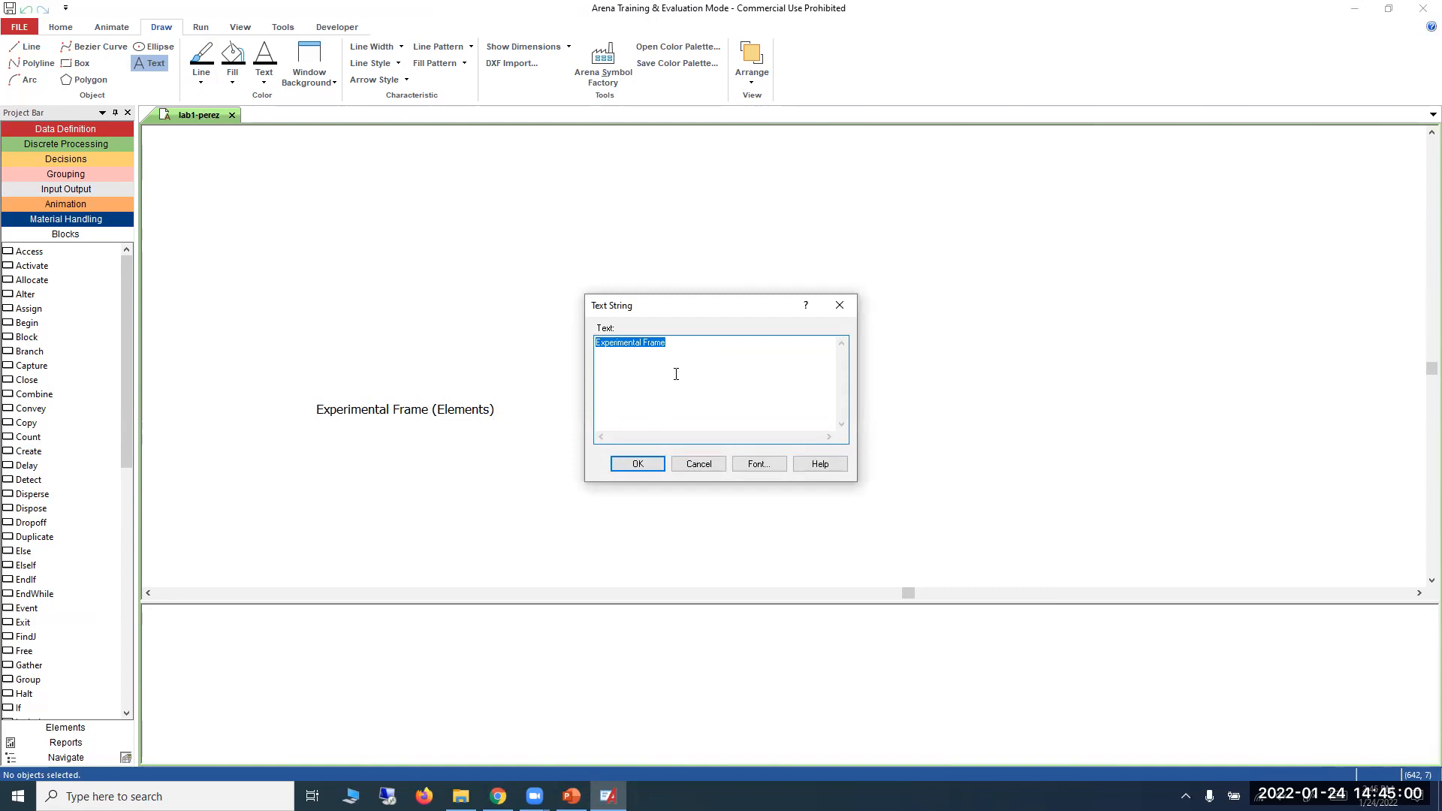
{"action": "type", "text": "Model Frame (Blocks"}
{"action": "left_click", "coordinate": [757, 464]}
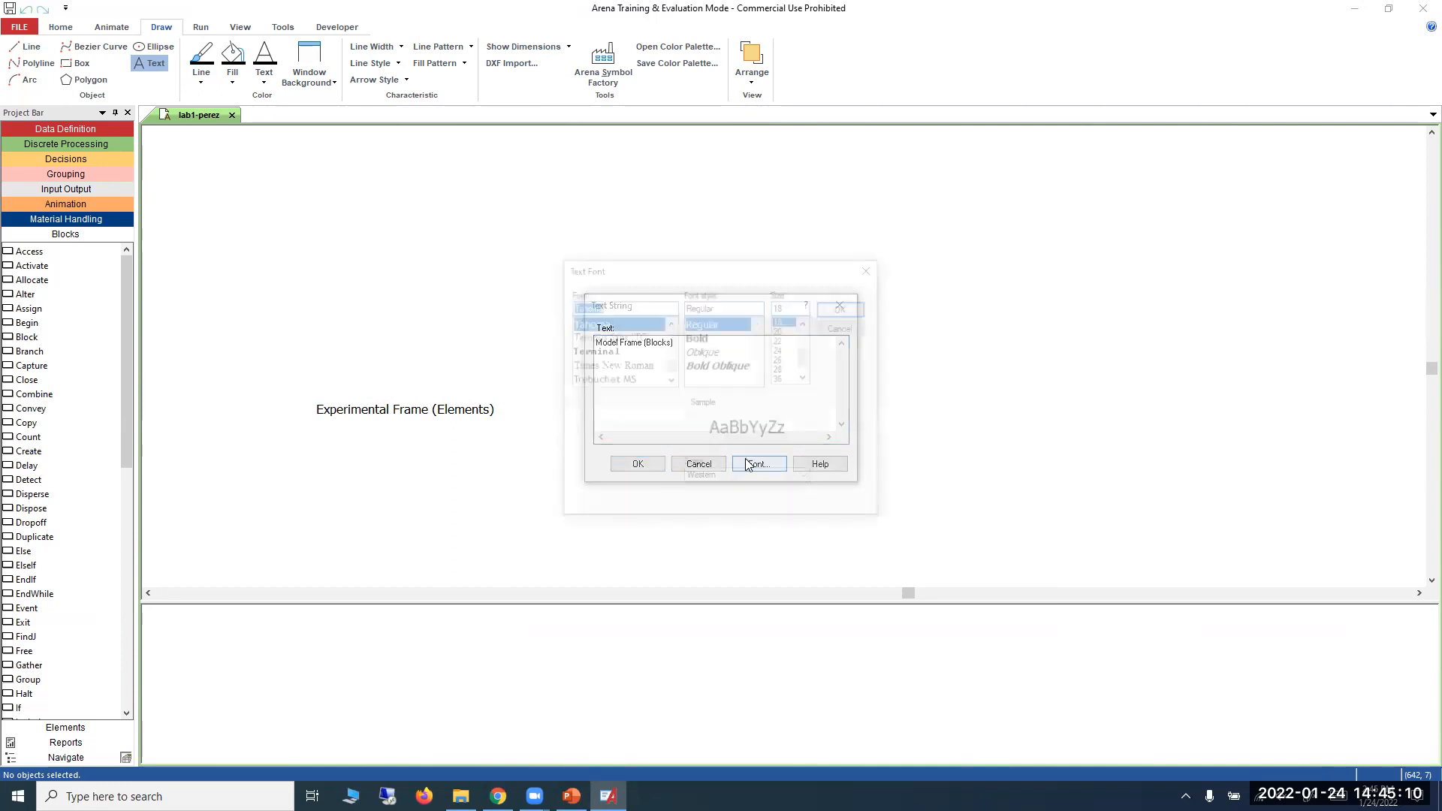
{"action": "left_click", "coordinate": [837, 309]}
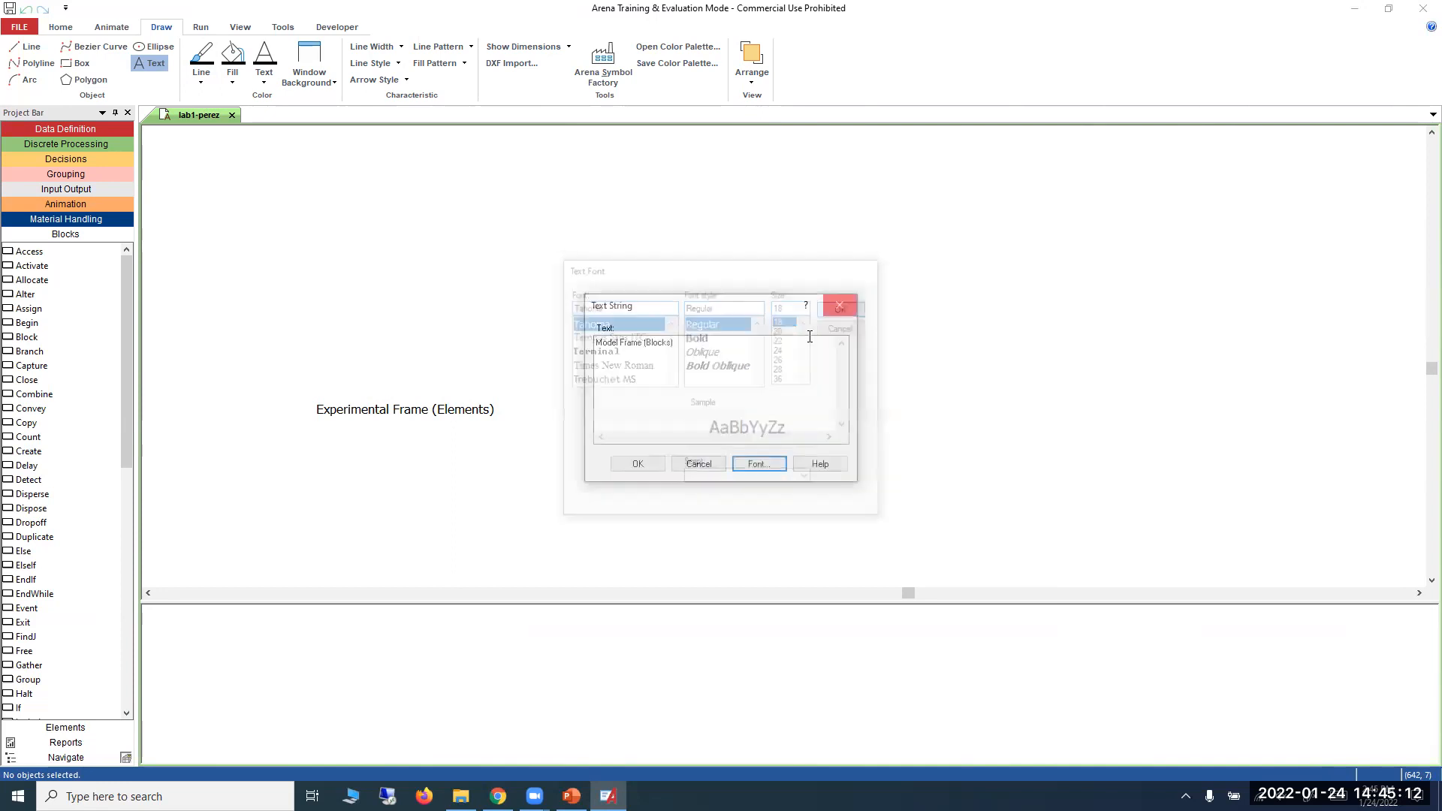
{"action": "left_click", "coordinate": [638, 464]}
{"action": "left_click", "coordinate": [335, 244]}
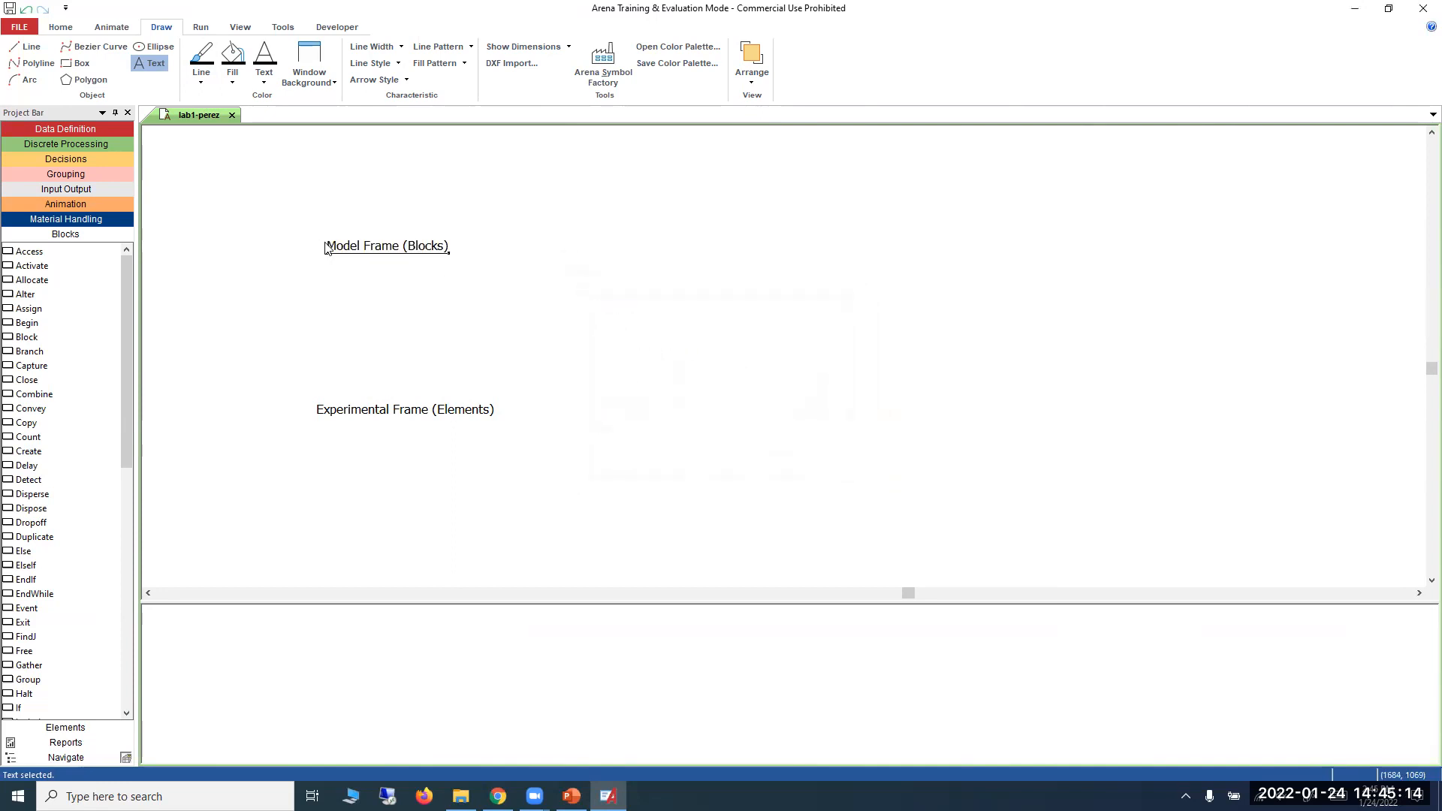
Move the Model Frame label higher on the canvas and shift the Experimental Frame label slightly so their starting edges line up.
{"action": "left_click_drag", "start_coordinate": [383, 253], "coordinate": [367, 204]}
{"action": "left_click", "coordinate": [393, 264]}
{"action": "left_click_drag", "start_coordinate": [321, 410], "coordinate": [316, 398]}
{"action": "left_click", "coordinate": [386, 479]}
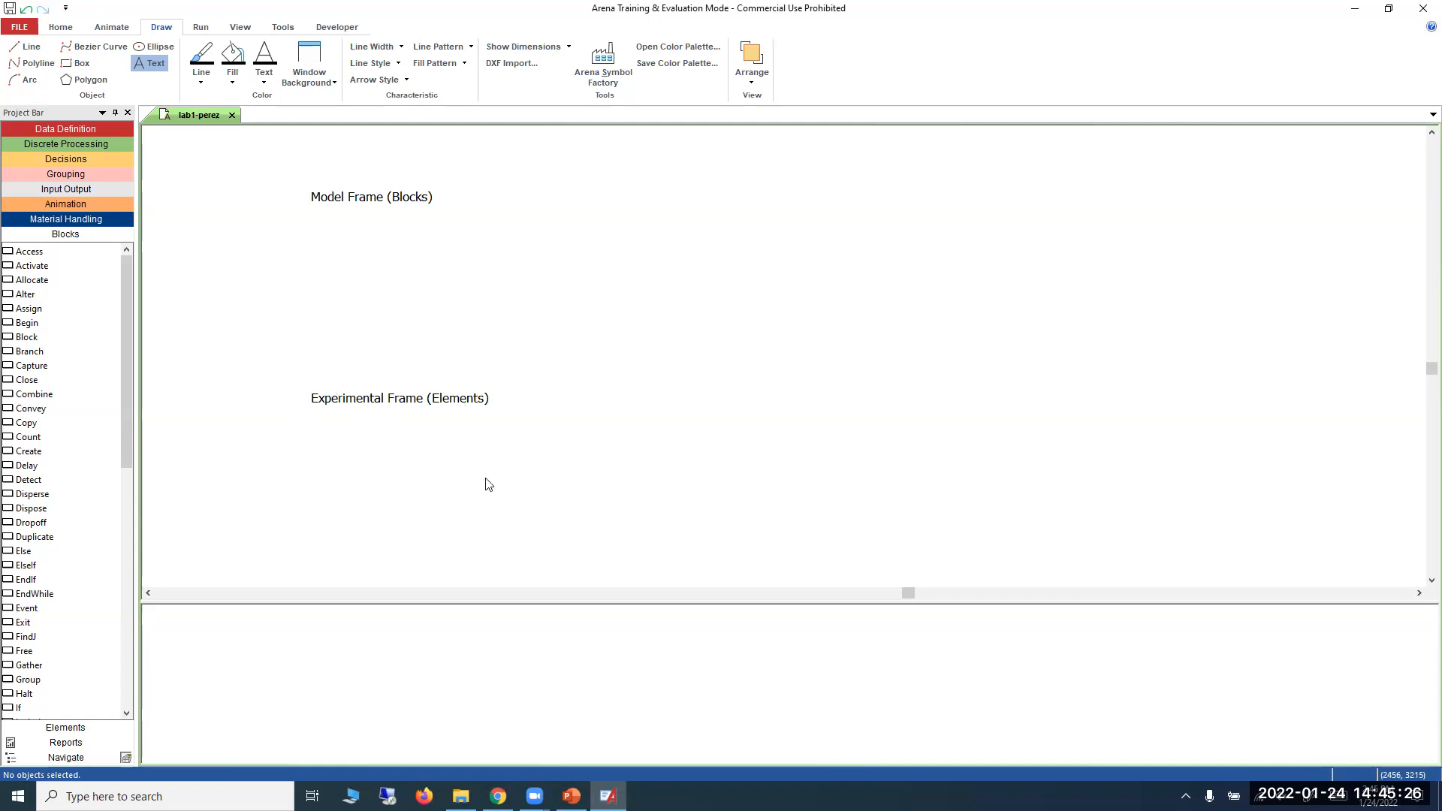
Show the Elements modules, switch to PowerPoint to review the First Example problem on slide 13, and return to Arena.
{"action": "left_click", "coordinate": [78, 727]}
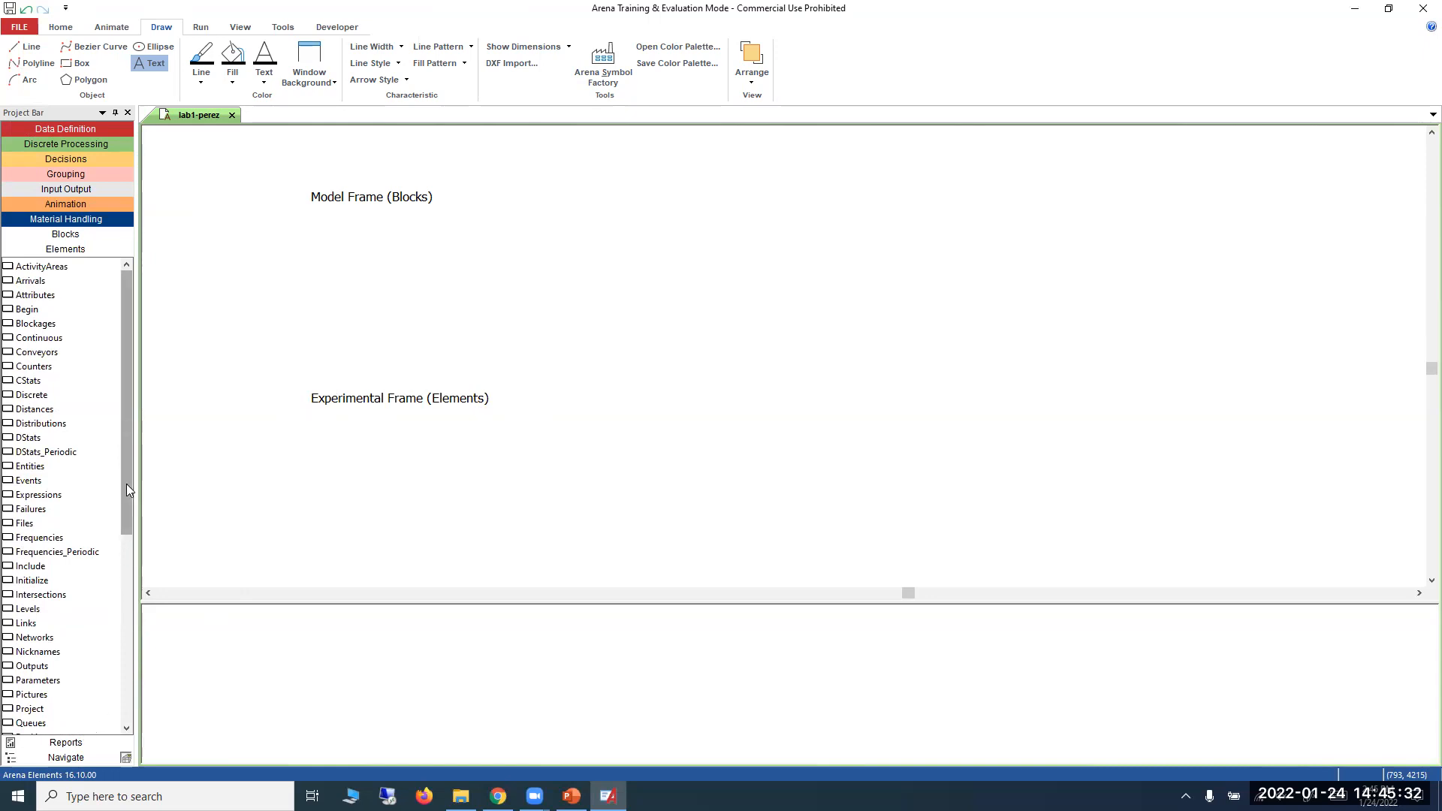
{"action": "key", "text": "alt+Tab"}
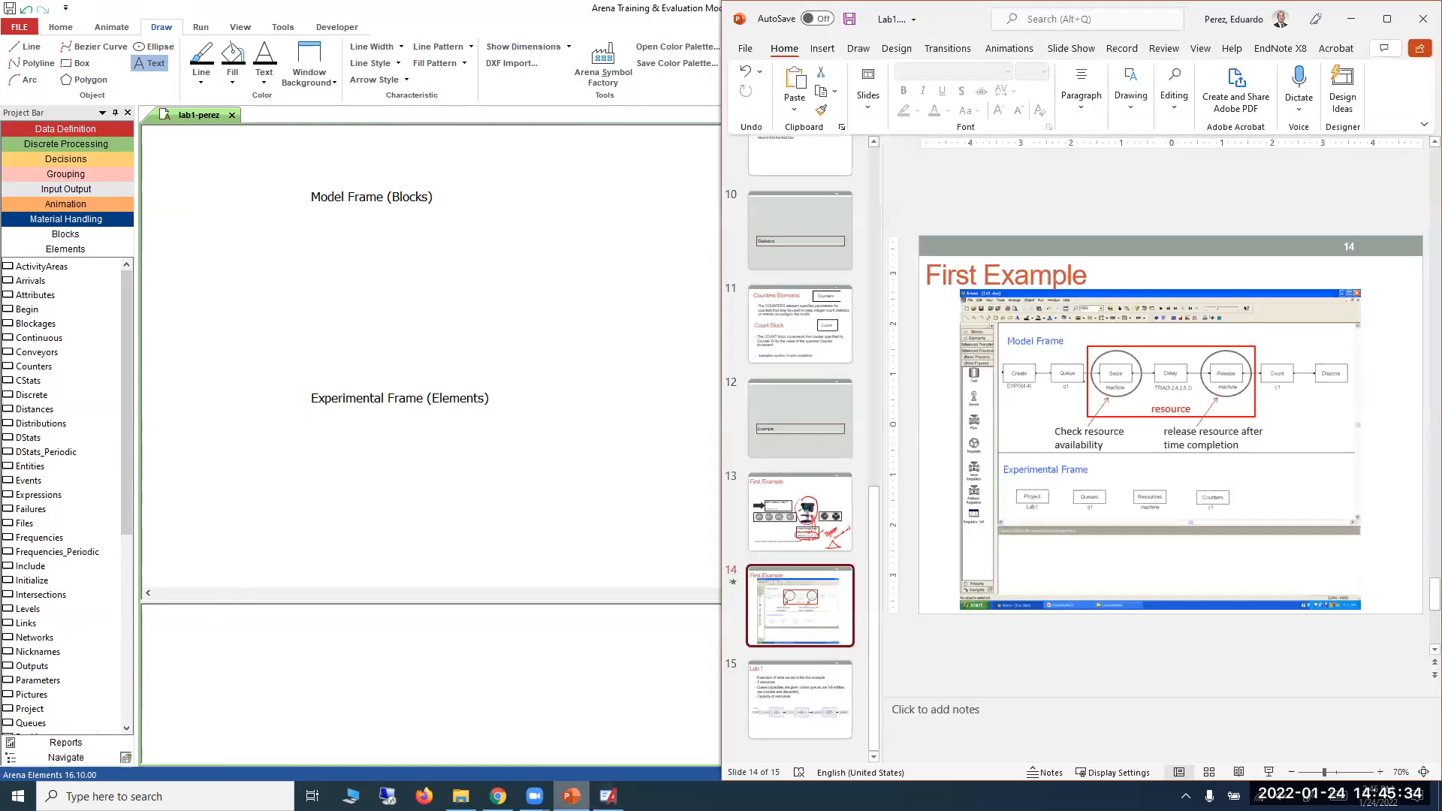
{"action": "key", "text": "Up"}
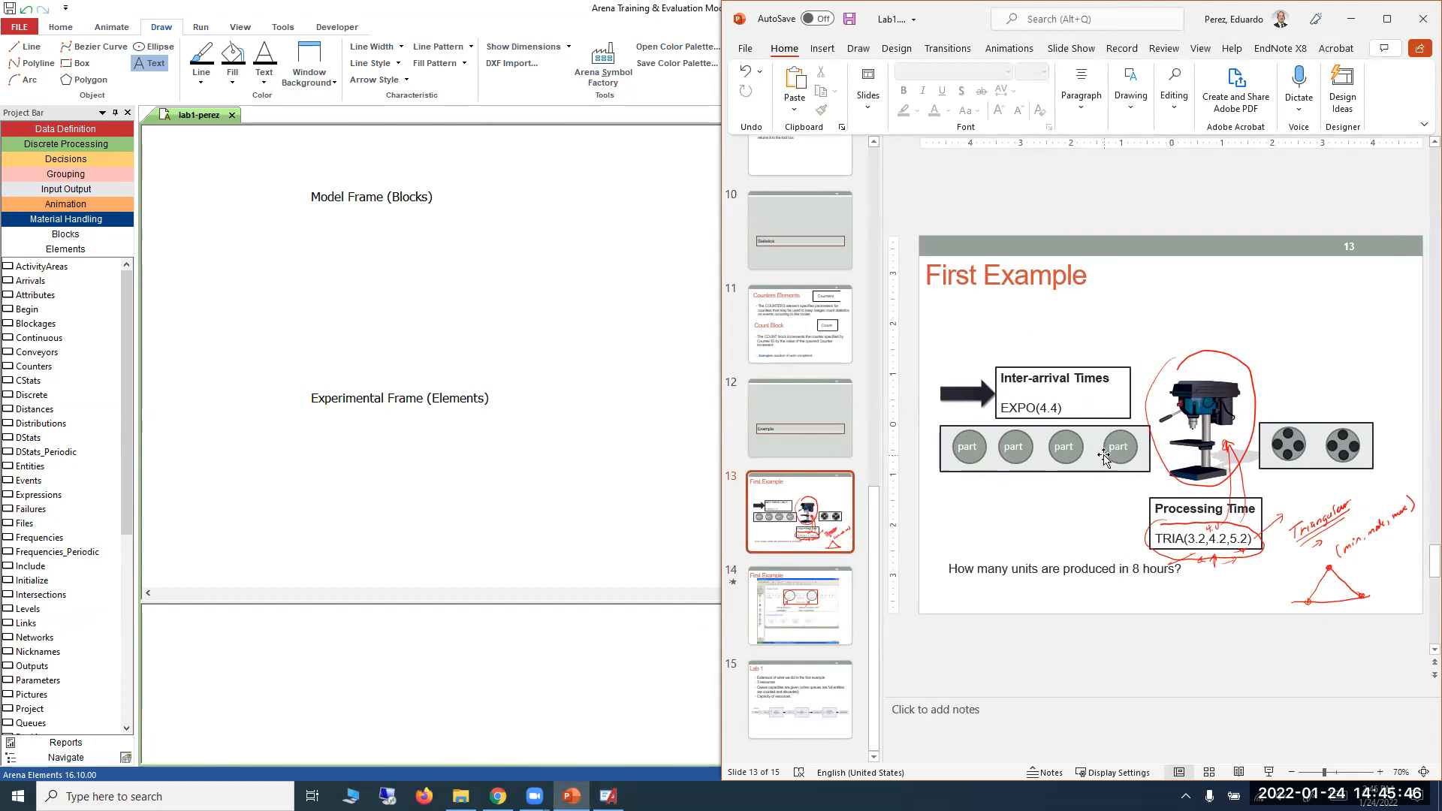
{"action": "left_click", "coordinate": [528, 431]}
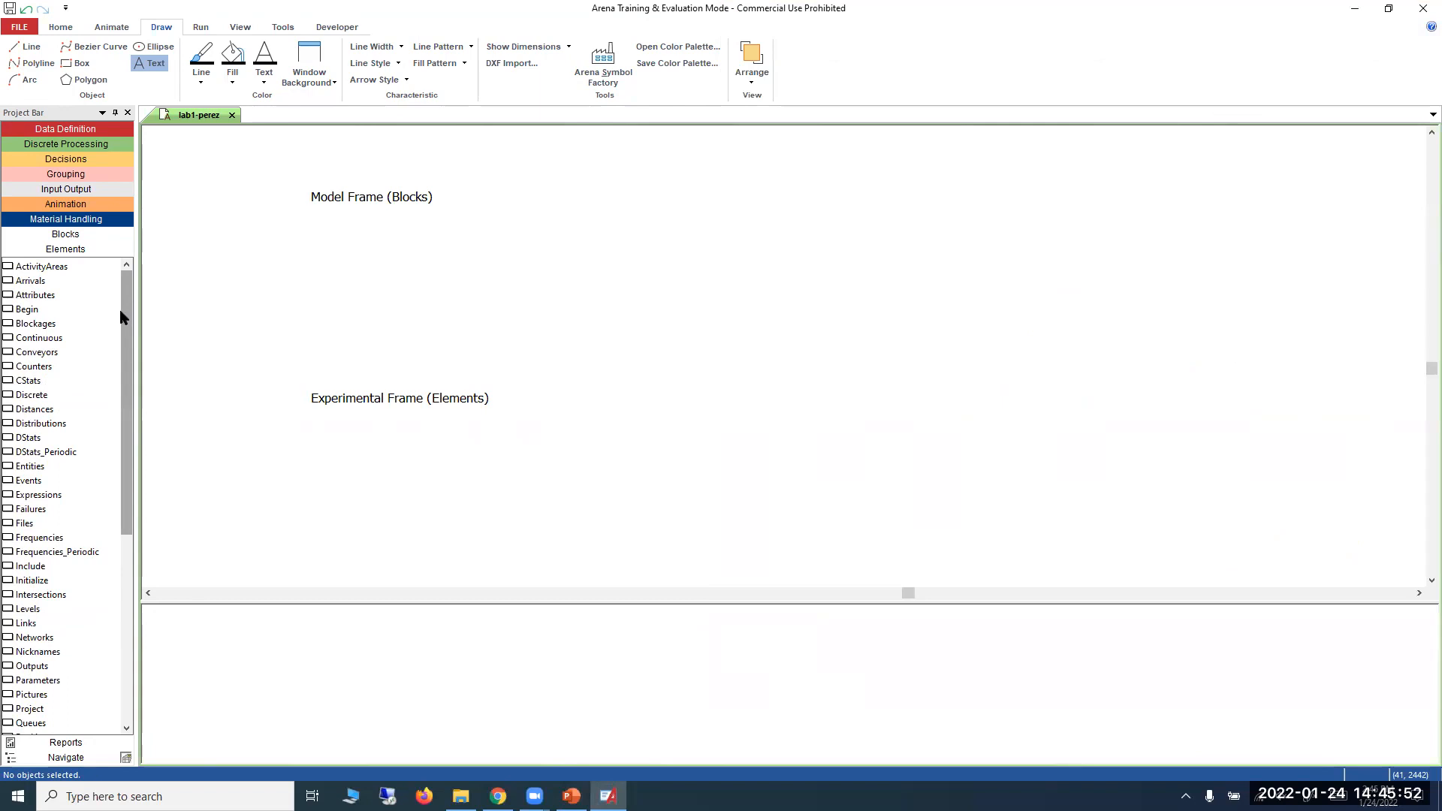
Place a Queues module from the Elements template just below the Experimental Frame label.
{"action": "left_click_drag", "start_coordinate": [127, 356], "coordinate": [126, 584]}
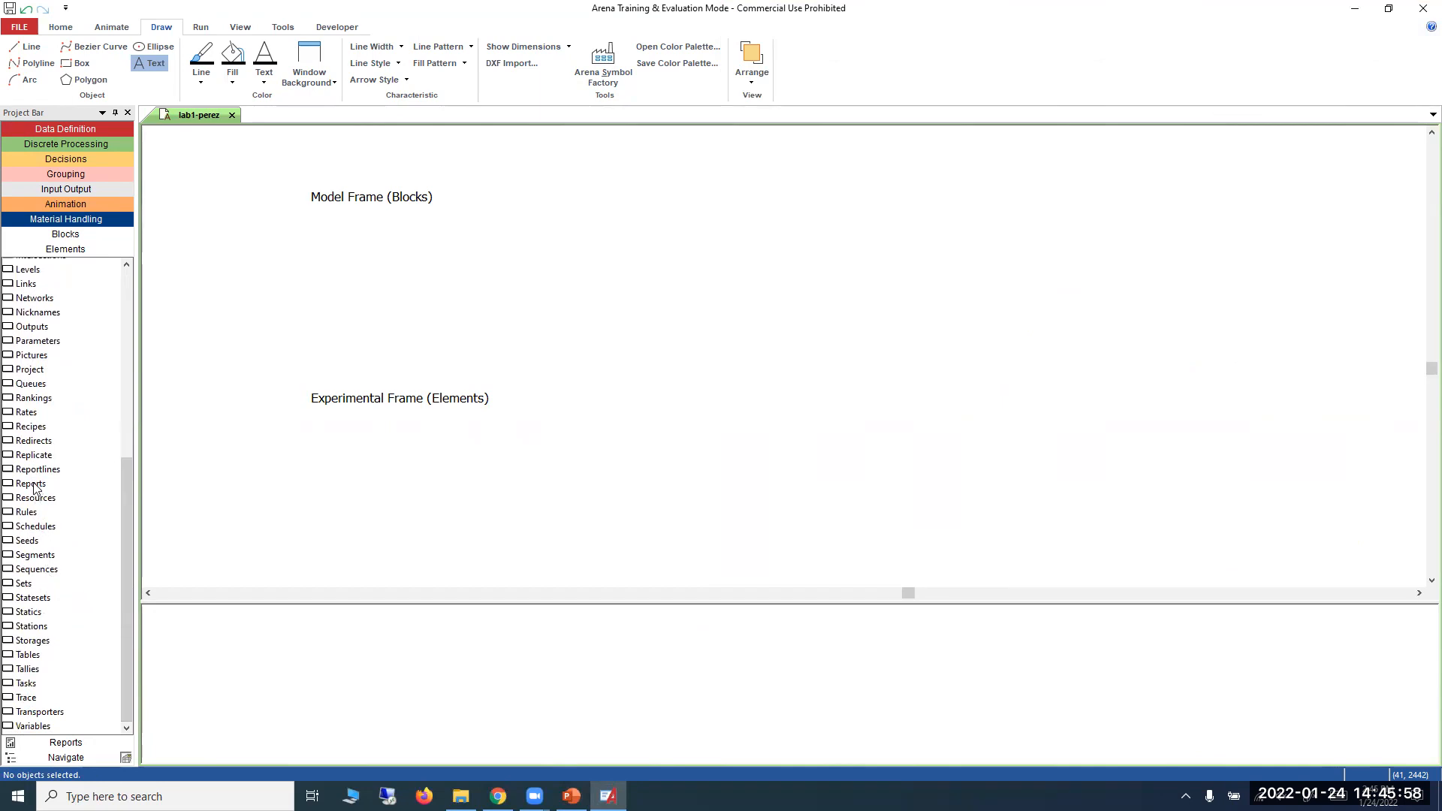
{"action": "left_click_drag", "start_coordinate": [19, 385], "coordinate": [350, 460]}
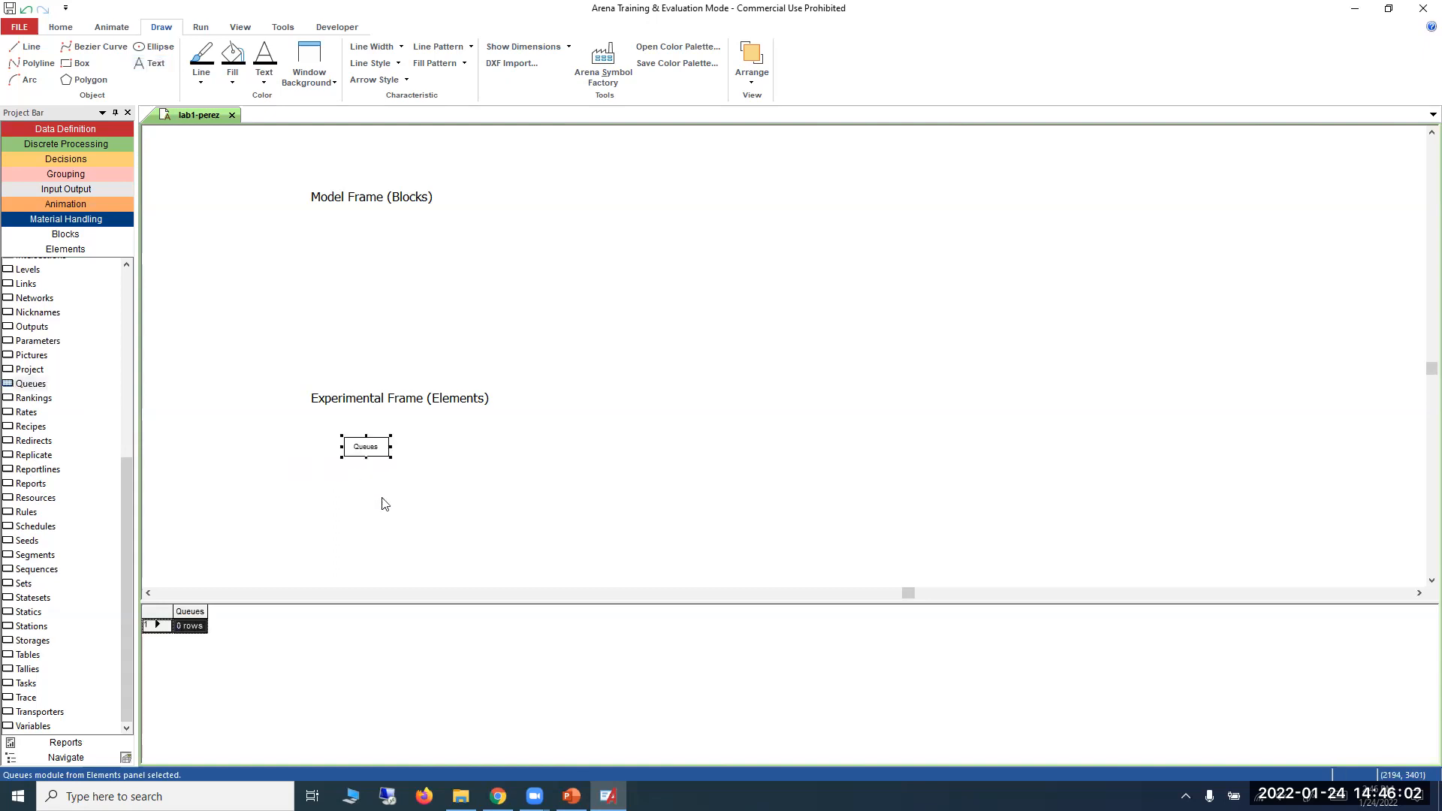
{"action": "scroll", "coordinate": [389, 440], "scroll_direction": "up", "scroll_amount": 2}
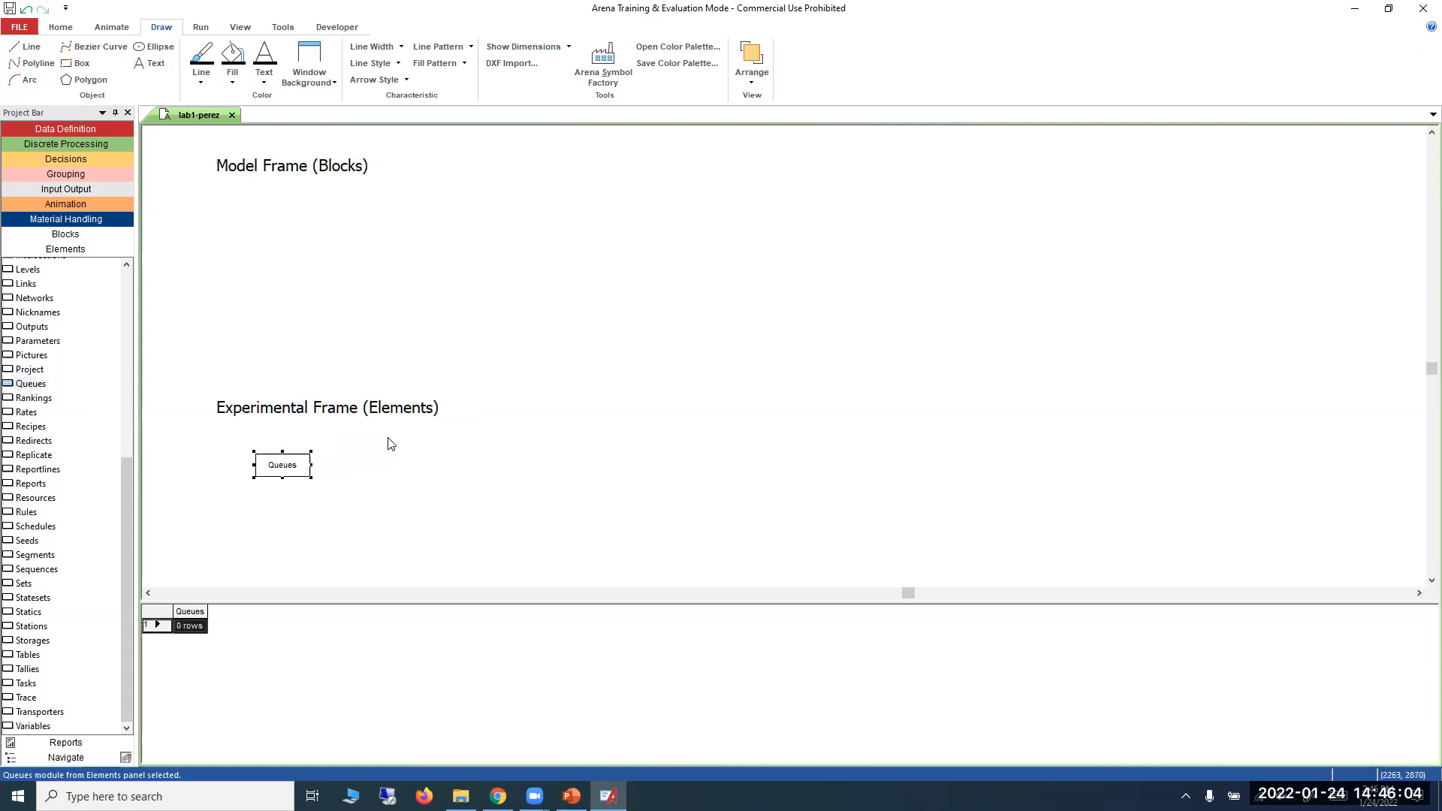
{"action": "left_click", "coordinate": [146, 594]}
{"action": "left_click", "coordinate": [146, 593]}
{"action": "left_click_drag", "start_coordinate": [468, 489], "coordinate": [464, 482]}
{"action": "scroll", "coordinate": [463, 481], "scroll_direction": "up", "scroll_amount": 1}
{"action": "left_click", "coordinate": [518, 534]}
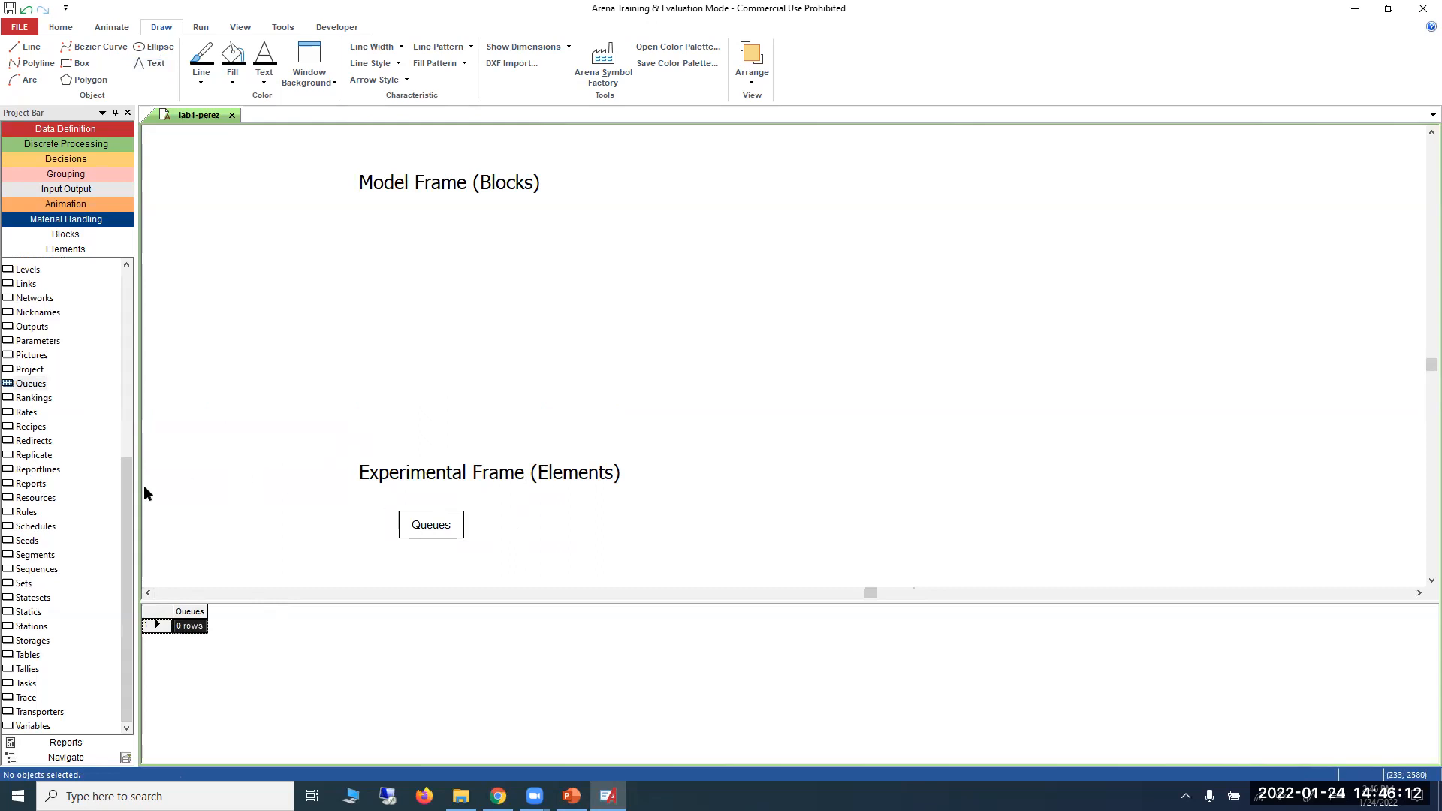
Compare the Queue module in the Blocks template with the Queues module in the Elements template.
{"action": "left_click", "coordinate": [75, 238]}
{"action": "scroll", "coordinate": [123, 563], "scroll_direction": "down", "scroll_amount": 5}
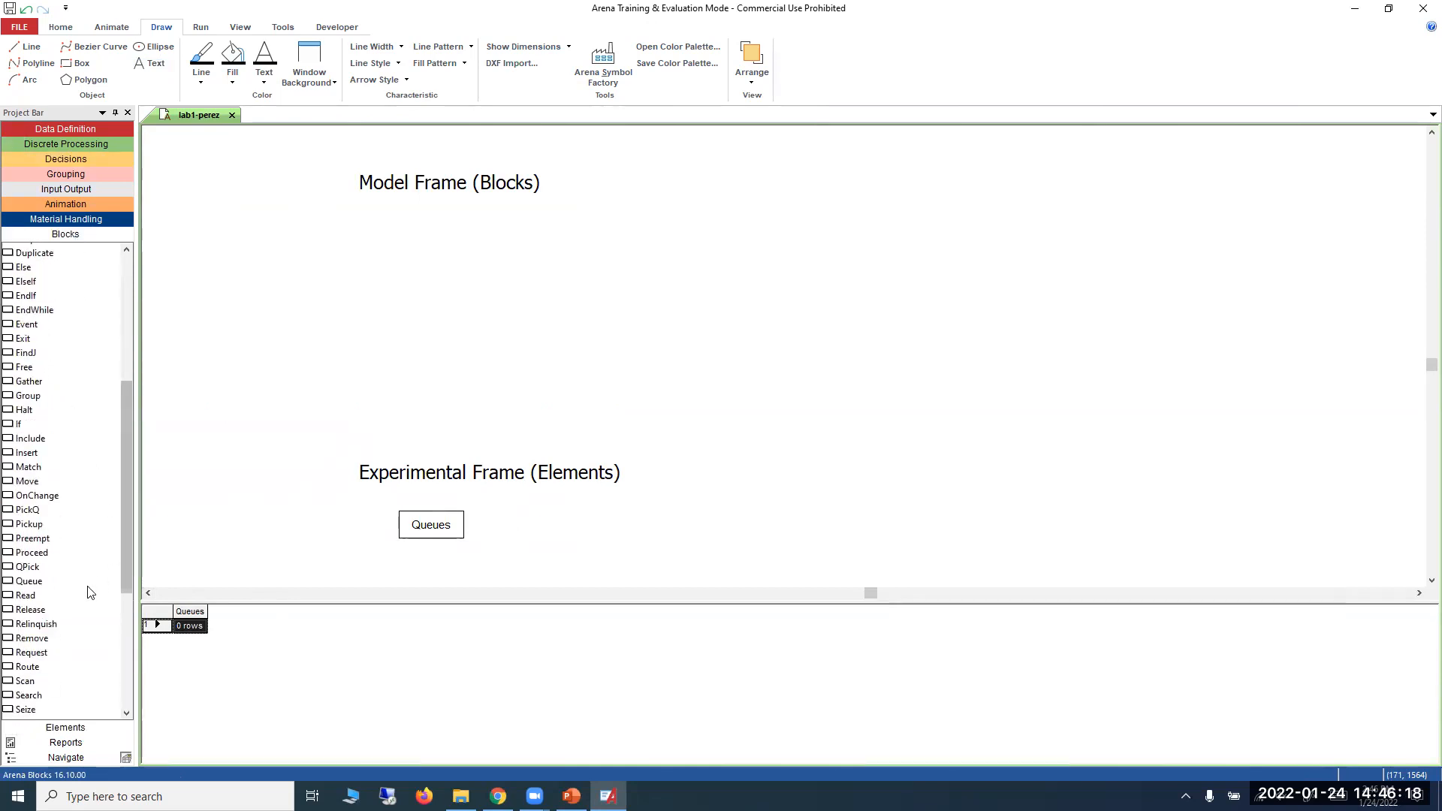
{"action": "left_click", "coordinate": [24, 581]}
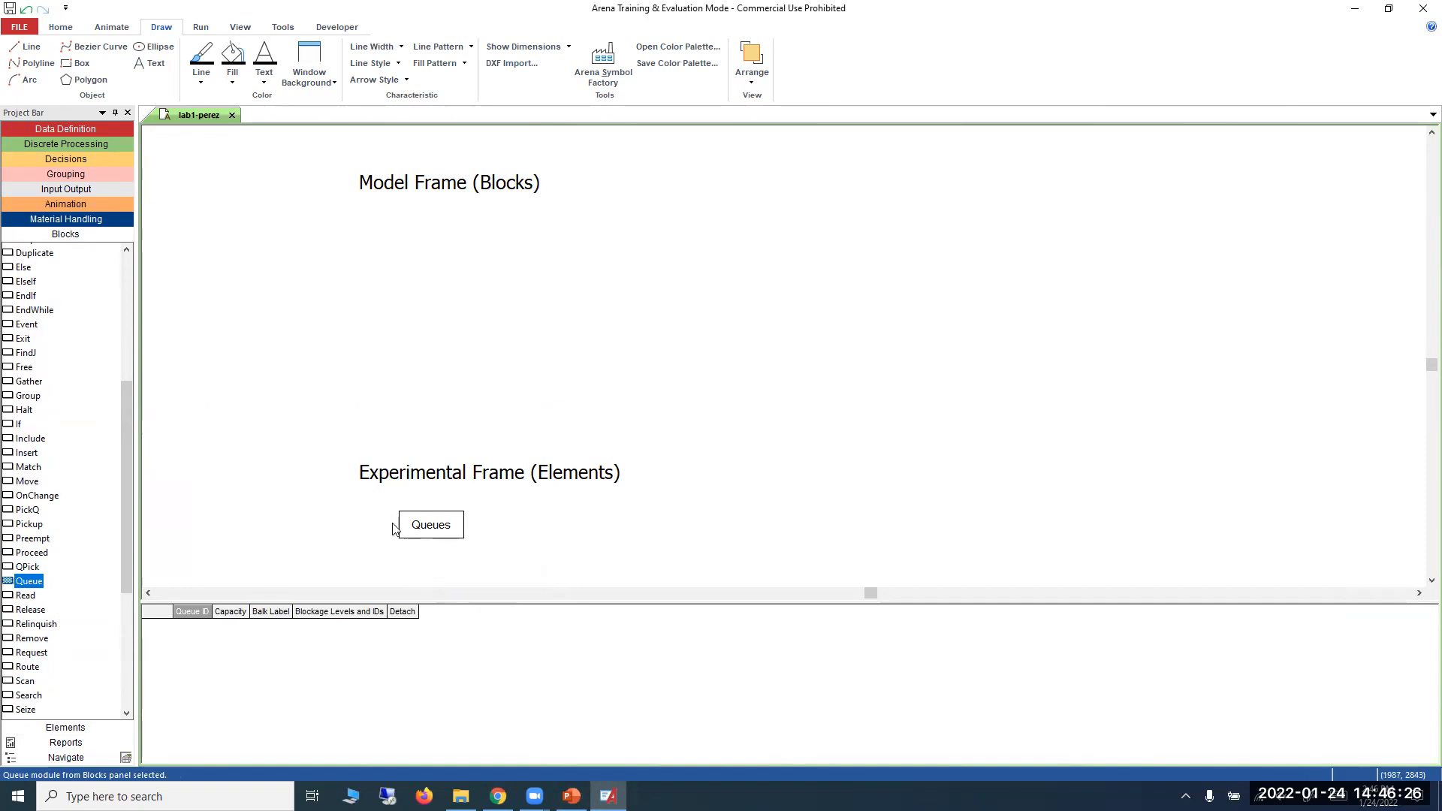
{"action": "left_click", "coordinate": [86, 726]}
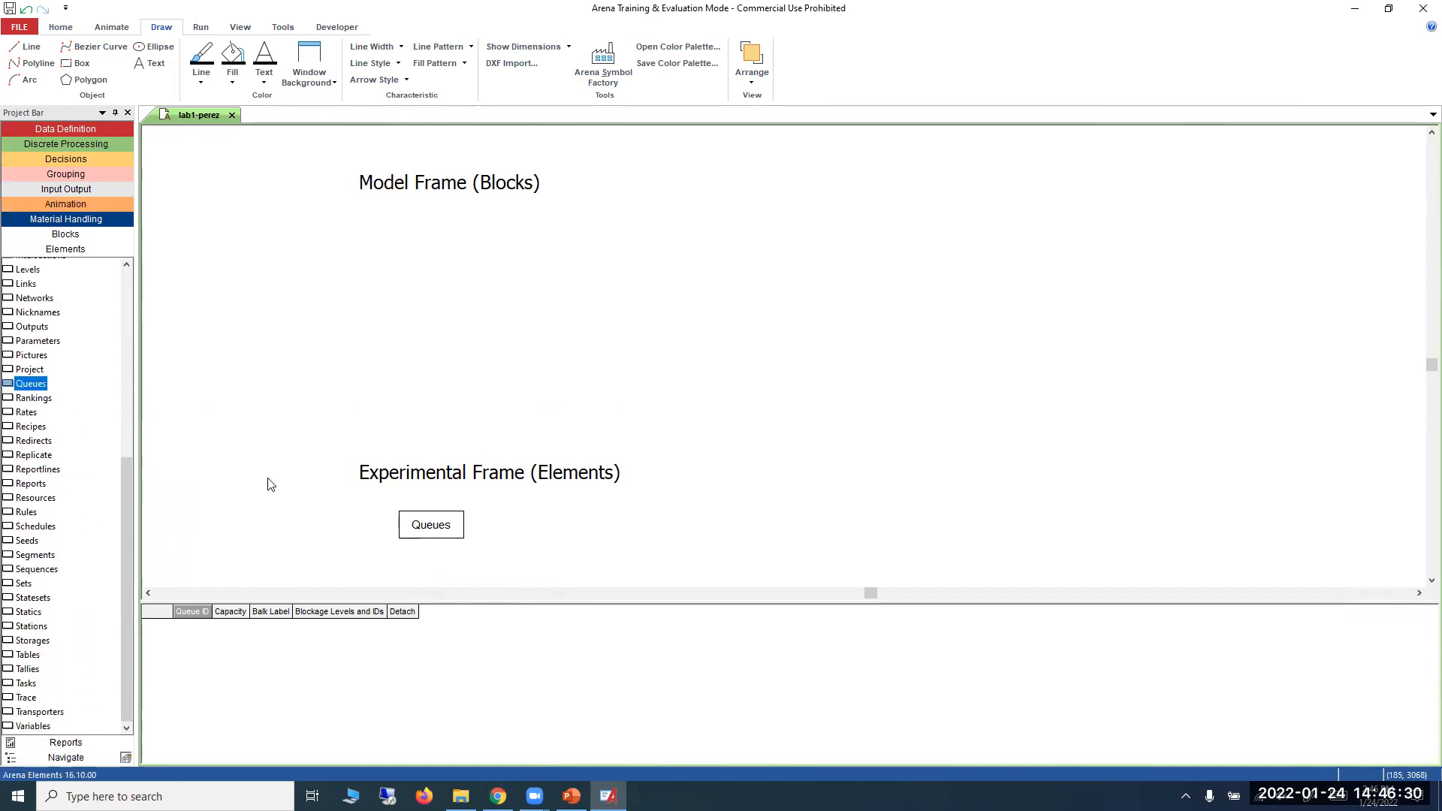
Nudge the Queues module closer to the Experimental Frame label and place a Resources element in line beside it.
{"action": "left_click_drag", "start_coordinate": [440, 520], "coordinate": [431, 511]}
{"action": "left_click", "coordinate": [505, 536]}
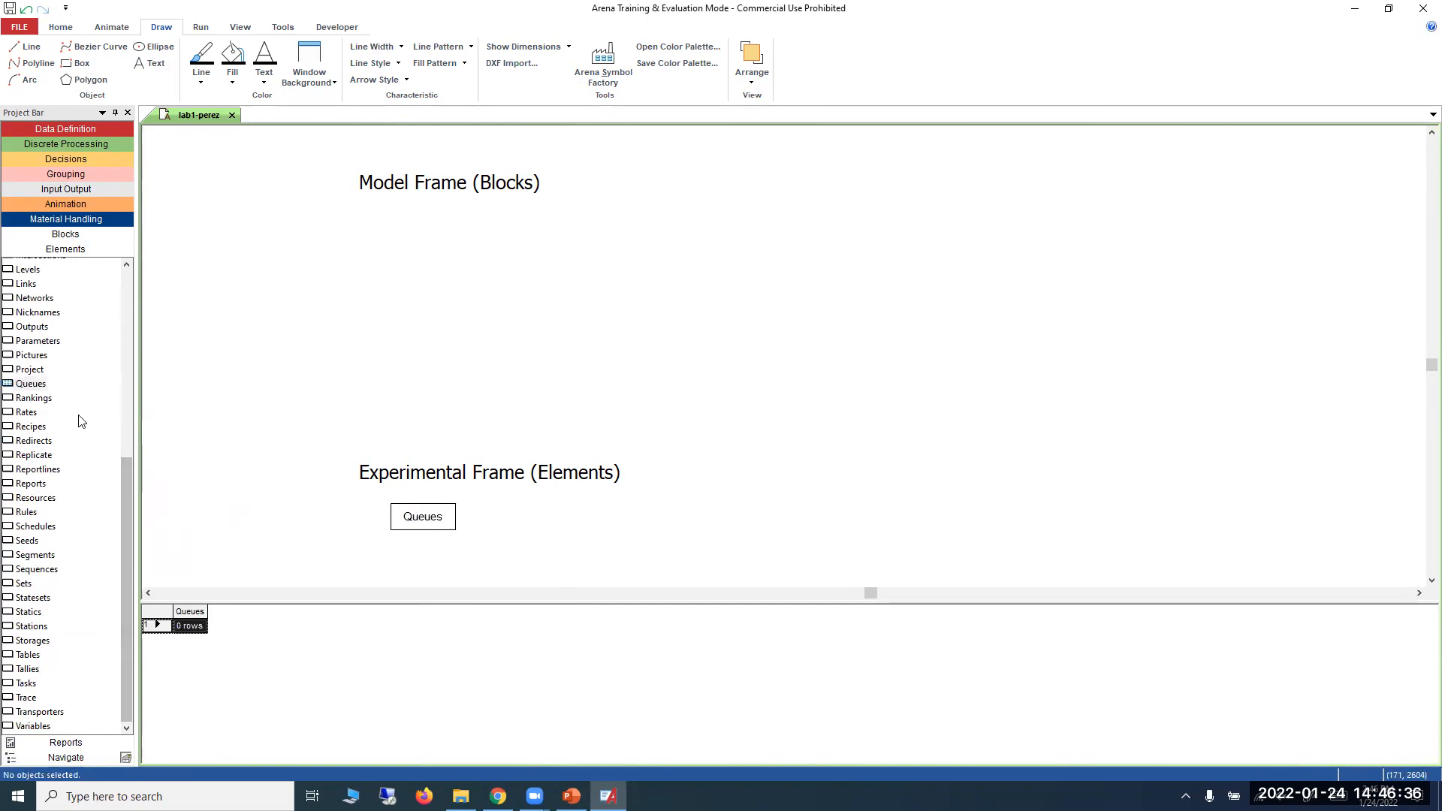
{"action": "left_click_drag", "start_coordinate": [44, 501], "coordinate": [512, 533]}
{"action": "left_click", "coordinate": [482, 557]}
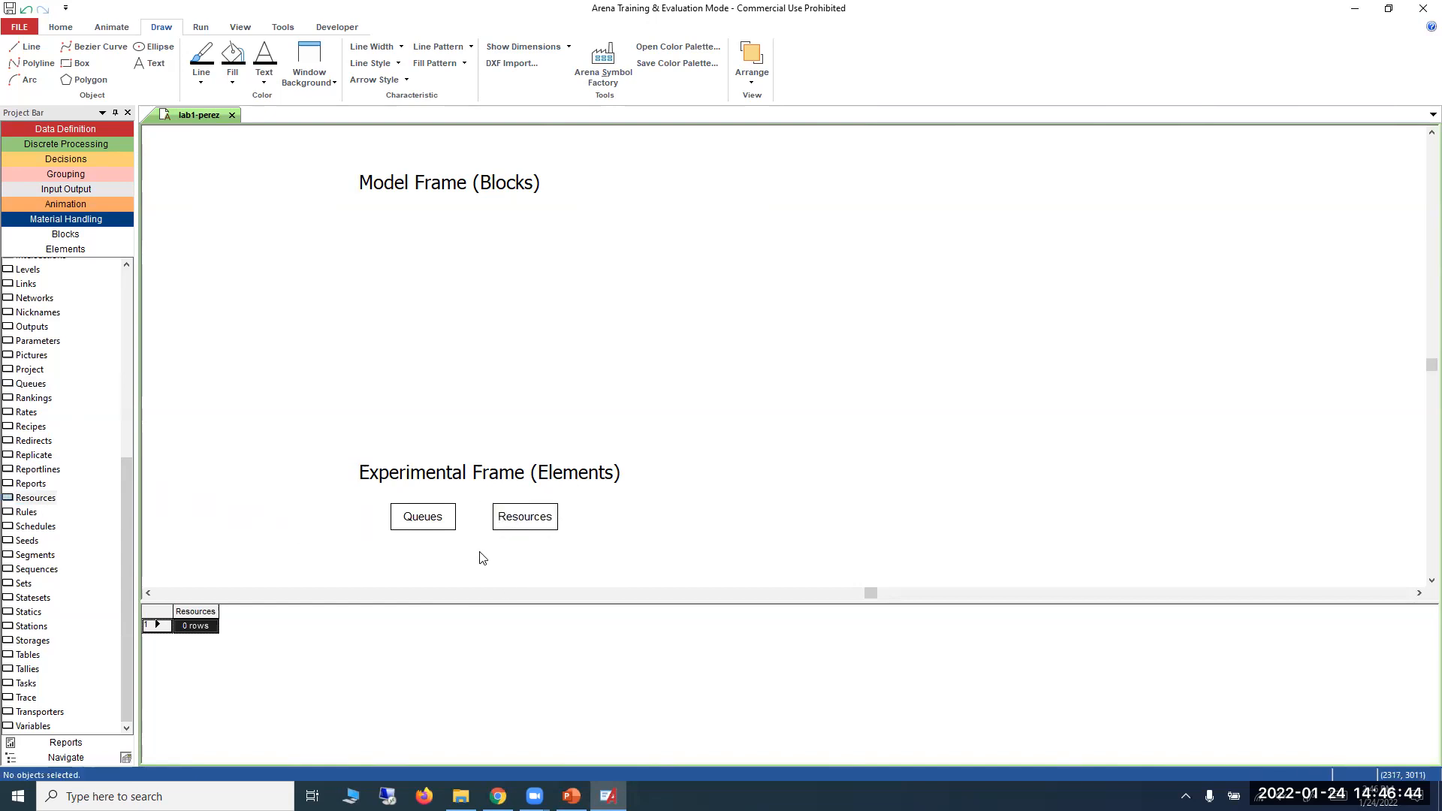
Place a Counters module from the Elements template beside the Resources module, completing the row of three elements.
{"action": "left_click_drag", "start_coordinate": [128, 496], "coordinate": [134, 335]}
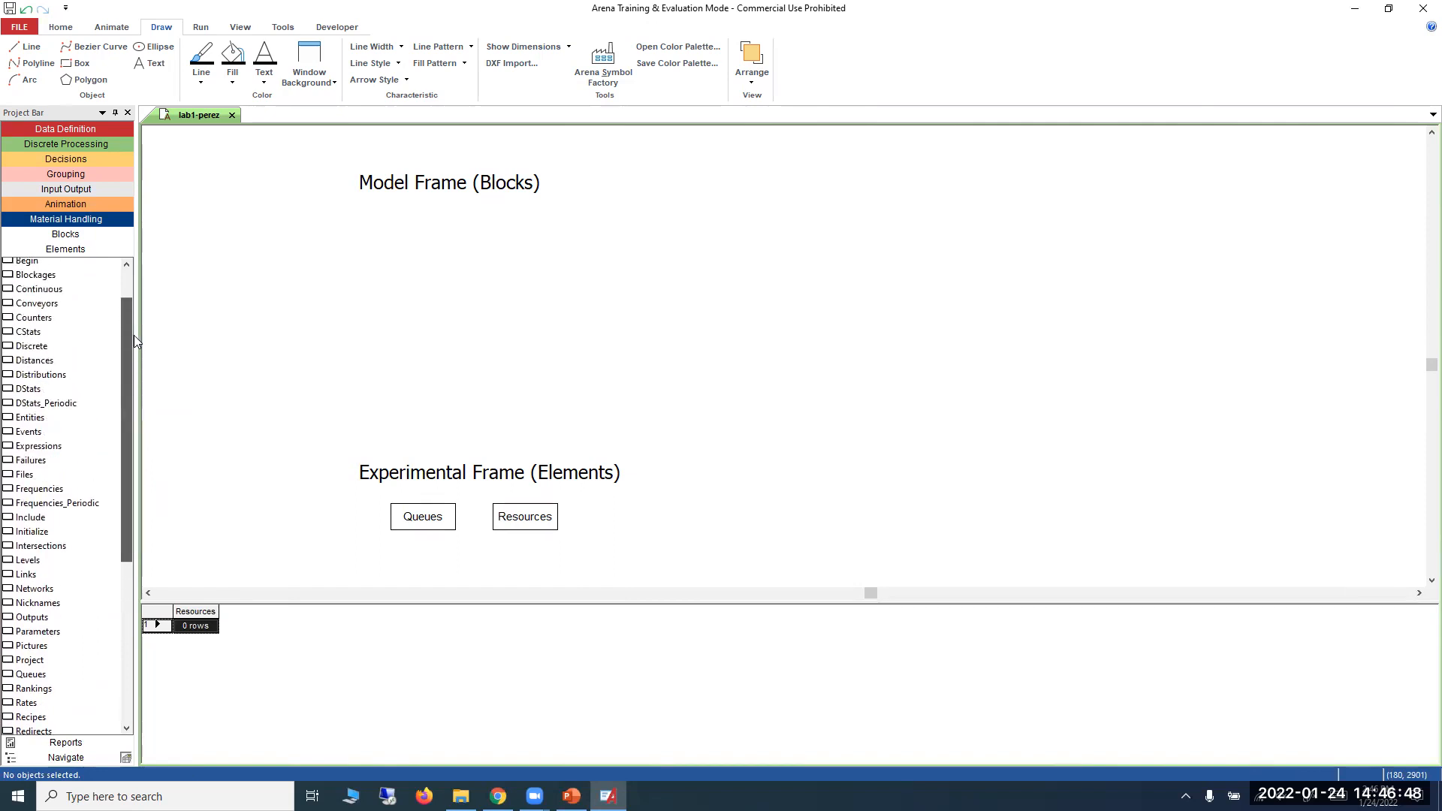
{"action": "left_click_drag", "start_coordinate": [37, 318], "coordinate": [593, 522]}
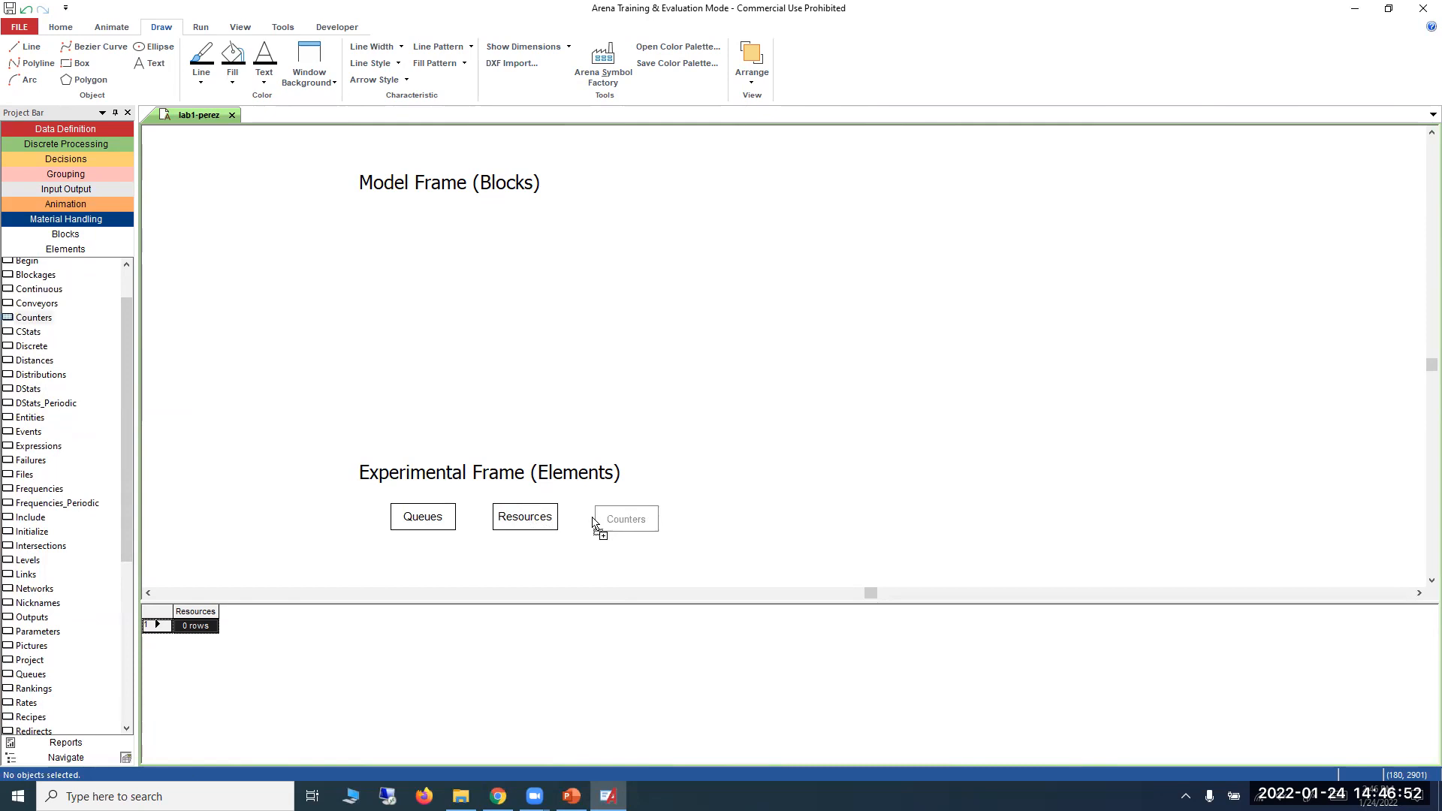
{"action": "left_click_drag", "start_coordinate": [594, 522], "coordinate": [592, 523]}
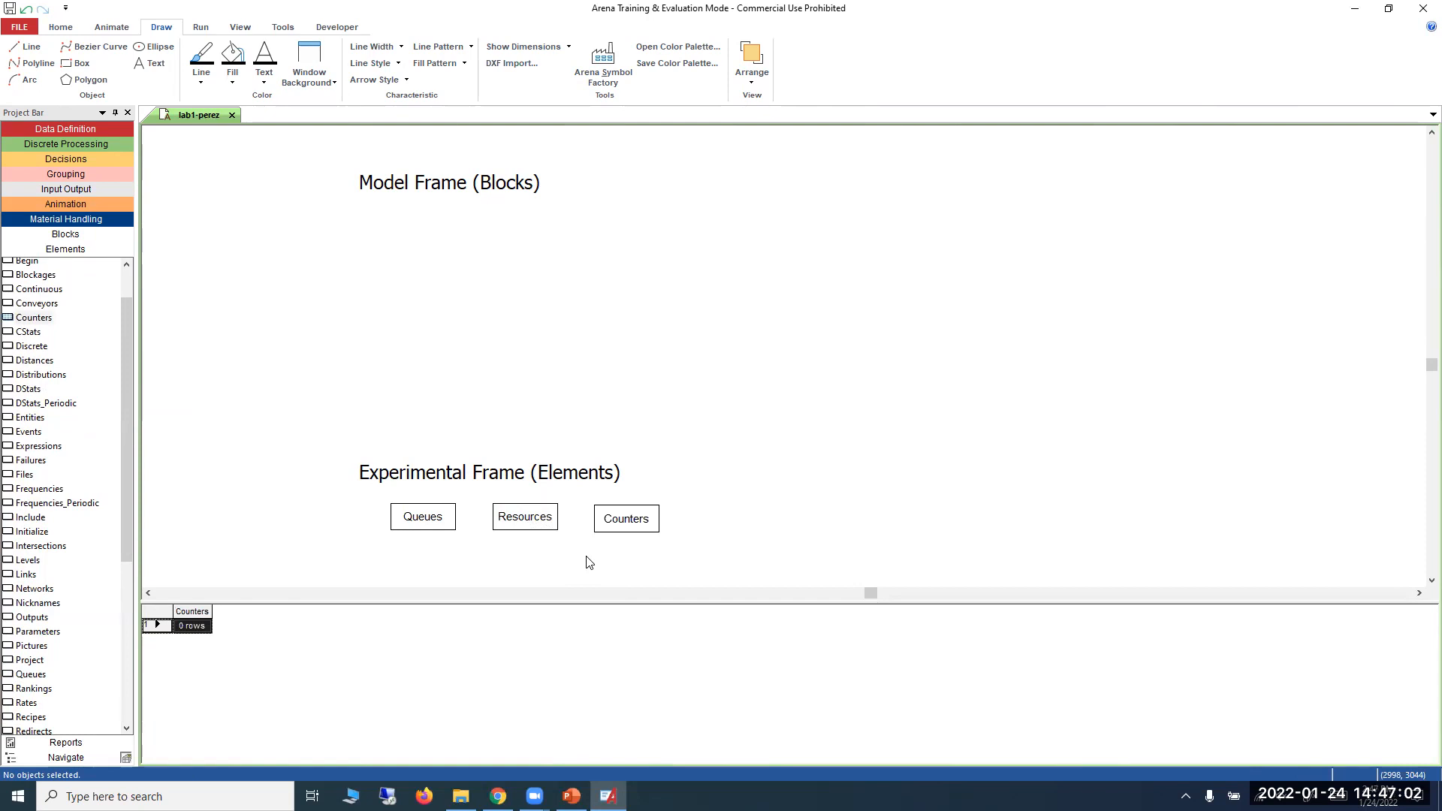
{"action": "double_click", "coordinate": [417, 524]}
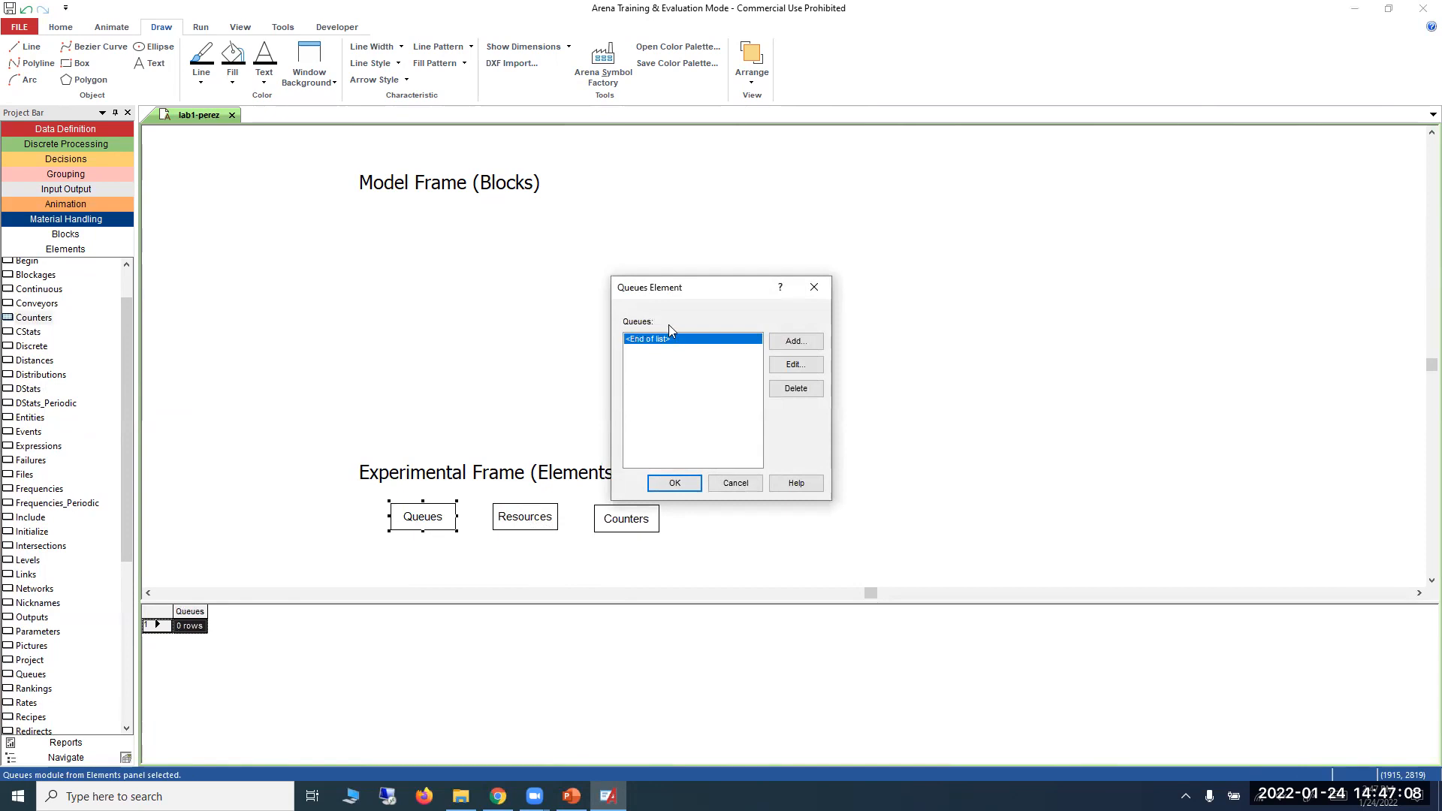
{"action": "left_click", "coordinate": [571, 796]}
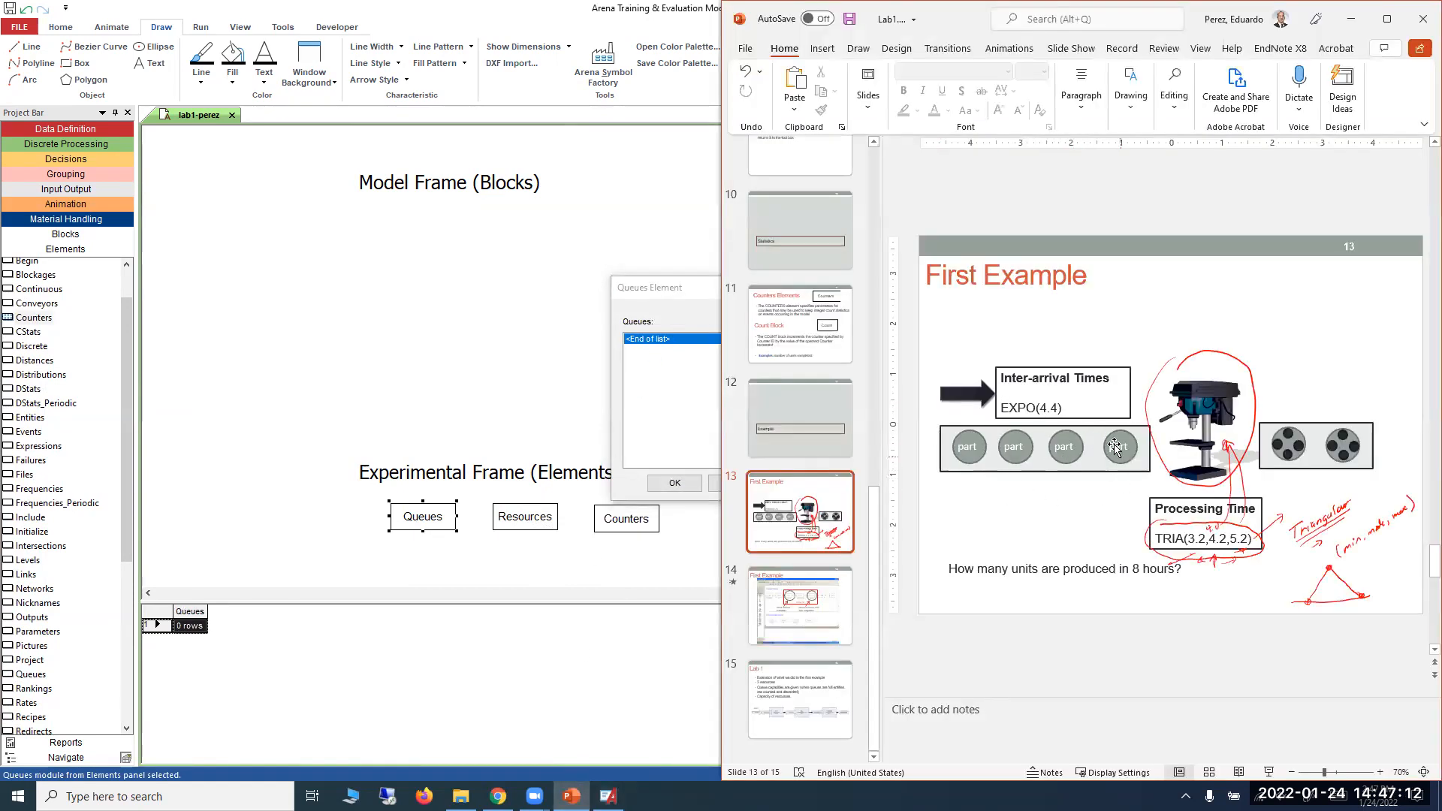
{"action": "left_click", "coordinate": [1352, 18]}
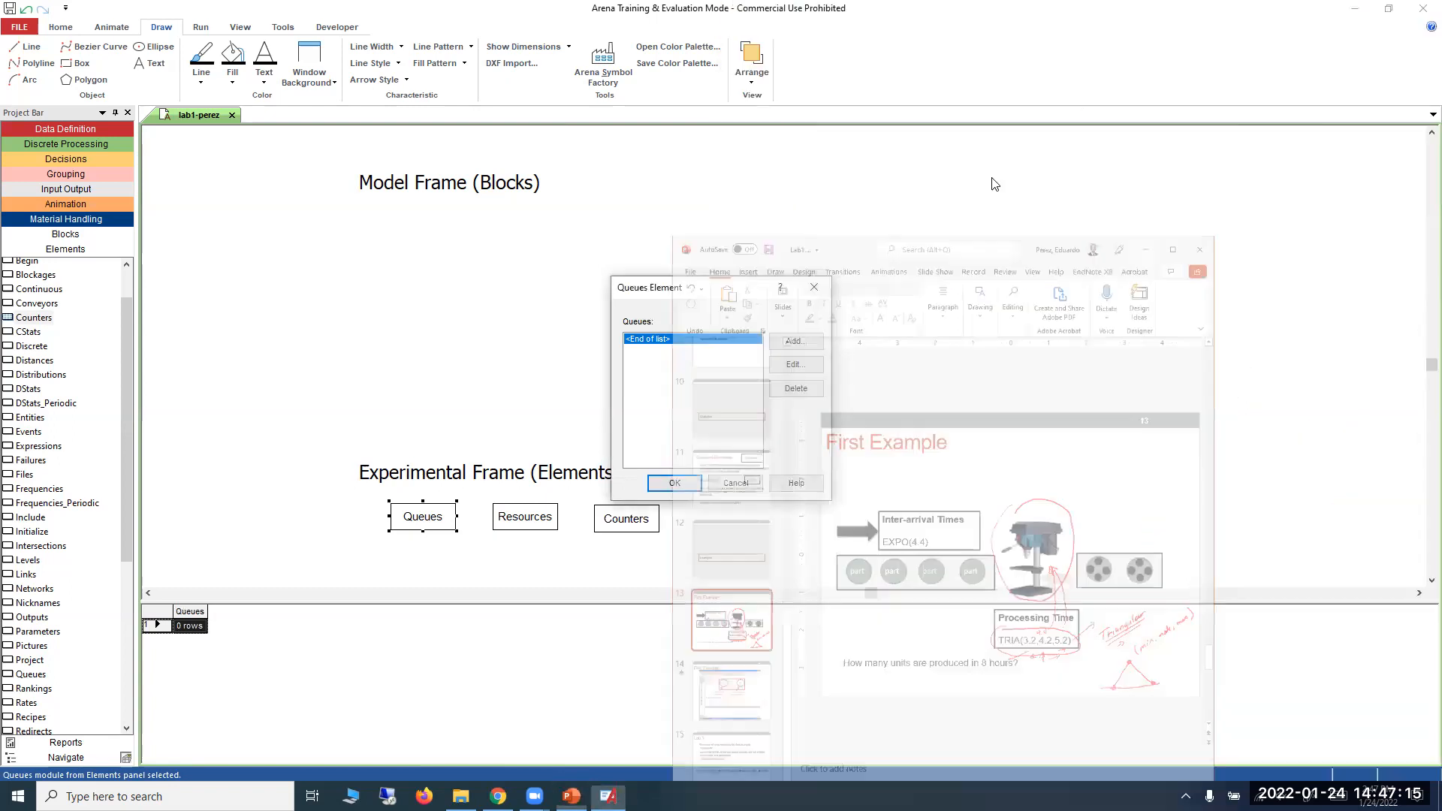
{"action": "left_click", "coordinate": [820, 342]}
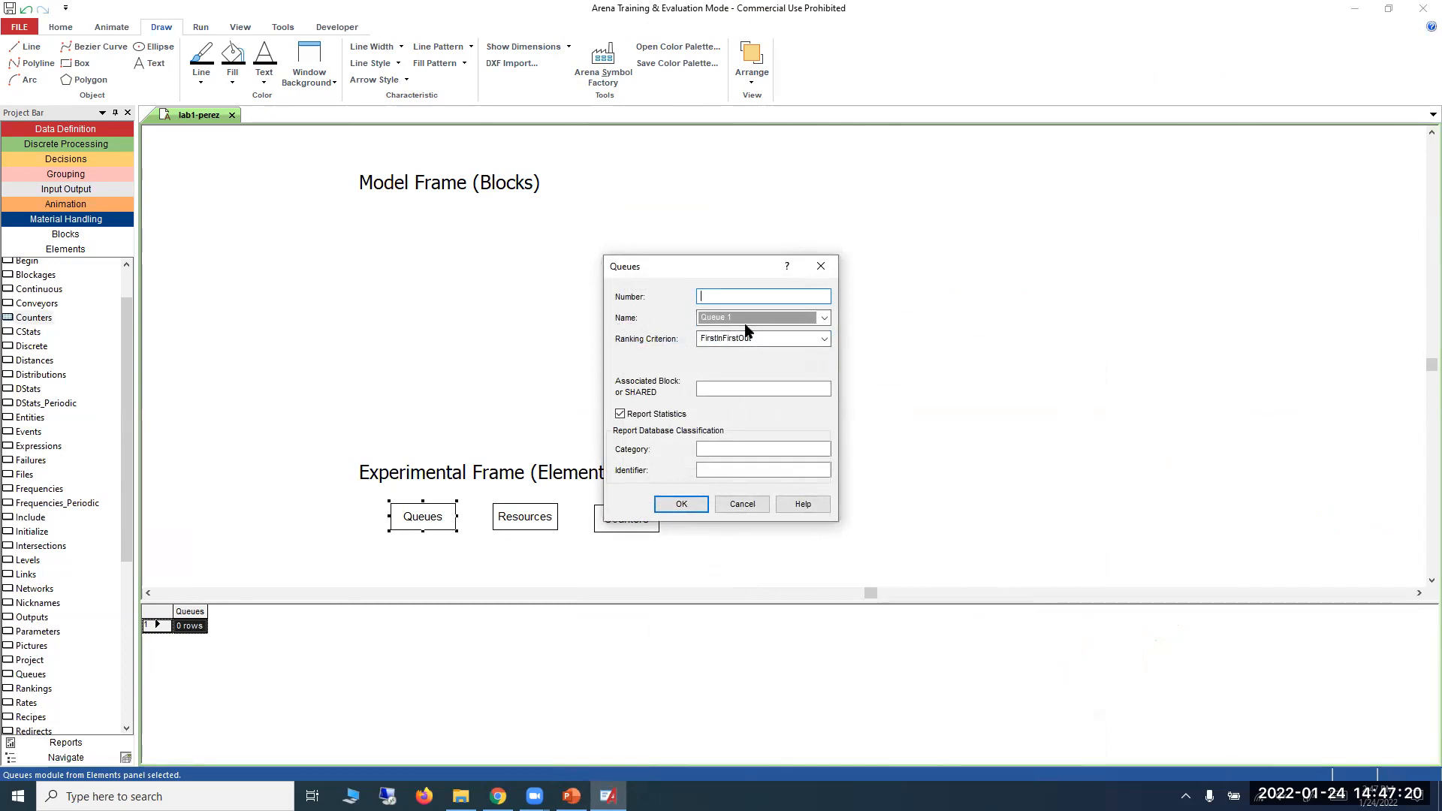
{"action": "left_click", "coordinate": [742, 504]}
{"action": "left_click", "coordinate": [737, 484]}
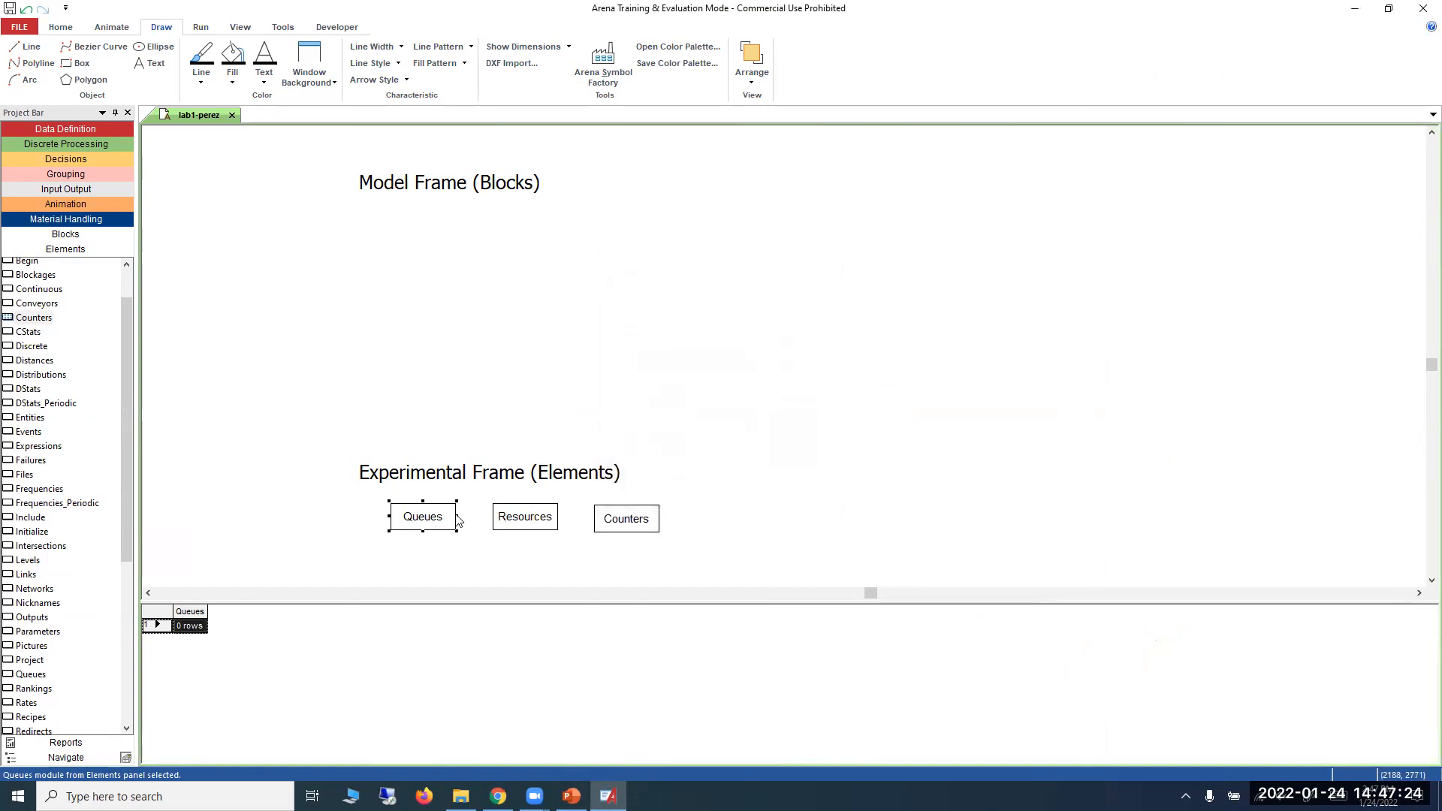
Add a queue named machineQ to the Queues element.
{"action": "double_click", "coordinate": [449, 518]}
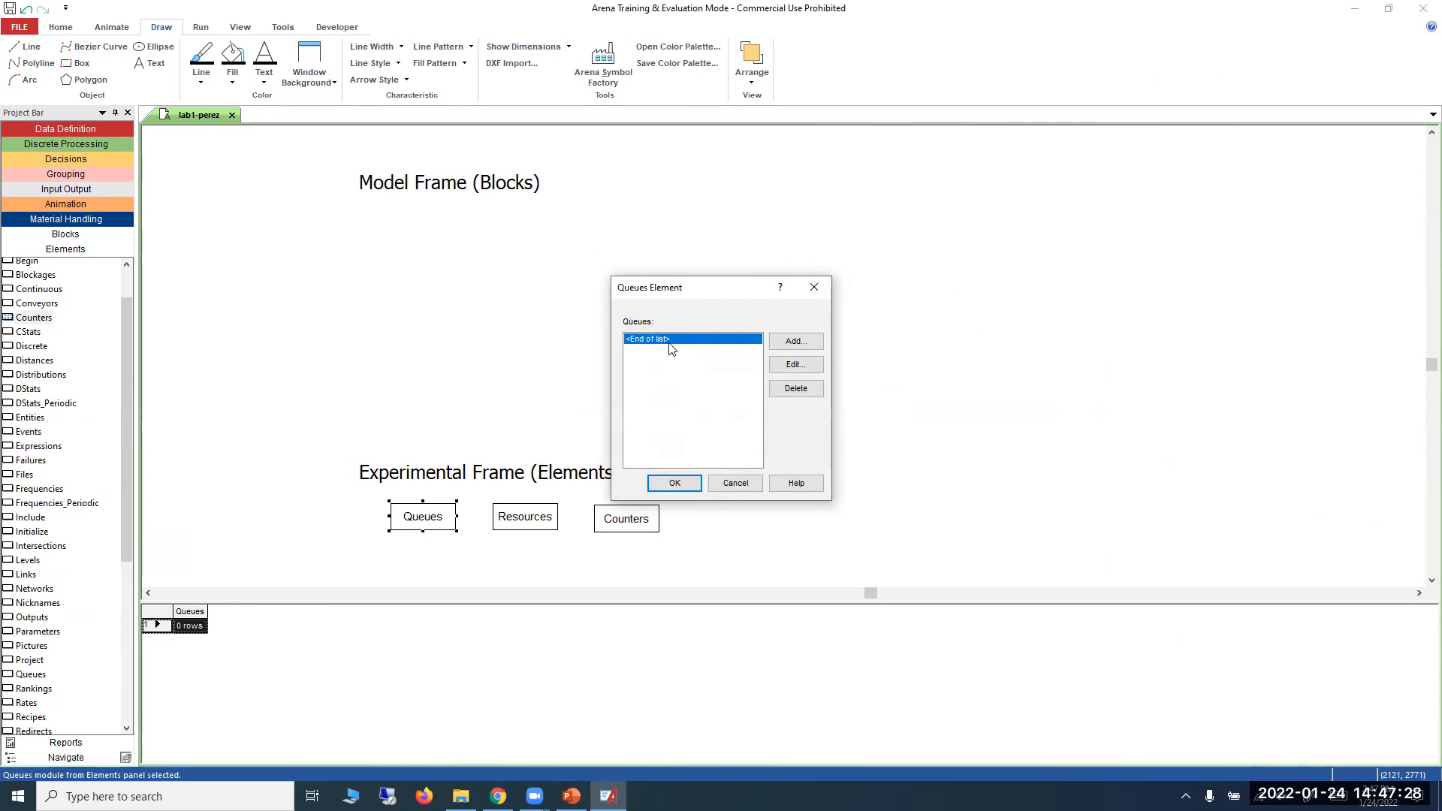
{"action": "left_click", "coordinate": [795, 341]}
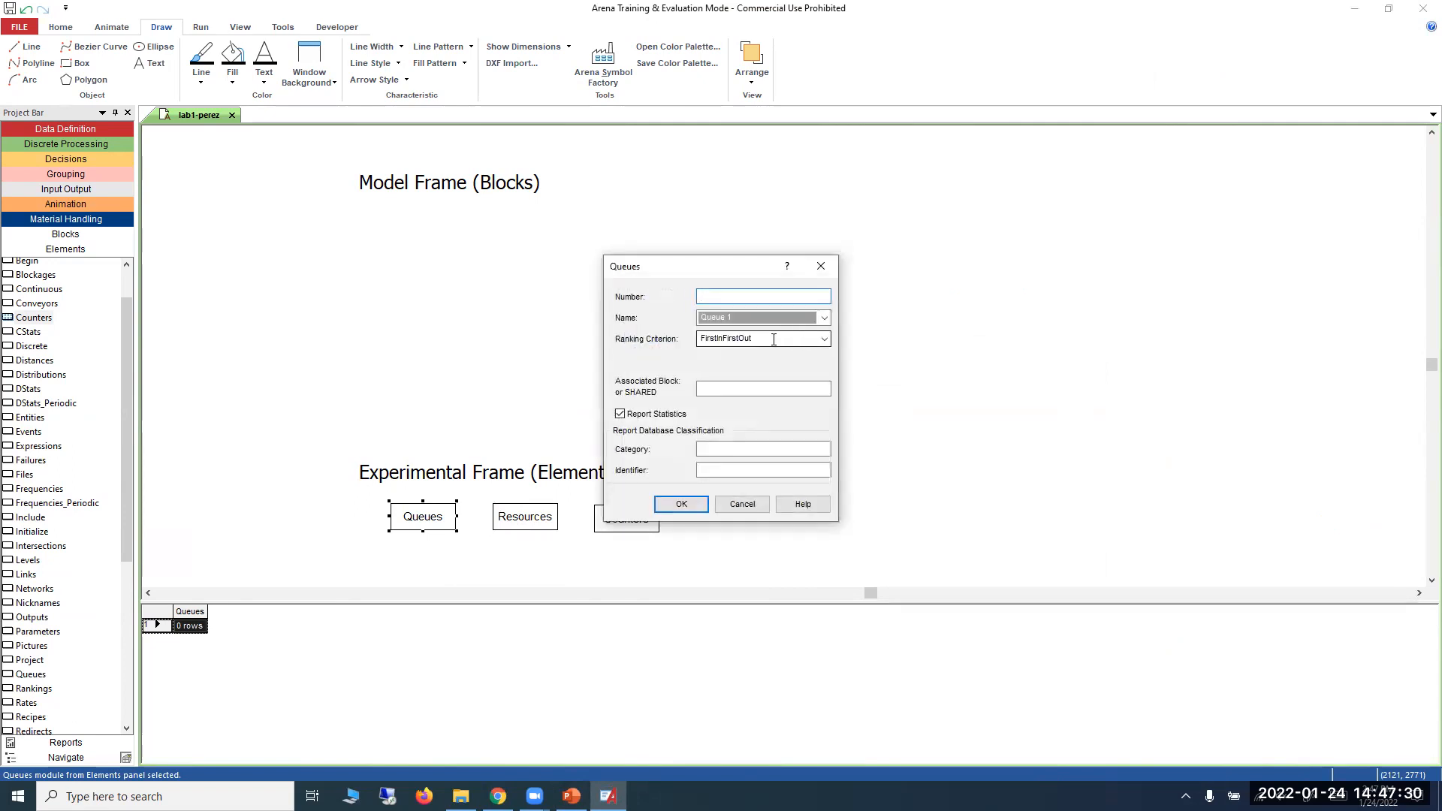
{"action": "left_click", "coordinate": [747, 318]}
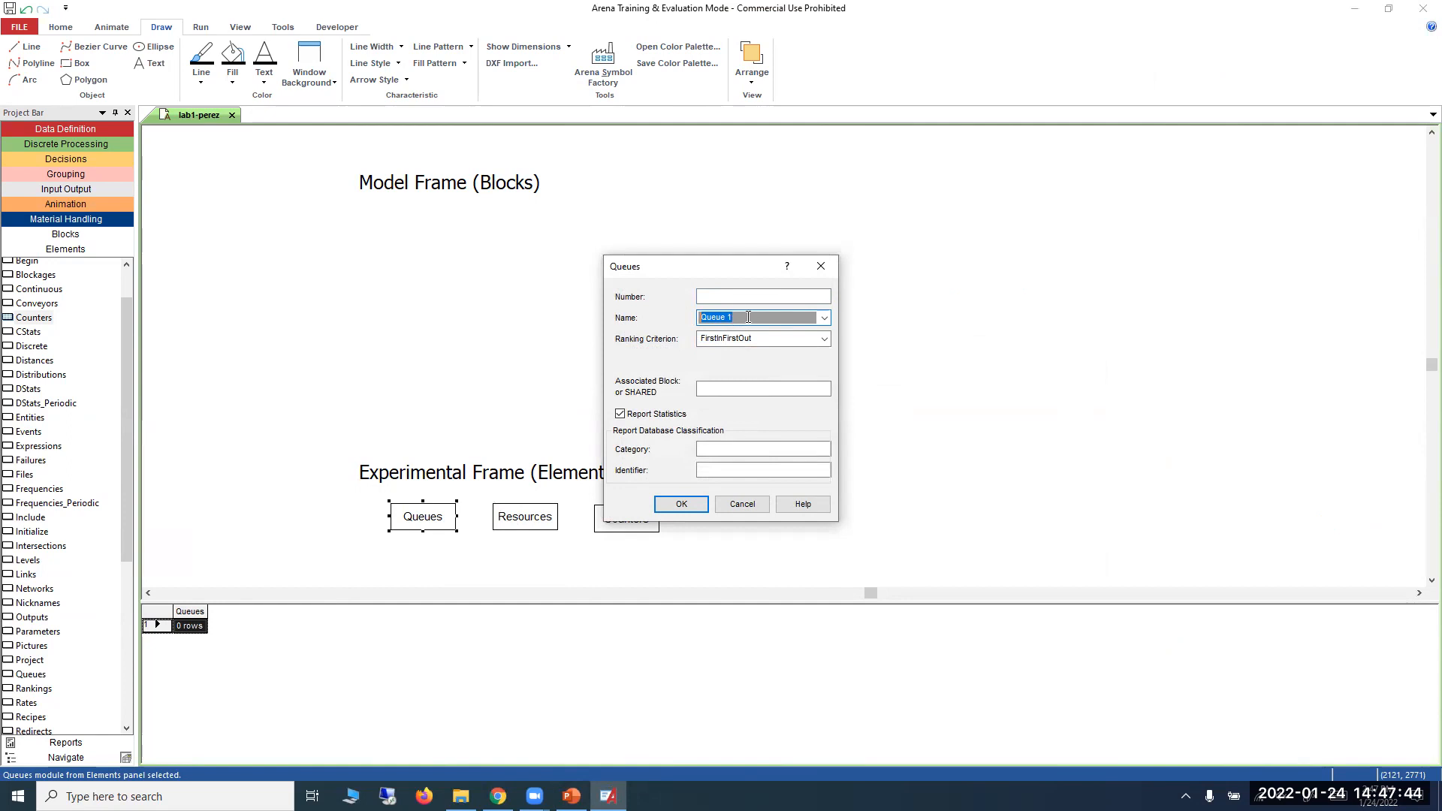
{"action": "left_click", "coordinate": [748, 320]}
{"action": "left_click_drag", "start_coordinate": [745, 319], "coordinate": [697, 323]}
{"action": "type", "text": "machineQ"}
{"action": "left_click", "coordinate": [684, 504]}
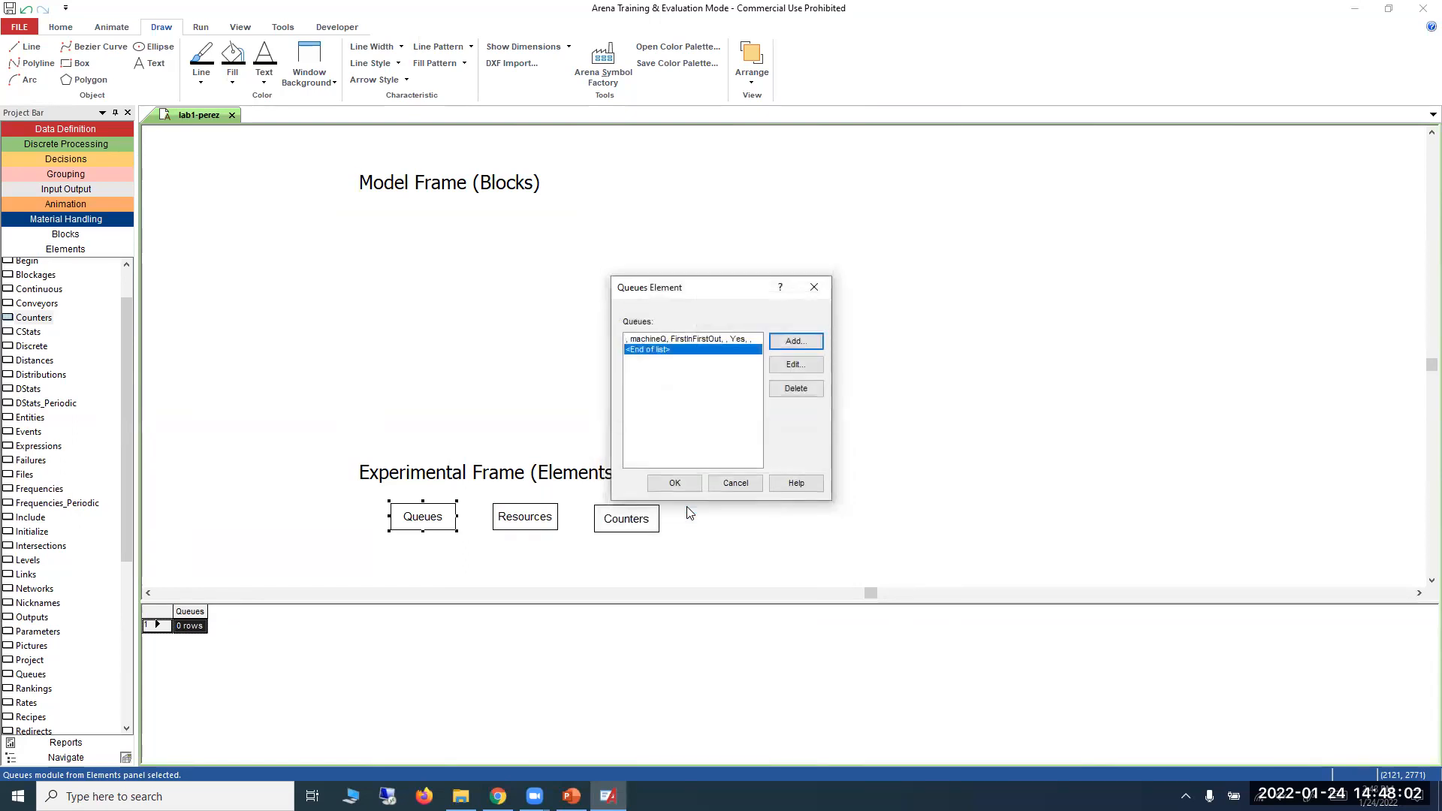
Review the ranking criterion options for the machineQ queue, keep FirstInFirstOut, and accept the Queues element.
{"action": "left_click", "coordinate": [725, 338]}
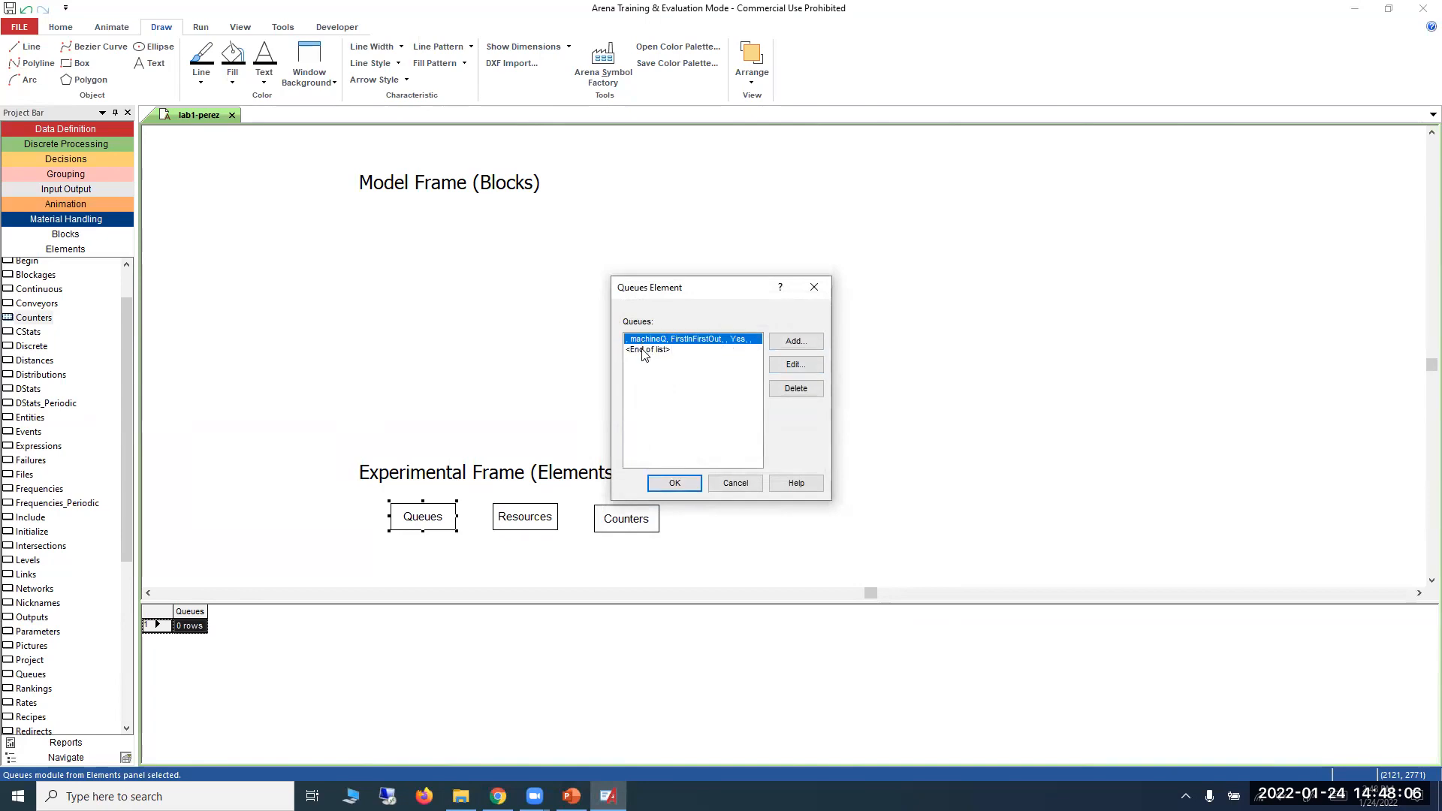
{"action": "left_click", "coordinate": [795, 365]}
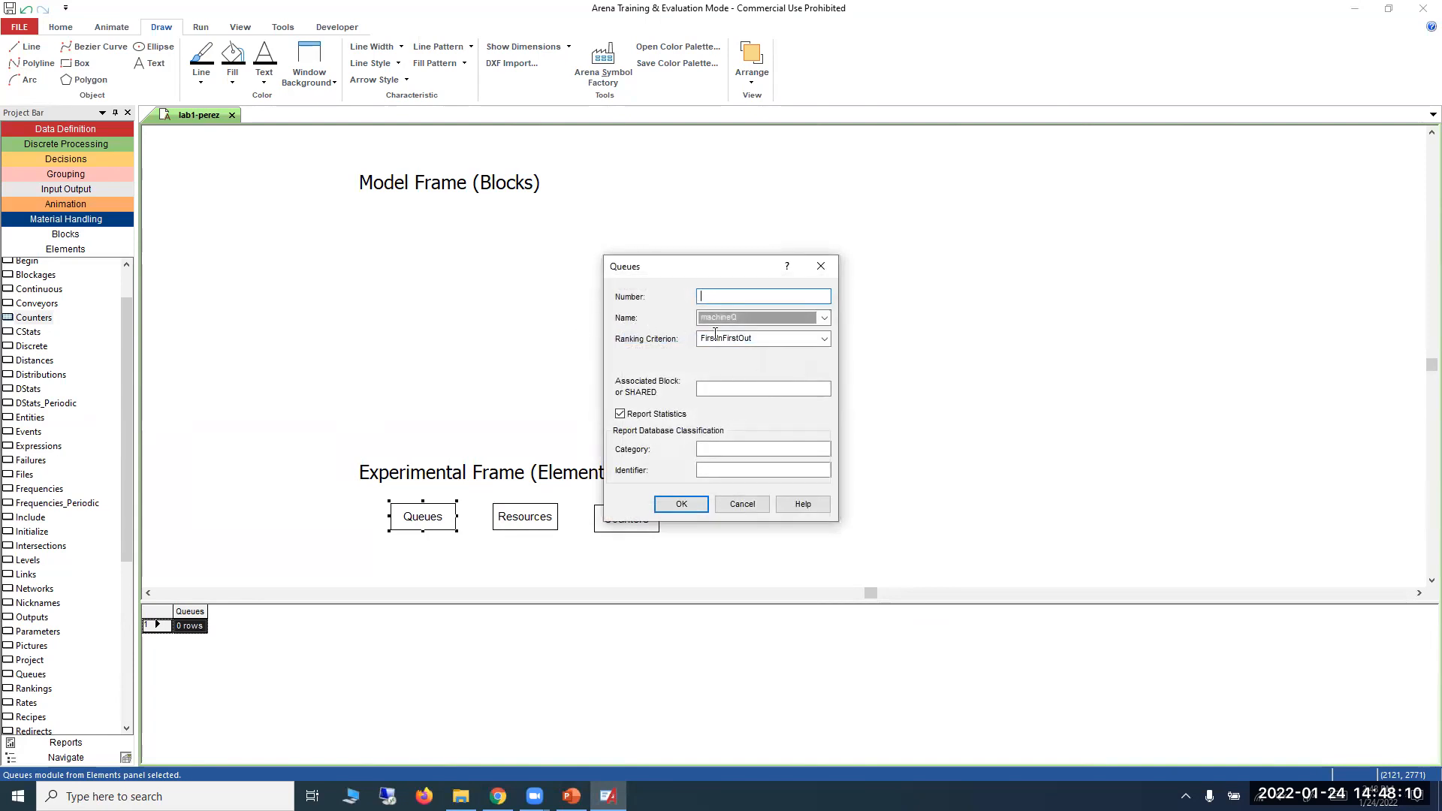
{"action": "left_click", "coordinate": [825, 339]}
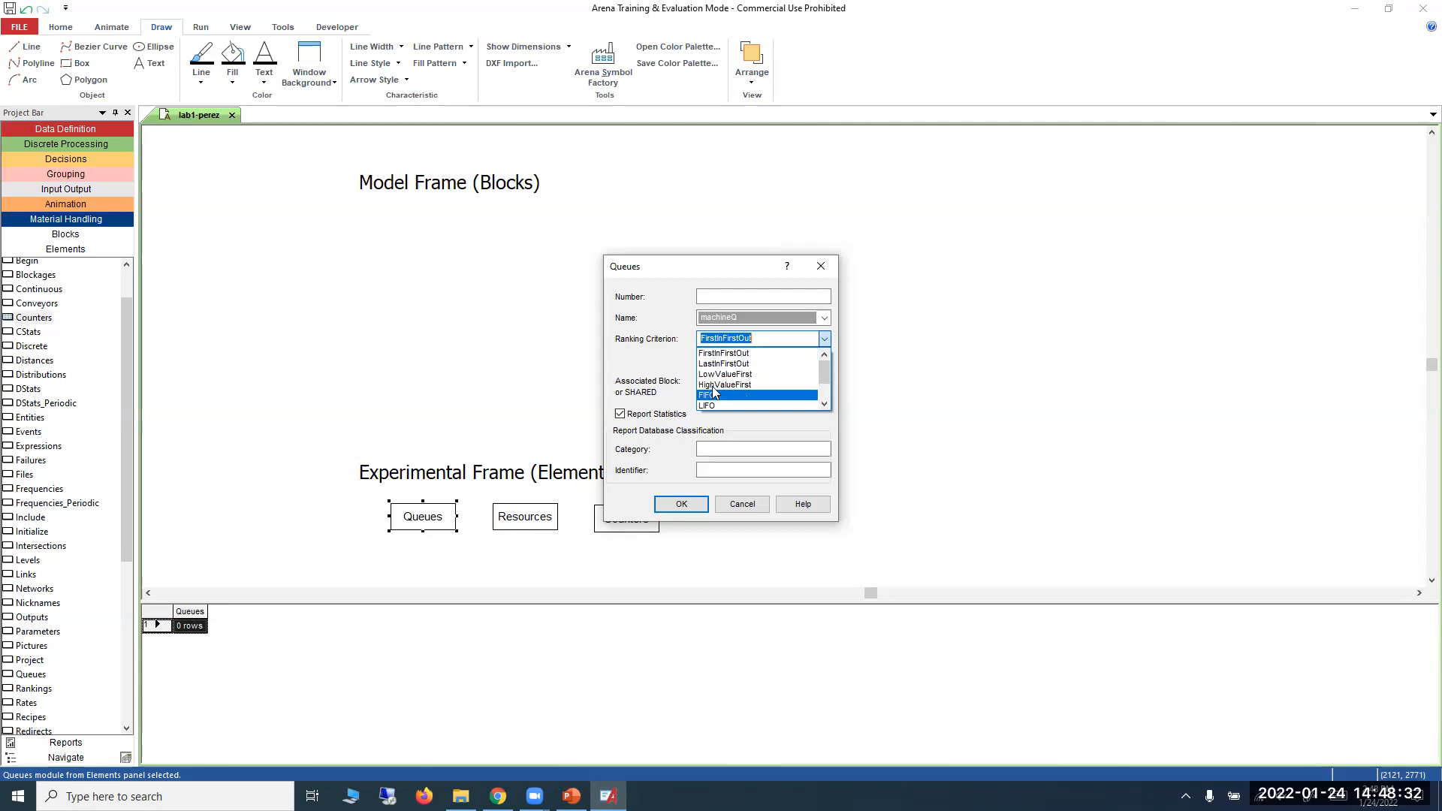
{"action": "scroll", "coordinate": [712, 388], "scroll_direction": "down", "scroll_amount": 3}
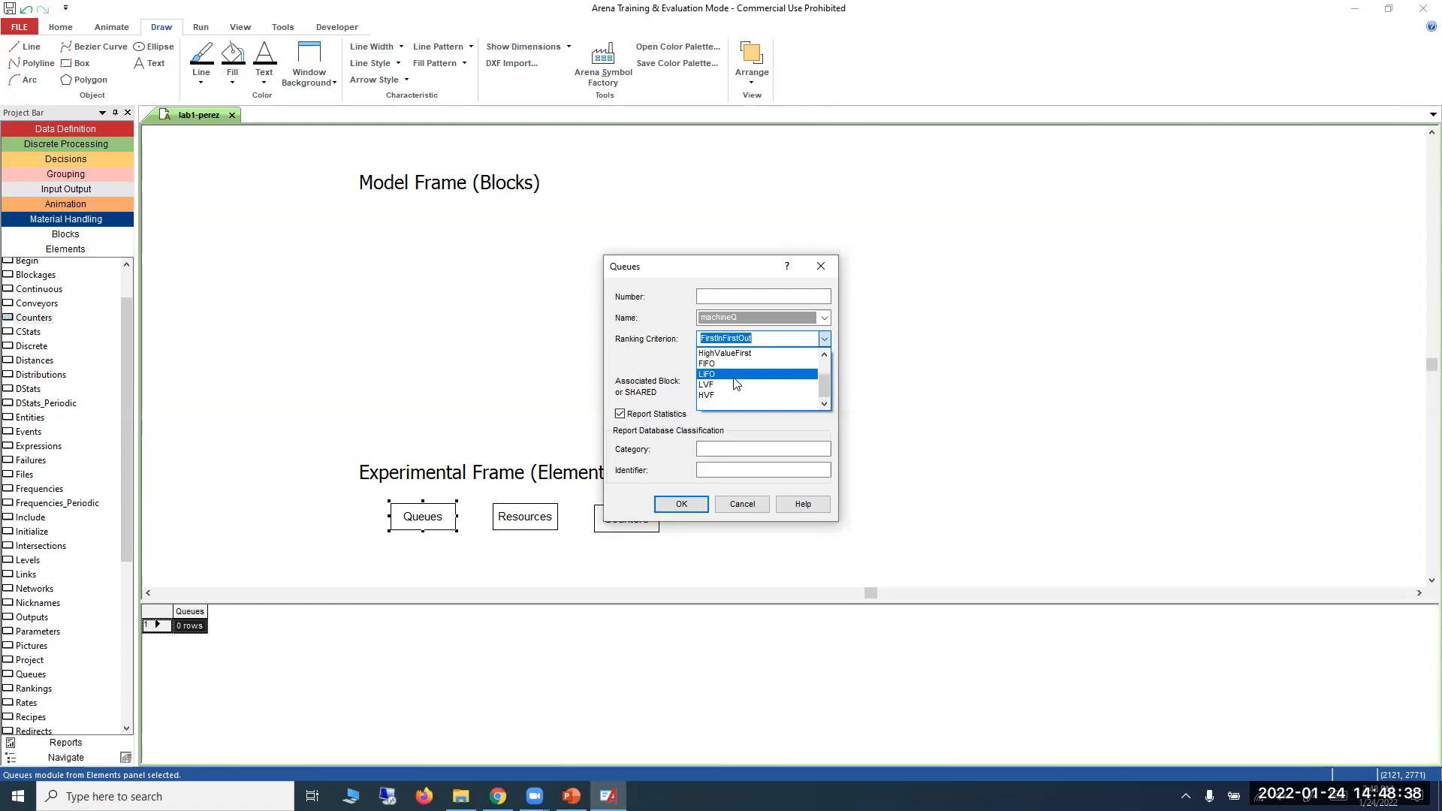
{"action": "scroll", "coordinate": [734, 383], "scroll_direction": "up", "scroll_amount": 1}
{"action": "scroll", "coordinate": [721, 387], "scroll_direction": "down", "scroll_amount": 3}
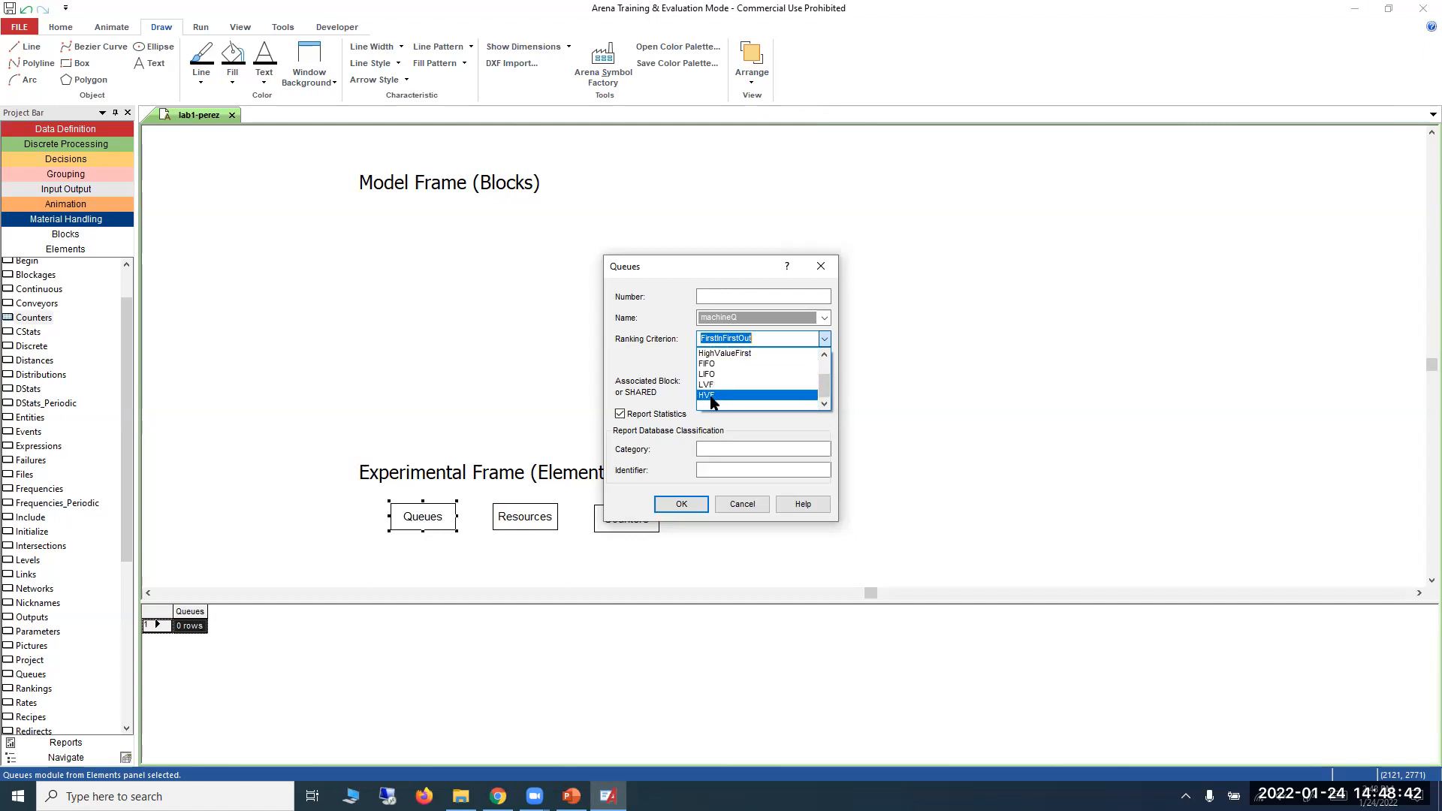
{"action": "scroll", "coordinate": [721, 387], "scroll_direction": "up", "scroll_amount": 3}
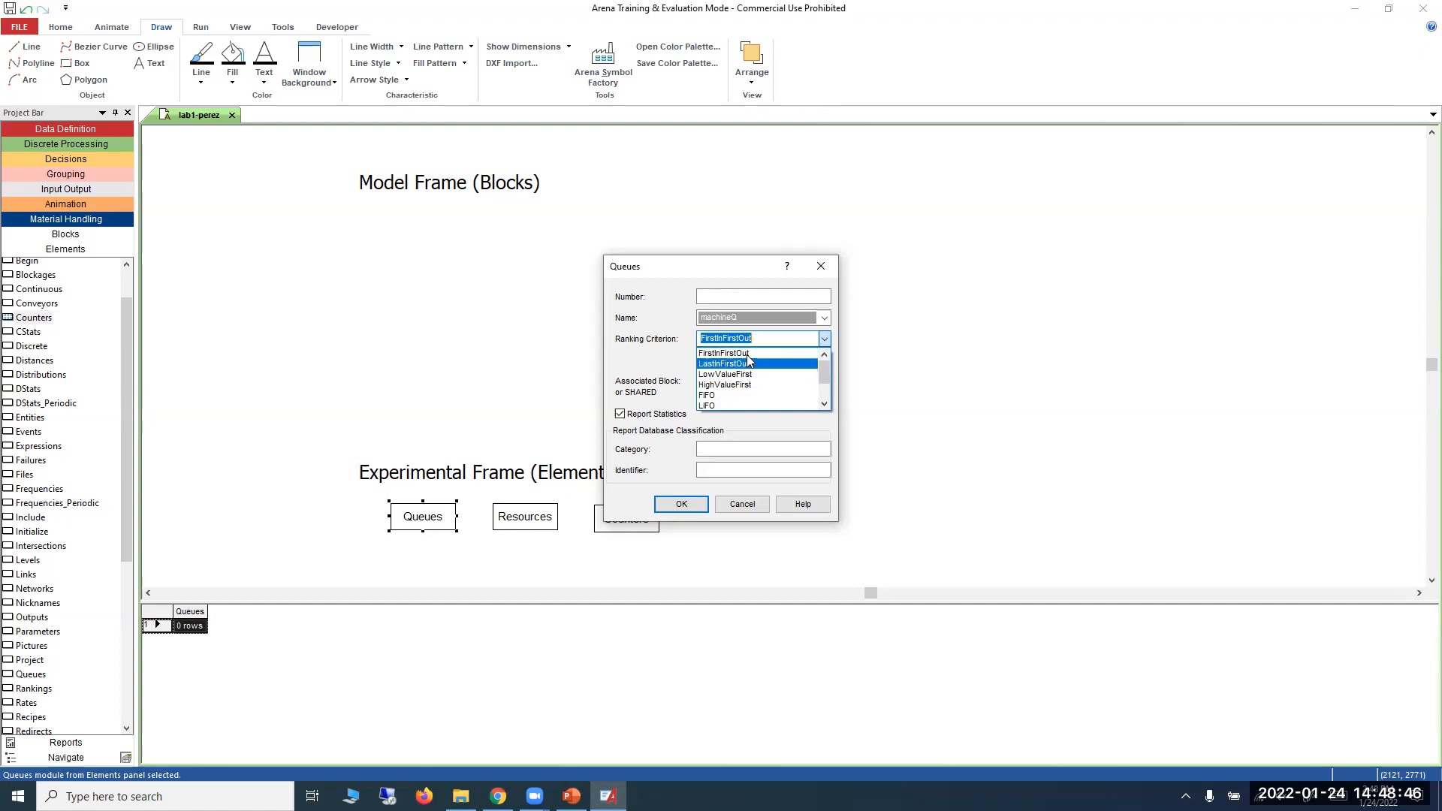
{"action": "left_click", "coordinate": [744, 353]}
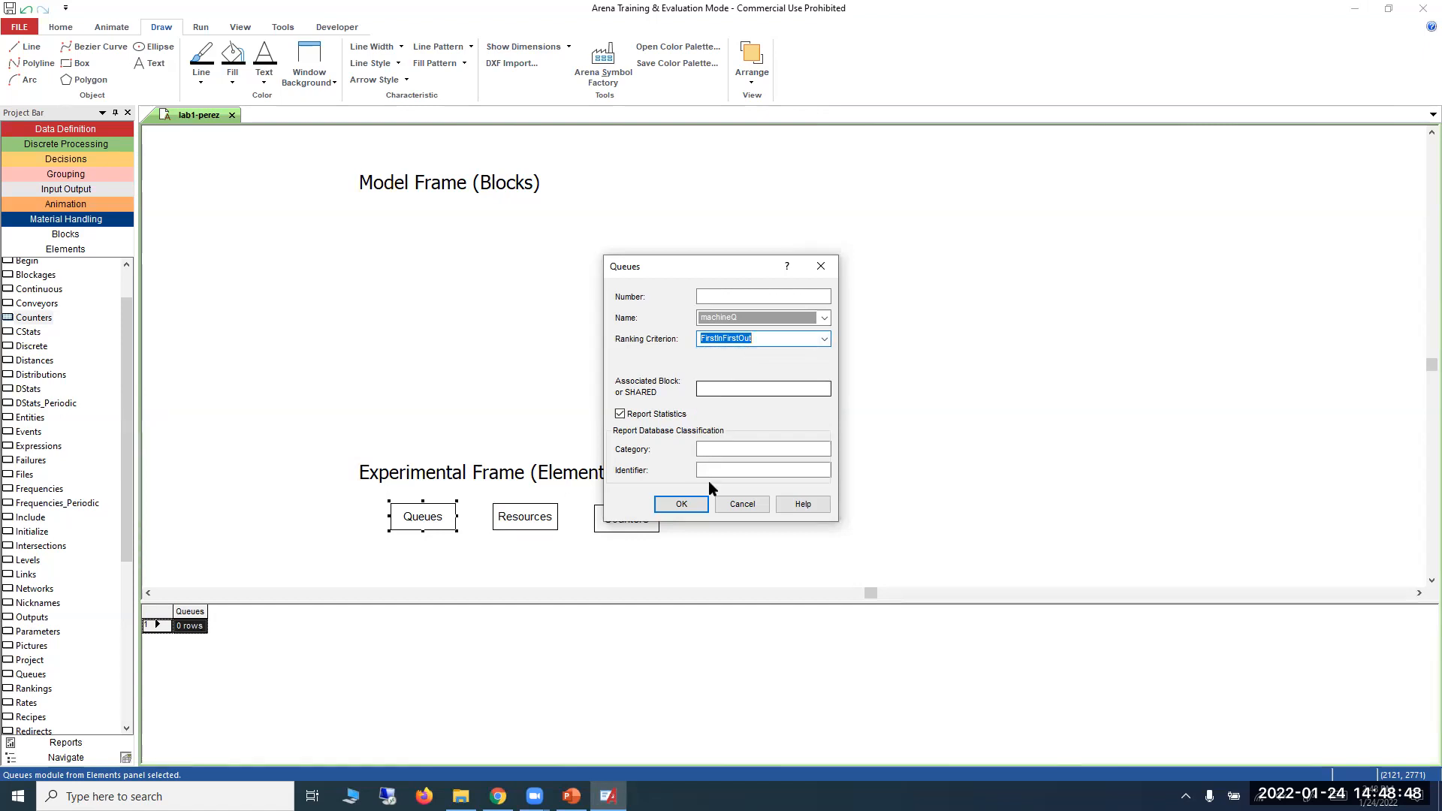
{"action": "left_click", "coordinate": [702, 502]}
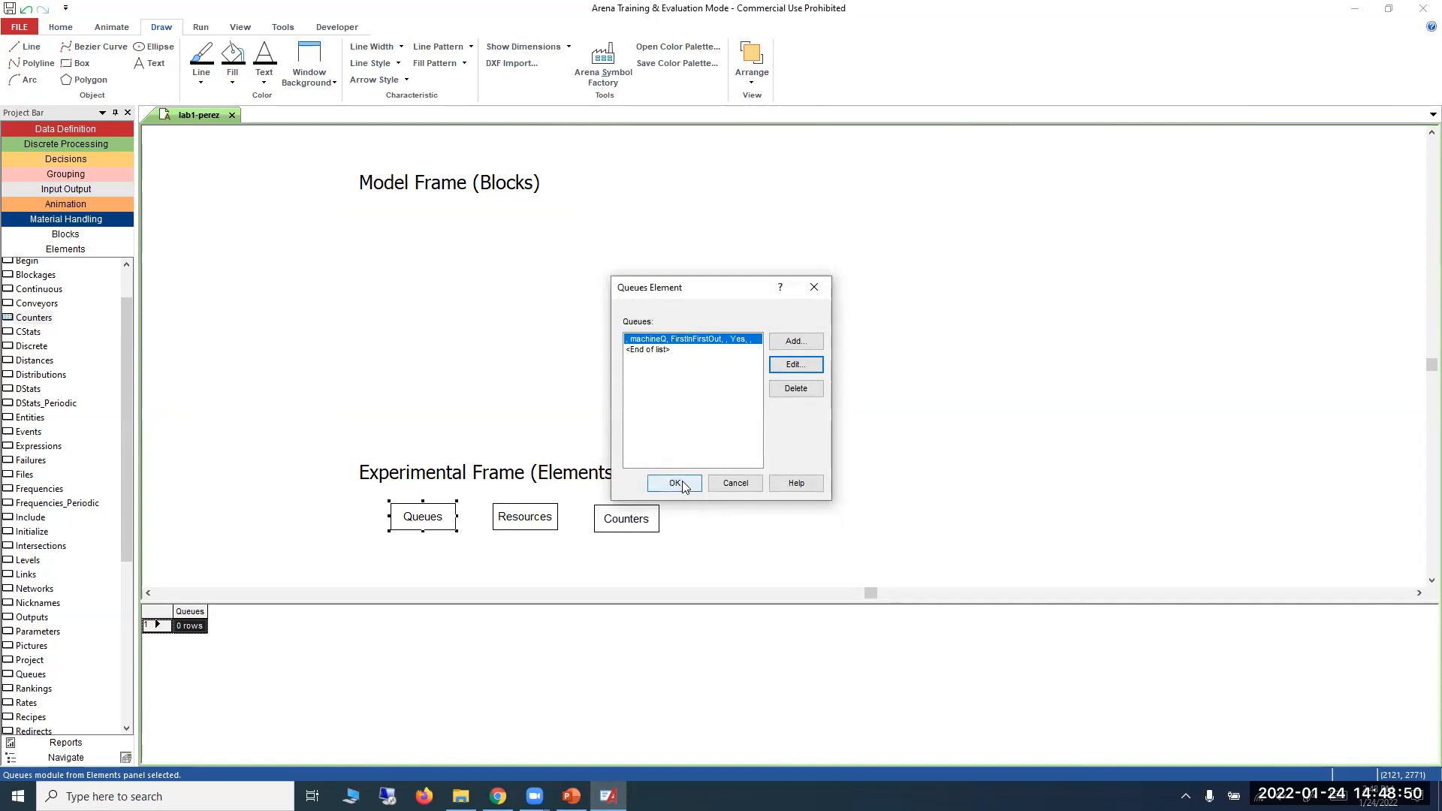
{"action": "left_click", "coordinate": [680, 484]}
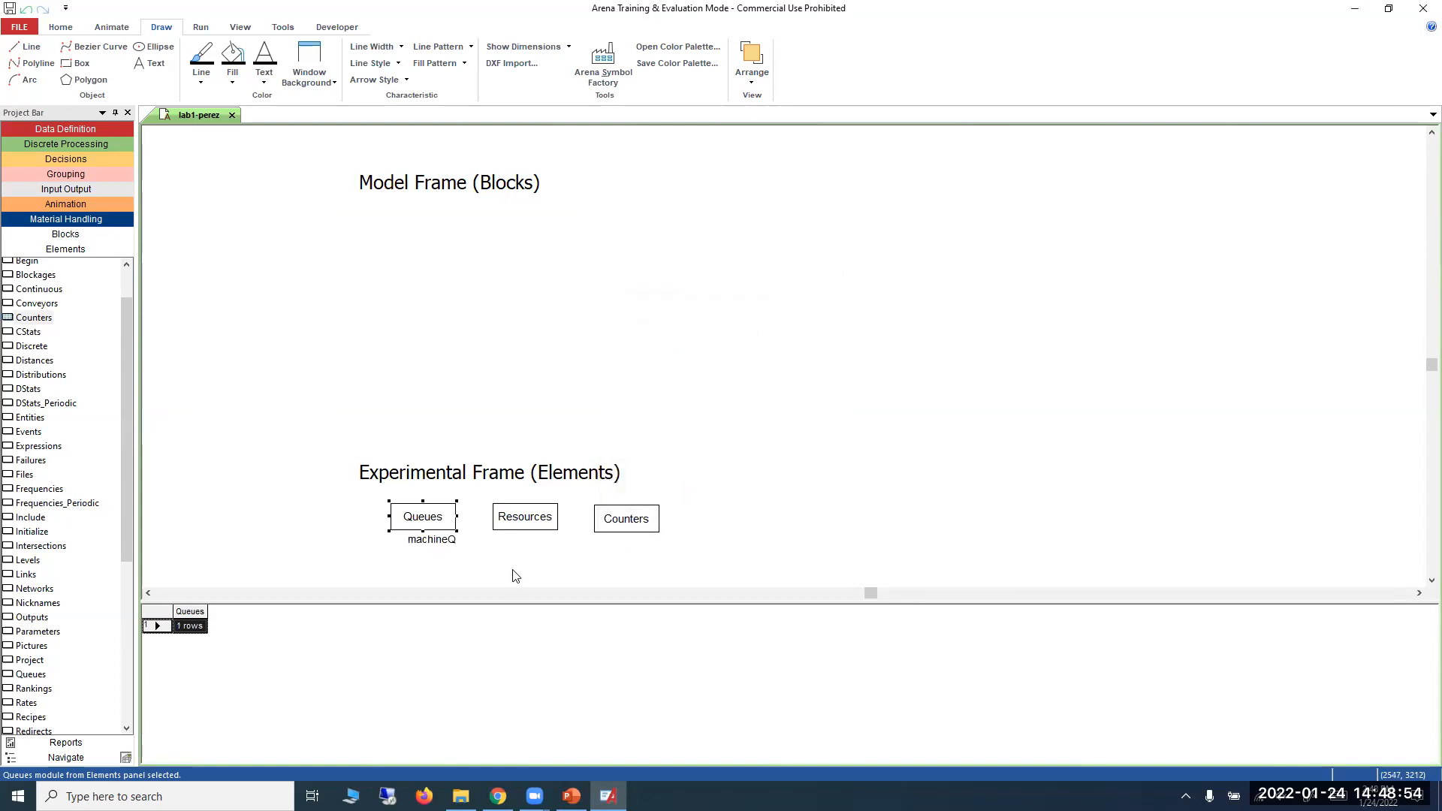
Add a resource named Machine1 to the Resources element.
{"action": "left_click", "coordinate": [571, 795]}
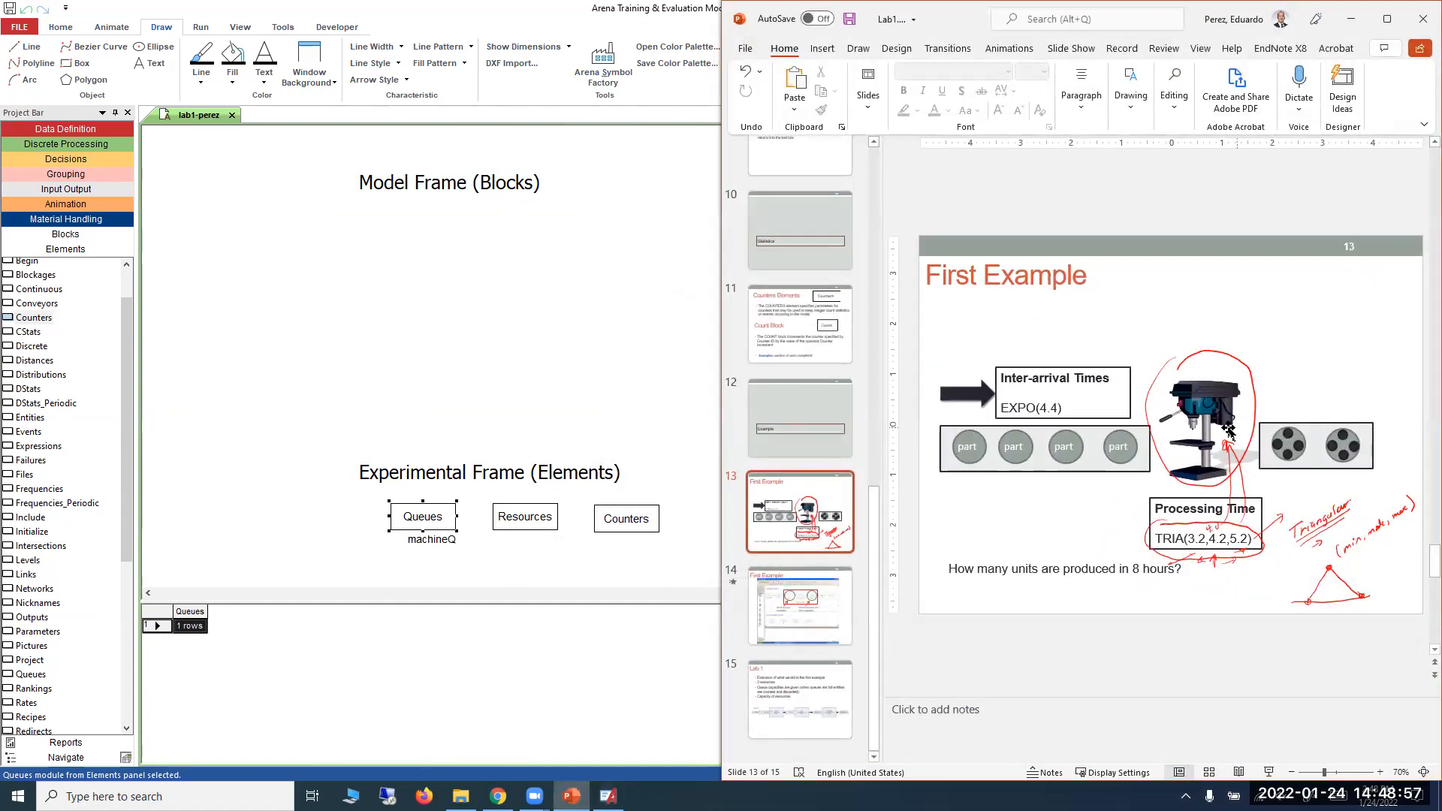
{"action": "left_click", "coordinate": [1350, 19]}
{"action": "double_click", "coordinate": [538, 513]}
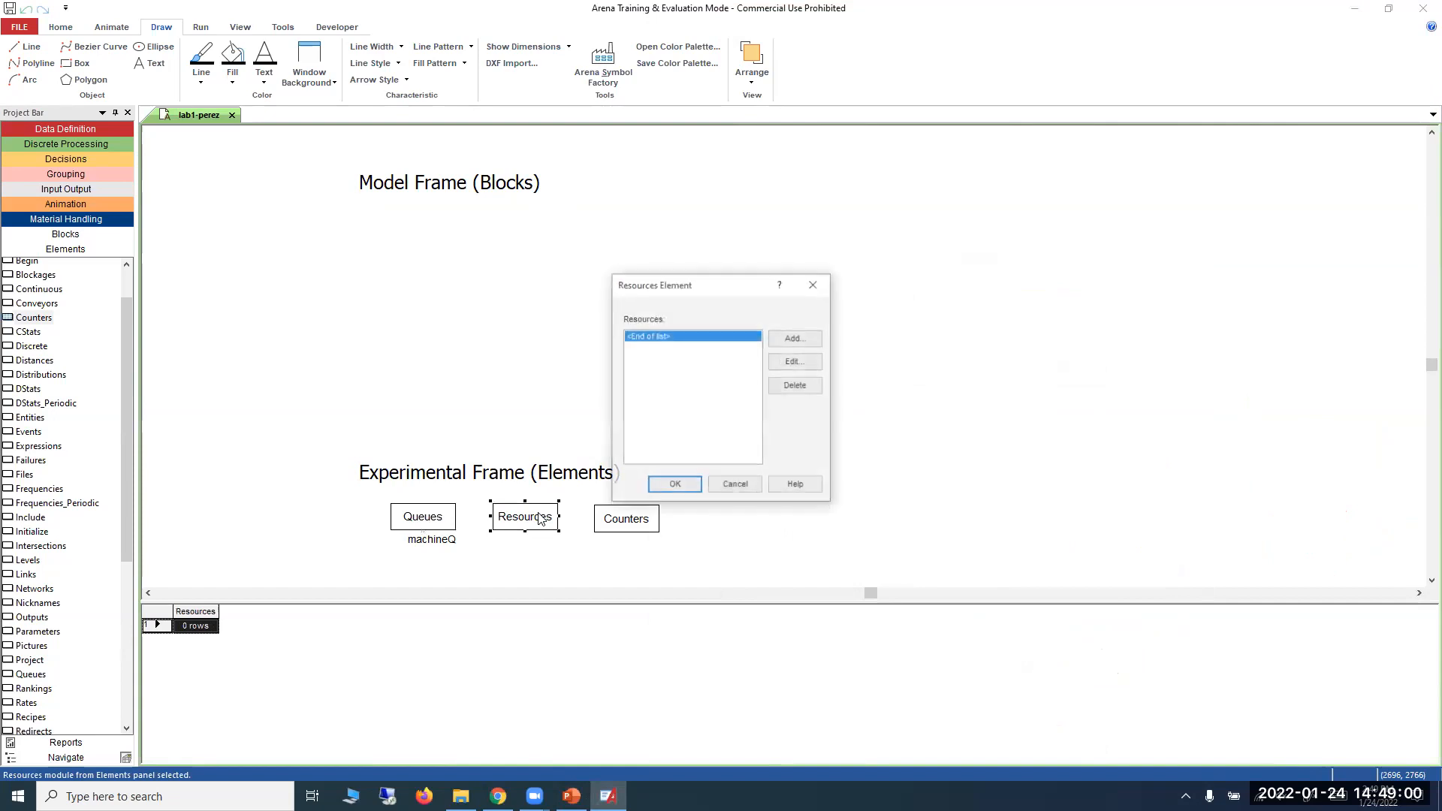
{"action": "left_click", "coordinate": [794, 339]}
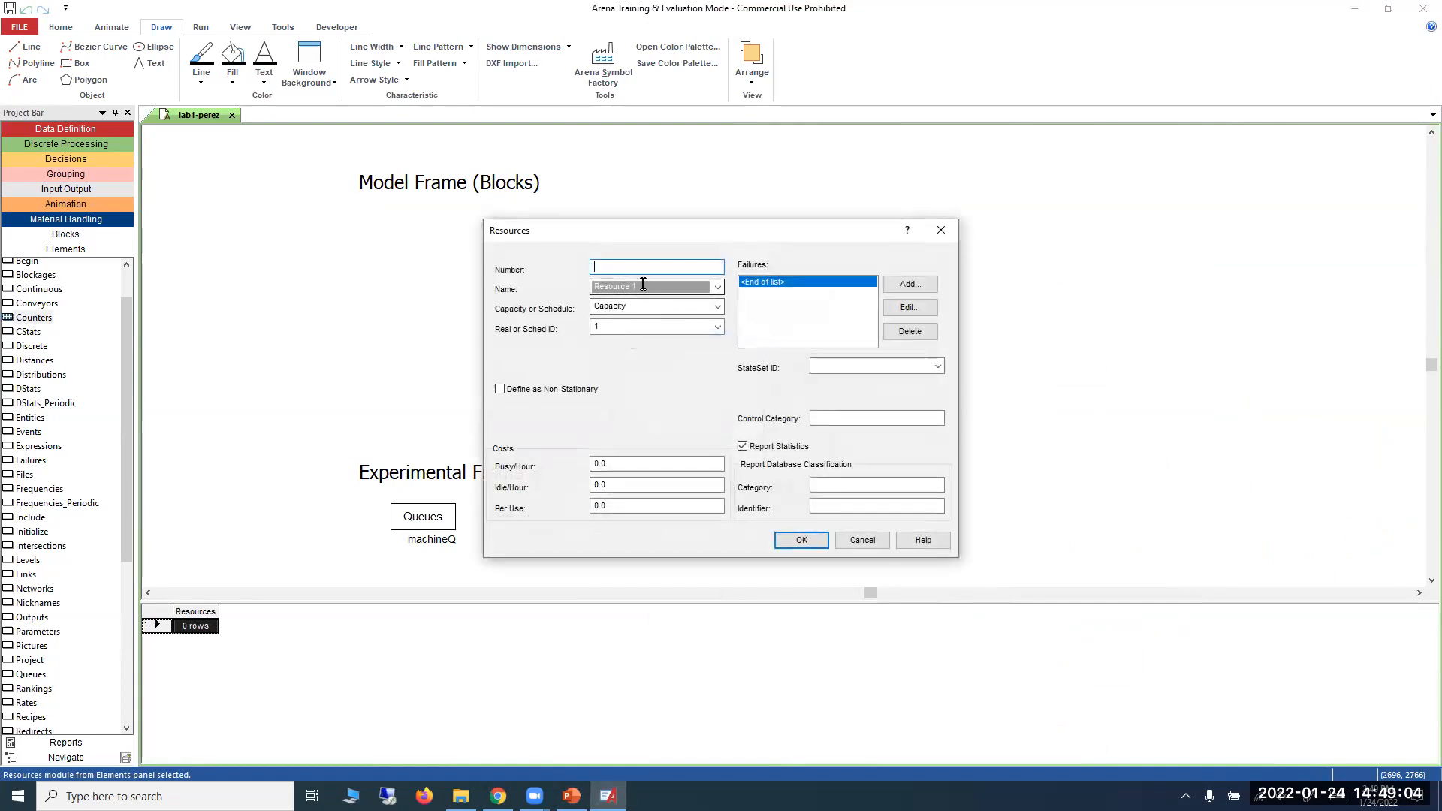
{"action": "left_click", "coordinate": [604, 283]}
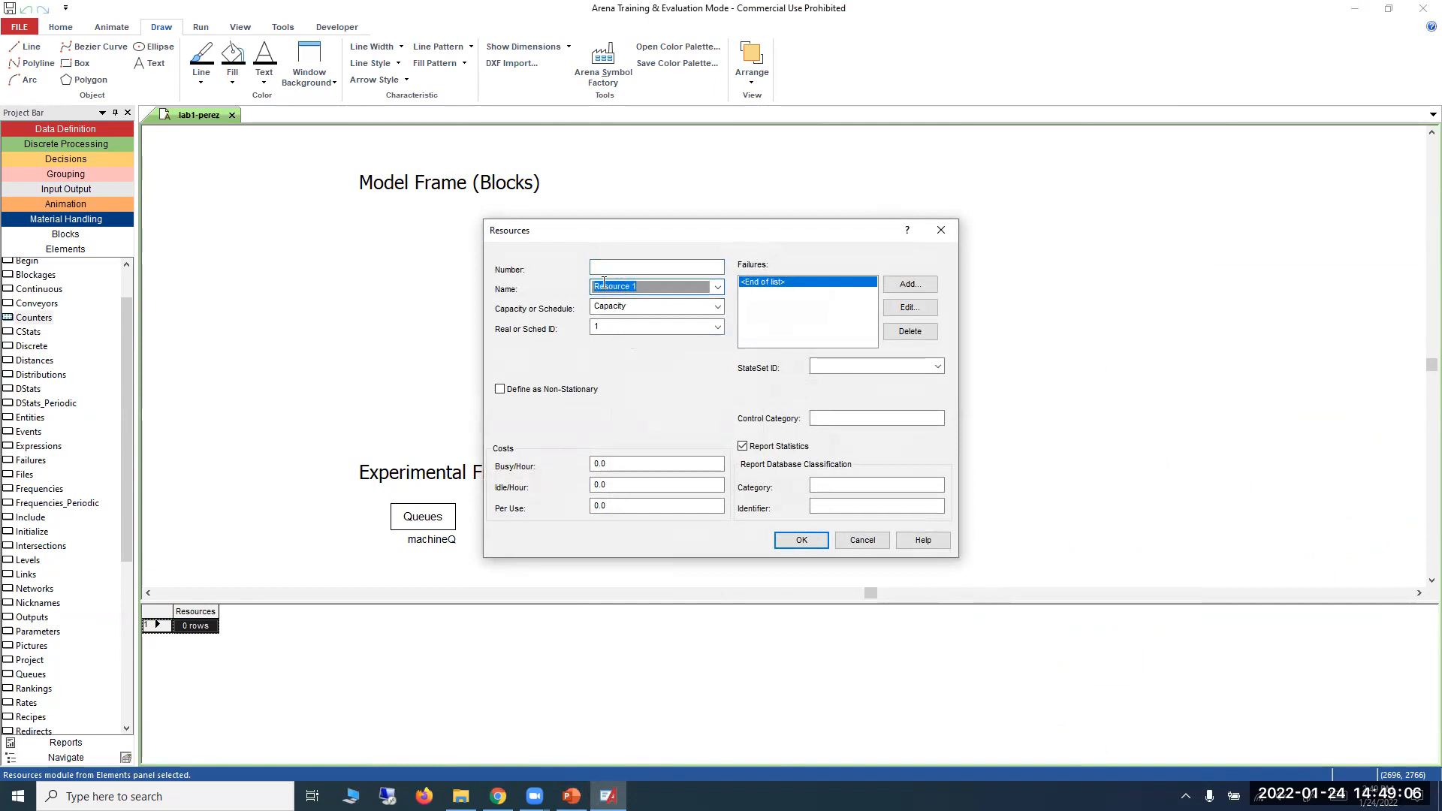
{"action": "type", "text": "Machine1"}
Set the new resource's capacity to 1 and accept the Resources element.
{"action": "left_click", "coordinate": [617, 326]}
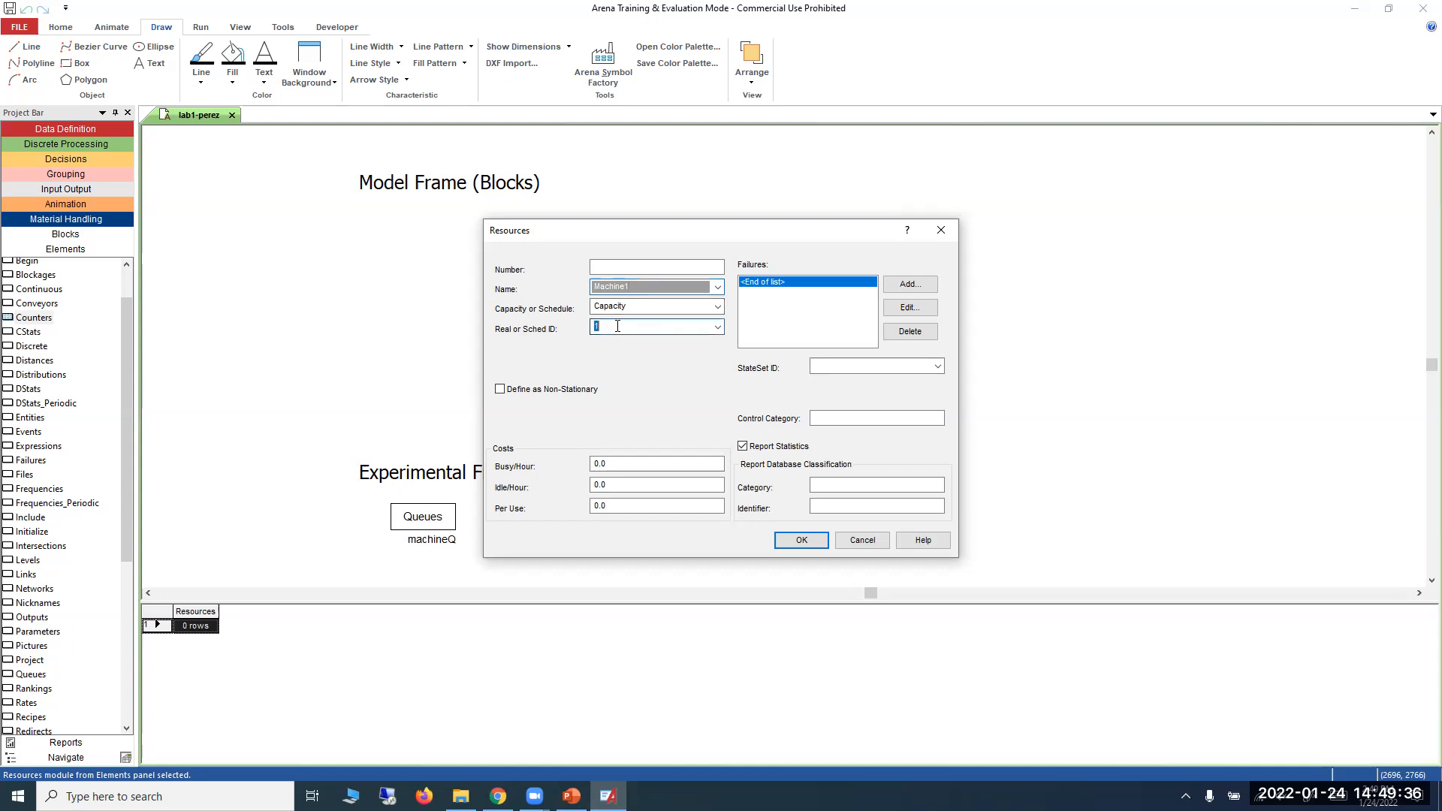
{"action": "type", "text": "3"}
{"action": "key", "text": "BackSpace"}
{"action": "type", "text": "1"}
{"action": "left_click", "coordinate": [790, 542]}
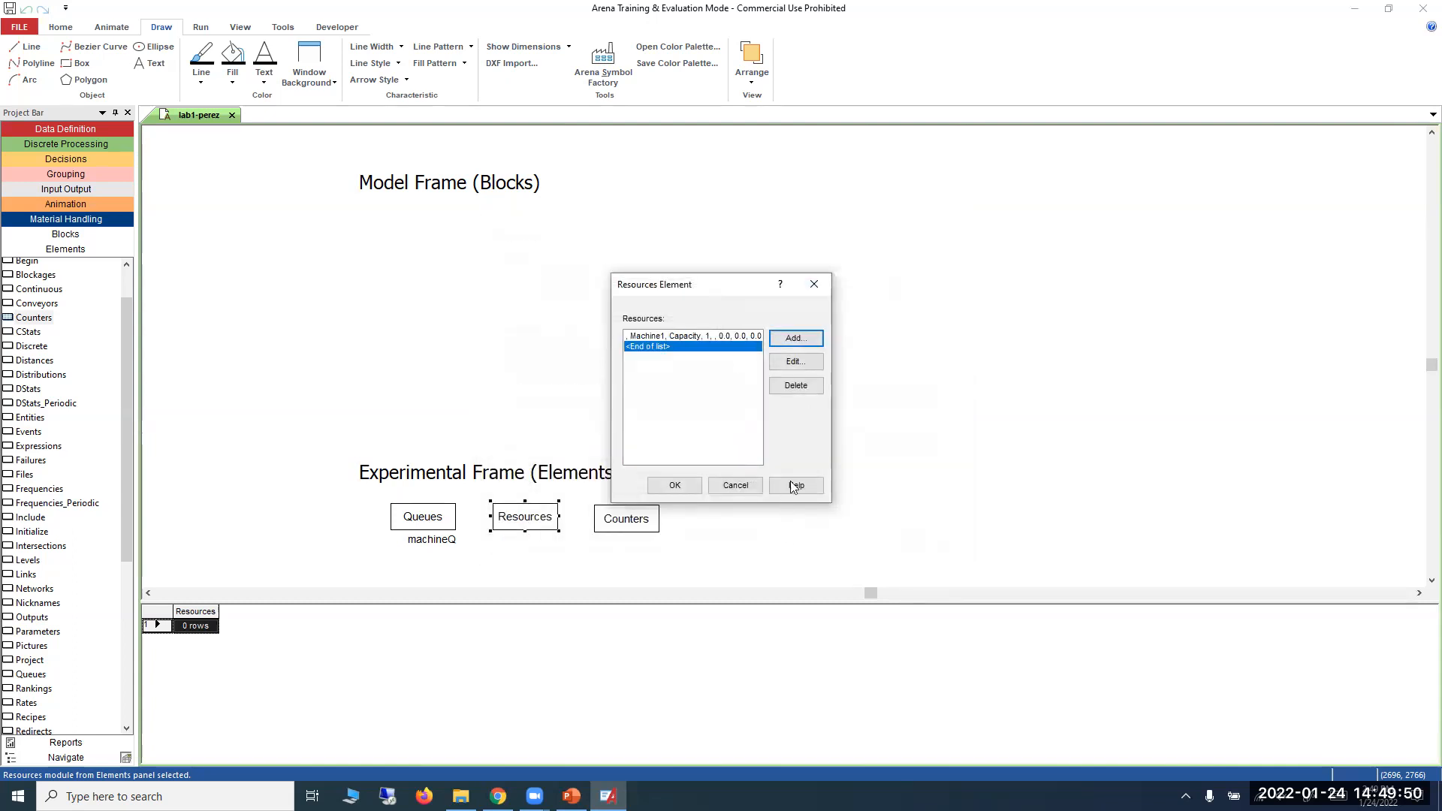
{"action": "left_click", "coordinate": [673, 486]}
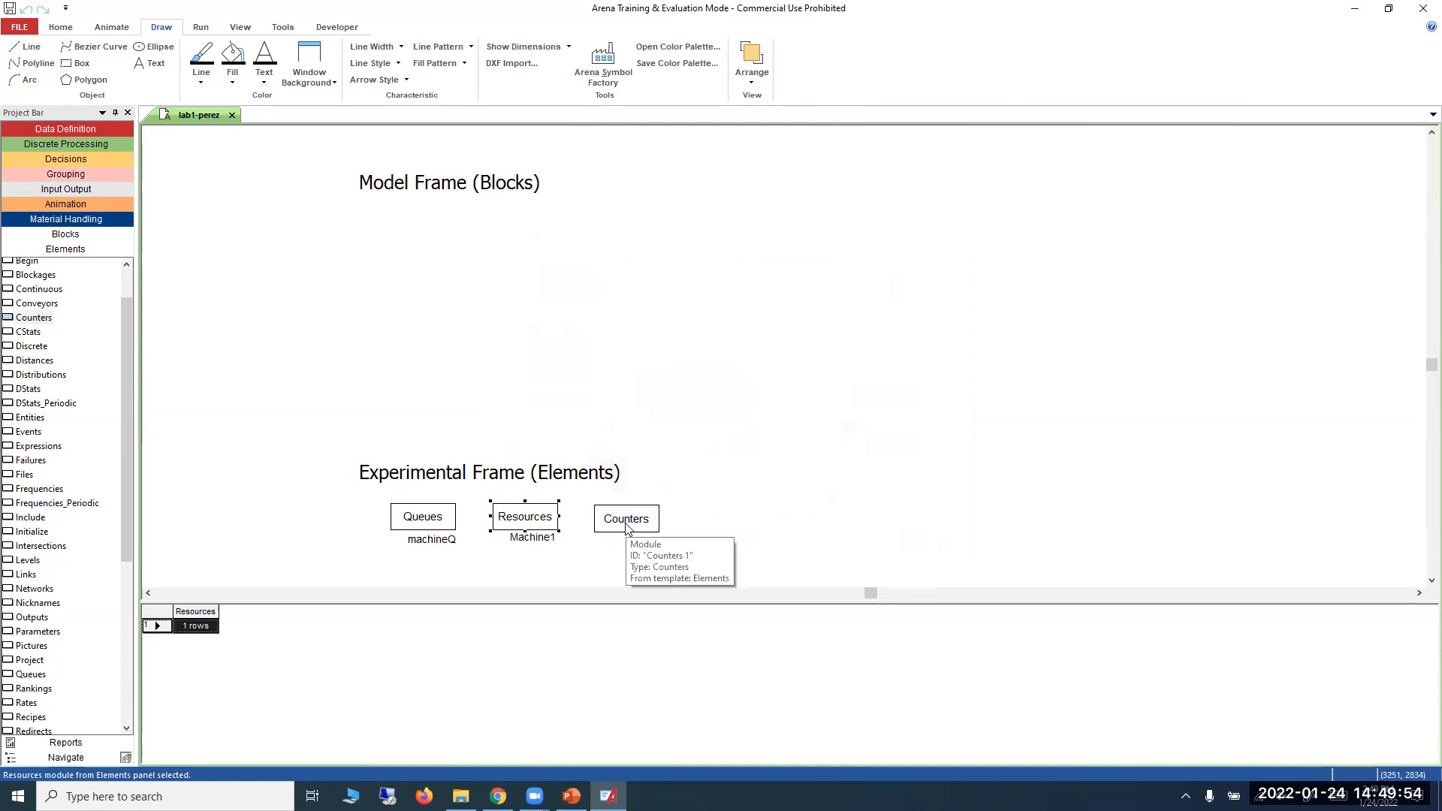
Try to rename the Machine1 resource to machine1 with a lowercase initial.
{"action": "double_click", "coordinate": [530, 525]}
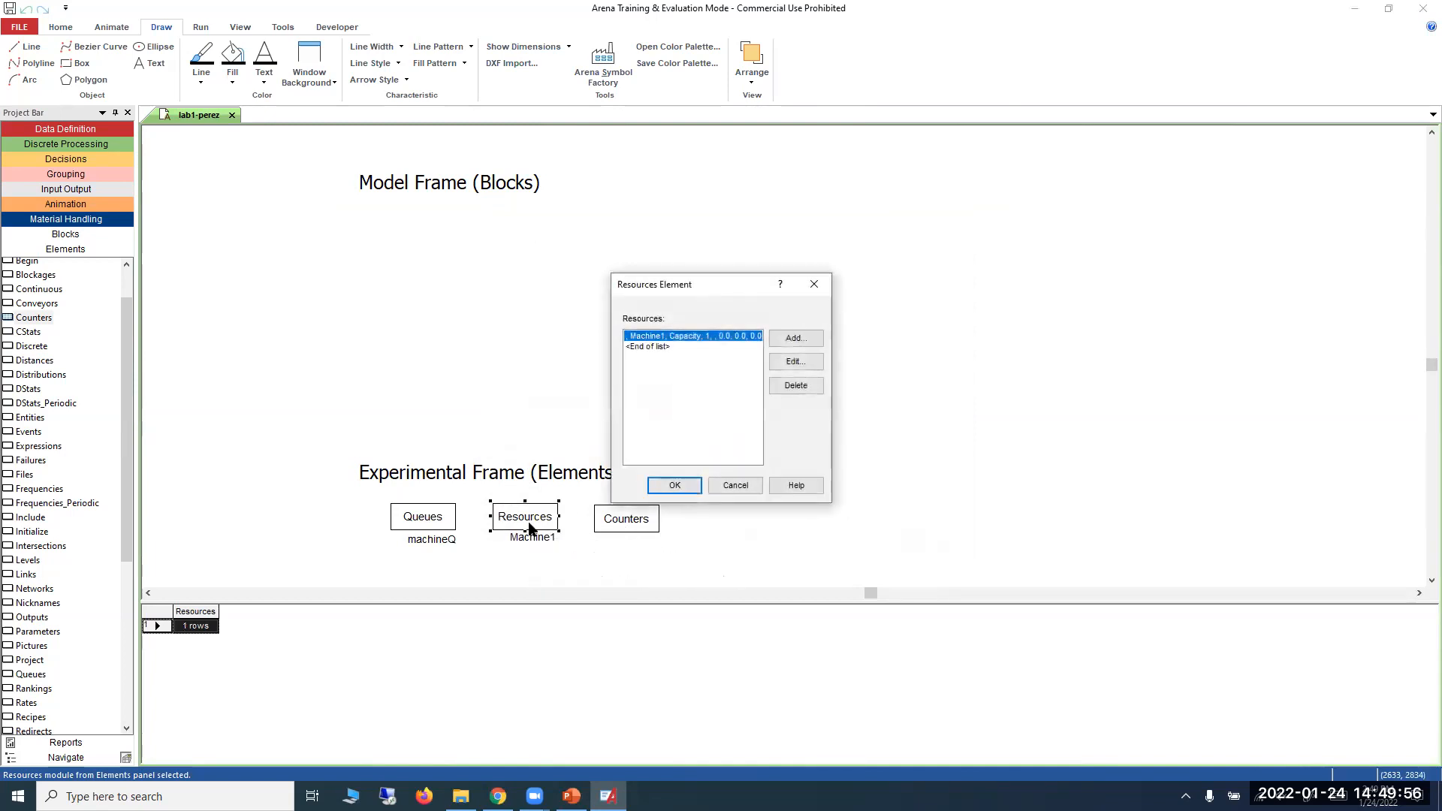
{"action": "left_click", "coordinate": [795, 361]}
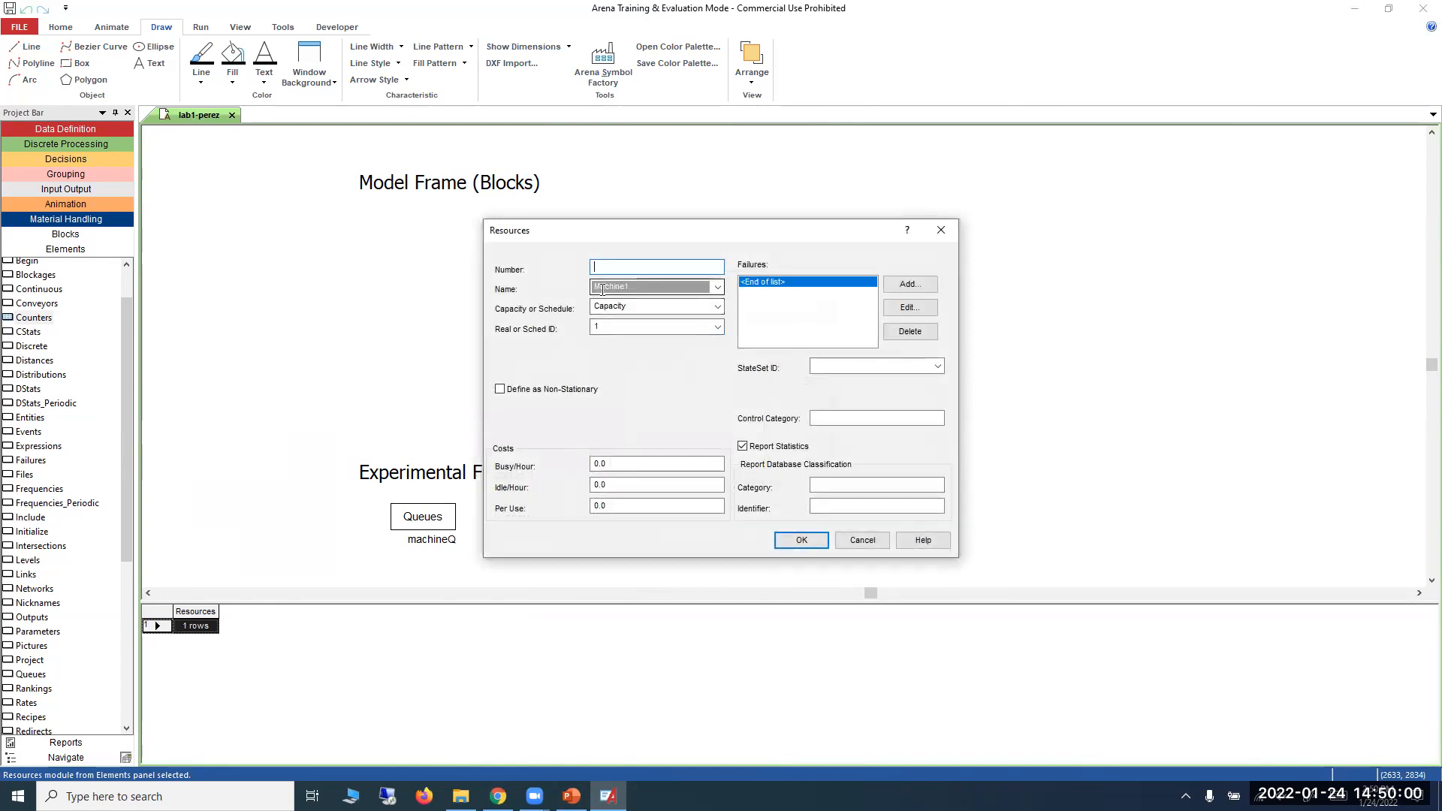
{"action": "key", "text": "BackSpace"}
{"action": "type", "text": "m"}
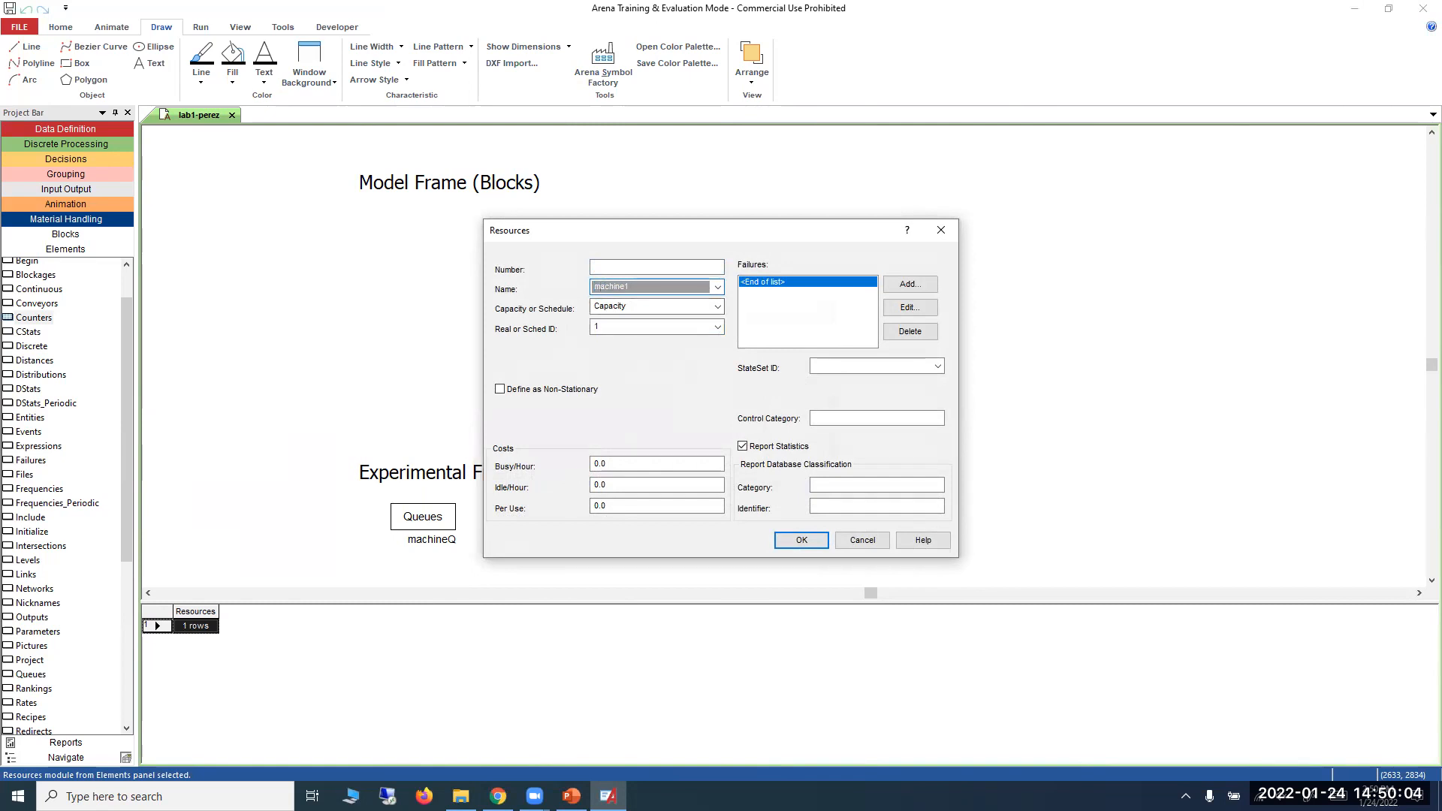
{"action": "left_click", "coordinate": [787, 536]}
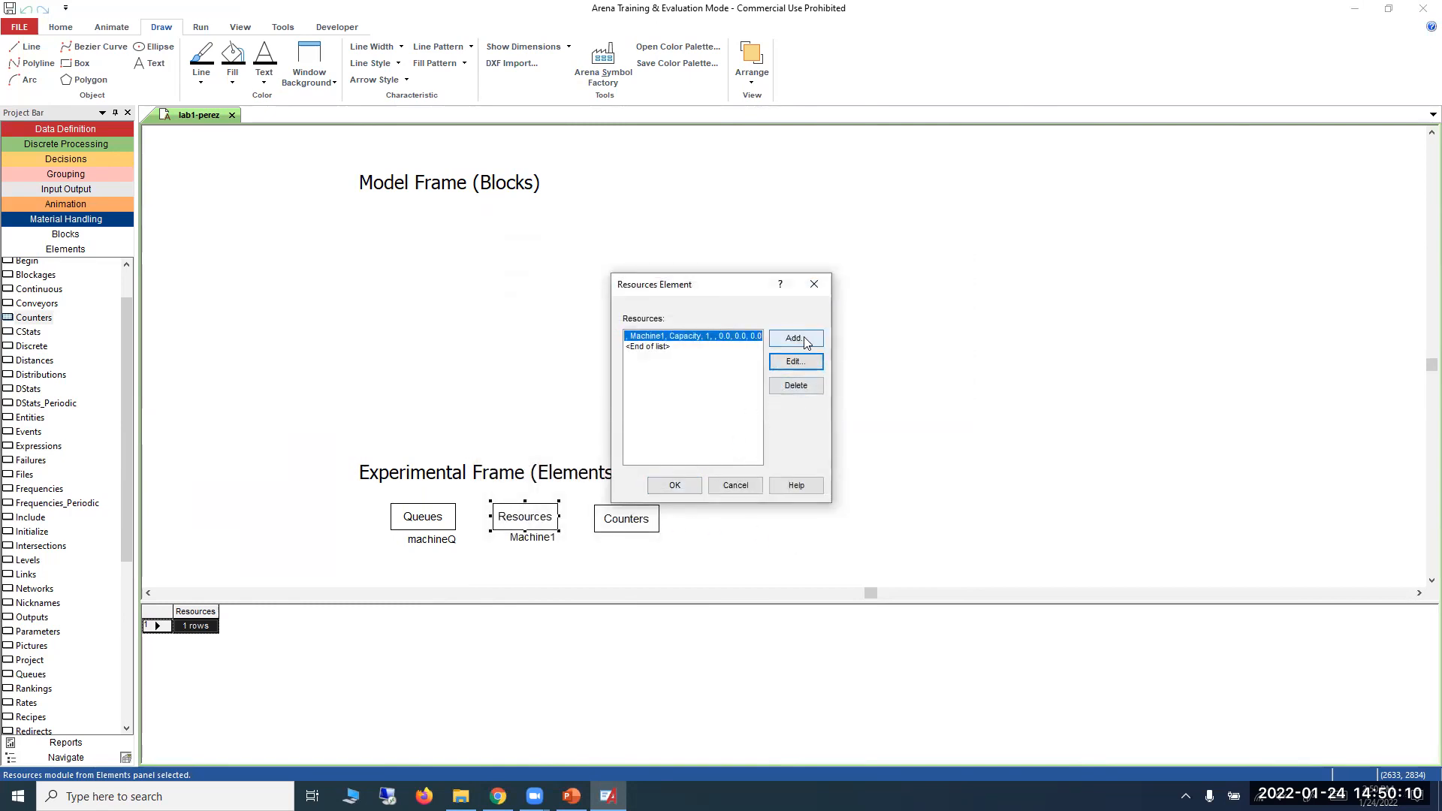
{"action": "left_click", "coordinate": [789, 367]}
{"action": "double_click", "coordinate": [601, 287]}
{"action": "type", "text": "machine1"}
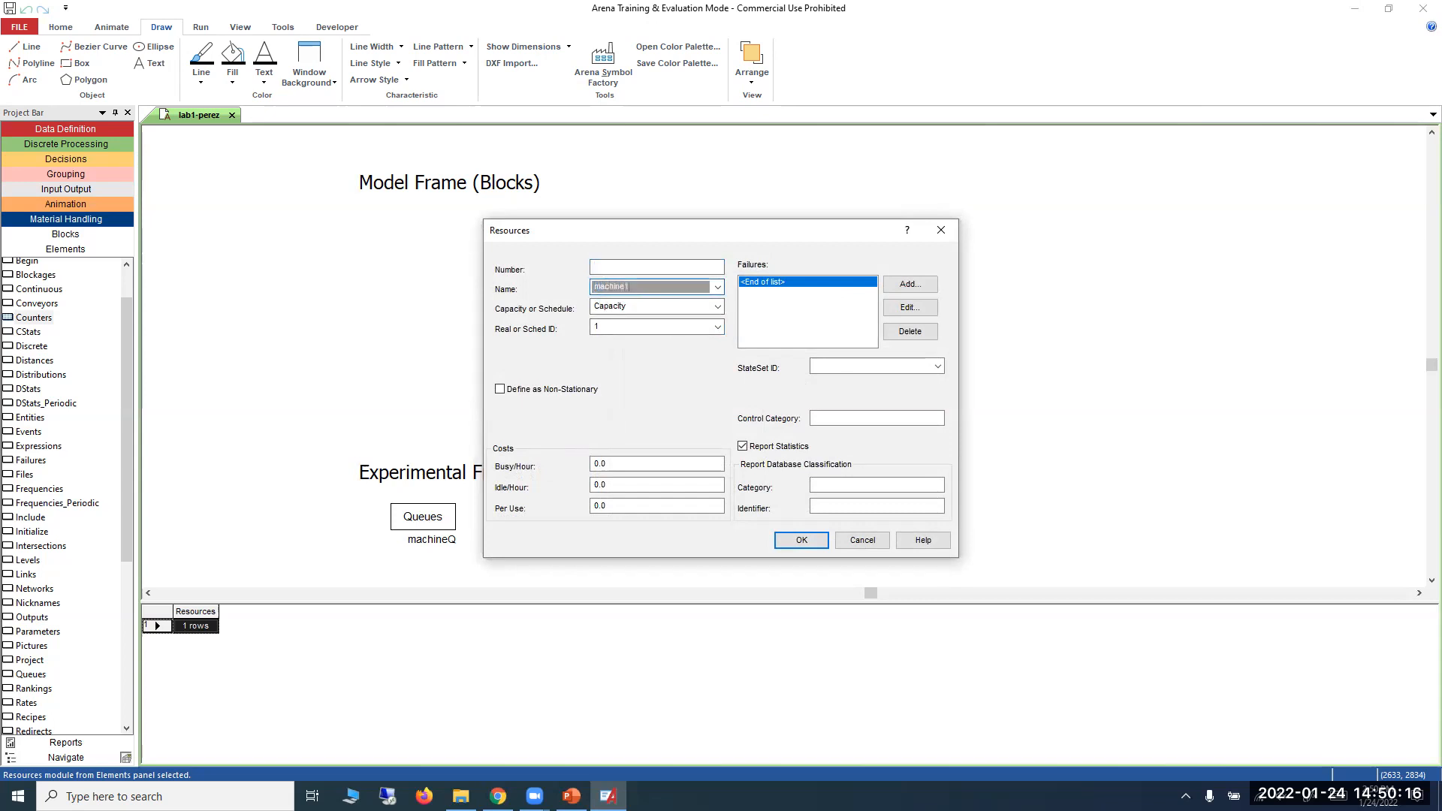
{"action": "left_click", "coordinate": [802, 540]}
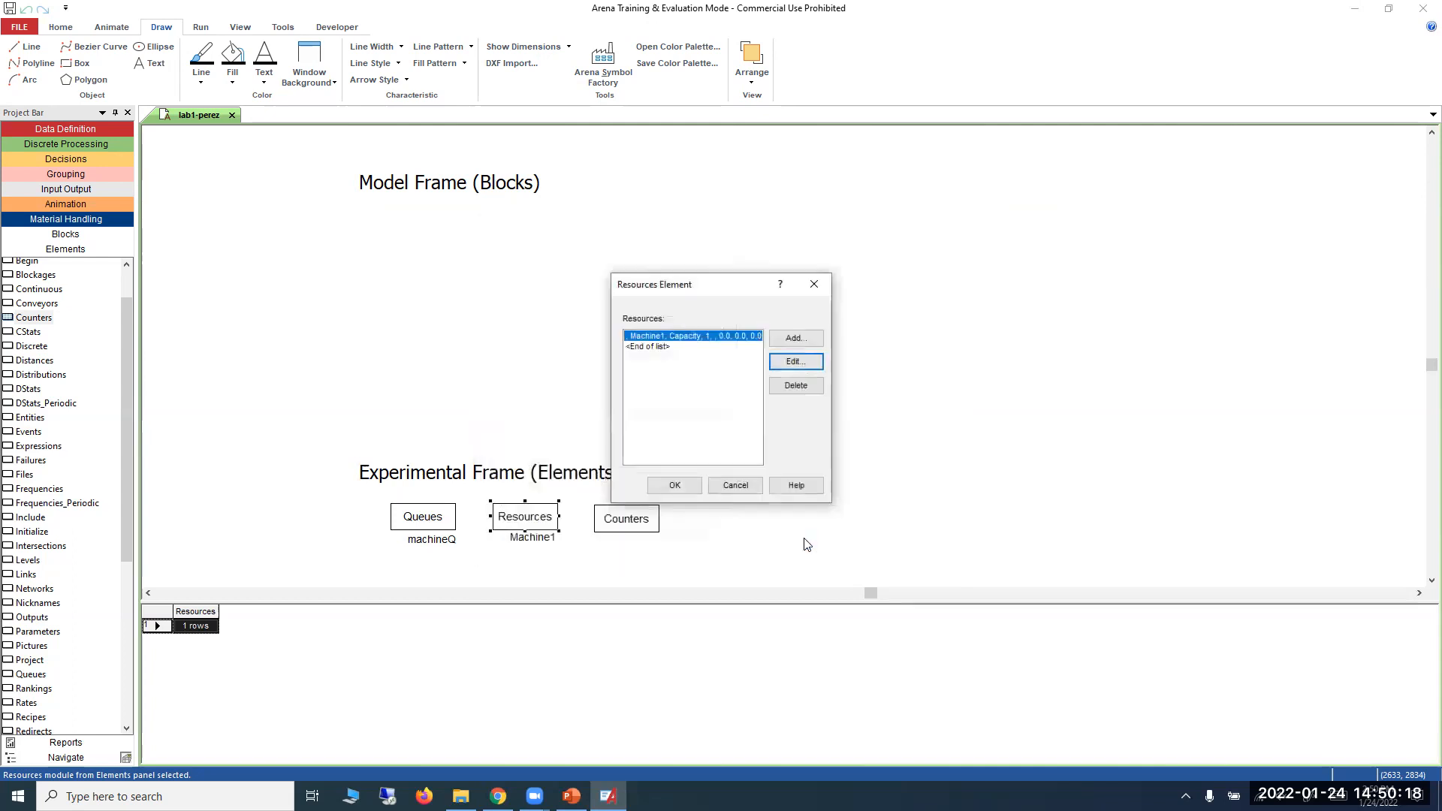
{"action": "left_click", "coordinate": [683, 486]}
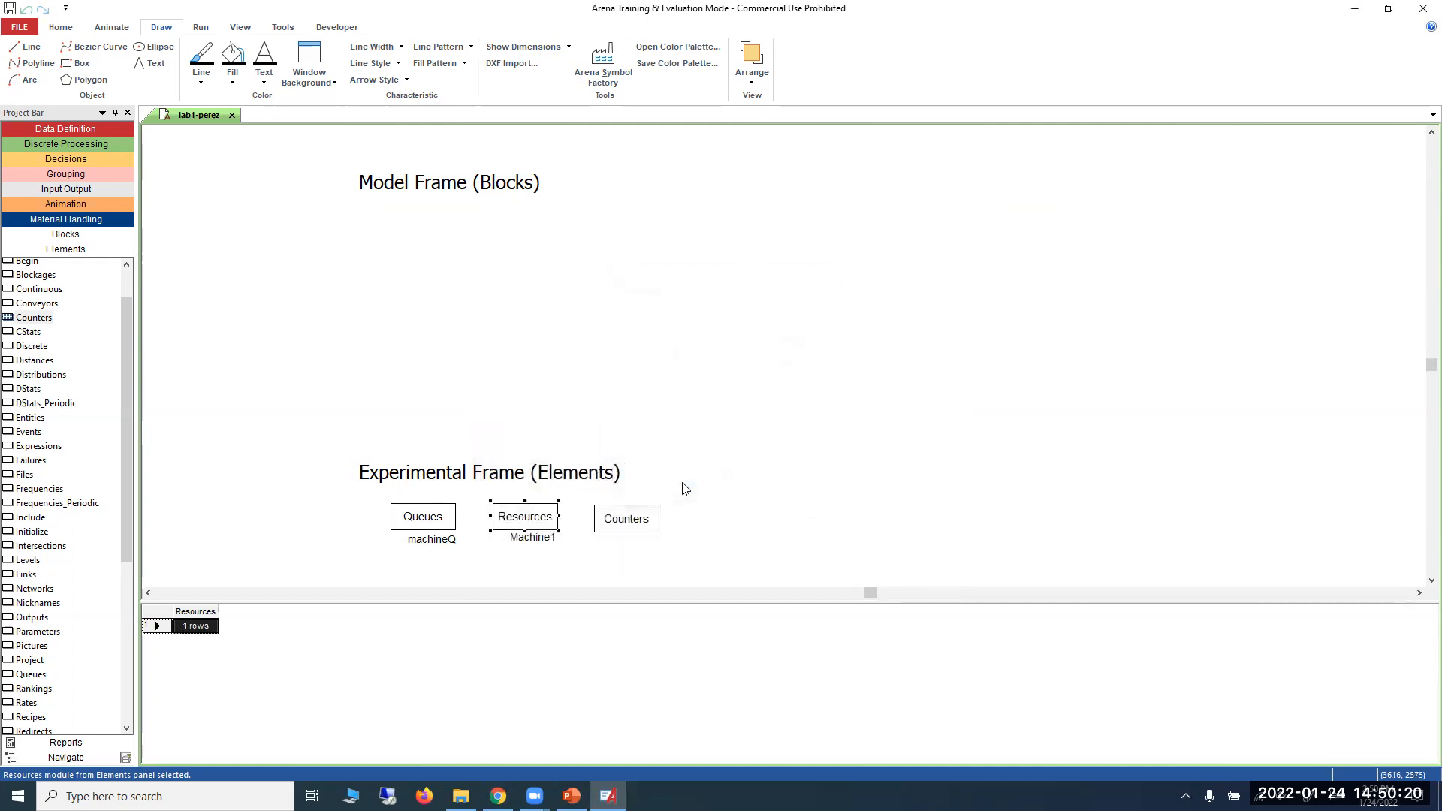
Shift the Machine1 label so it sits centred beneath the Resources module.
{"action": "left_click", "coordinate": [538, 540]}
{"action": "left_click", "coordinate": [602, 561]}
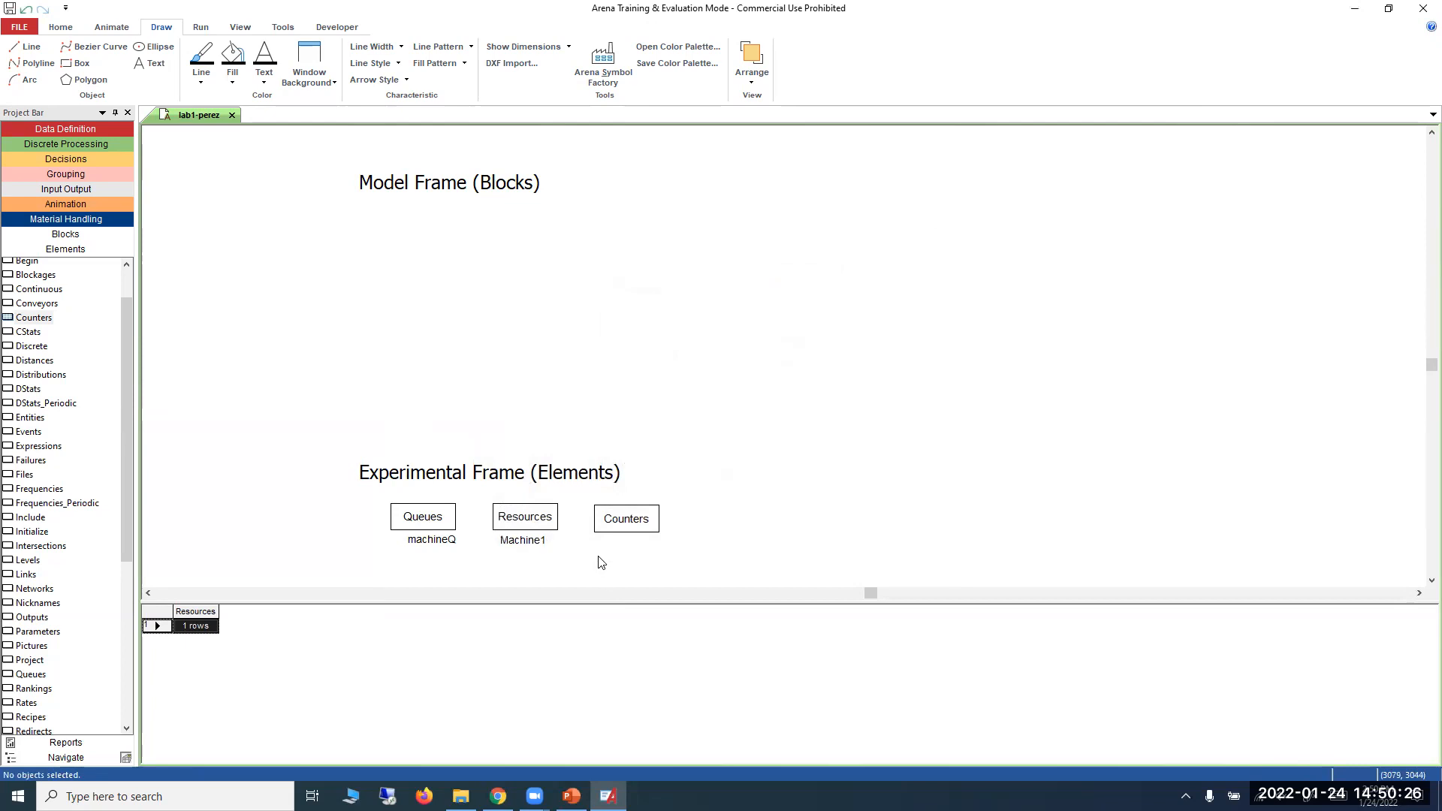
Add a counter named partsCompleted to the Counters element, leaving its other settings at their defaults.
{"action": "right_click", "coordinate": [627, 524]}
{"action": "left_click", "coordinate": [630, 526]}
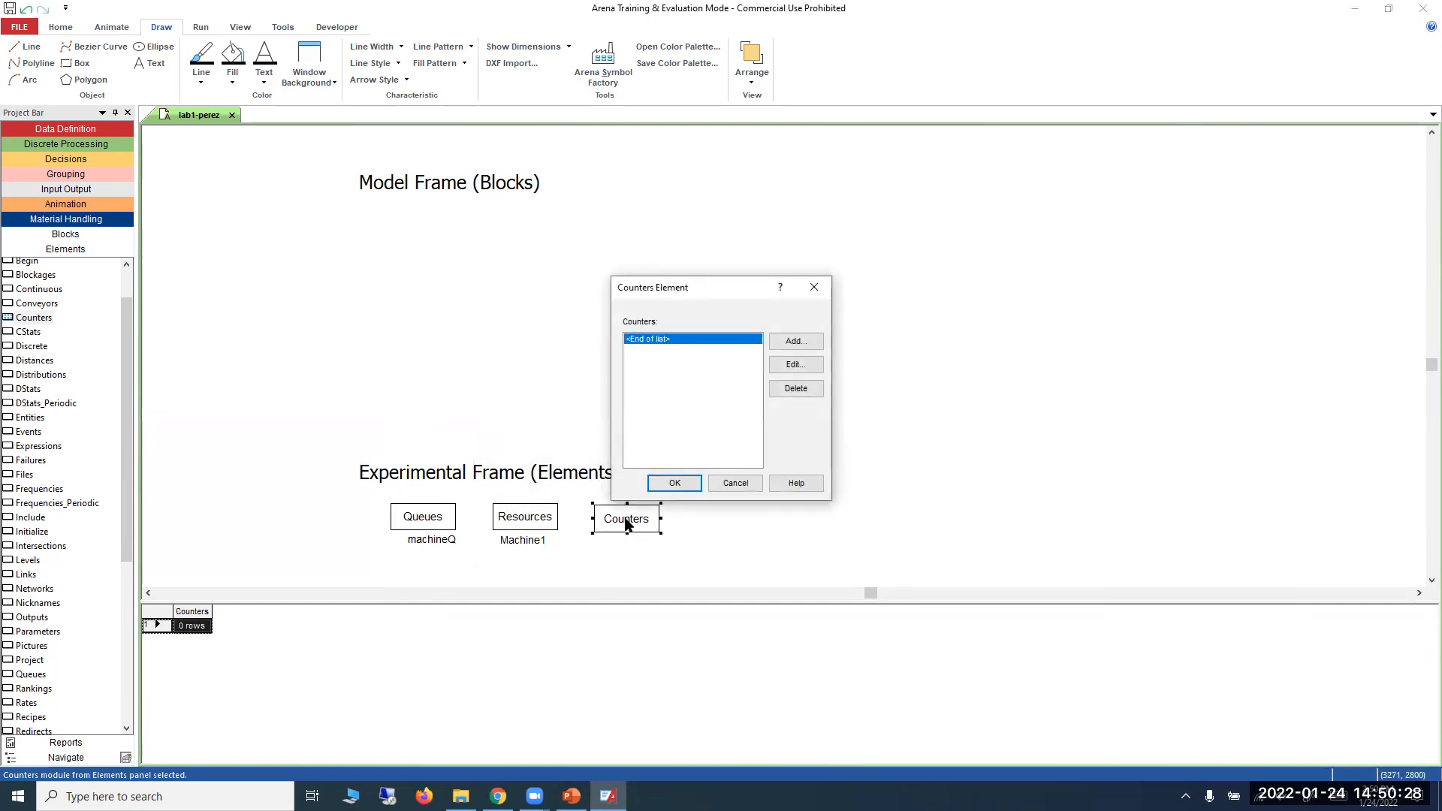
{"action": "left_click", "coordinate": [774, 339]}
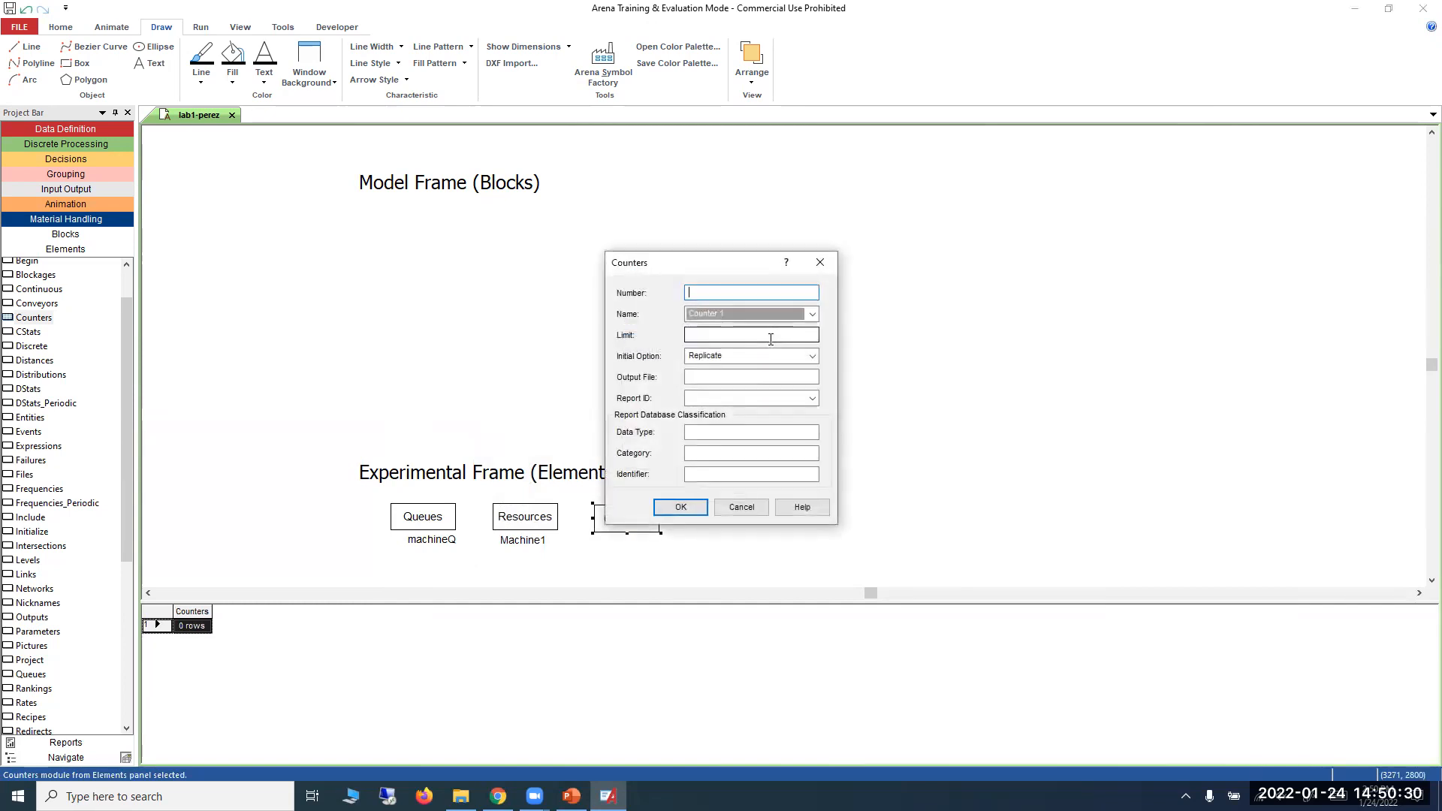
{"action": "double_click", "coordinate": [749, 316]}
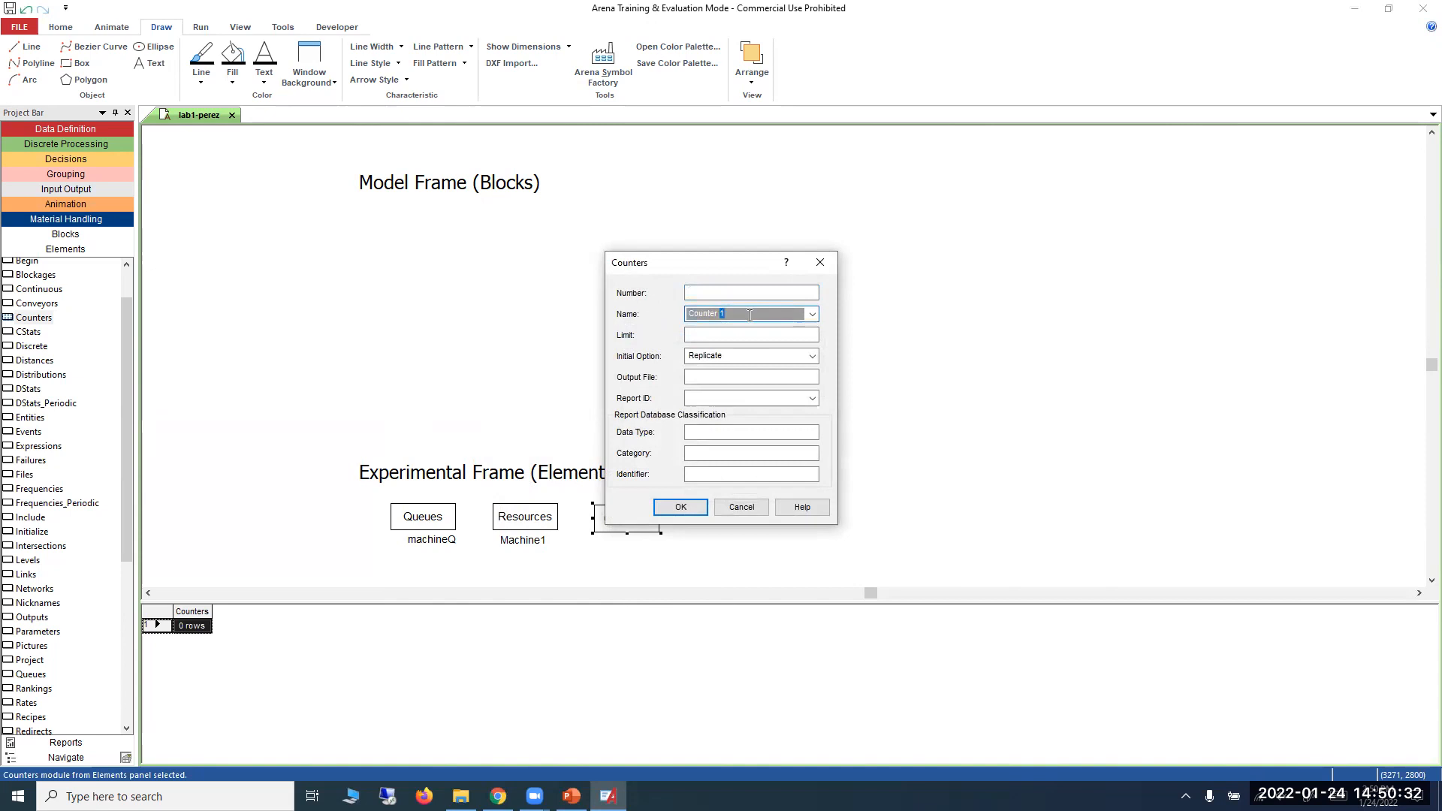
{"action": "key", "text": "BackSpace"}
{"action": "key", "text": "BackSpace"}
{"action": "key", "text": "BackSpace"}
{"action": "key", "text": "BackSpace"}
{"action": "key", "text": "BackSpace"}
{"action": "key", "text": "BackSpace"}
{"action": "key", "text": "BackSpace"}
{"action": "type", "text": "Completed"}
{"action": "left_click", "coordinate": [674, 506]}
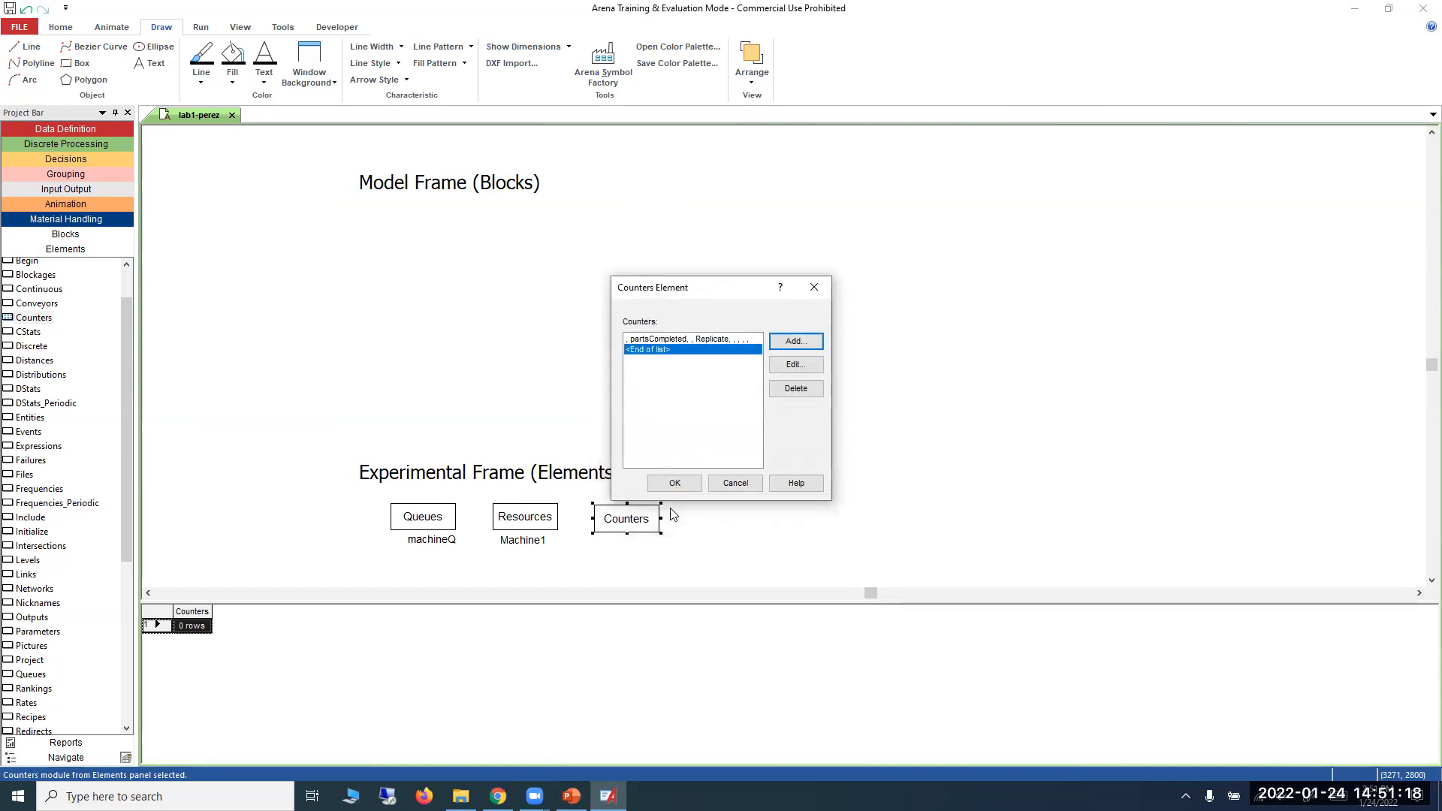
{"action": "left_click", "coordinate": [675, 484]}
Shift the partsCompleted label so it sits centred beneath the Counters module.
{"action": "left_click", "coordinate": [650, 542]}
{"action": "left_click_drag", "start_coordinate": [648, 544], "coordinate": [631, 542]}
{"action": "left_click", "coordinate": [715, 540]}
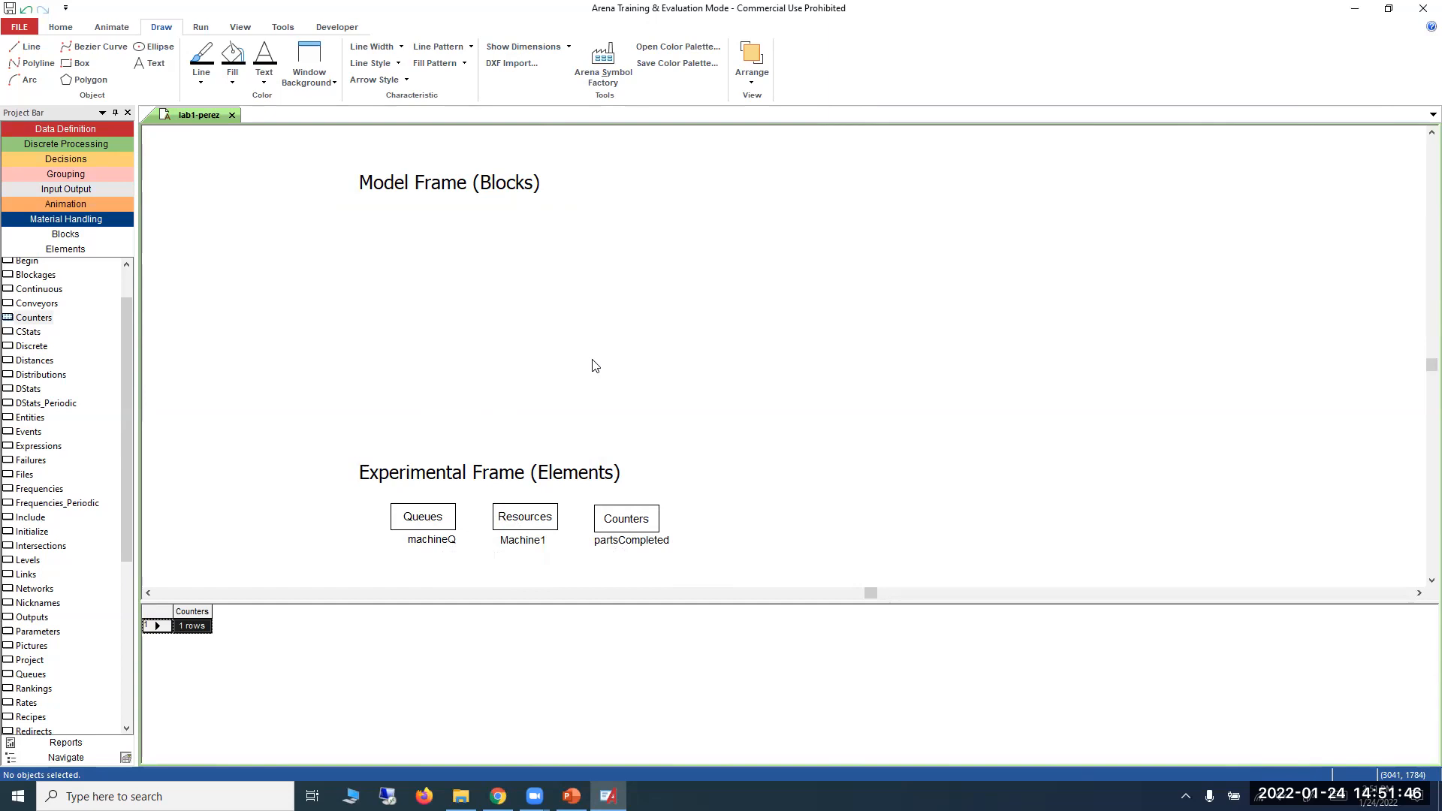
Show the start of the Blocks template's module list and move the Experimental Frame label with its three elements up toward the Model Frame.
{"action": "left_click", "coordinate": [67, 234]}
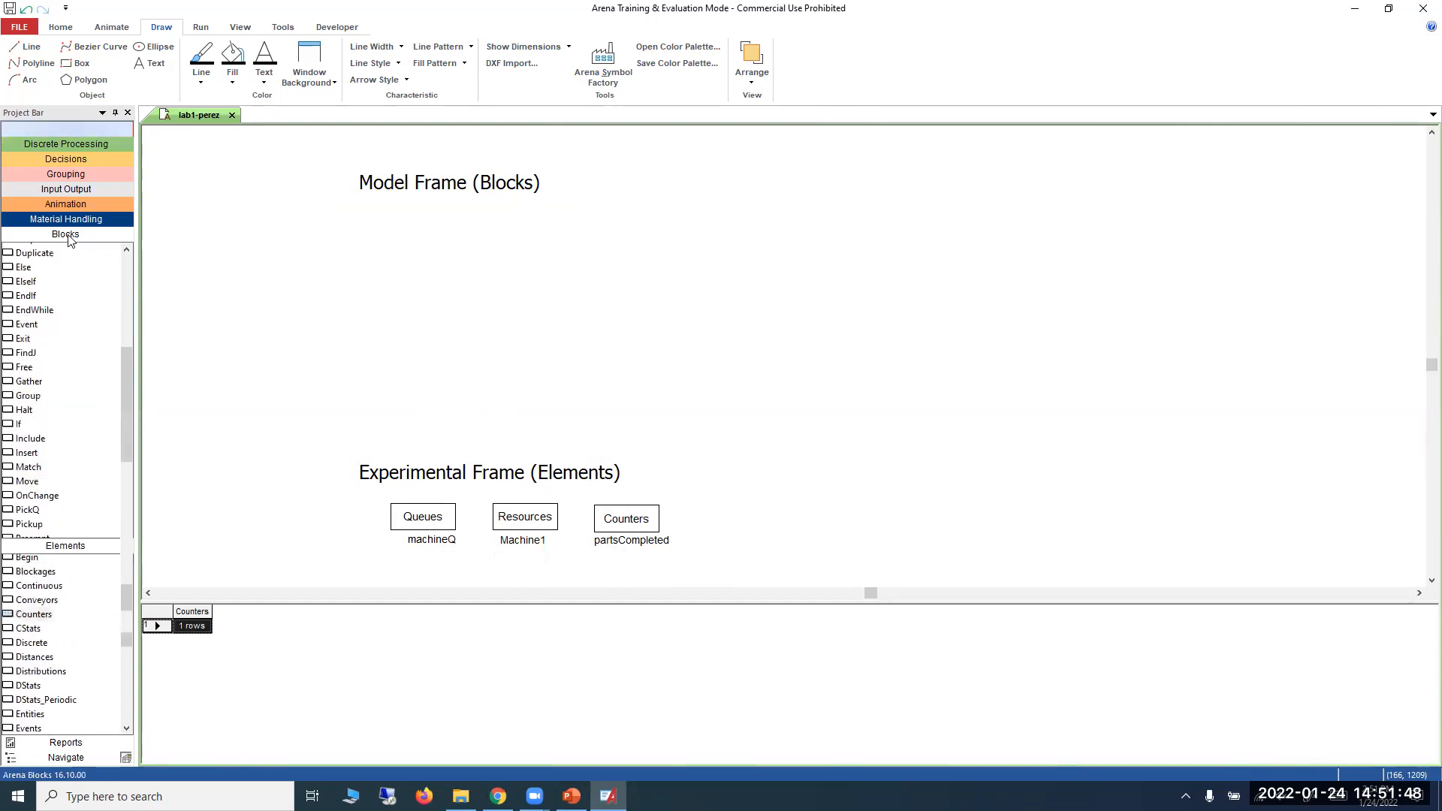
{"action": "left_click_drag", "start_coordinate": [123, 436], "coordinate": [133, 267]}
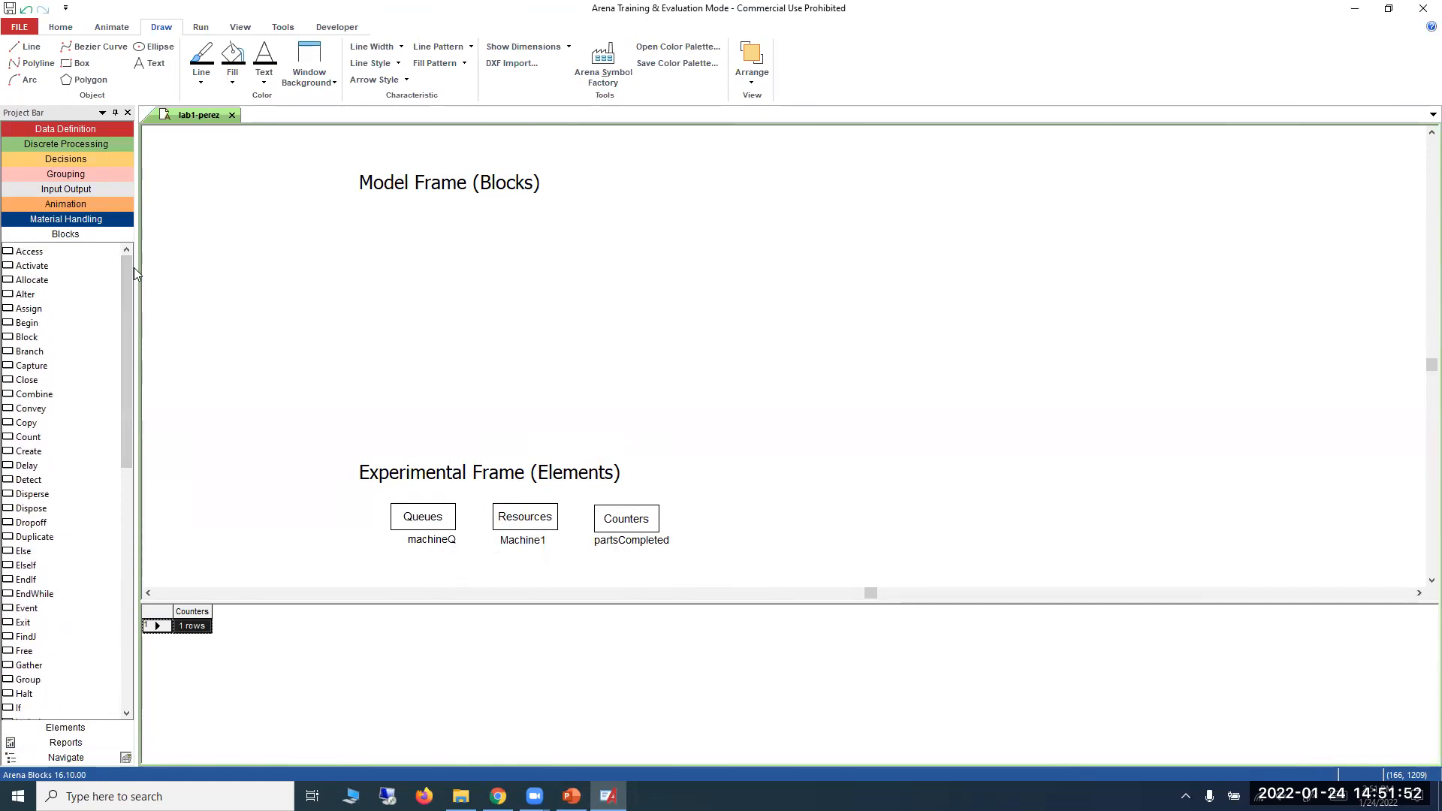
{"action": "left_click_drag", "start_coordinate": [319, 441], "coordinate": [709, 560]}
{"action": "left_click_drag", "start_coordinate": [557, 478], "coordinate": [526, 400]}
{"action": "left_click", "coordinate": [768, 503]}
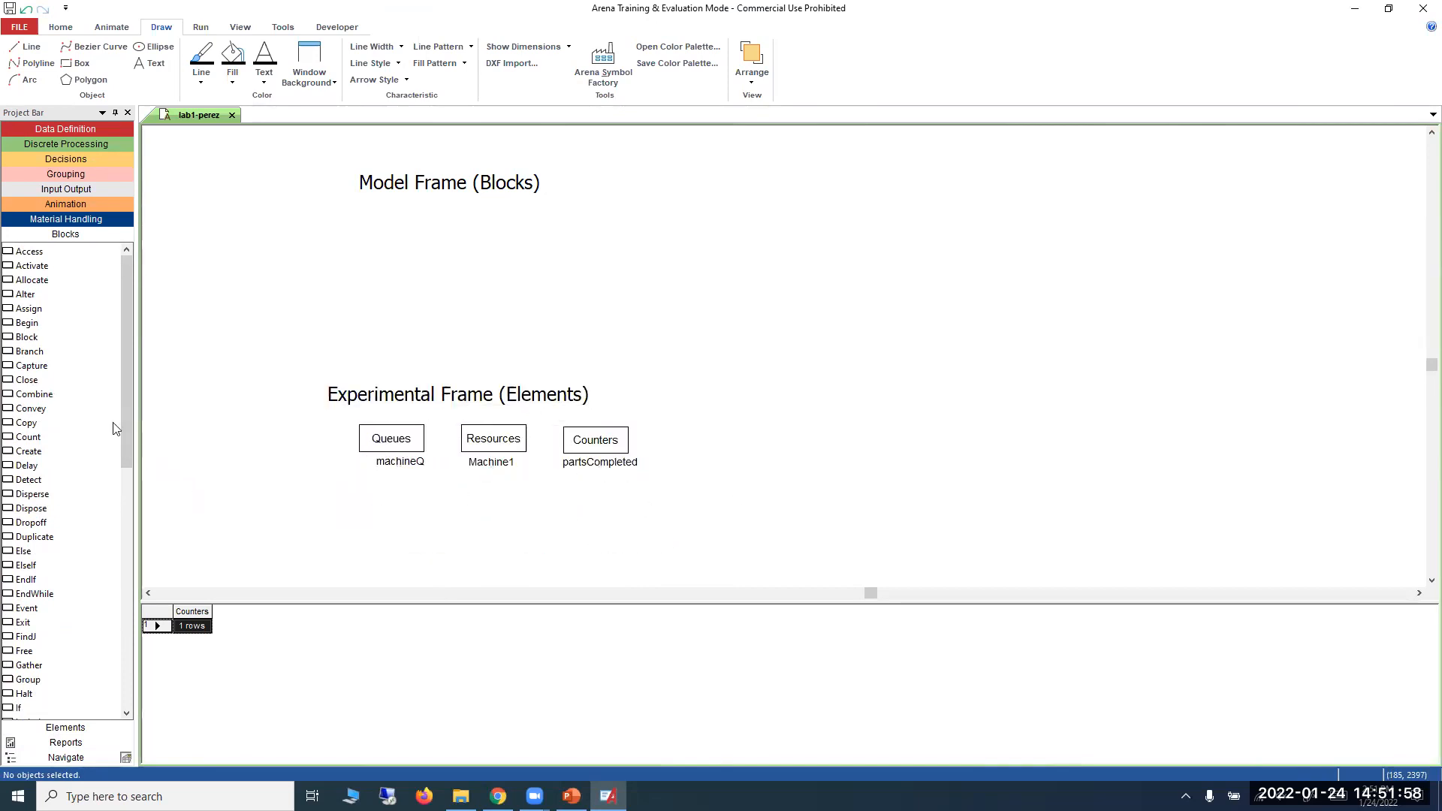
Place a Create block beneath the Model Frame (Blocks) label and open its settings.
{"action": "left_click_drag", "start_coordinate": [36, 451], "coordinate": [306, 245]}
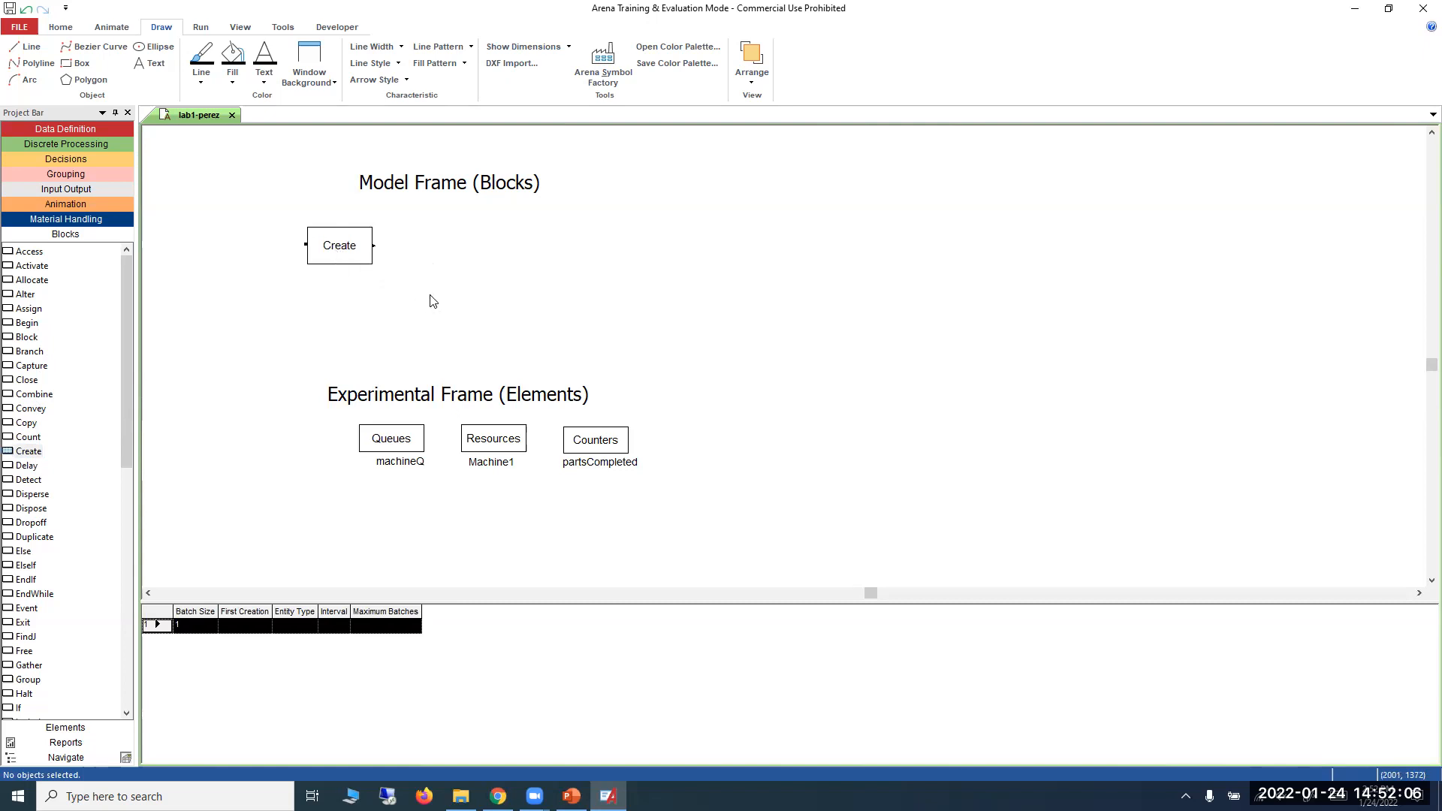
{"action": "left_click", "coordinate": [357, 263]}
{"action": "double_click", "coordinate": [357, 264]}
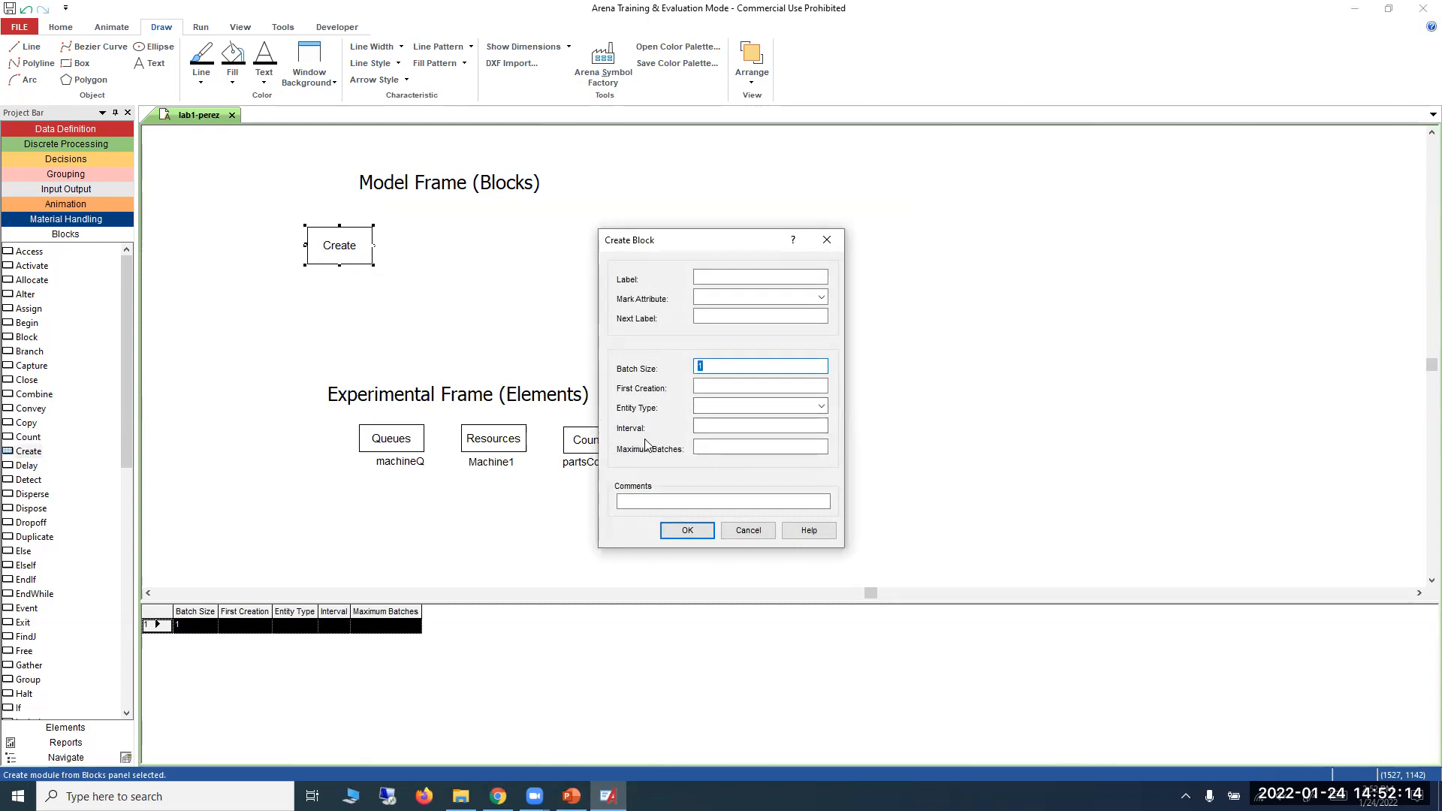
{"action": "left_click", "coordinate": [714, 425]}
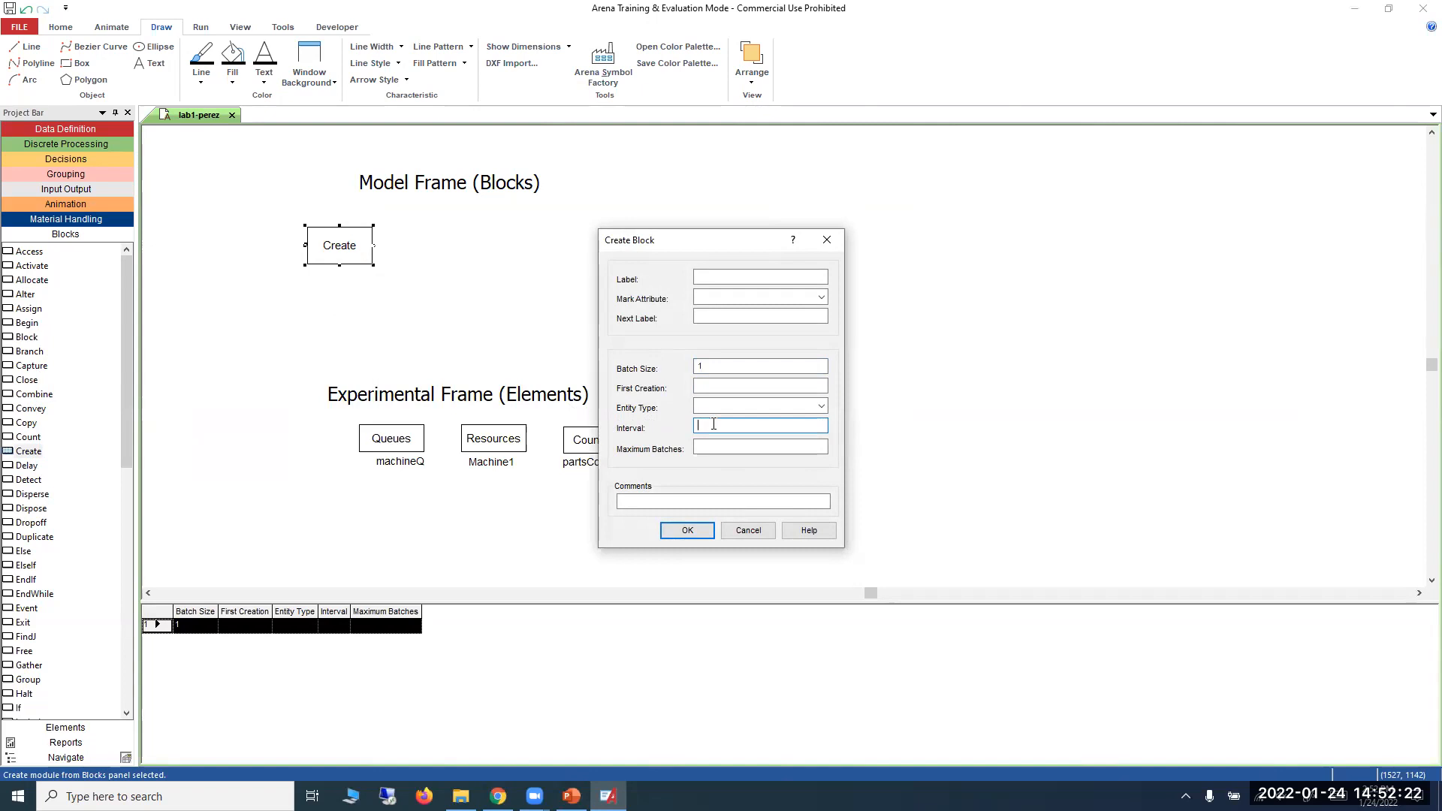
{"action": "type", "text": "5"}
{"action": "left_click_drag", "start_coordinate": [714, 424], "coordinate": [674, 421]}
{"action": "type", "text": "2"}
{"action": "left_click_drag", "start_coordinate": [786, 425], "coordinate": [678, 427]}
{"action": "key", "text": "BackSpace"}
Check the inter-arrival time on PowerPoint's First Example slide and build an exponential expression with mean 4.4 for the Create block's interval.
{"action": "left_click", "coordinate": [570, 797]}
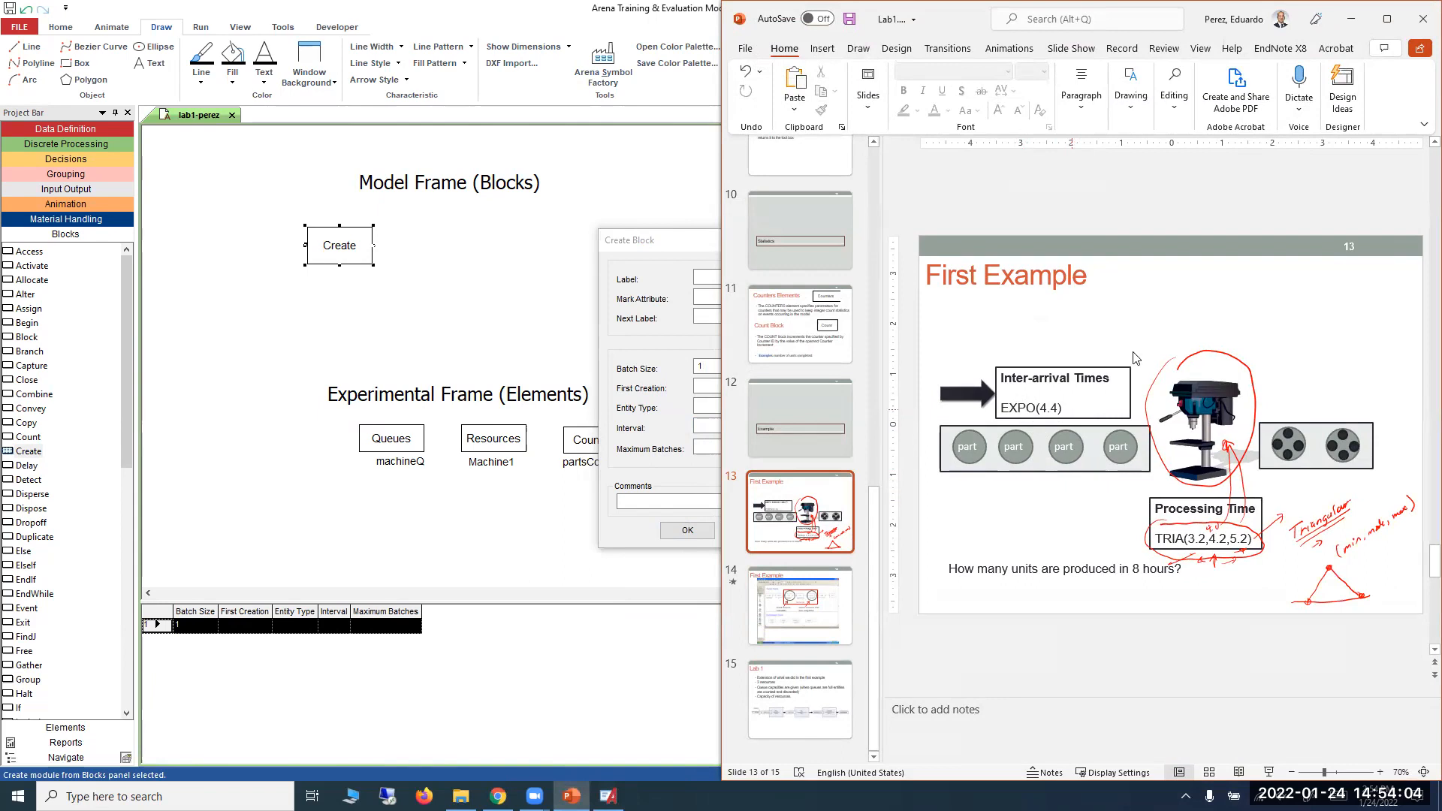
{"action": "left_click", "coordinate": [1356, 23]}
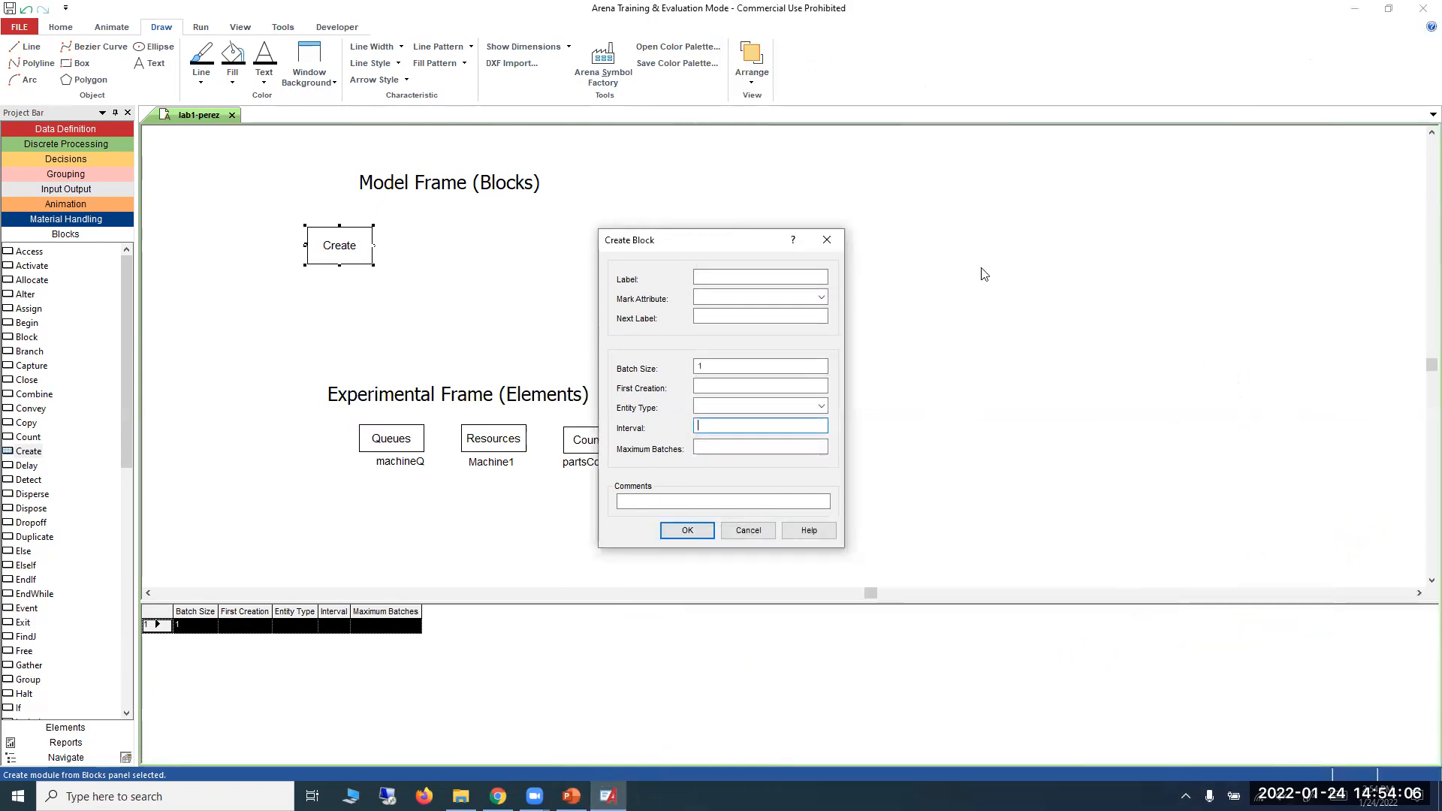
{"action": "left_click", "coordinate": [707, 436]}
{"action": "right_click", "coordinate": [706, 430]}
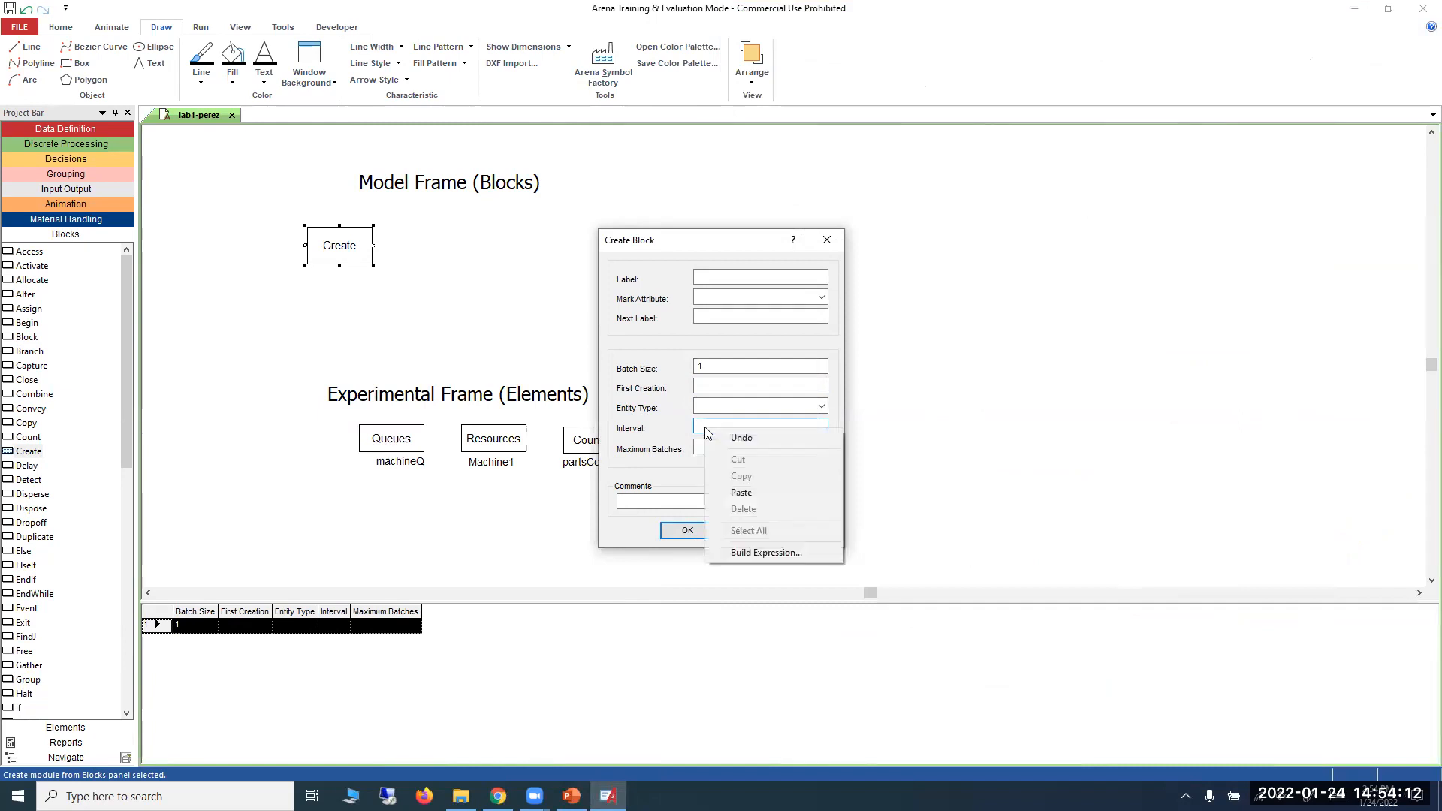
{"action": "left_click", "coordinate": [743, 553]}
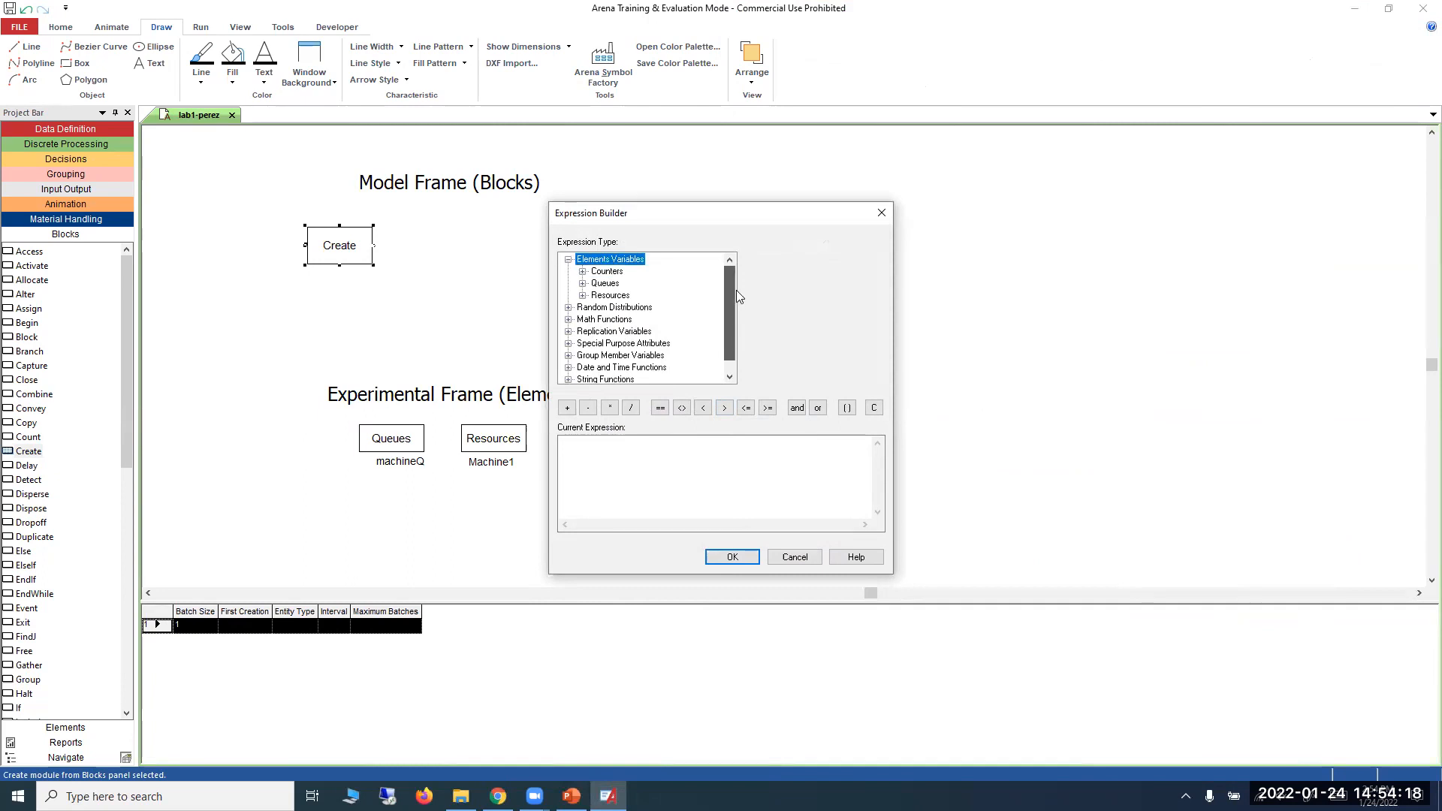
{"action": "left_click", "coordinate": [569, 260]}
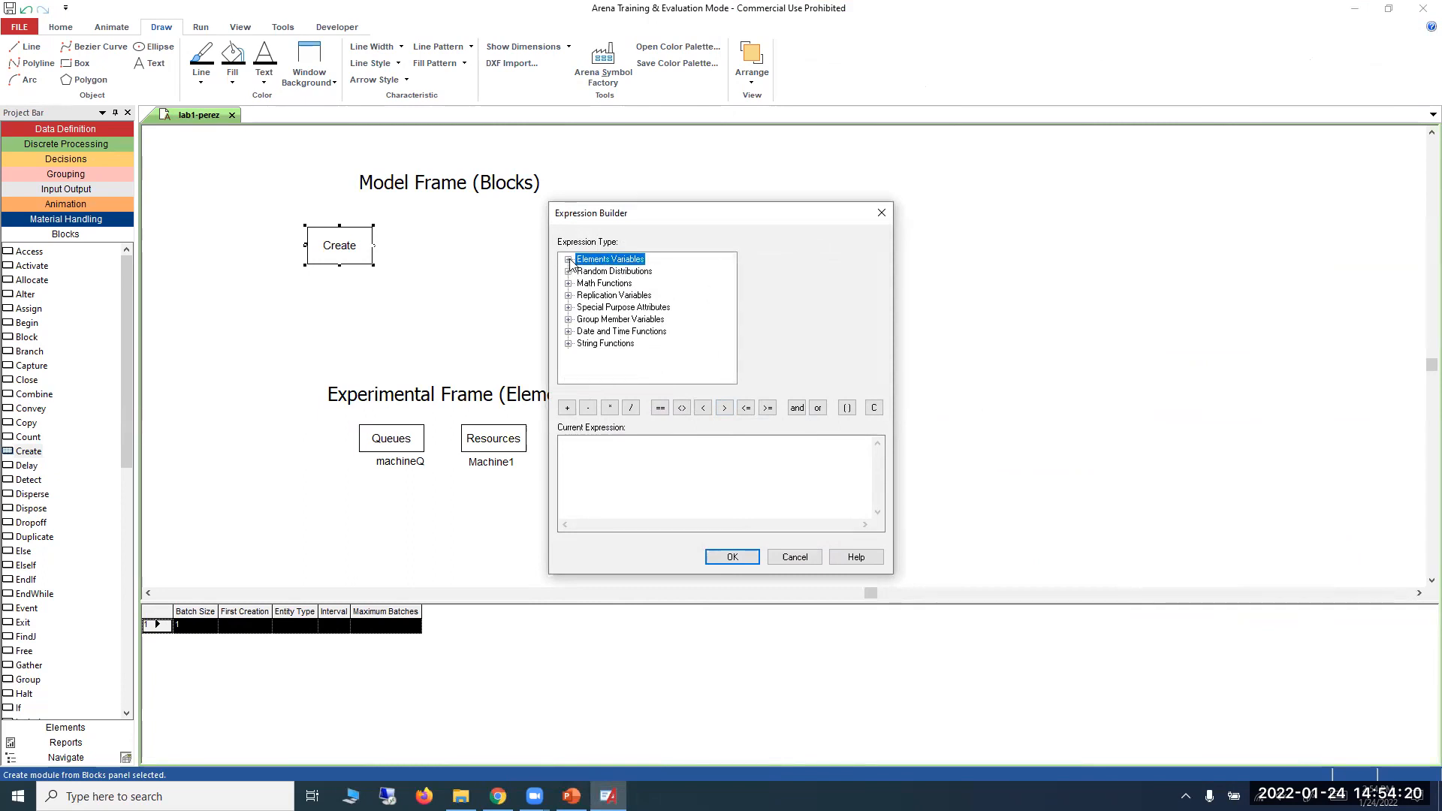
{"action": "left_click", "coordinate": [569, 271]}
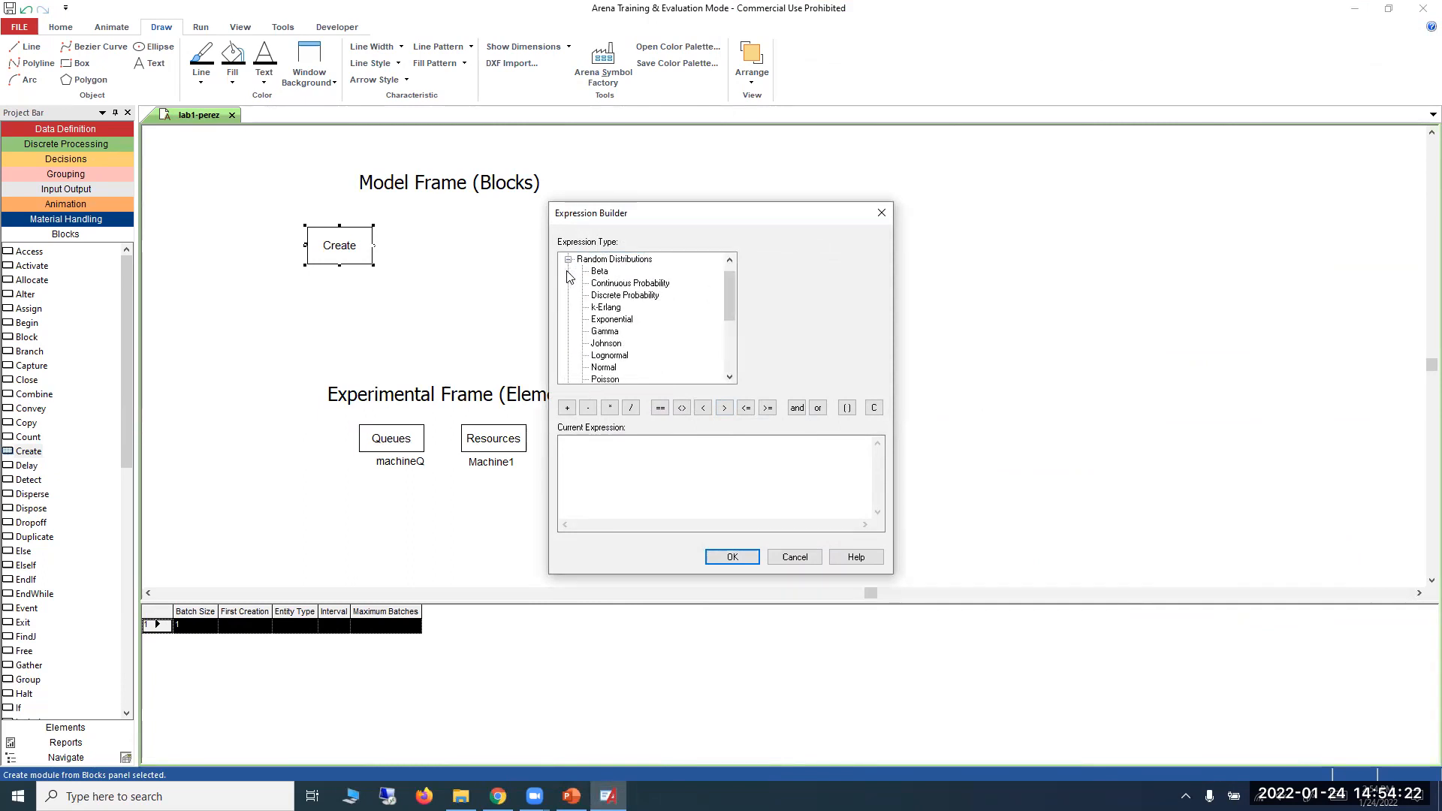
{"action": "left_click", "coordinate": [611, 320]}
{"action": "double_click", "coordinate": [786, 261]}
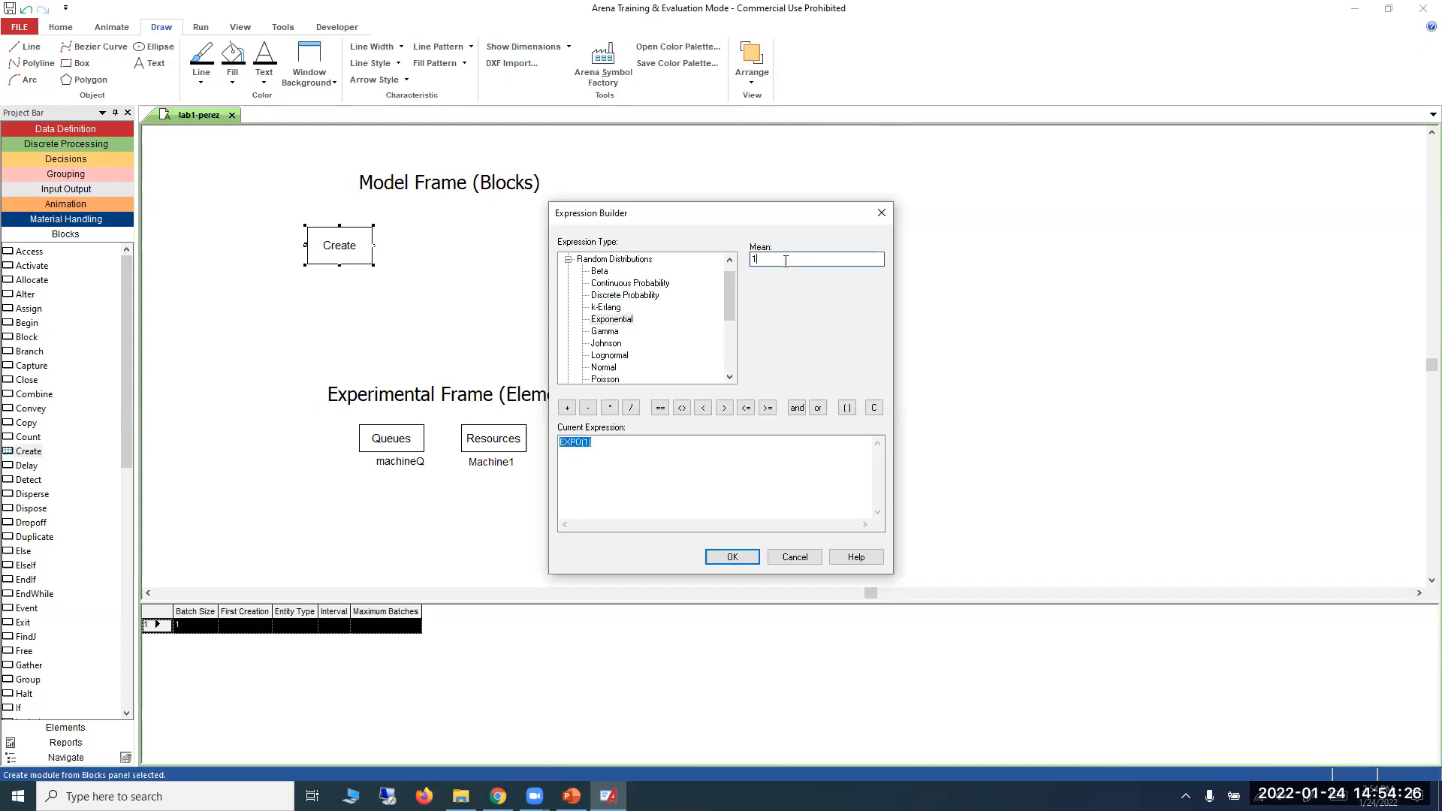
{"action": "type", "text": "4.4"}
Highlight the built expression EXPO(4.4) and apply it as the Create block's interval.
{"action": "left_click", "coordinate": [599, 444]}
{"action": "left_click_drag", "start_coordinate": [599, 444], "coordinate": [556, 446]}
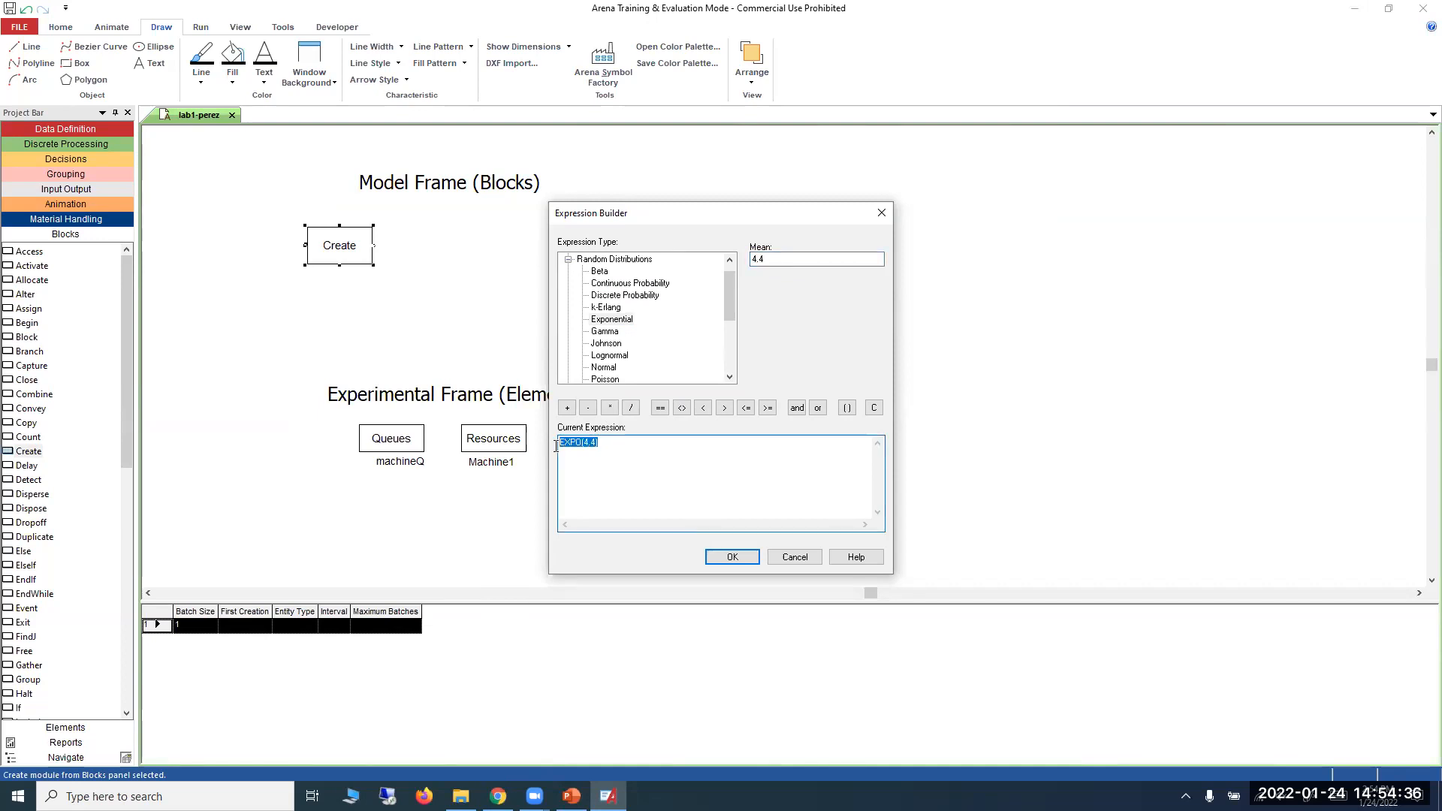
{"action": "left_click", "coordinate": [588, 445]}
{"action": "left_click_drag", "start_coordinate": [599, 443], "coordinate": [584, 443]}
{"action": "left_click_drag", "start_coordinate": [615, 443], "coordinate": [554, 443]}
{"action": "left_click", "coordinate": [756, 559]}
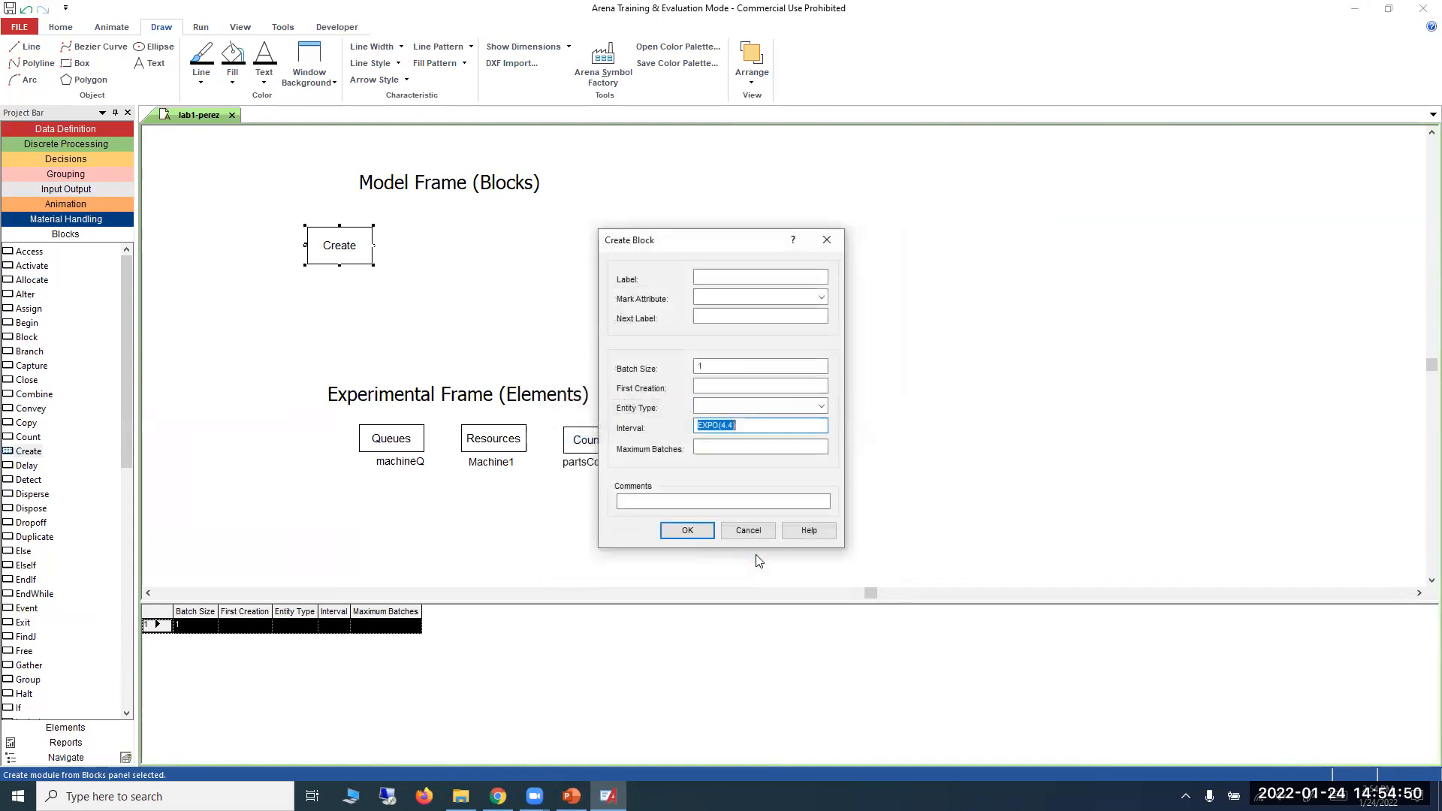
{"action": "left_click", "coordinate": [698, 532]}
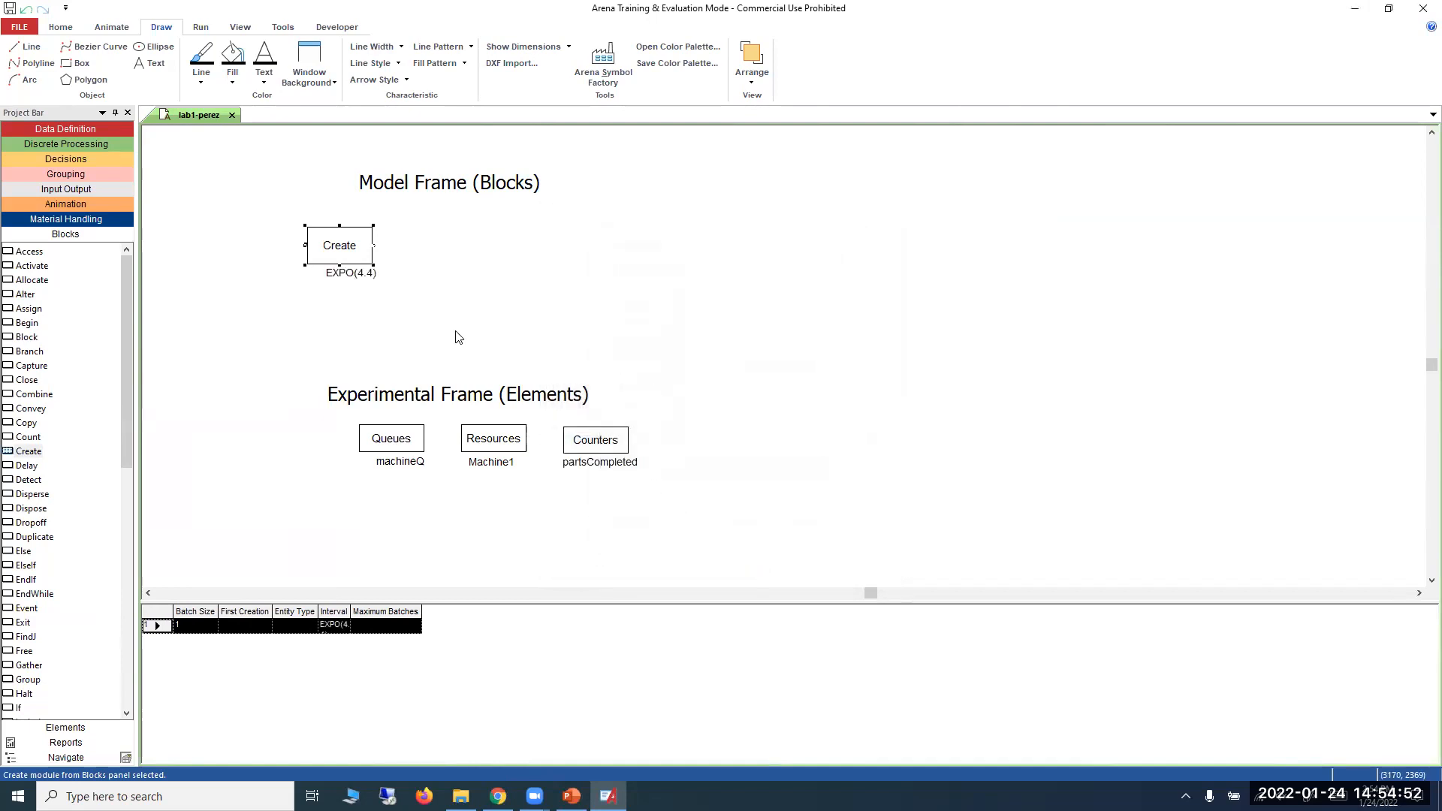
Clear the Create block's interval and rebuild it in the Expression Builder as an exponential distribution with mean 4.4.
{"action": "double_click", "coordinate": [345, 243]}
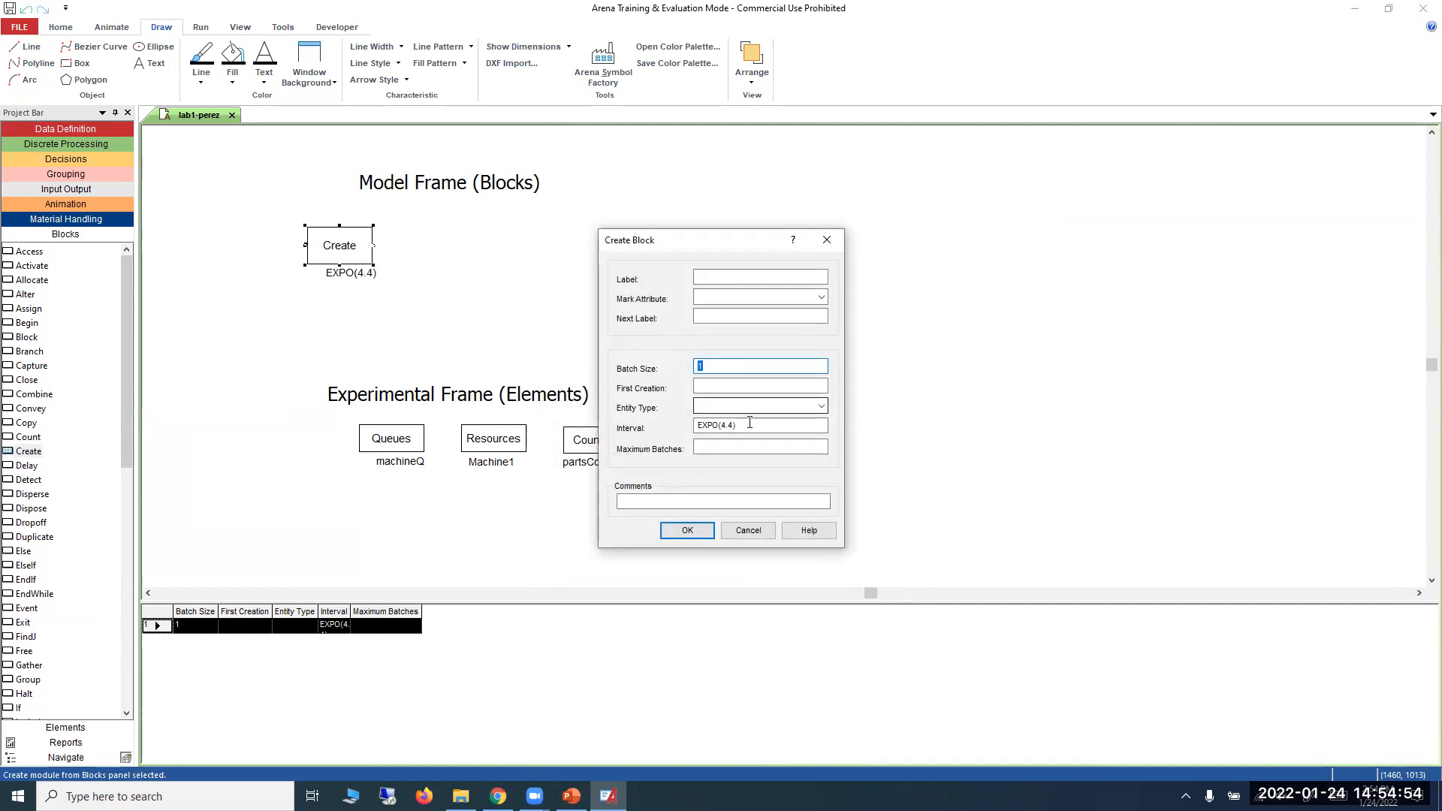
{"action": "left_click", "coordinate": [695, 425]}
{"action": "key", "text": "BackSpace"}
{"action": "right_click", "coordinate": [701, 428]}
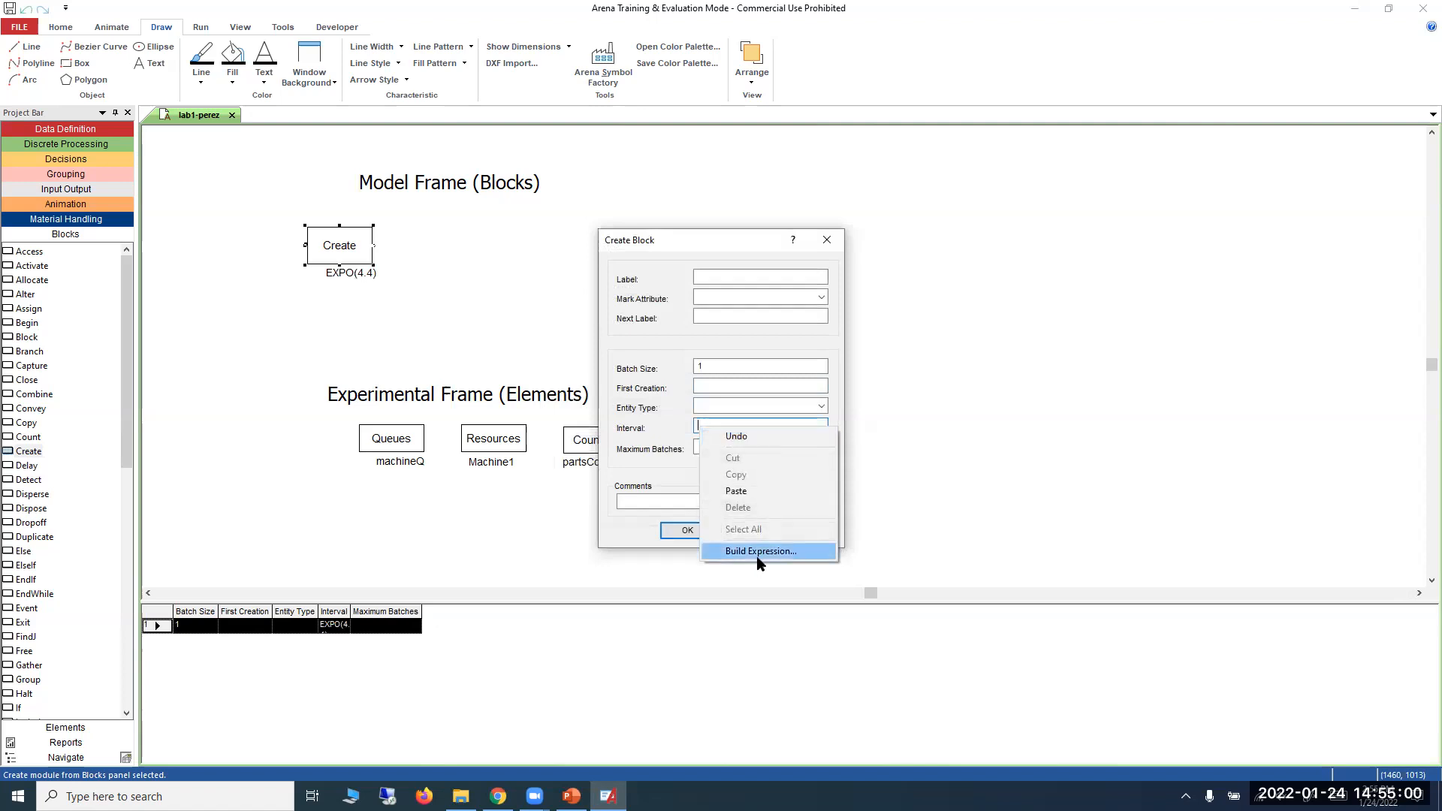
{"action": "left_click", "coordinate": [758, 554]}
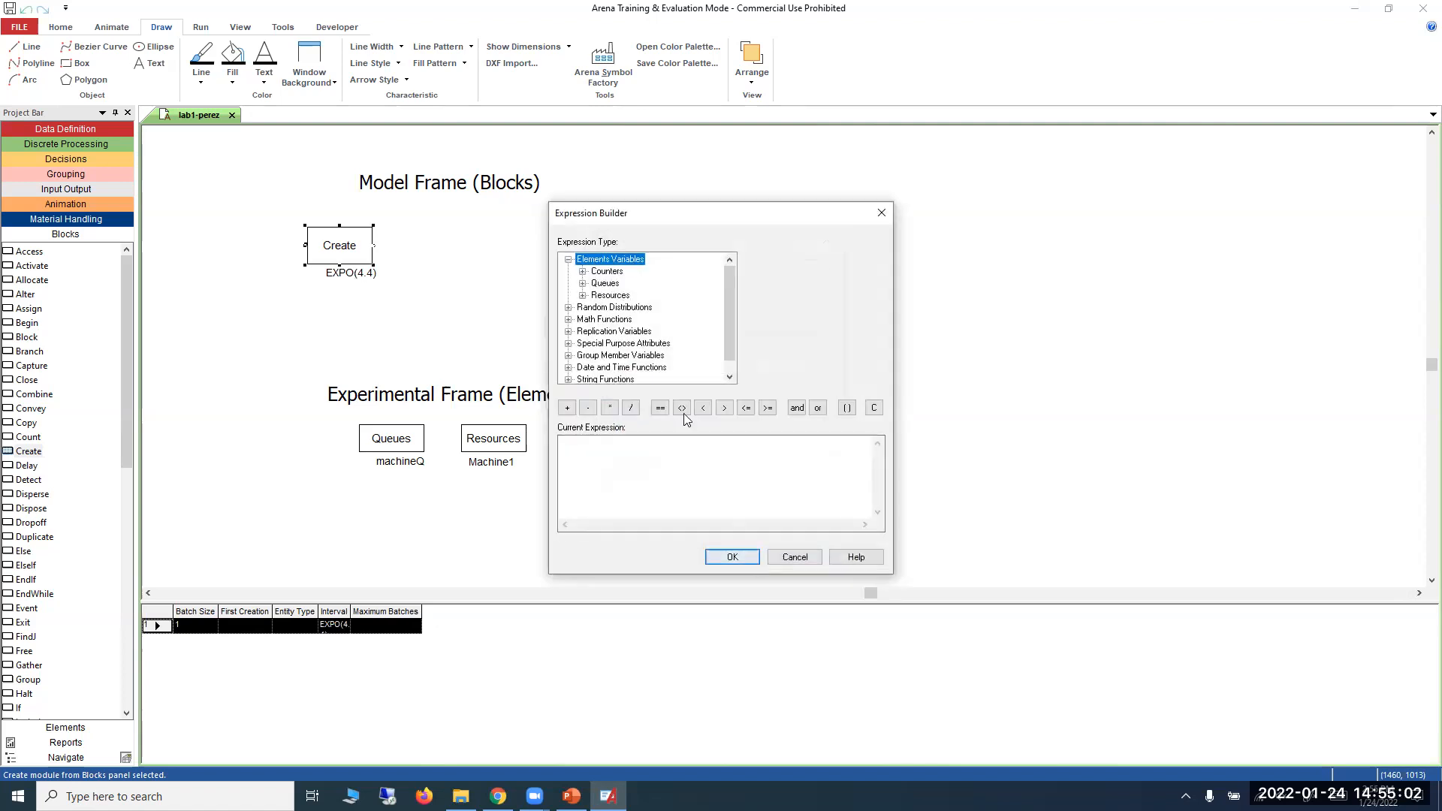
{"action": "left_click", "coordinate": [568, 308]}
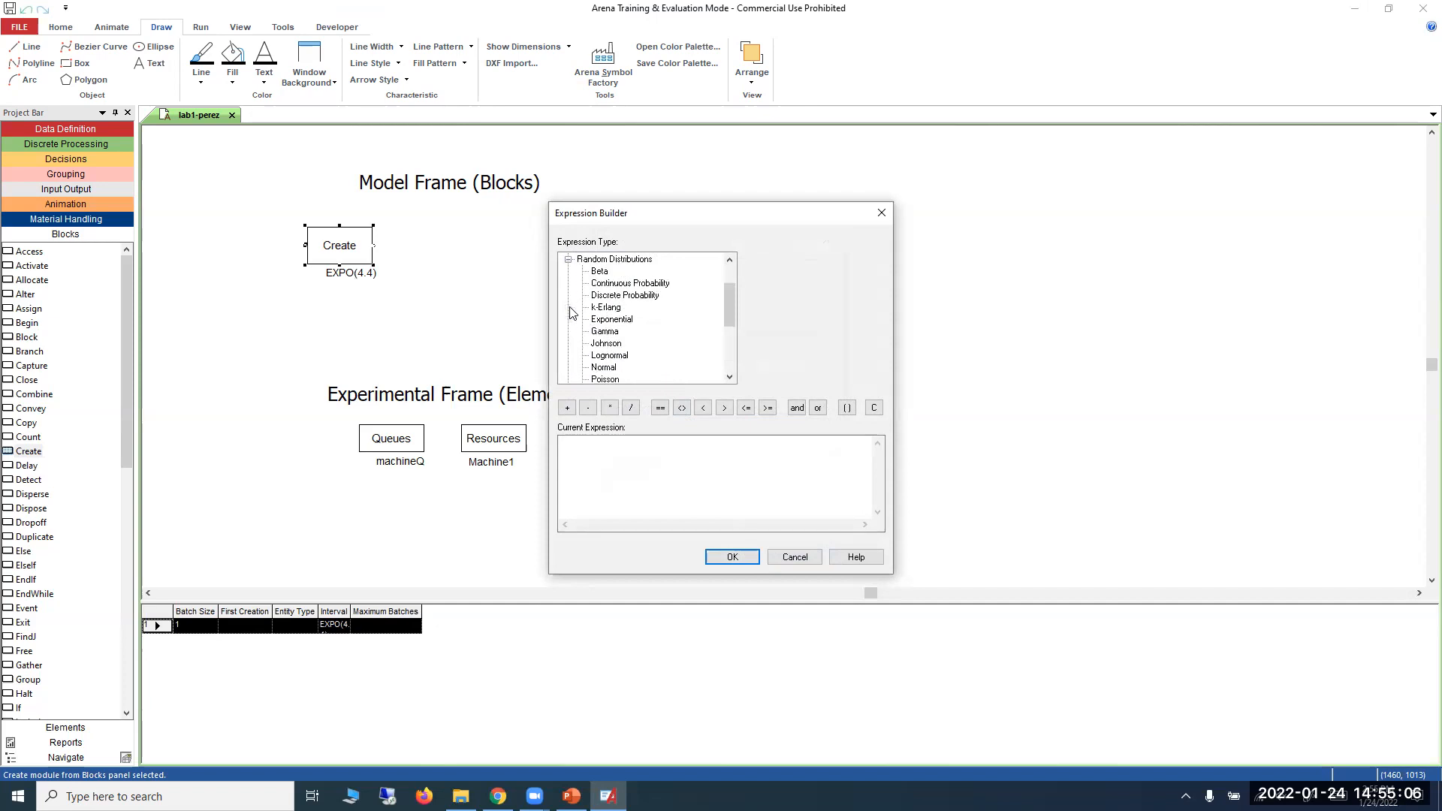
{"action": "scroll", "coordinate": [652, 323], "scroll_direction": "down", "scroll_amount": 1}
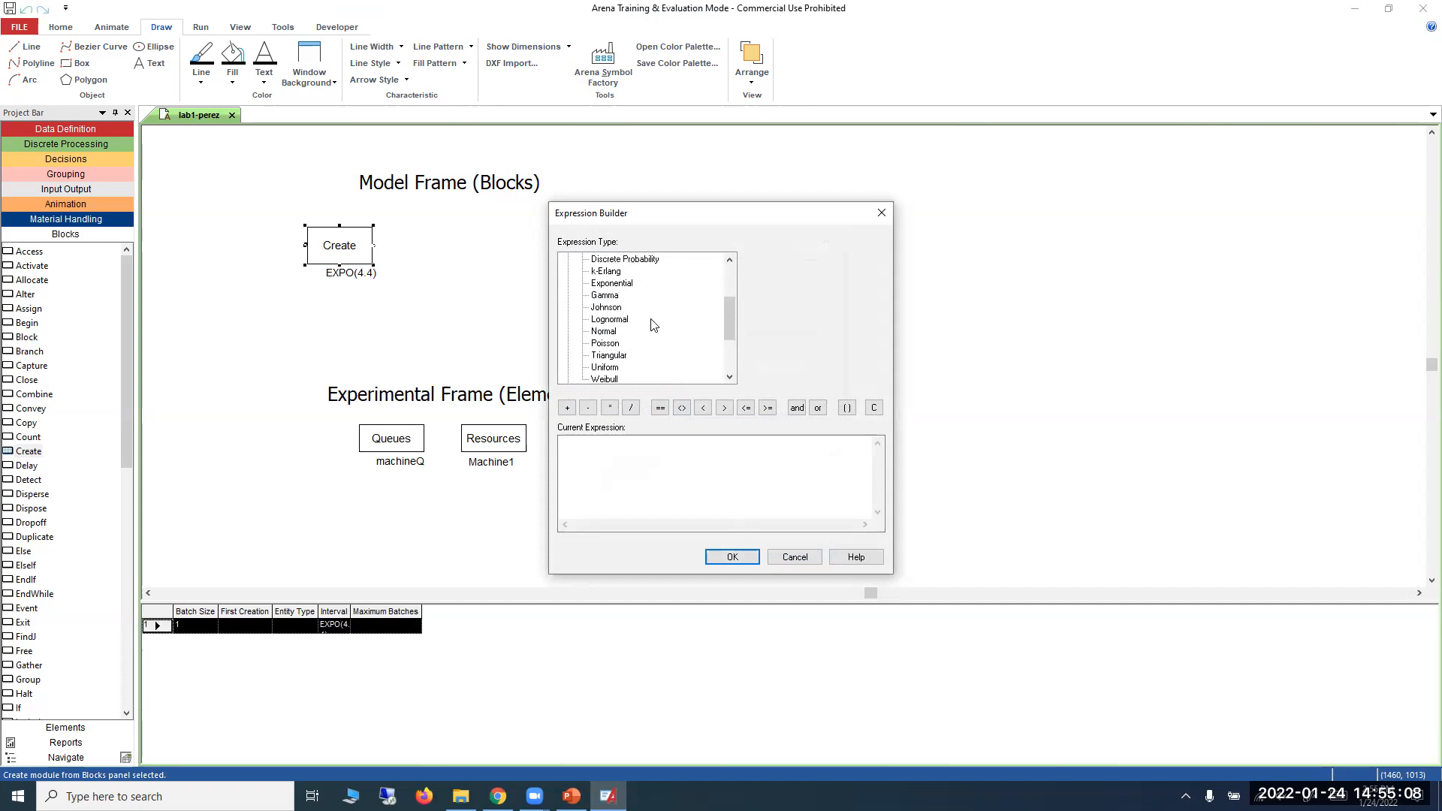
{"action": "left_click", "coordinate": [615, 284]}
{"action": "double_click", "coordinate": [773, 260]}
{"action": "type", "text": "4.4"}
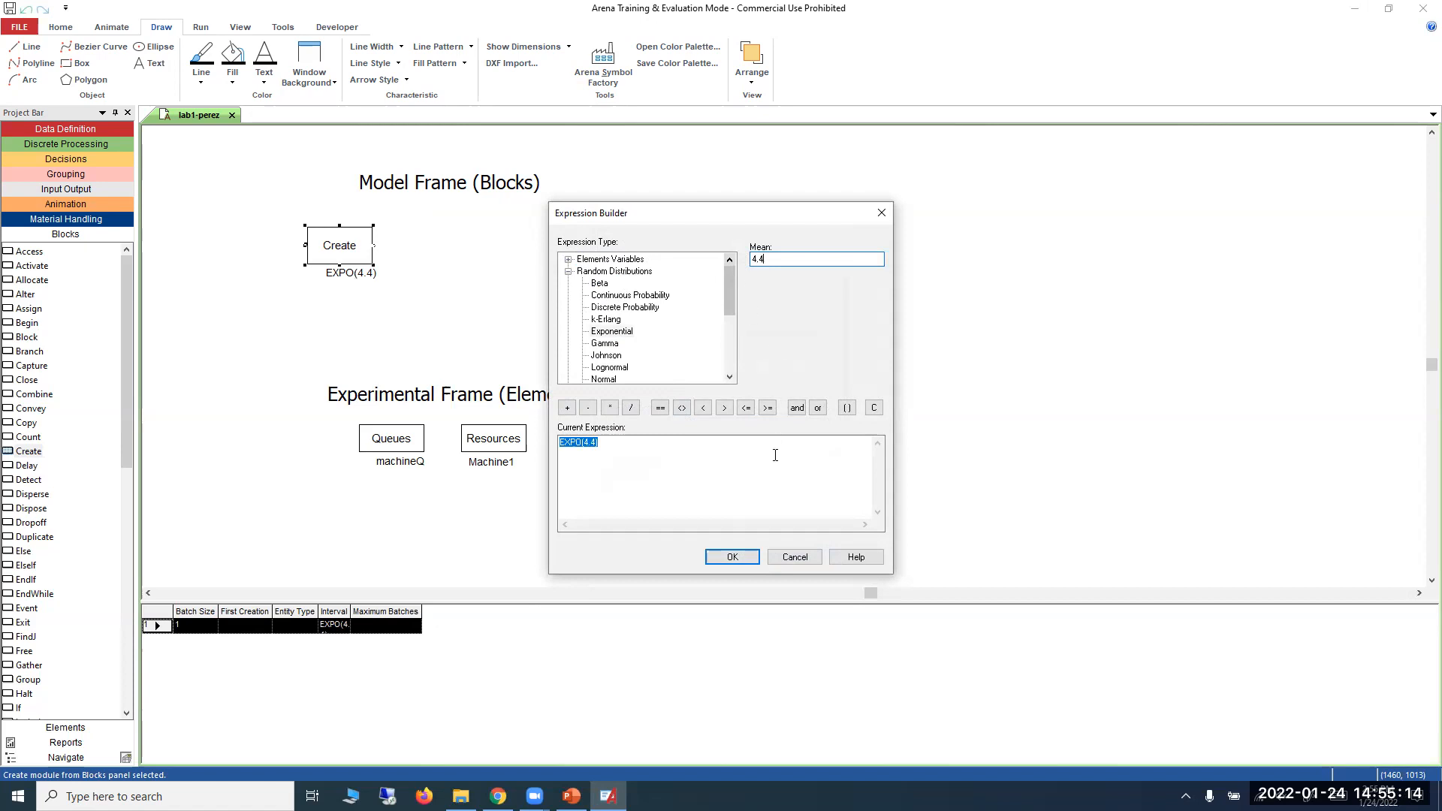
{"action": "left_click", "coordinate": [733, 556]}
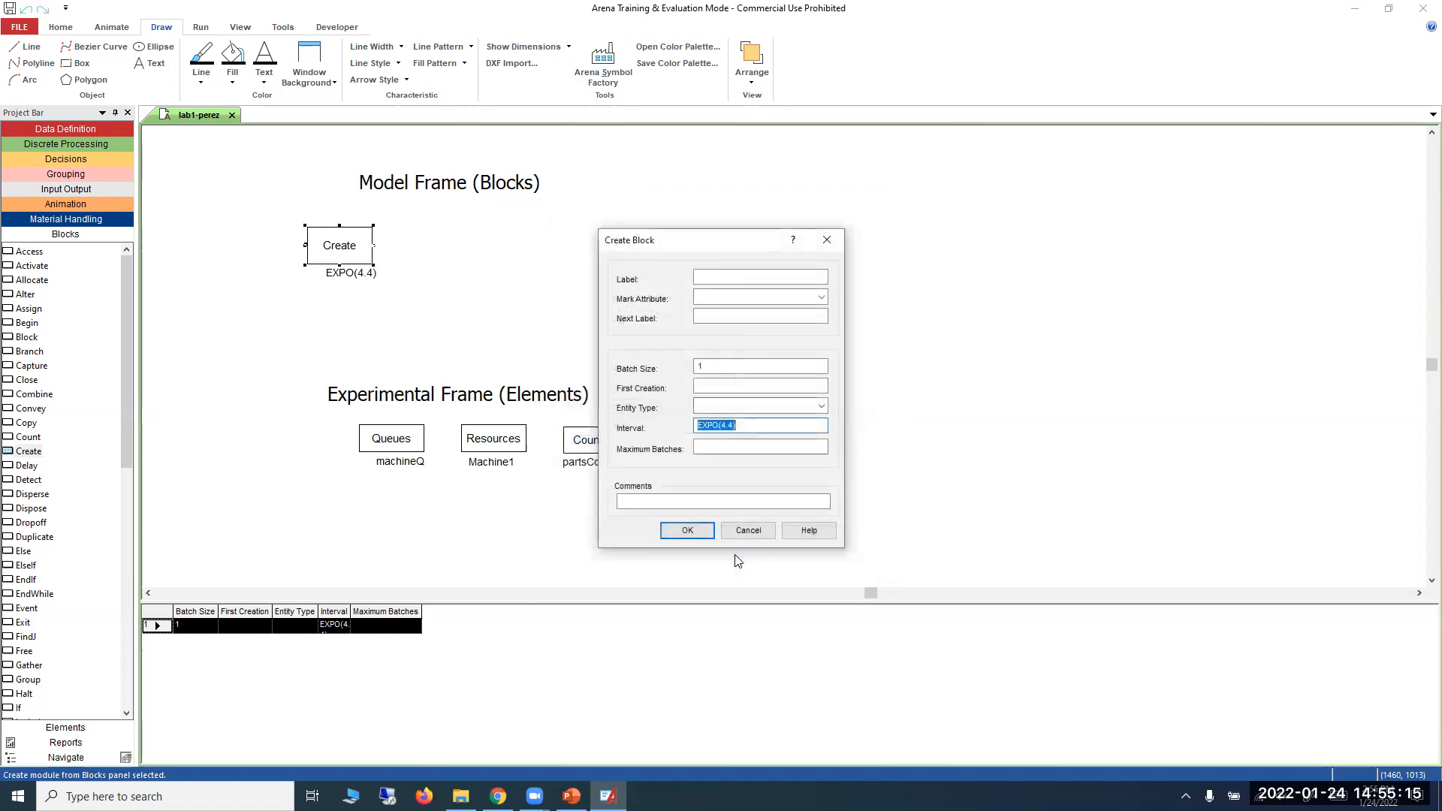
{"action": "left_click", "coordinate": [687, 530]}
Shift the EXPO(4.4) label so it sits centred beneath the Create block.
{"action": "left_click", "coordinate": [342, 274]}
{"action": "left_click", "coordinate": [410, 308]}
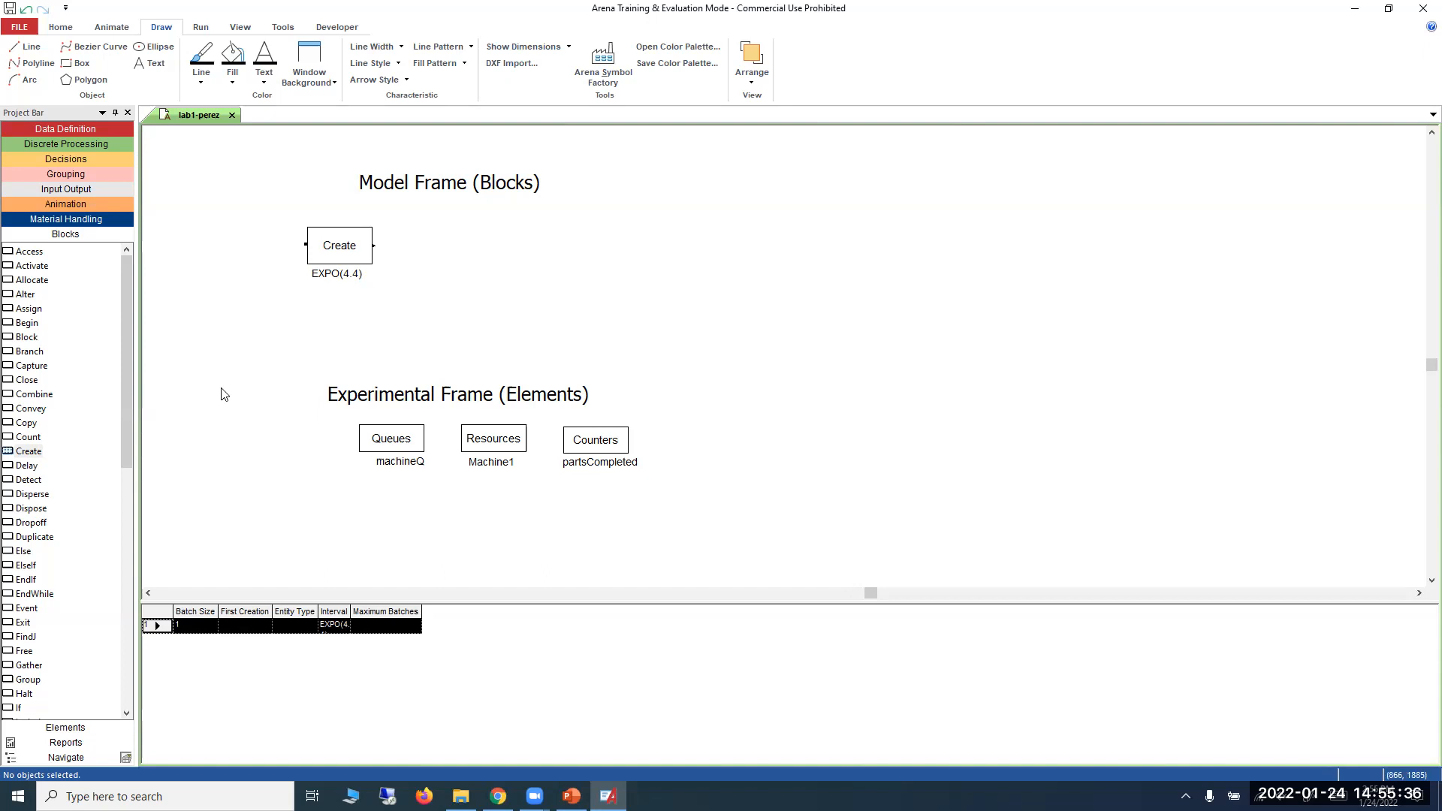
Add a Queue block to the right of the Create block and connect Create's exit to the Queue's entry.
{"action": "left_click_drag", "start_coordinate": [124, 442], "coordinate": [113, 565]}
{"action": "left_click_drag", "start_coordinate": [47, 623], "coordinate": [415, 251]}
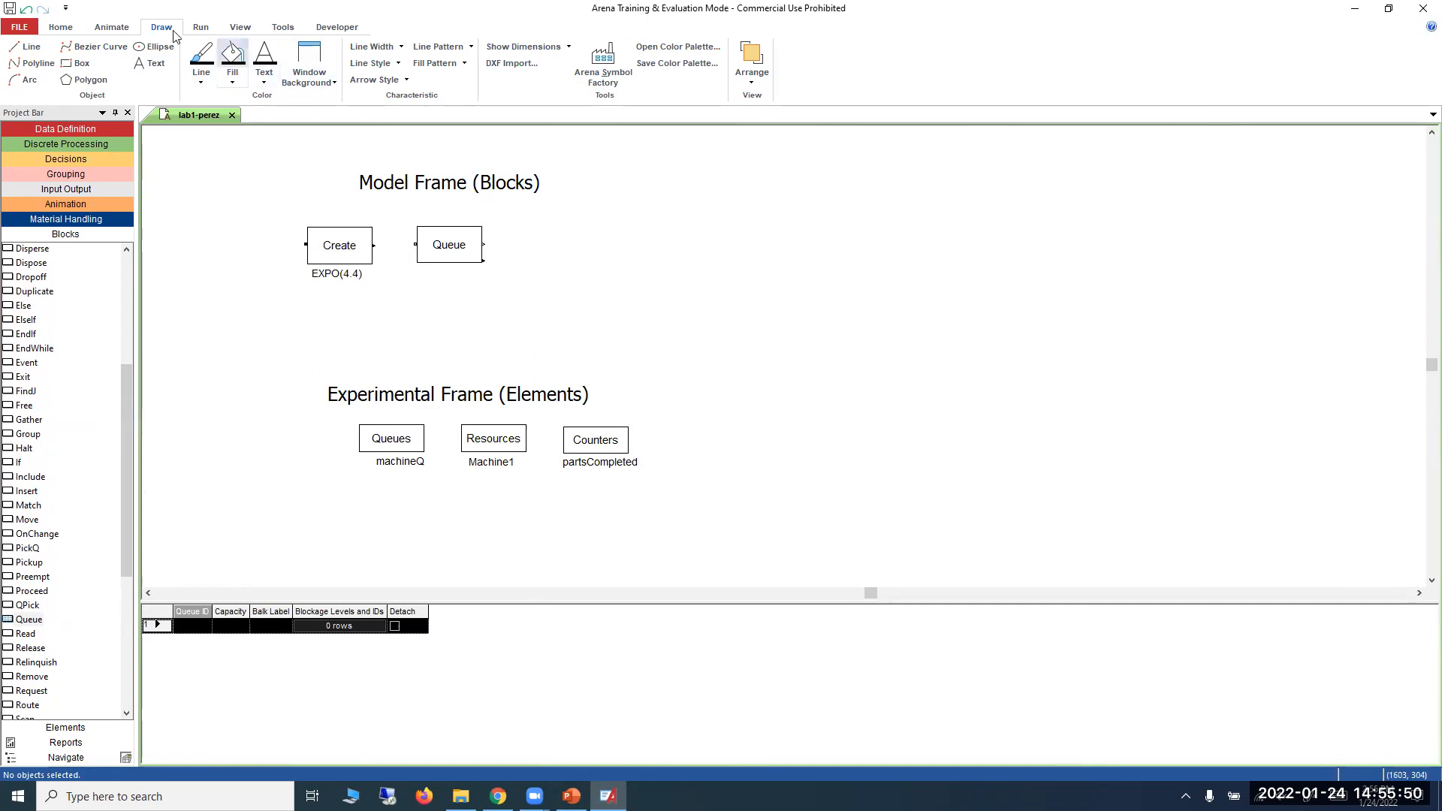
{"action": "left_click", "coordinate": [66, 27]}
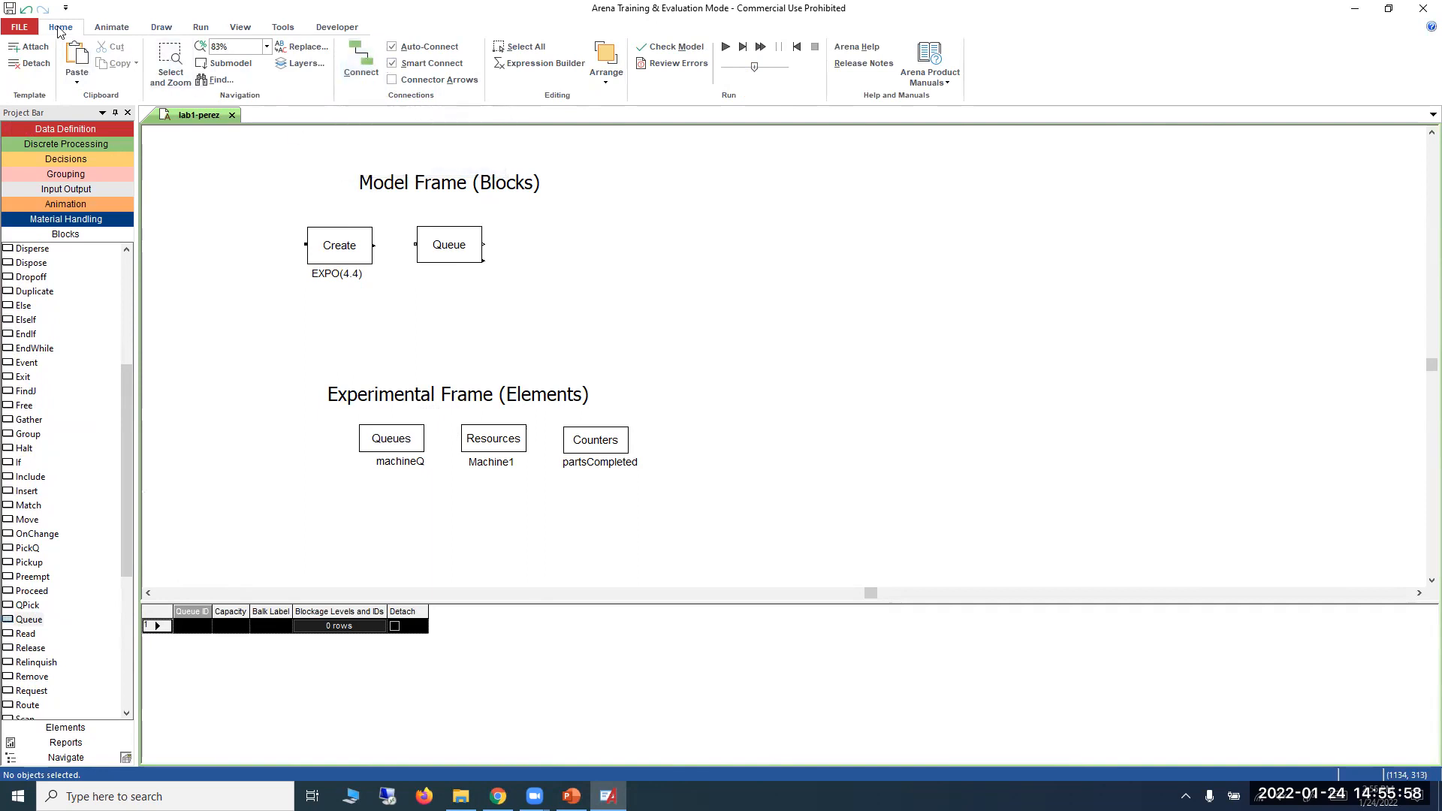
{"action": "left_click", "coordinate": [348, 62]}
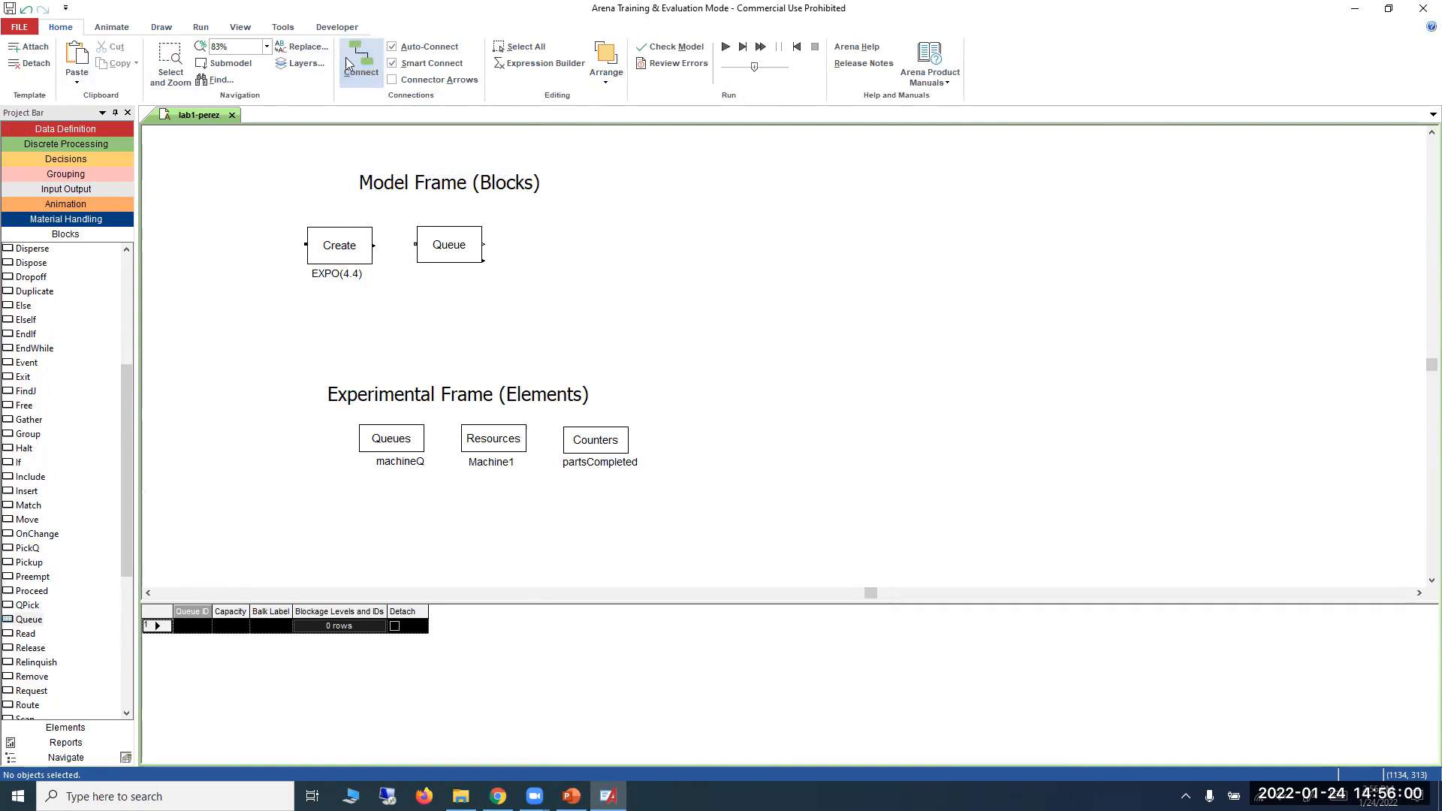
{"action": "left_click", "coordinate": [414, 244]}
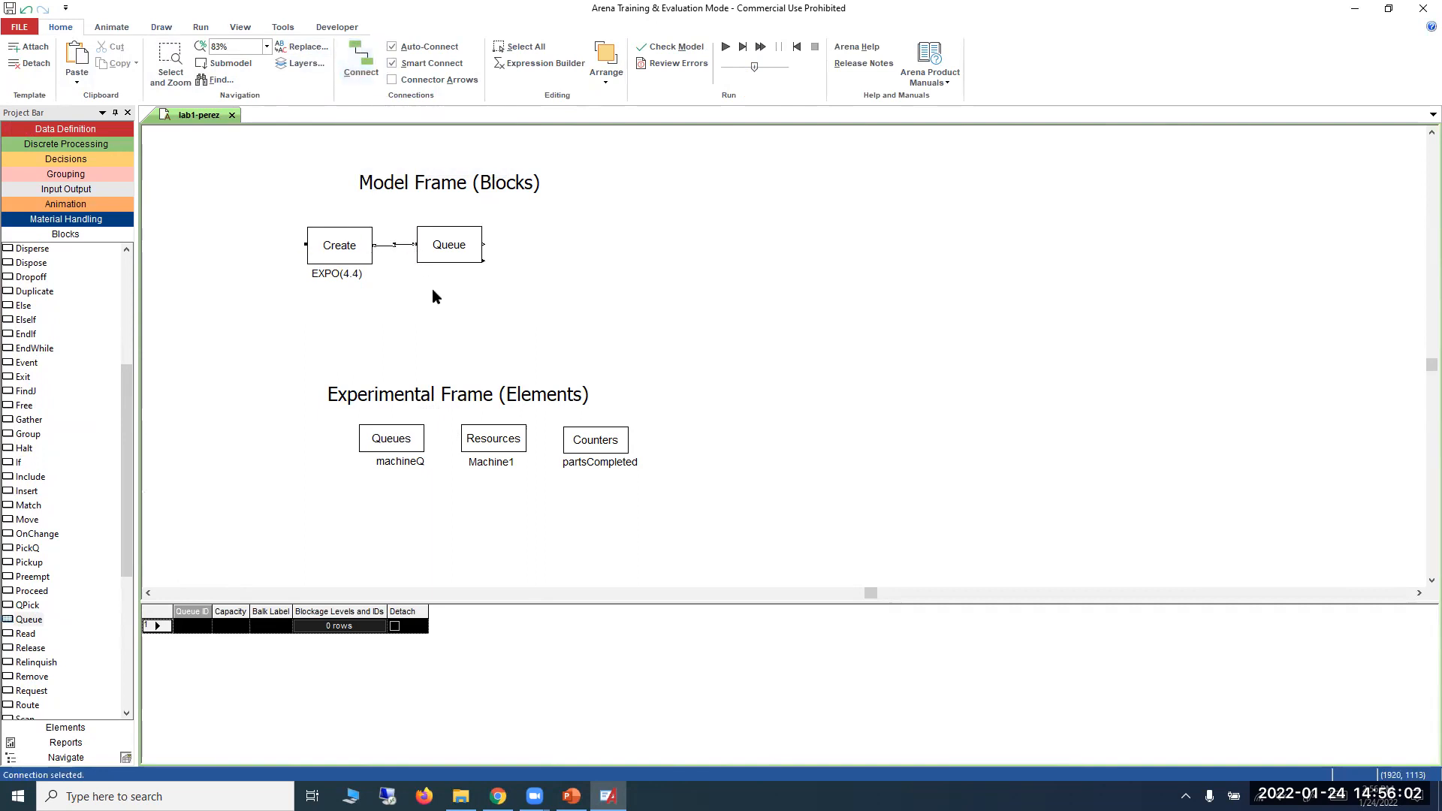
{"action": "left_click_drag", "start_coordinate": [437, 252], "coordinate": [443, 255]}
{"action": "left_click", "coordinate": [460, 301]}
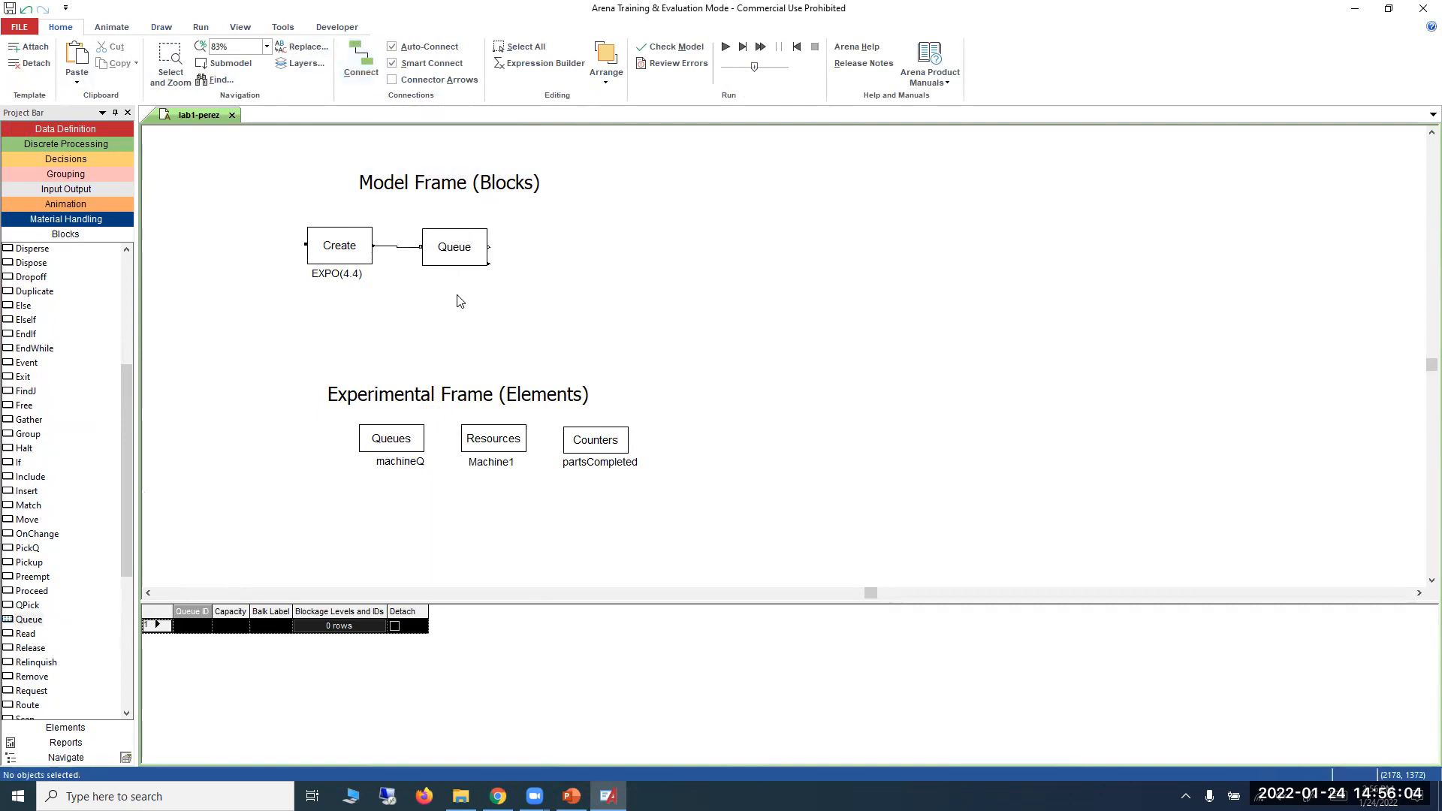
Set the Queue block's Queue ID to machineQ, leaving its other settings at their defaults.
{"action": "double_click", "coordinate": [456, 263]}
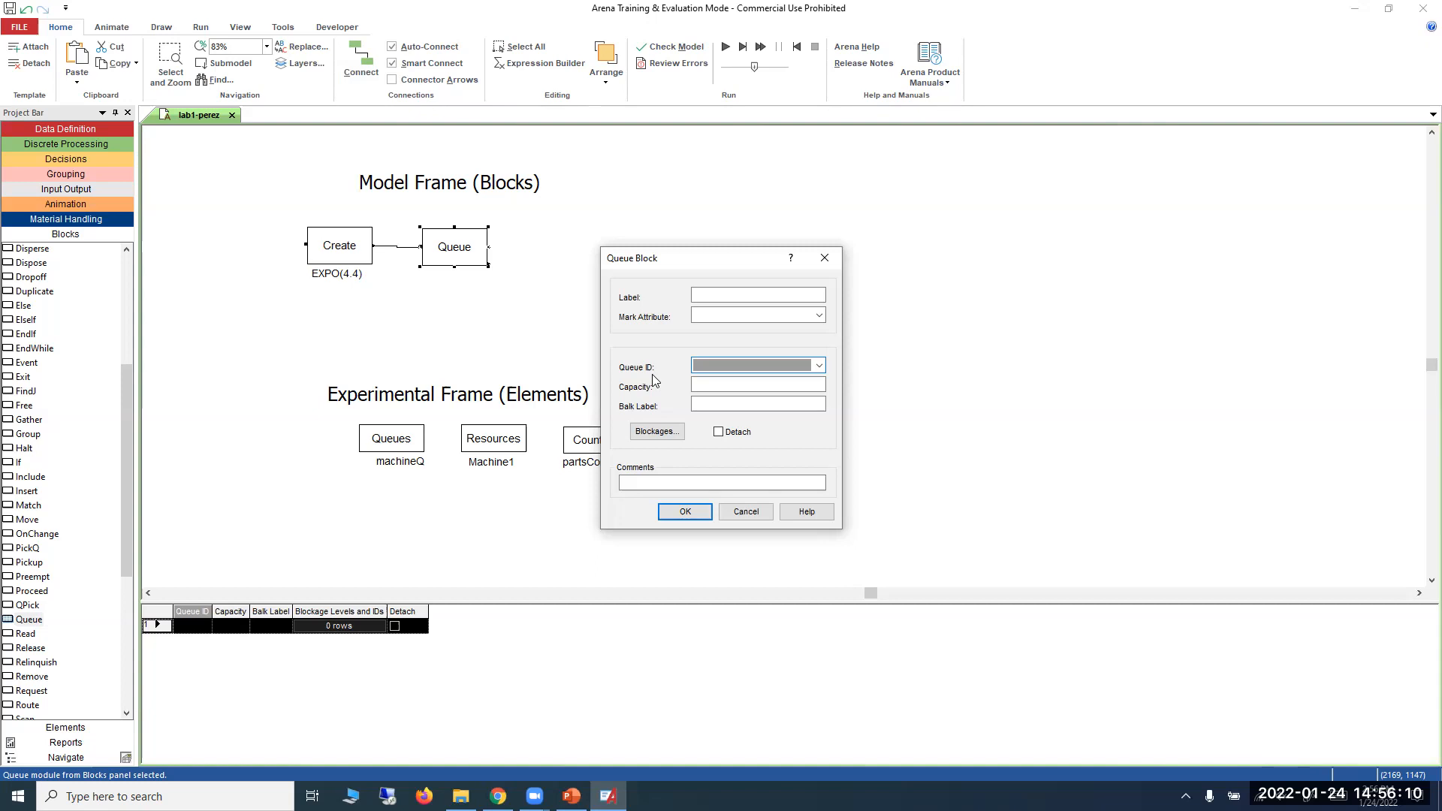
{"action": "left_click", "coordinate": [818, 368]}
{"action": "left_click", "coordinate": [818, 368]}
{"action": "left_click", "coordinate": [819, 369]}
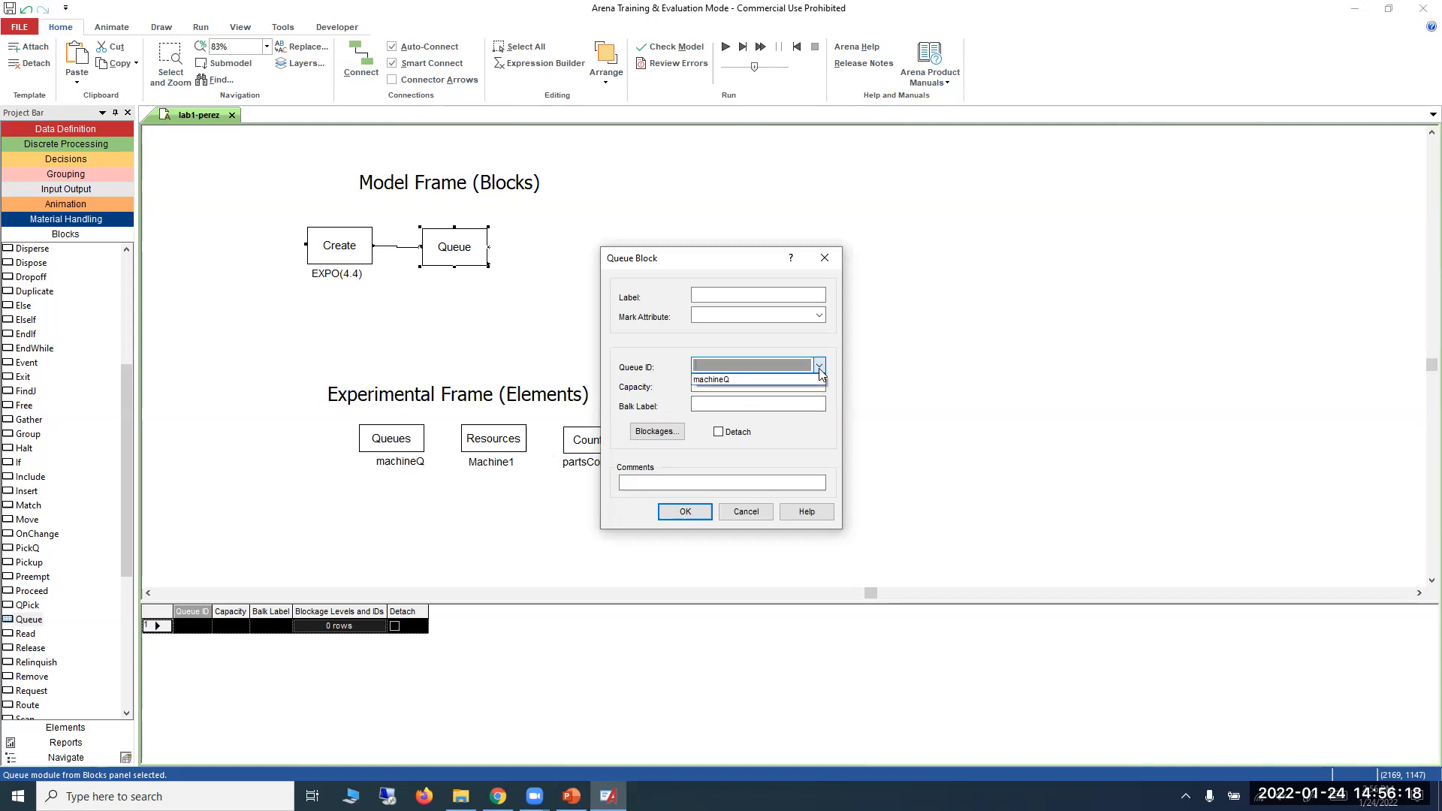
{"action": "left_click", "coordinate": [802, 382]}
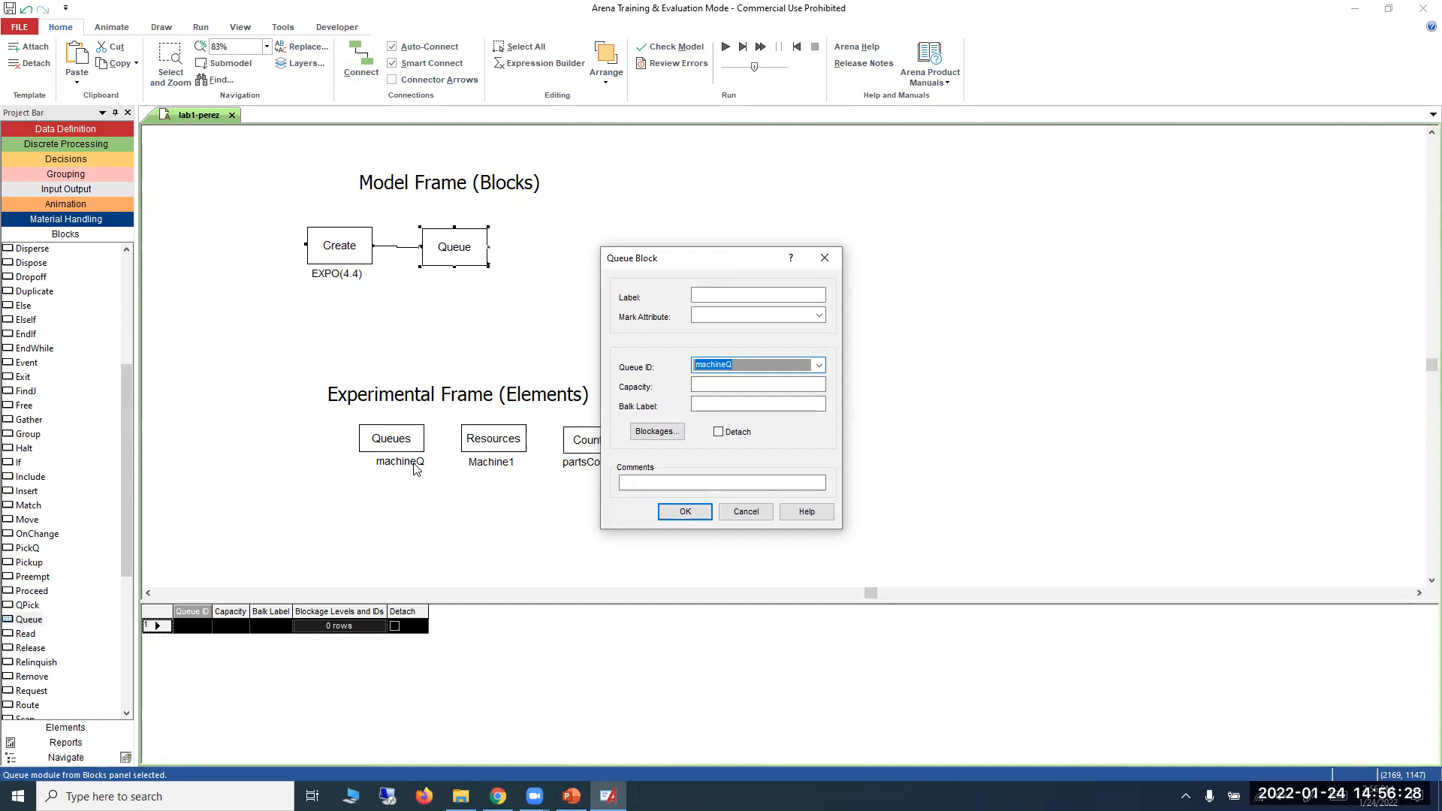
{"action": "left_click", "coordinate": [662, 515]}
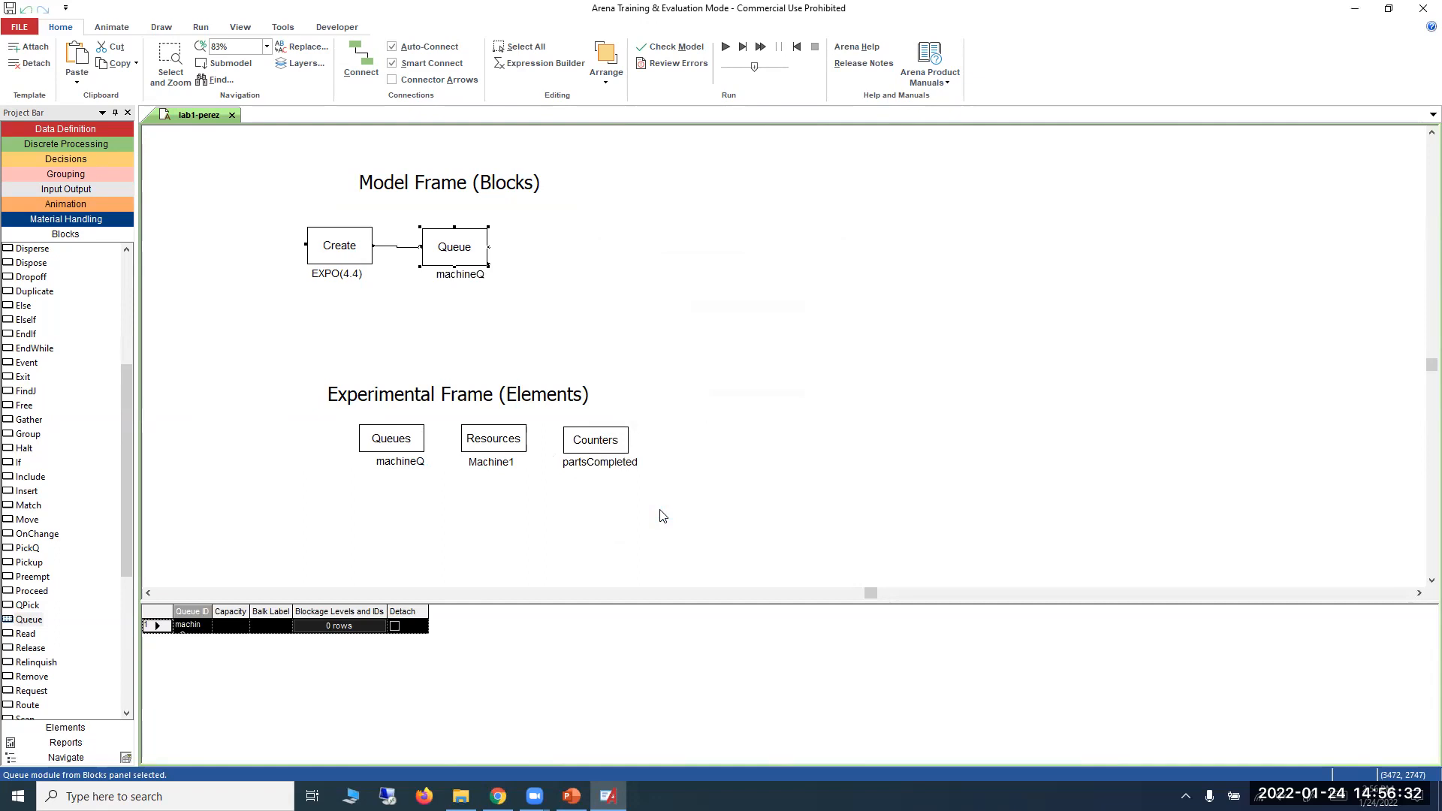
Check the First Example slide in PowerPoint, return to Arena and add a Seize block connected to the exit of the Queue block.
{"action": "left_click", "coordinate": [571, 796]}
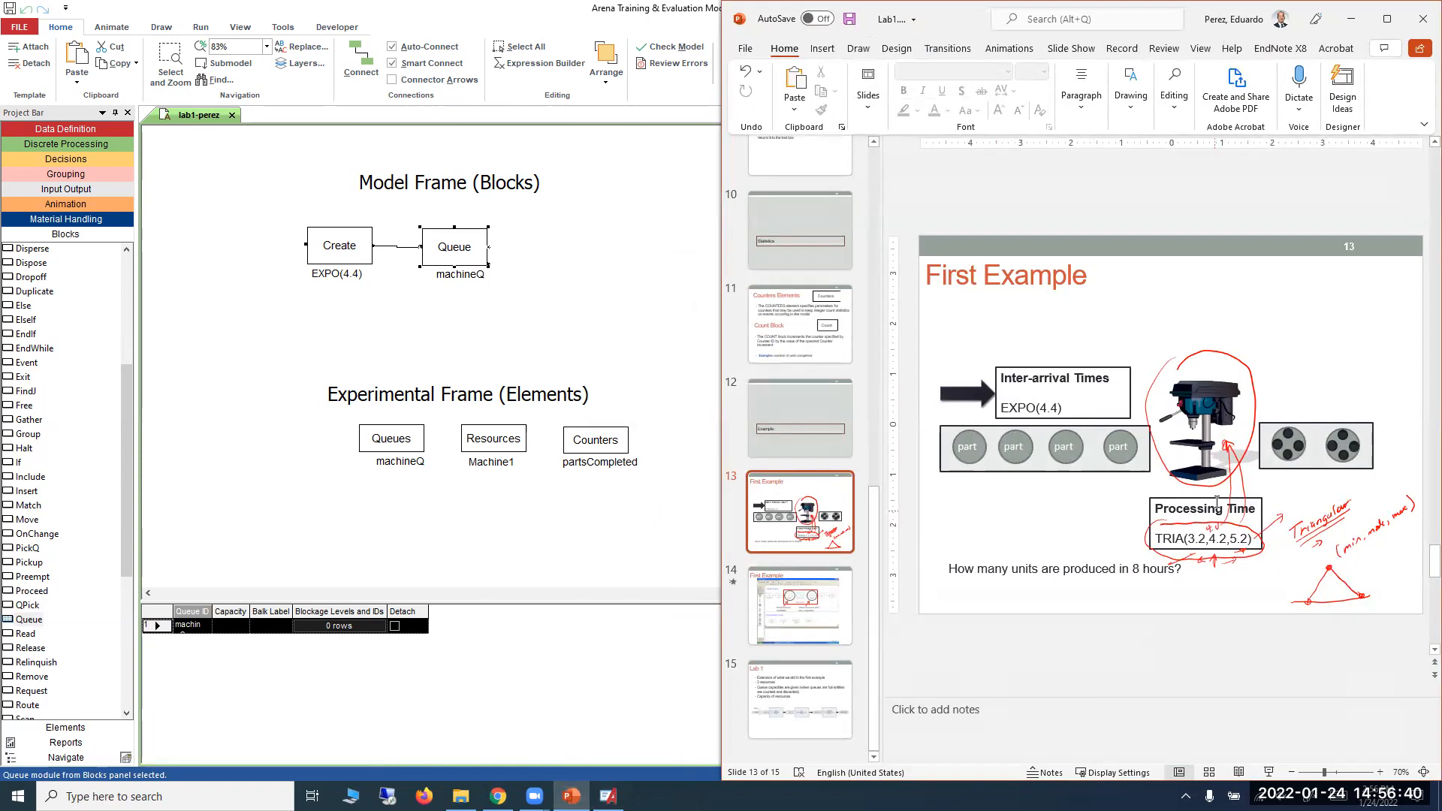
{"action": "left_click", "coordinate": [1355, 25]}
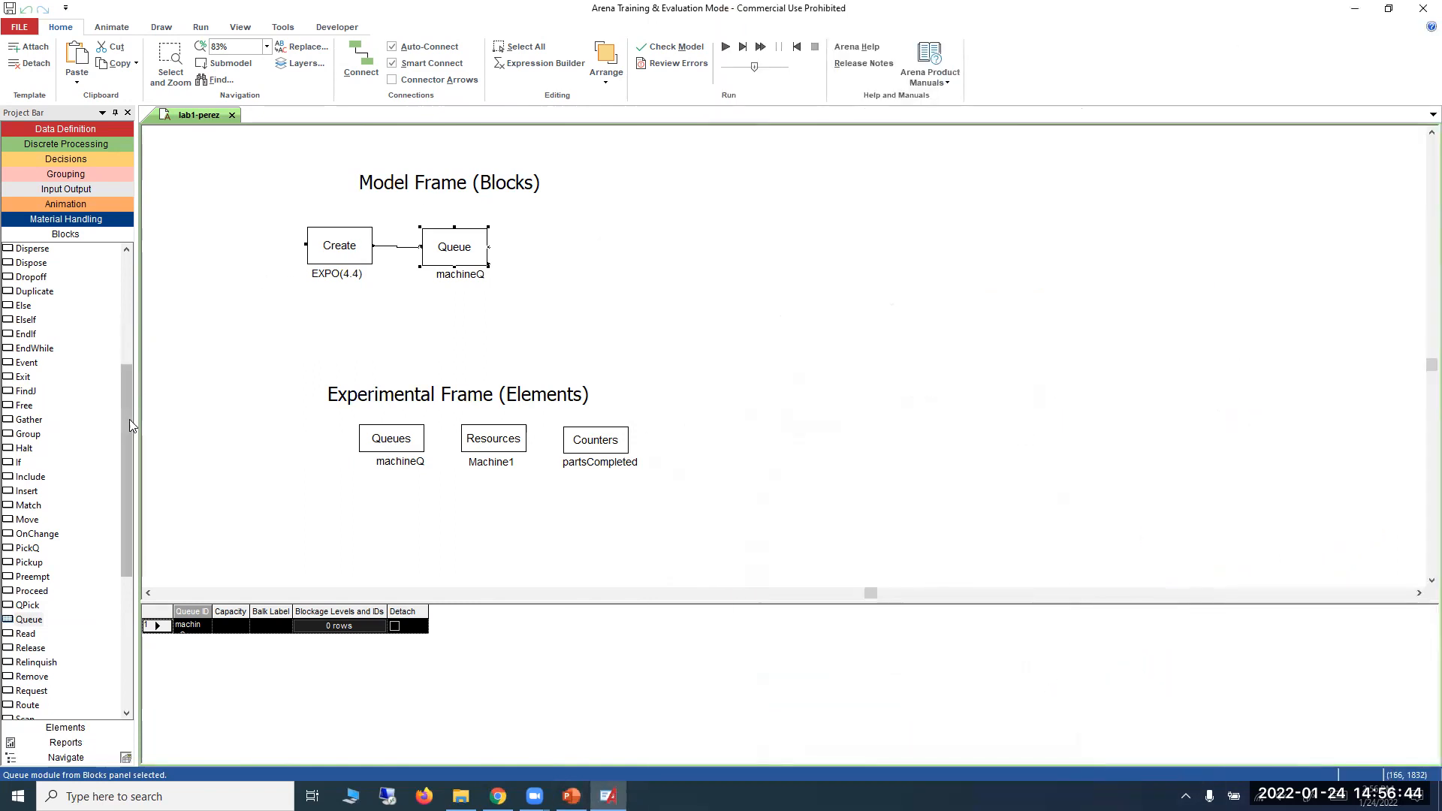
{"action": "left_click_drag", "start_coordinate": [125, 445], "coordinate": [105, 347]}
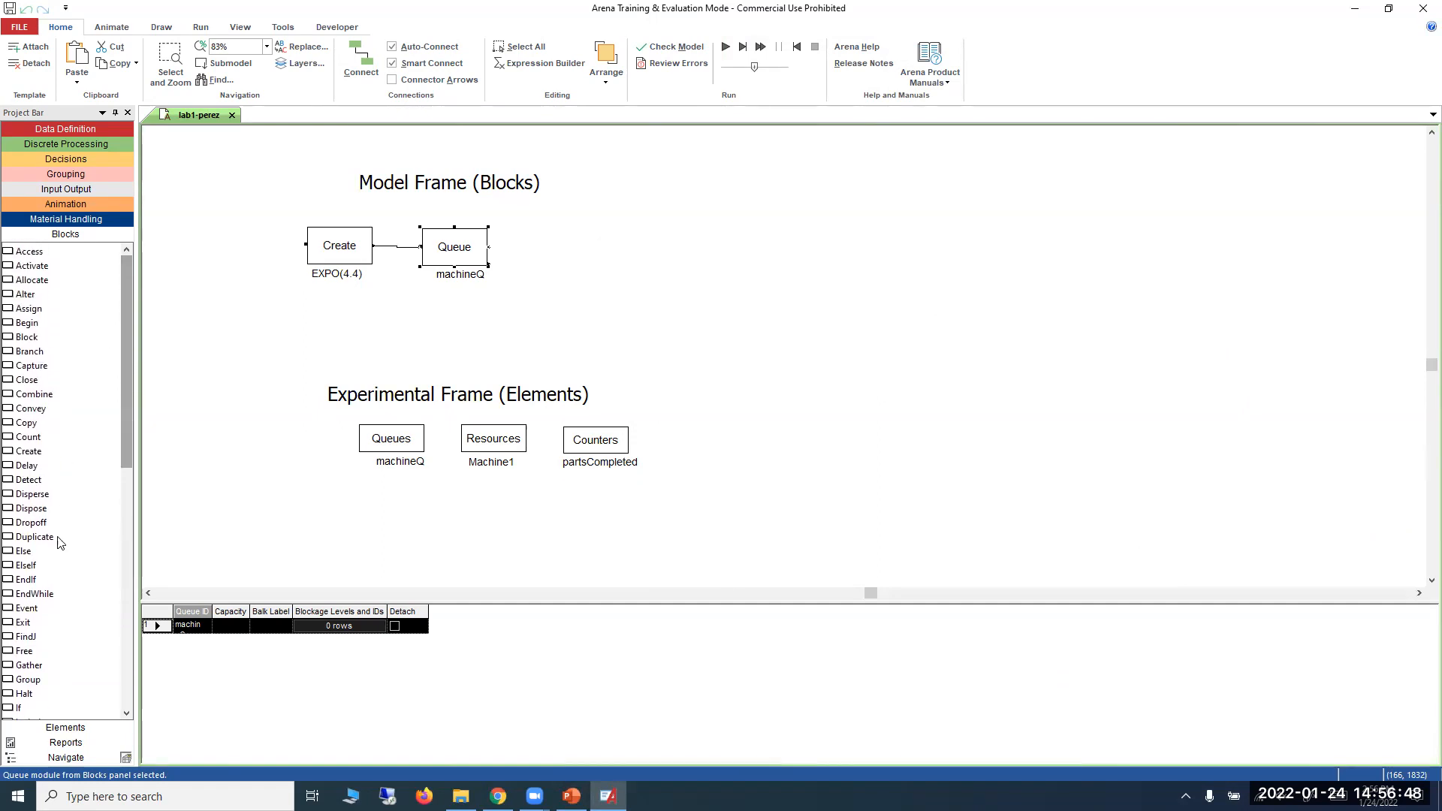
{"action": "scroll", "coordinate": [54, 565], "scroll_direction": "down", "scroll_amount": 8}
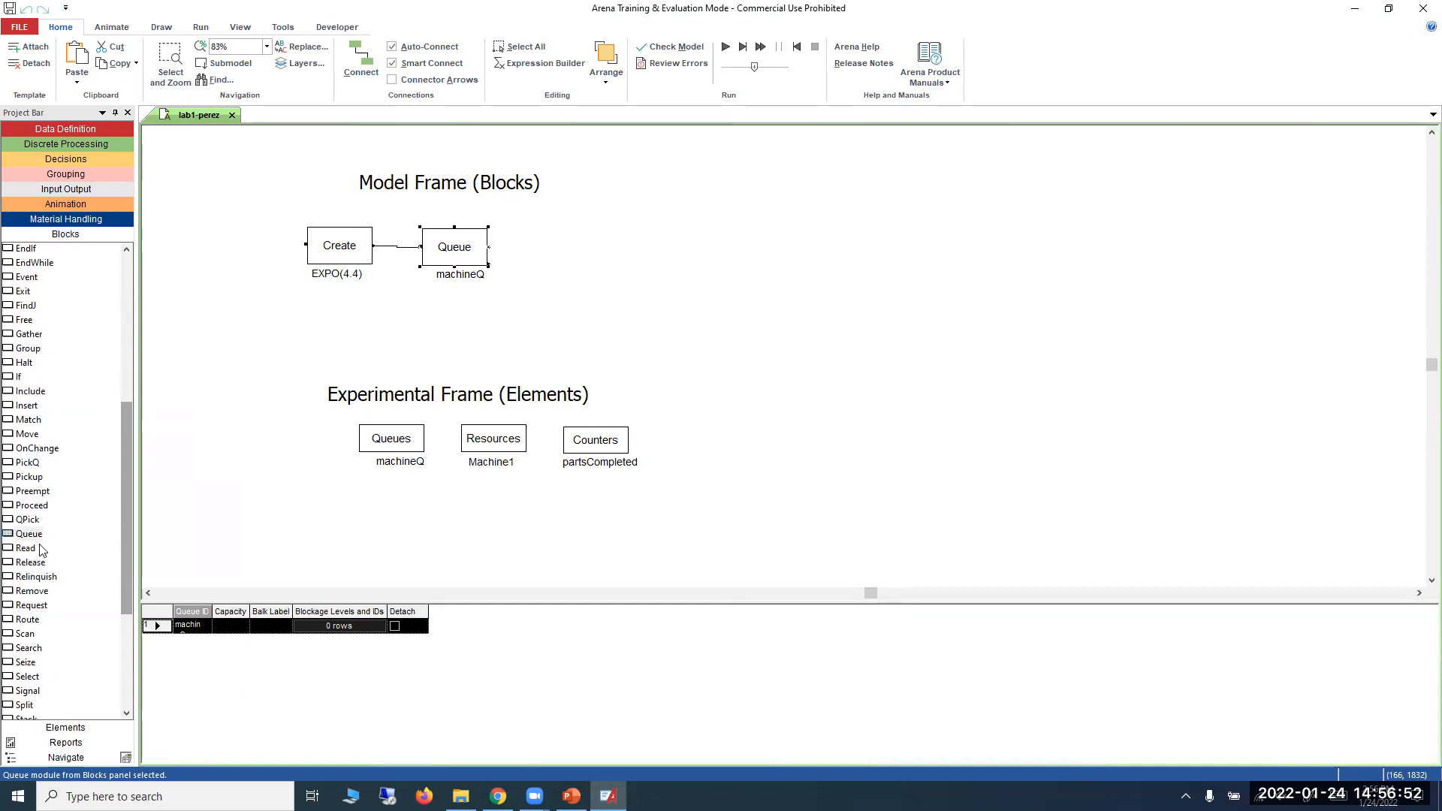
{"action": "left_click", "coordinate": [30, 664]}
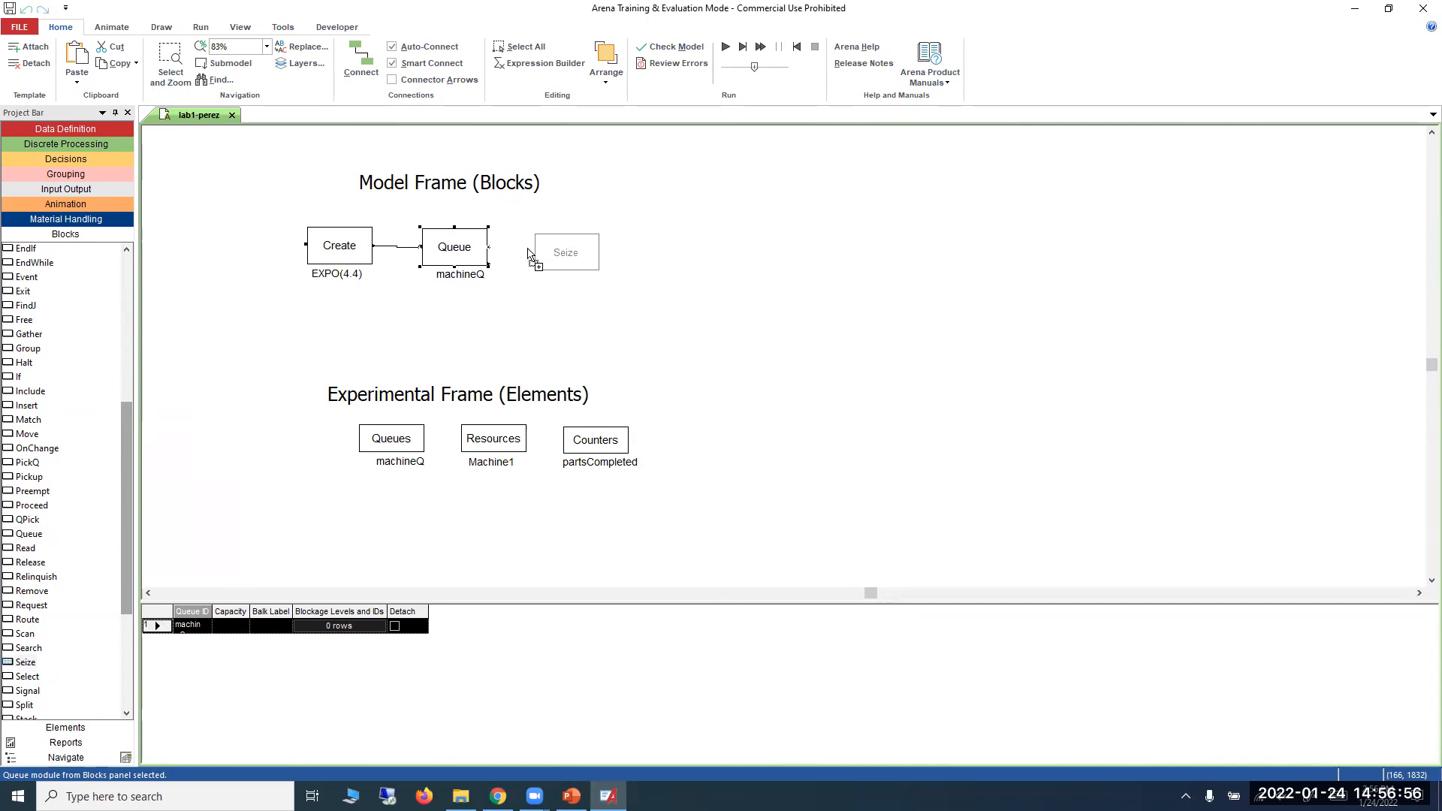
{"action": "left_click", "coordinate": [531, 248]}
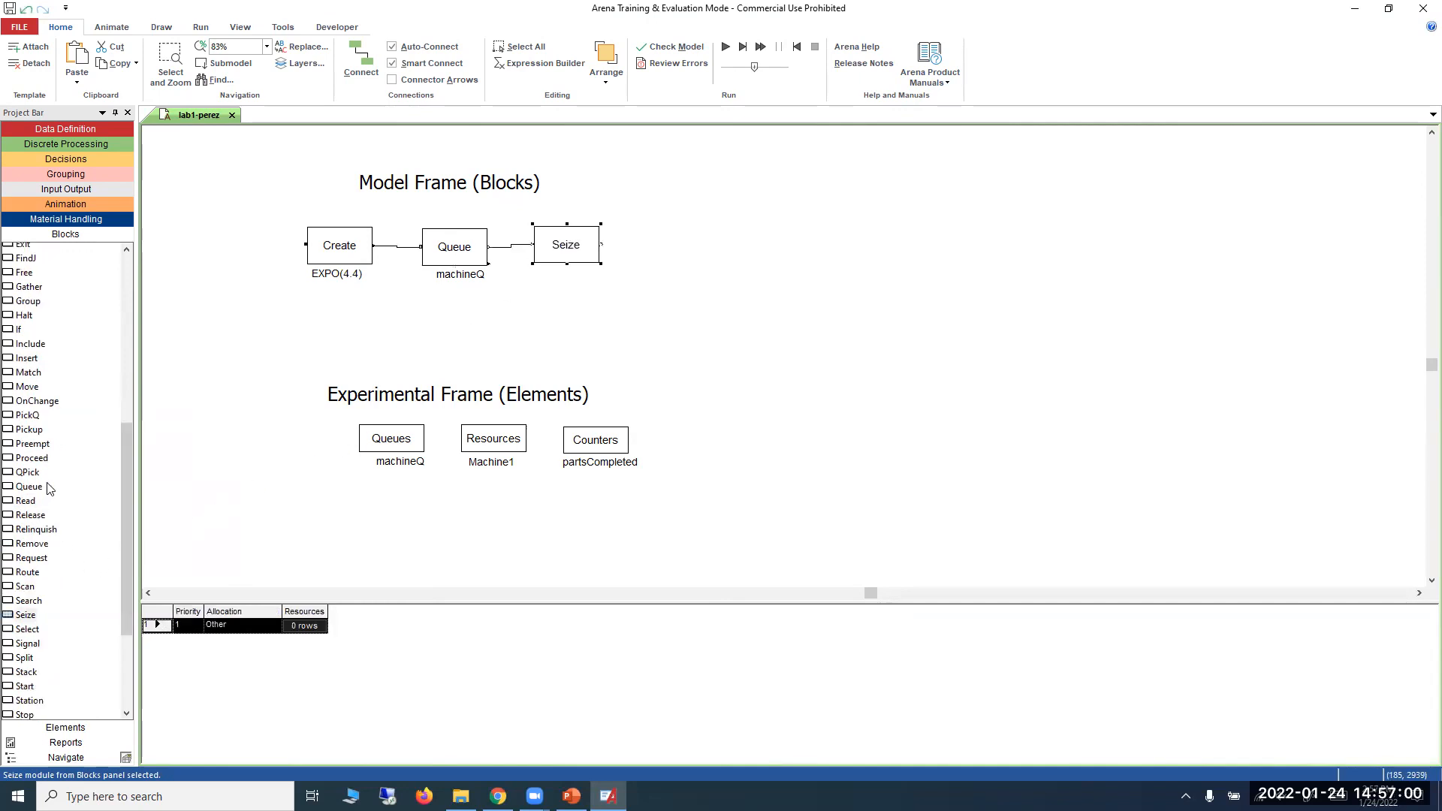
Add Delay and Release blocks in sequence after the Seize block, connecting each one to the block before it.
{"action": "scroll", "coordinate": [45, 491], "scroll_direction": "up", "scroll_amount": 3}
{"action": "left_click_drag", "start_coordinate": [28, 275], "coordinate": [633, 242]}
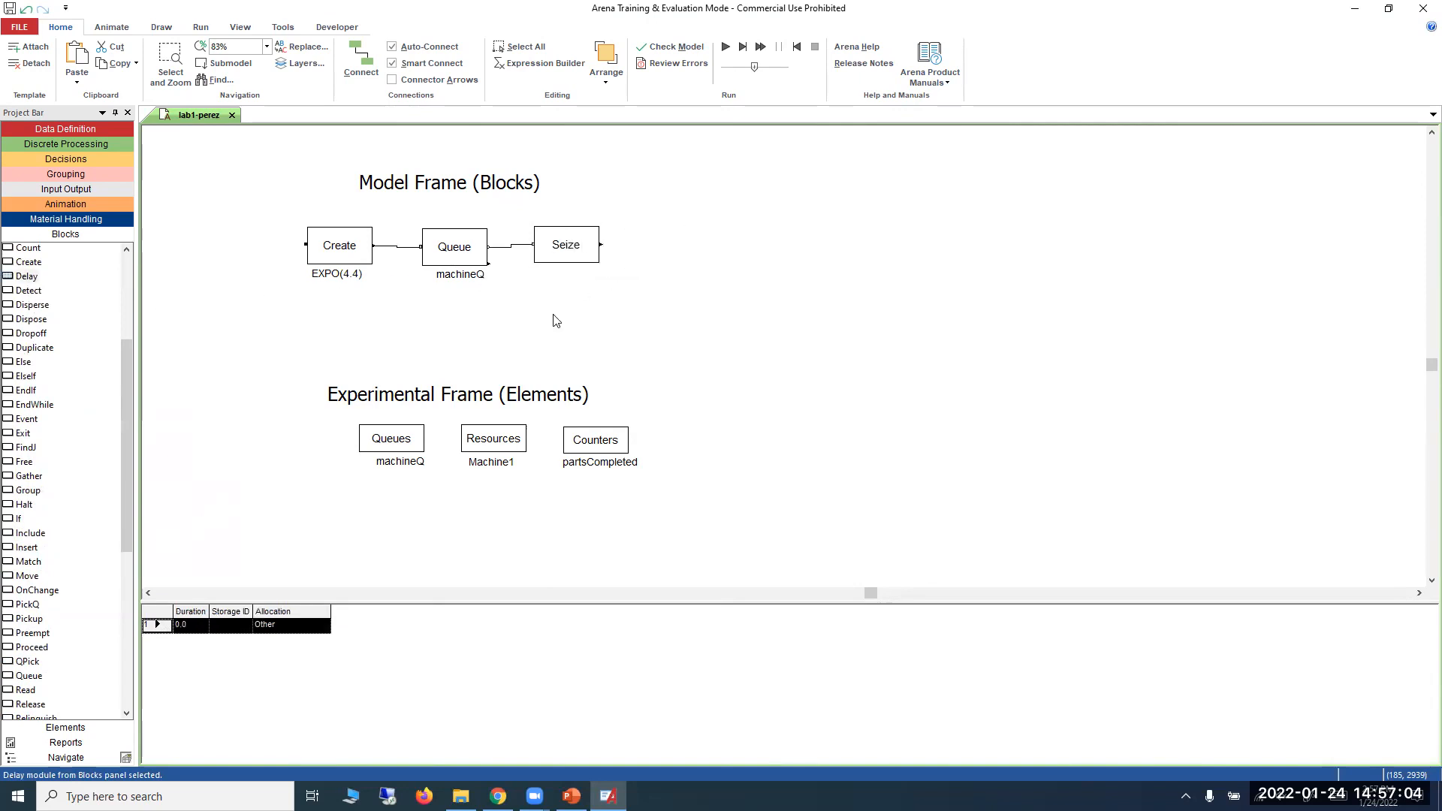
{"action": "scroll", "coordinate": [78, 549], "scroll_direction": "down", "scroll_amount": 1}
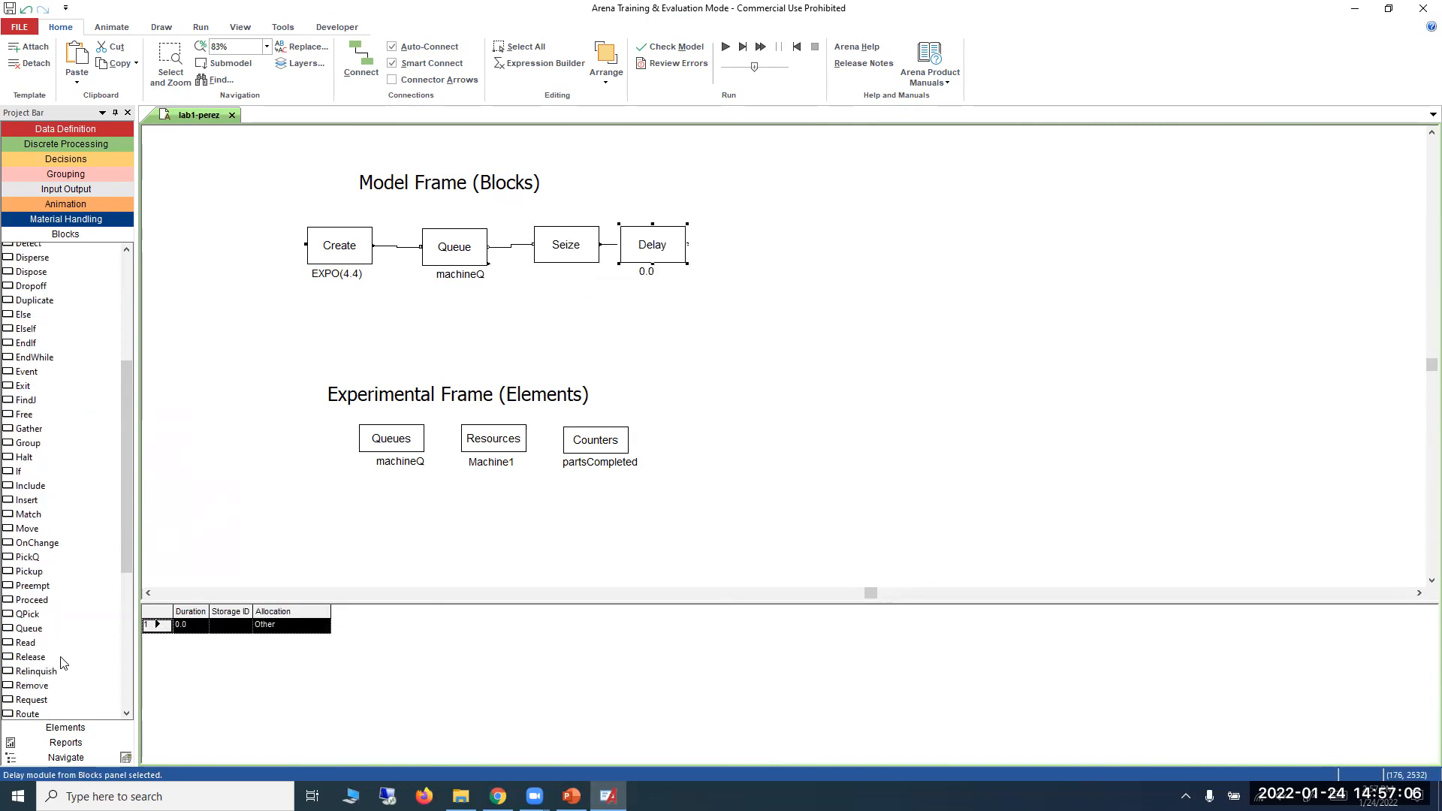
{"action": "left_click_drag", "start_coordinate": [47, 659], "coordinate": [710, 261]}
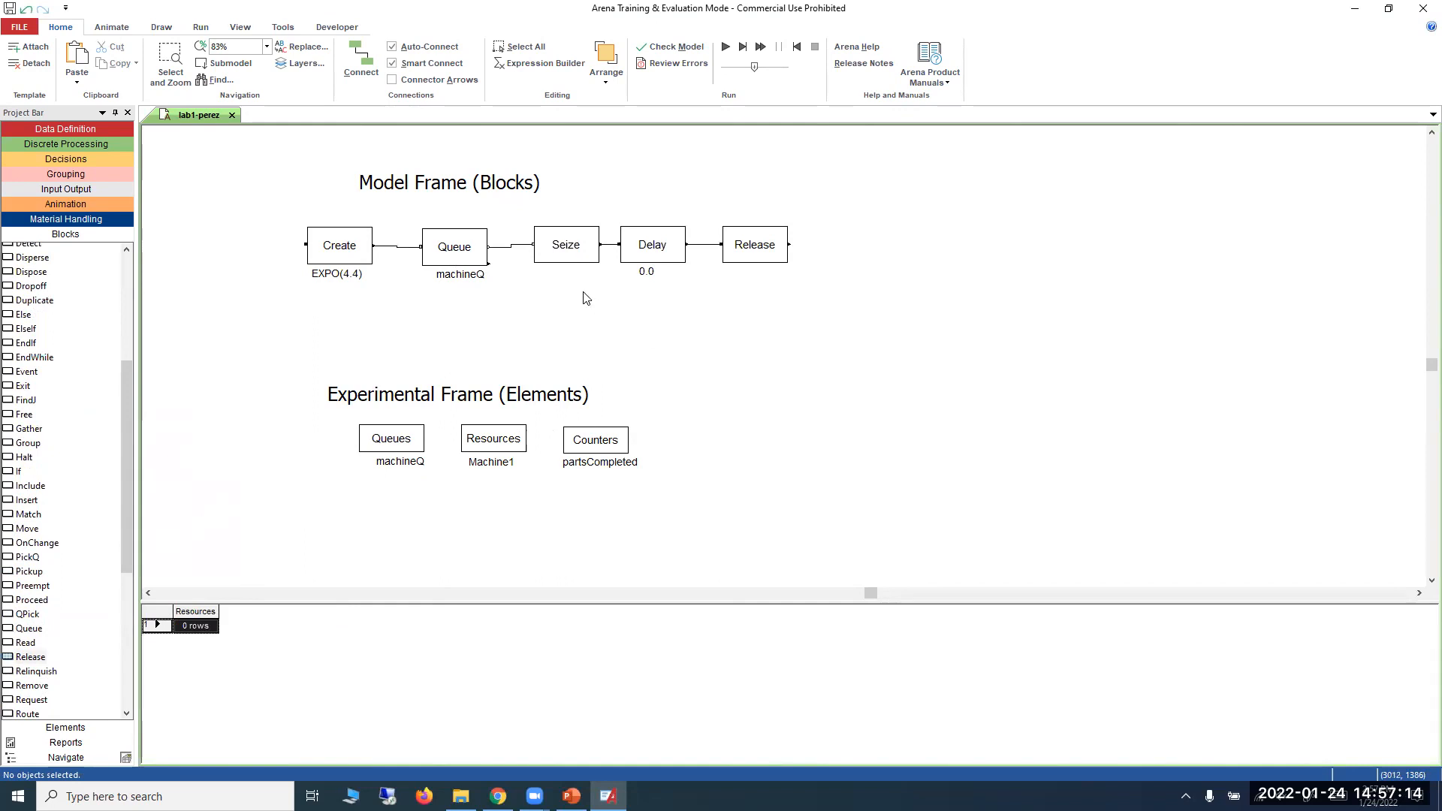
Add Machine1 to the Seize block's resources with 1 unit.
{"action": "double_click", "coordinate": [558, 250]}
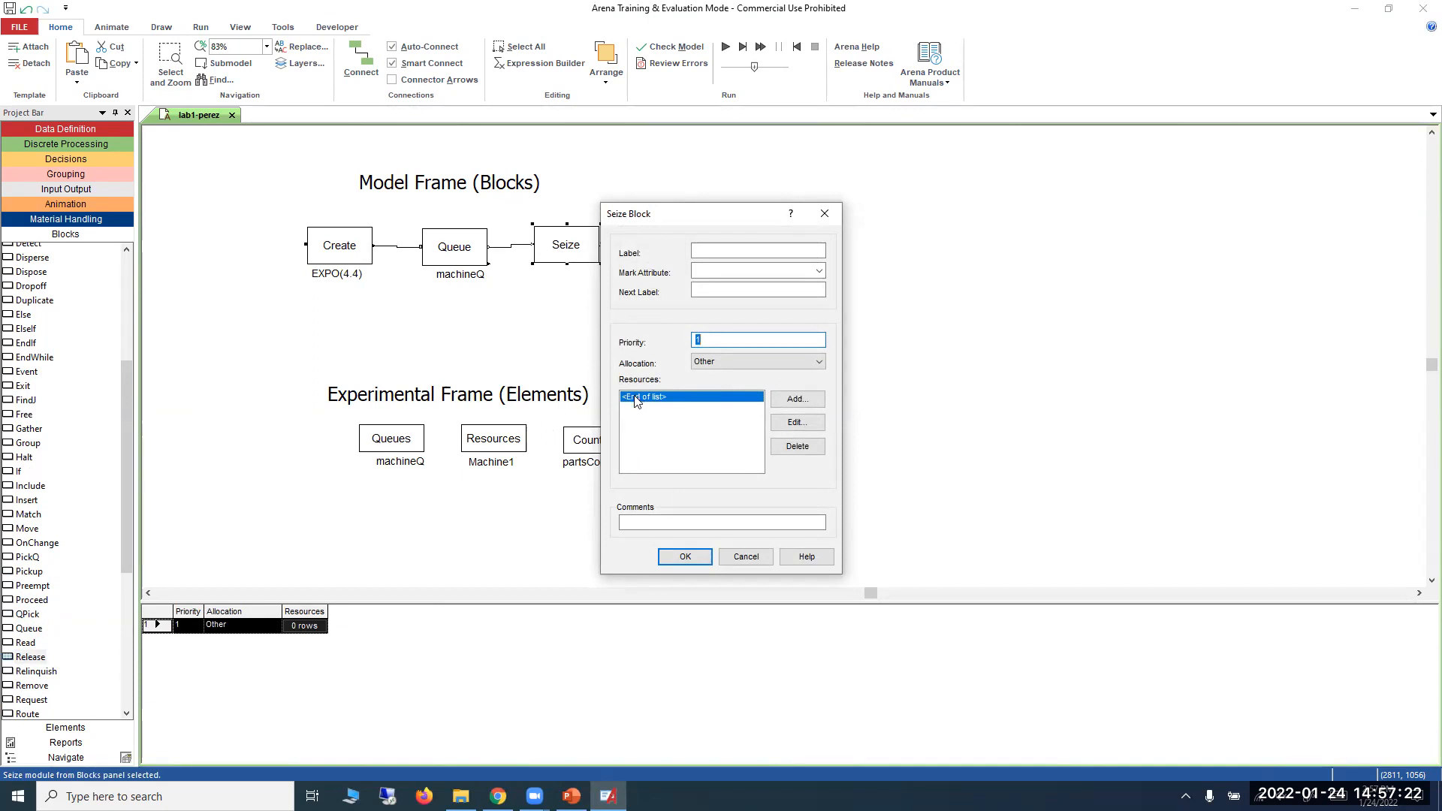
{"action": "left_click", "coordinate": [790, 409]}
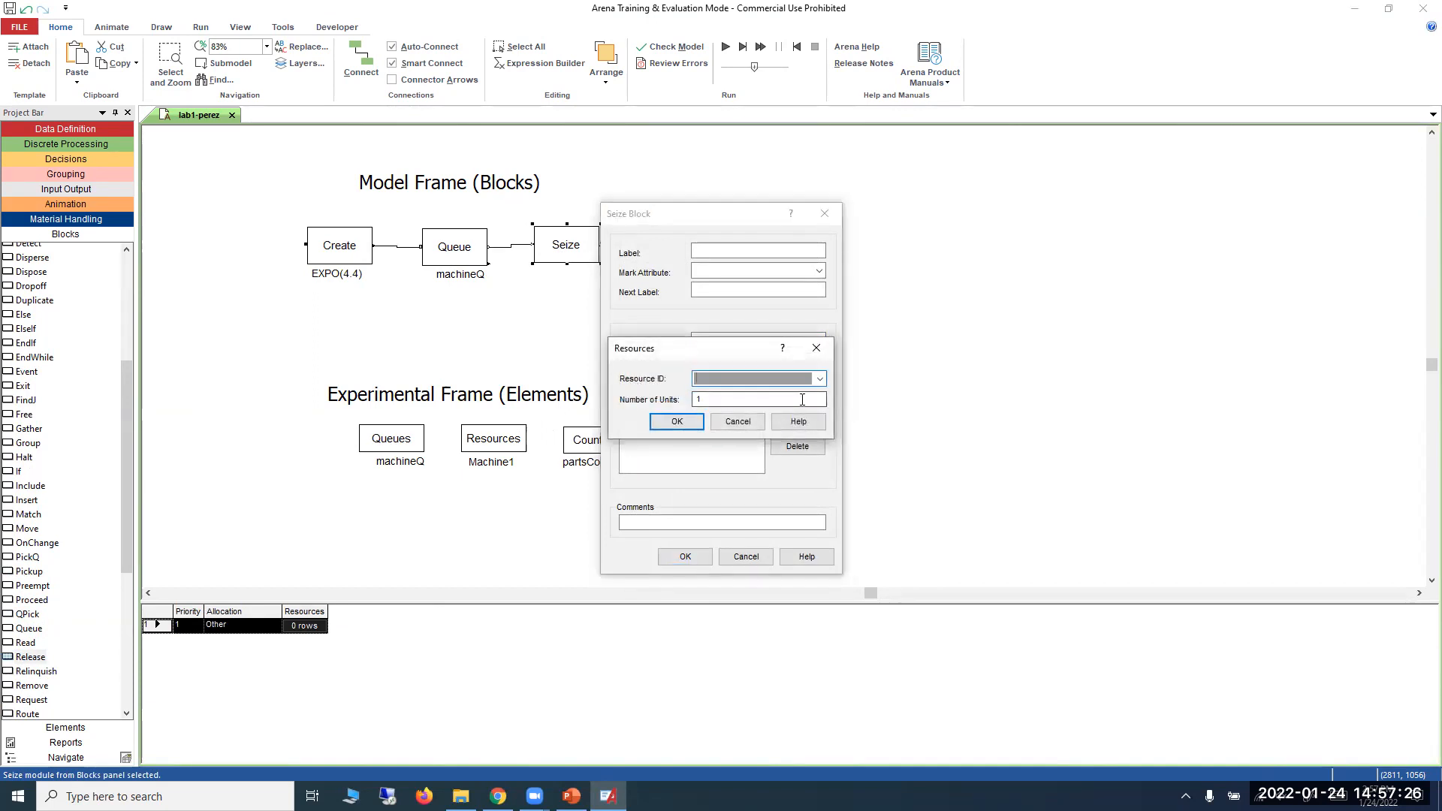
{"action": "left_click", "coordinate": [818, 380]}
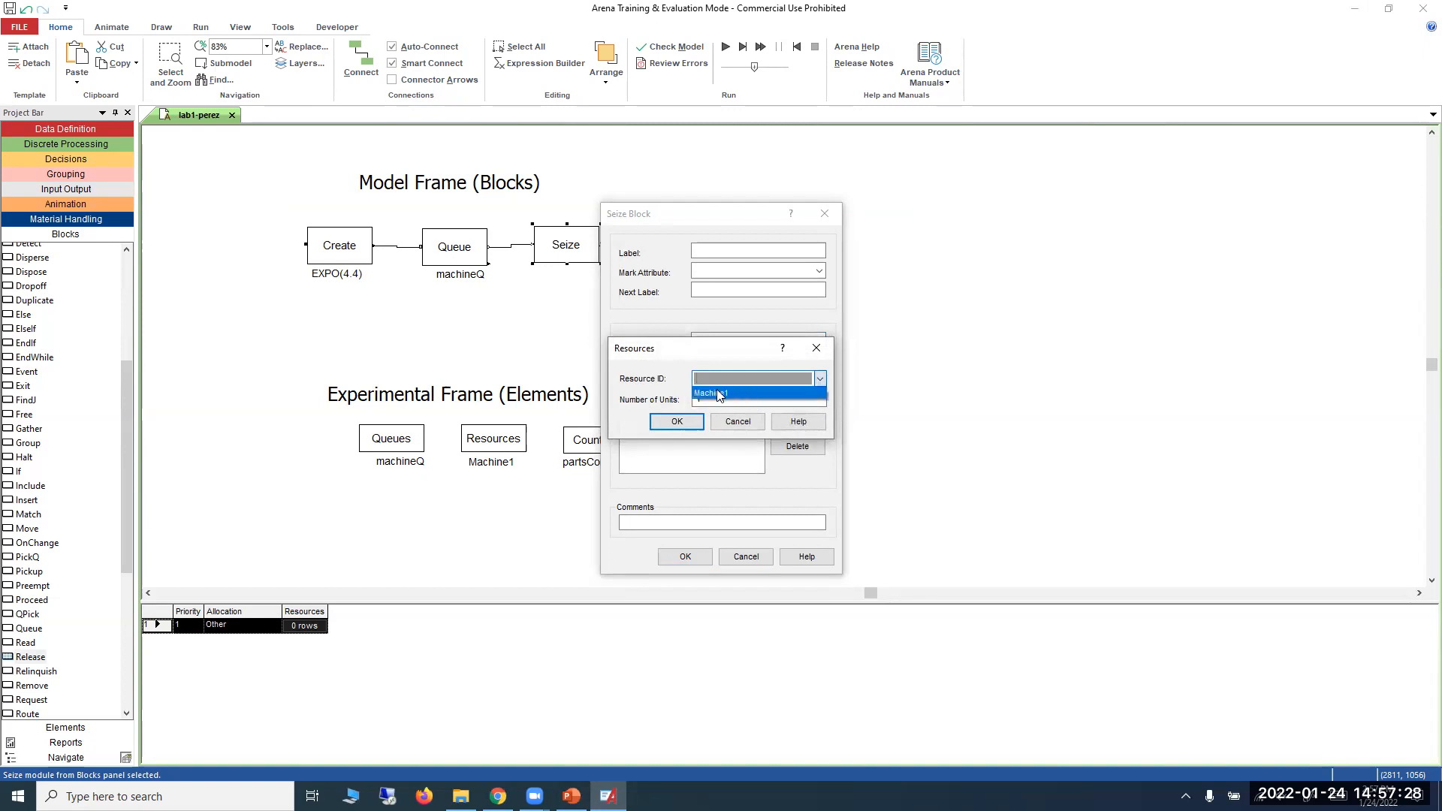
{"action": "left_click", "coordinate": [718, 394]}
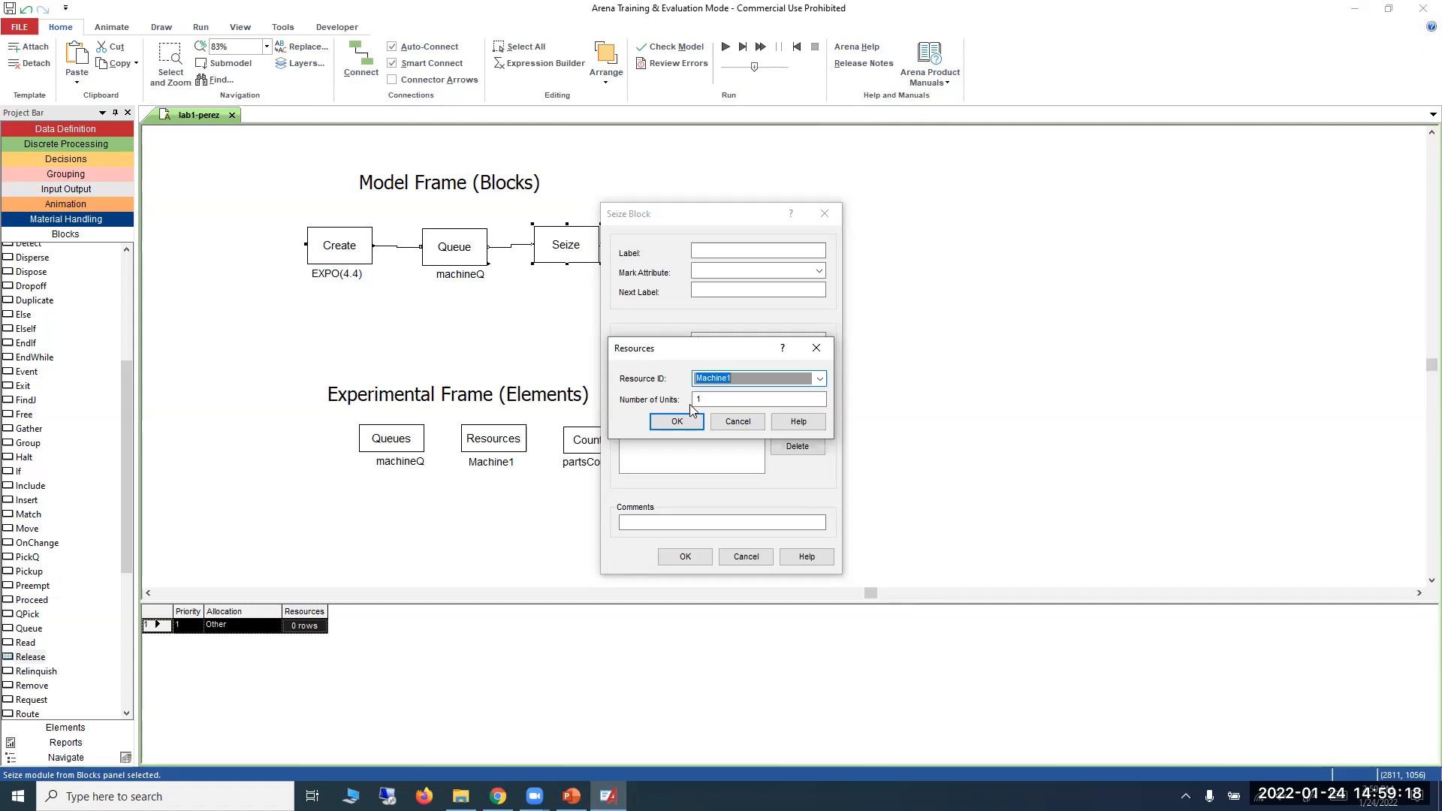
{"action": "left_click", "coordinate": [691, 421]}
{"action": "left_click", "coordinate": [680, 557]}
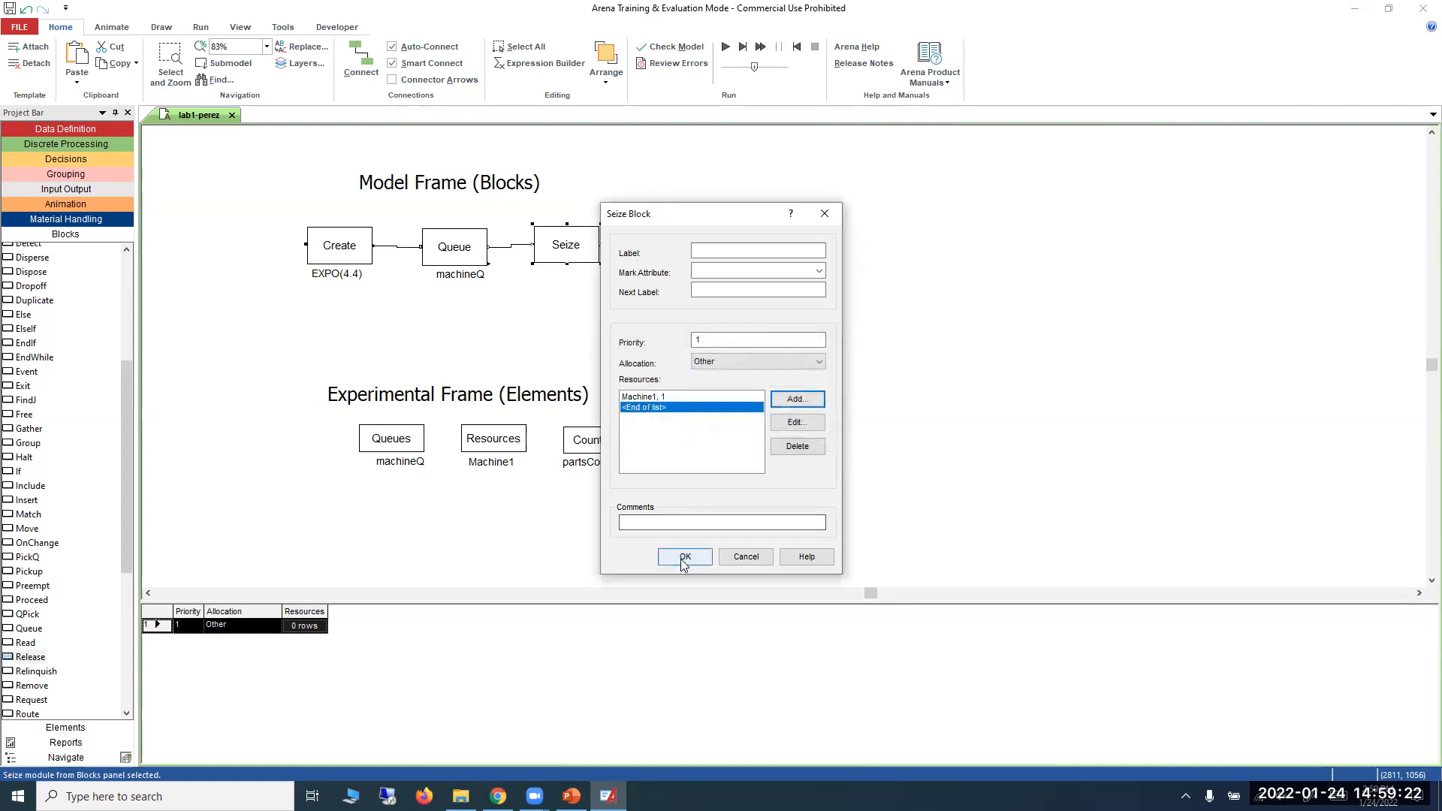
Try a capacity of 3 for Machine1 in the Resources element, leaving the entry with a capacity of 1.
{"action": "double_click", "coordinate": [500, 443]}
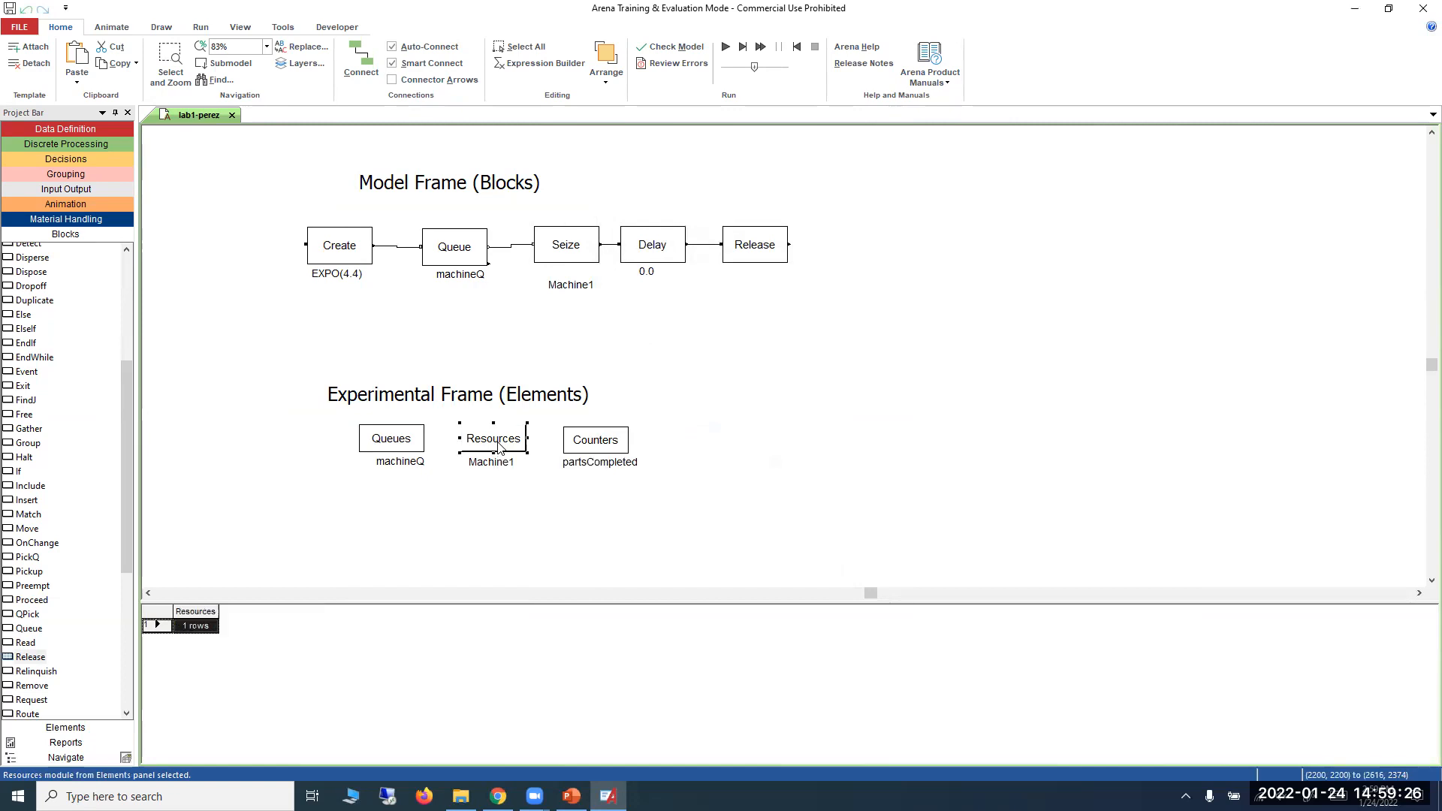
{"action": "left_click", "coordinate": [795, 361]}
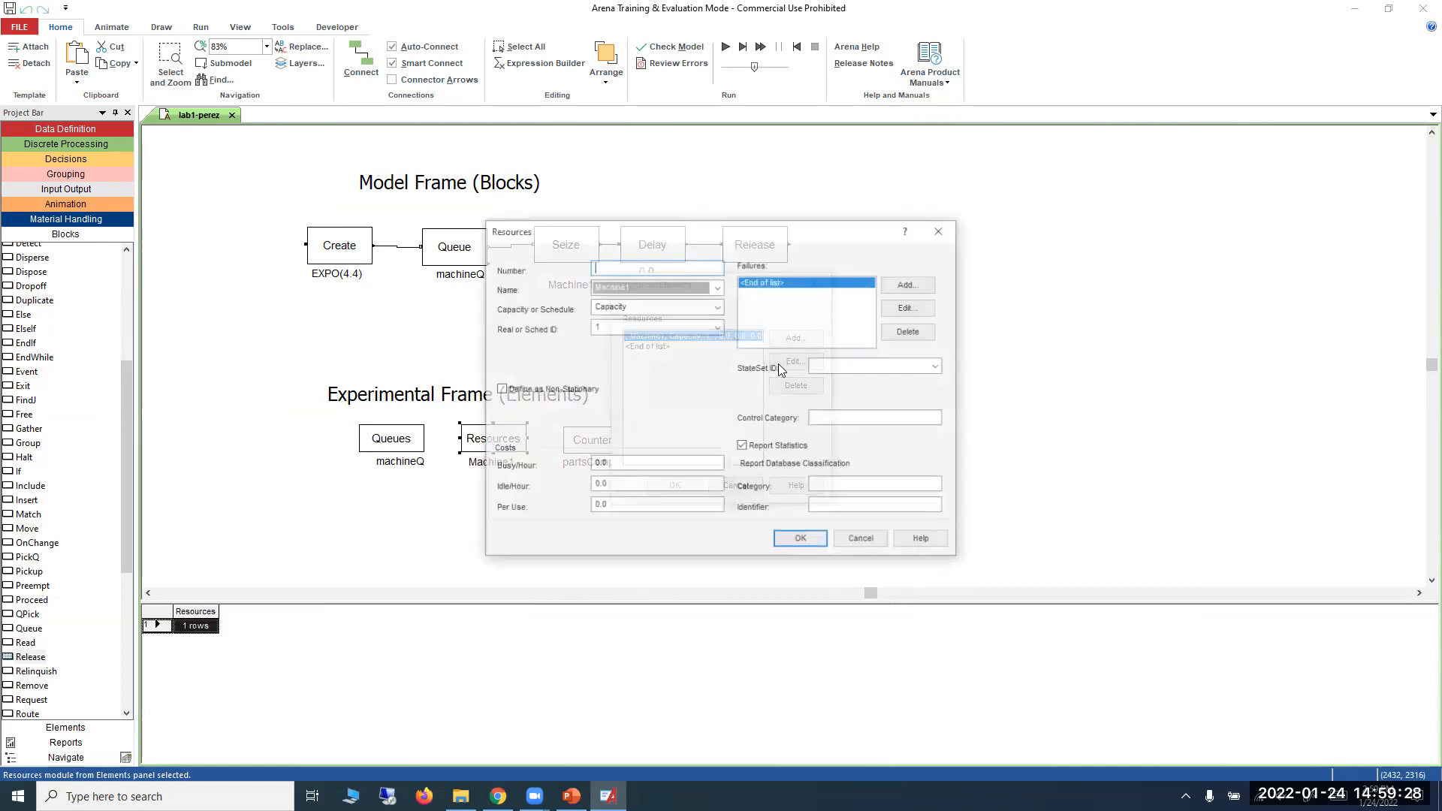
{"action": "left_click", "coordinate": [597, 326]}
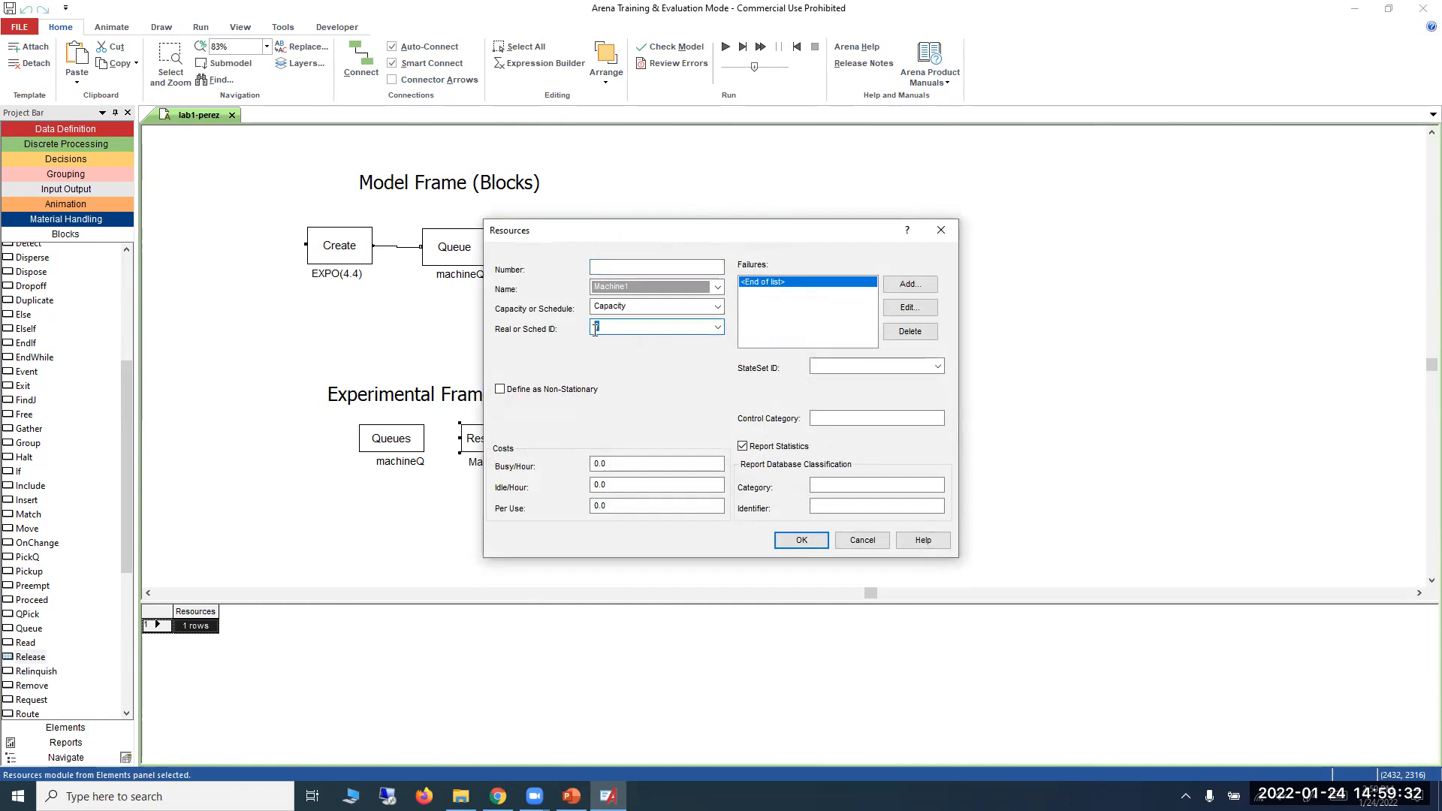
{"action": "type", "text": "3"}
{"action": "key", "text": "BackSpace"}
{"action": "left_click", "coordinate": [785, 538]}
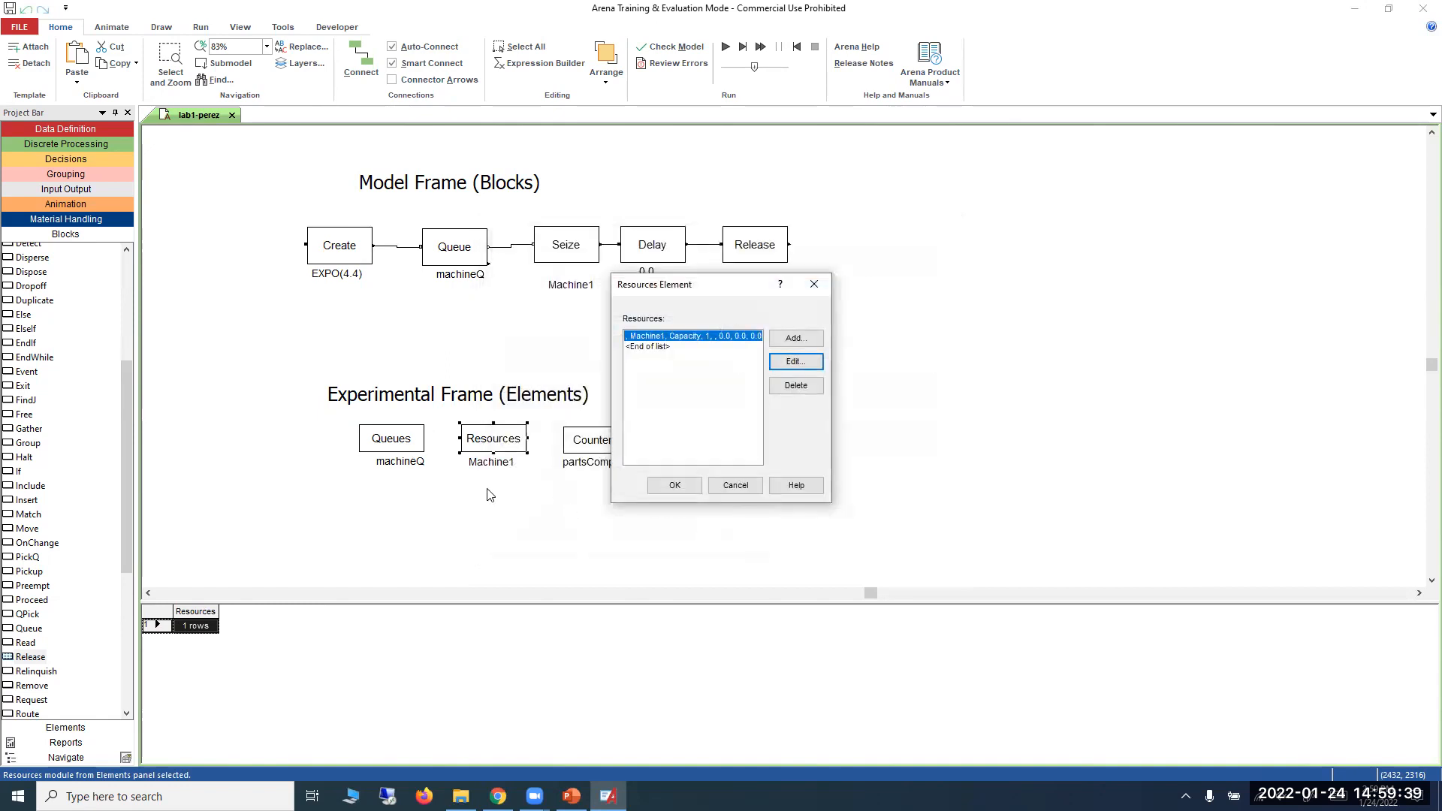
{"action": "left_click", "coordinate": [693, 492]}
Review the Machine1 resource entry in the Seize block and shift the Machine1 label up close beneath the block.
{"action": "left_click", "coordinate": [588, 259]}
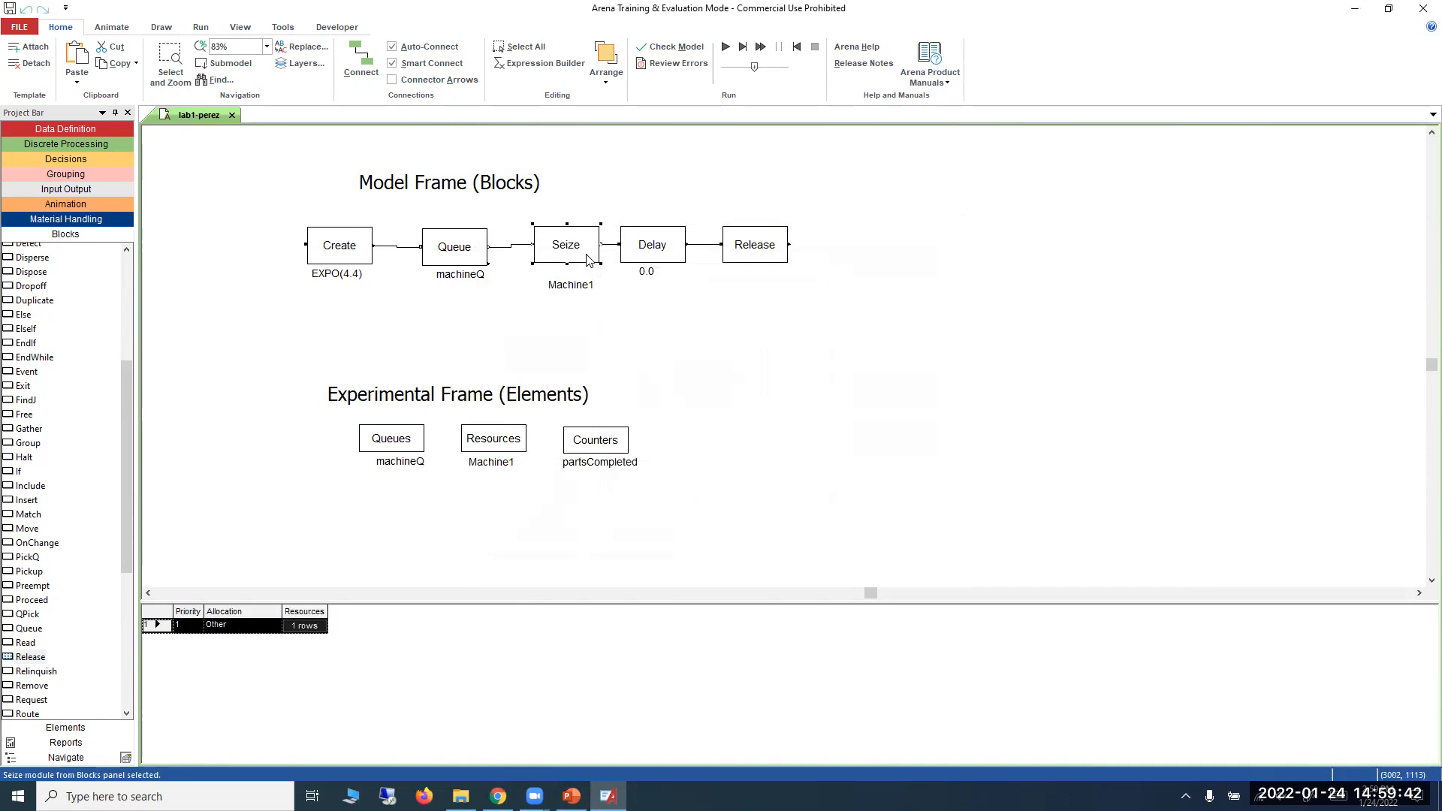
{"action": "double_click", "coordinate": [588, 259]}
{"action": "left_click", "coordinate": [796, 422]}
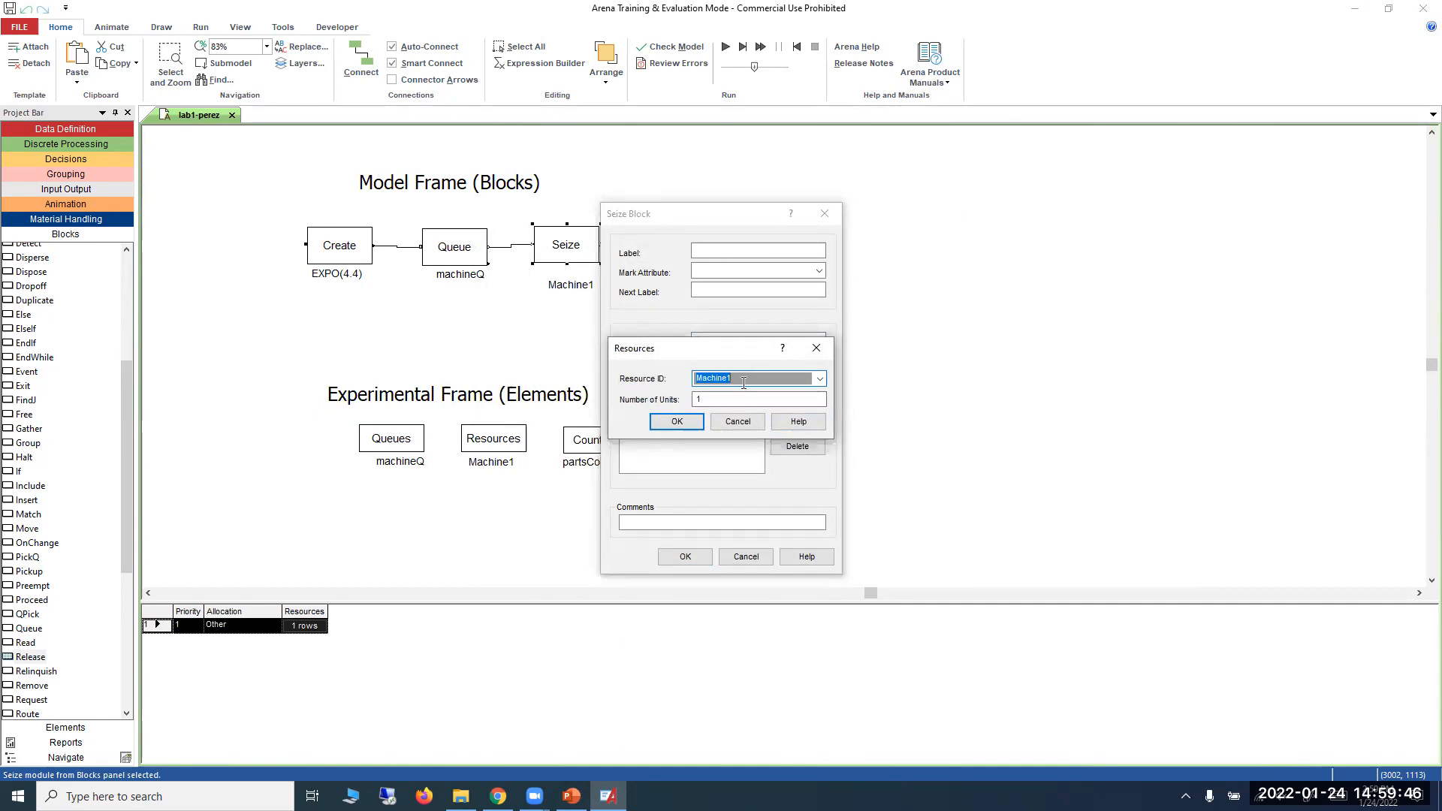
{"action": "left_click", "coordinate": [701, 423]}
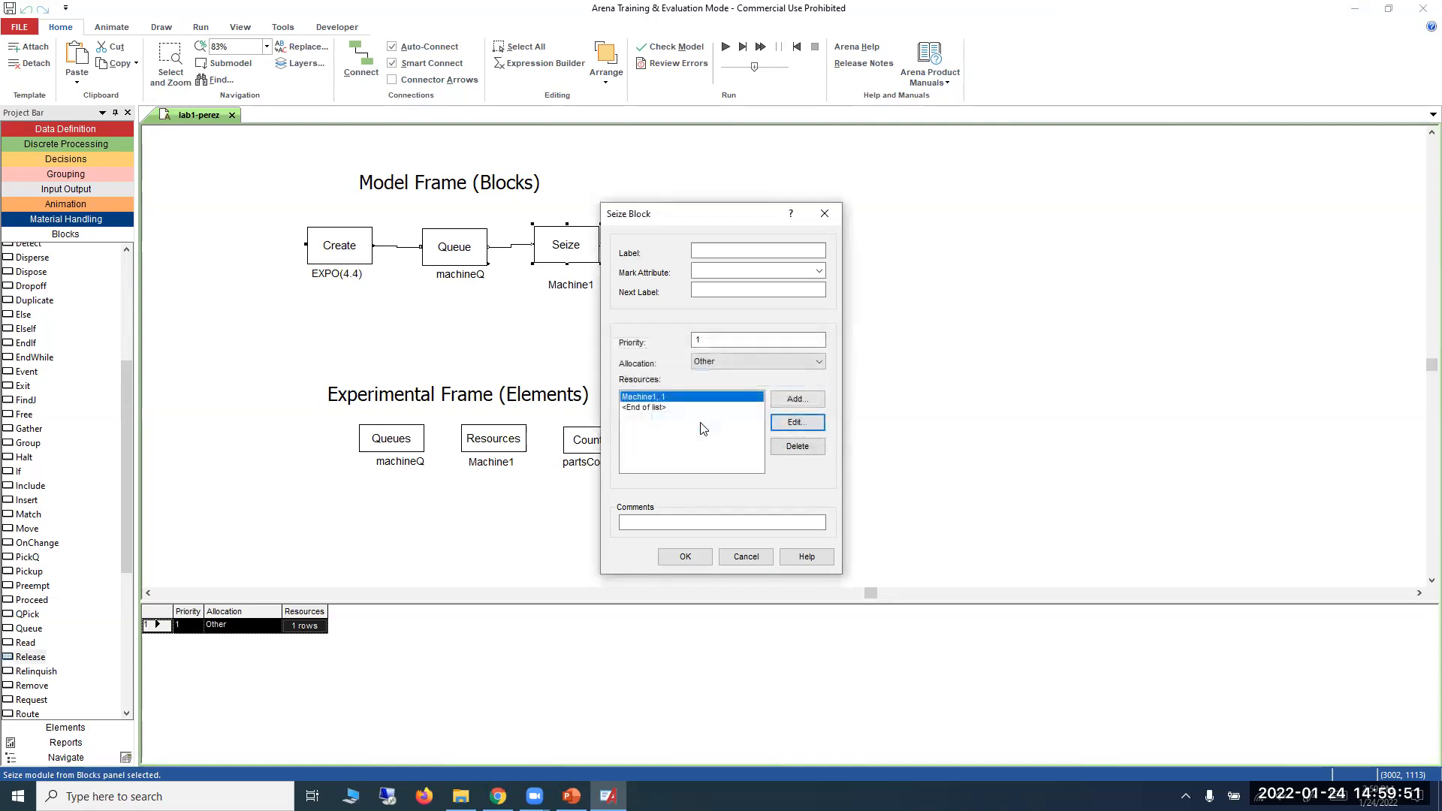
{"action": "left_click", "coordinate": [701, 558]}
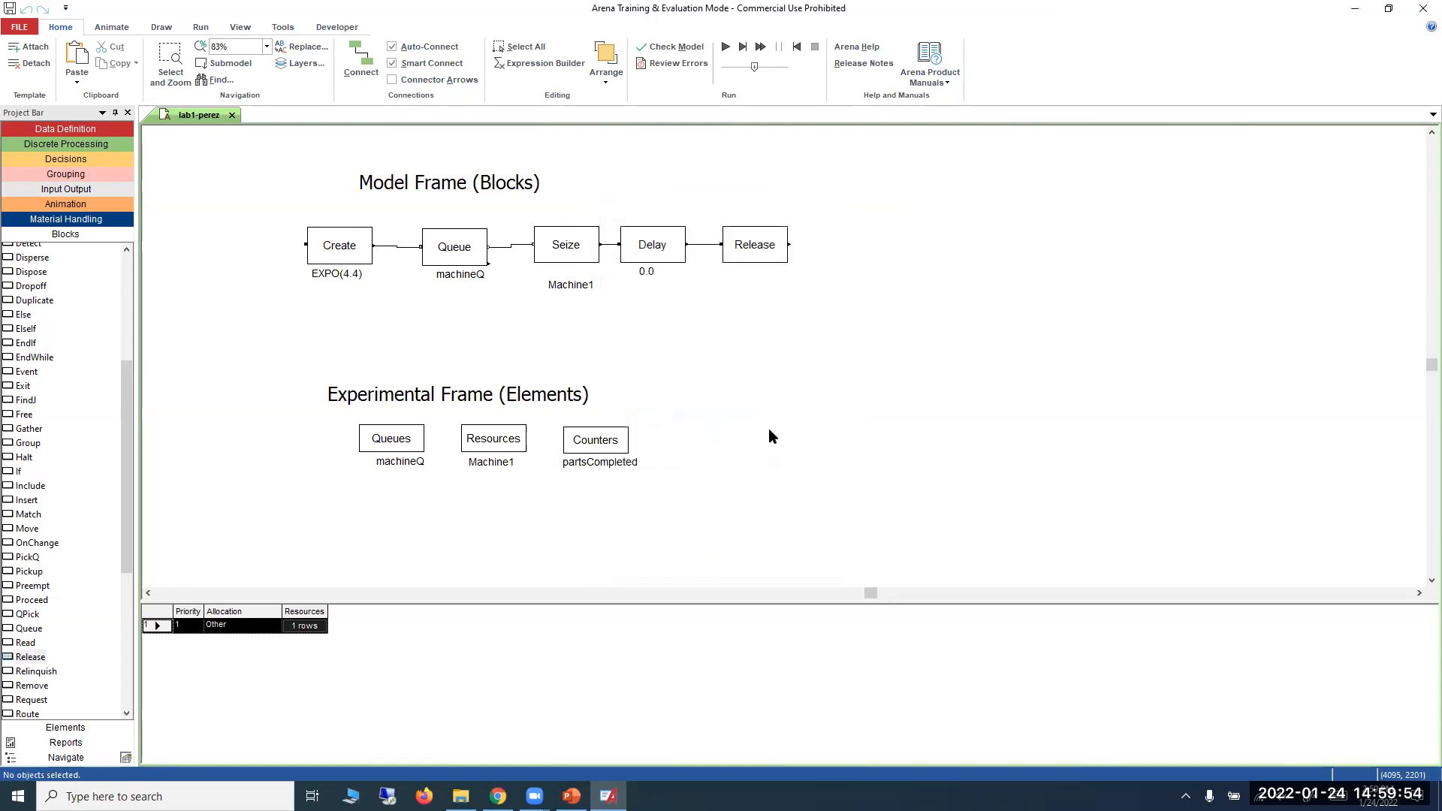
{"action": "left_click", "coordinate": [579, 284]}
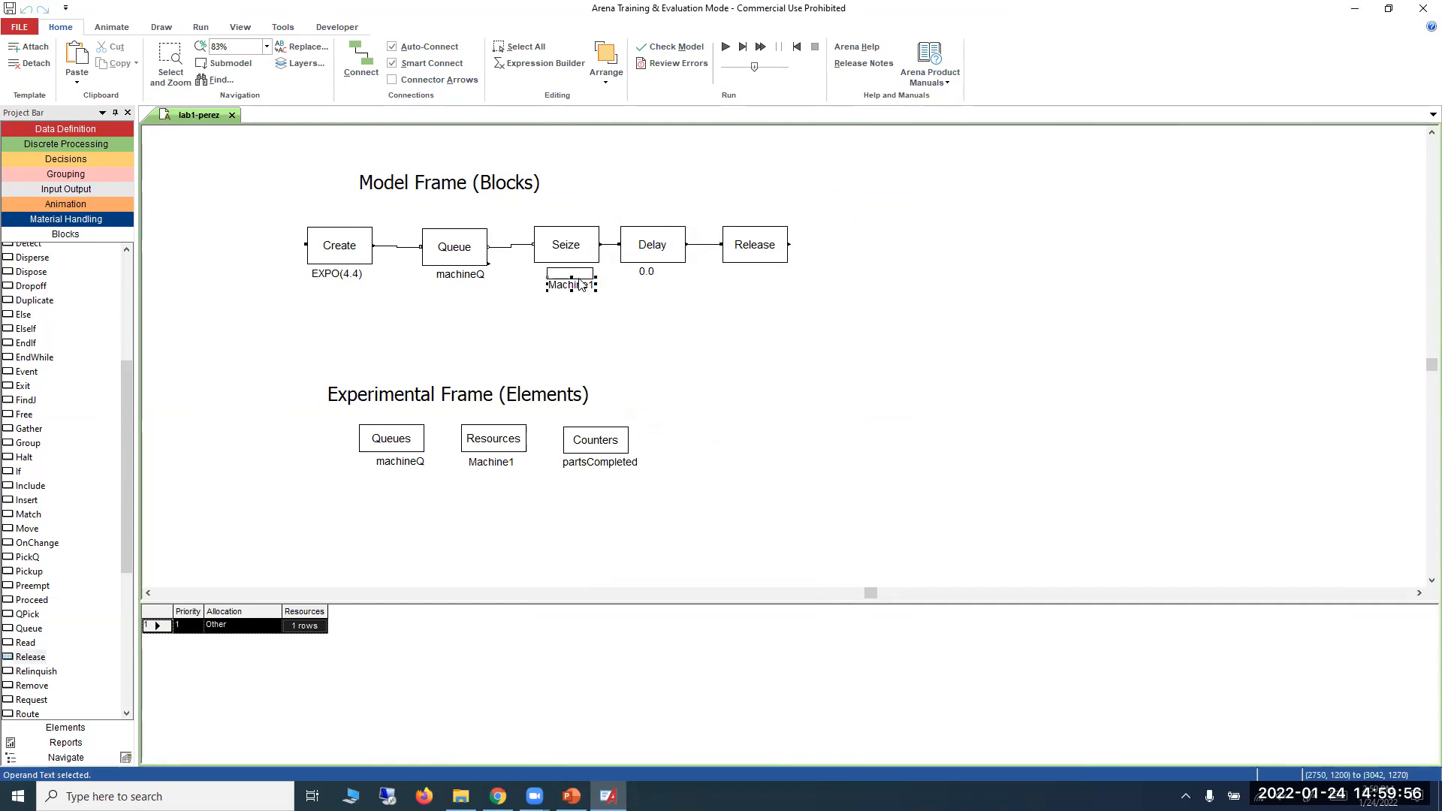
Open the Delay block's settings, switch to PowerPoint and delete the red ink annotations from the First Example slide.
{"action": "double_click", "coordinate": [635, 259]}
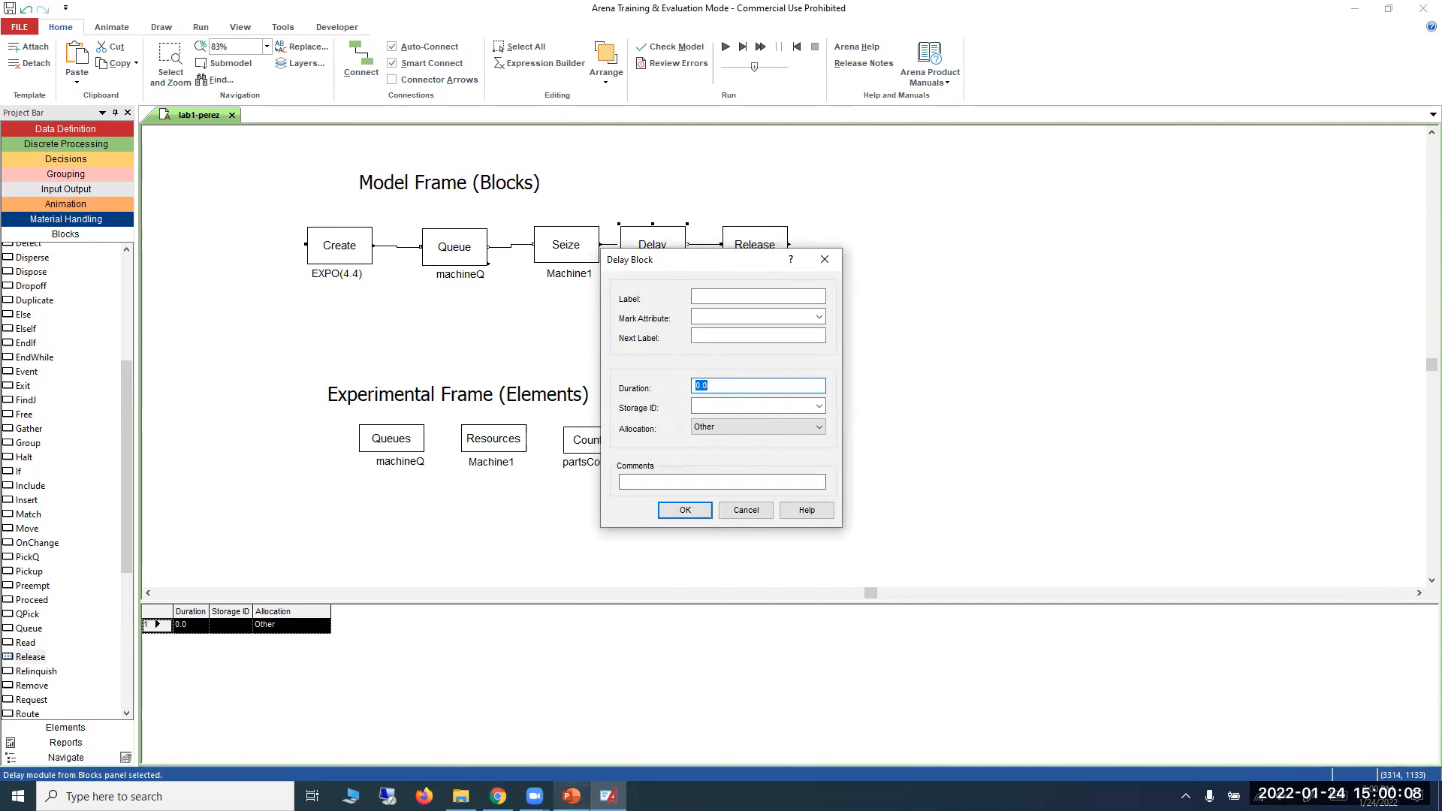
{"action": "left_click", "coordinate": [571, 796]}
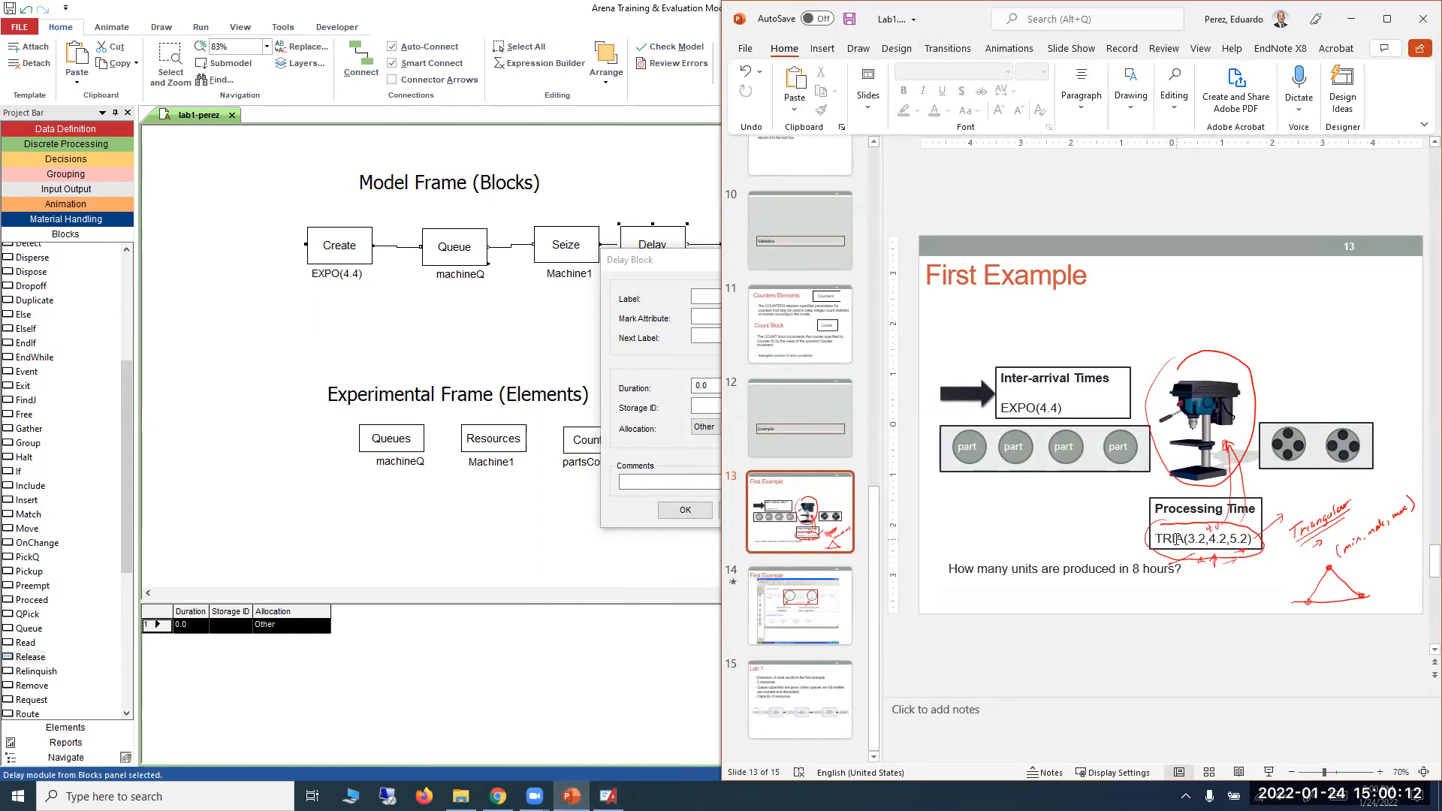
{"action": "left_click", "coordinate": [1162, 539]}
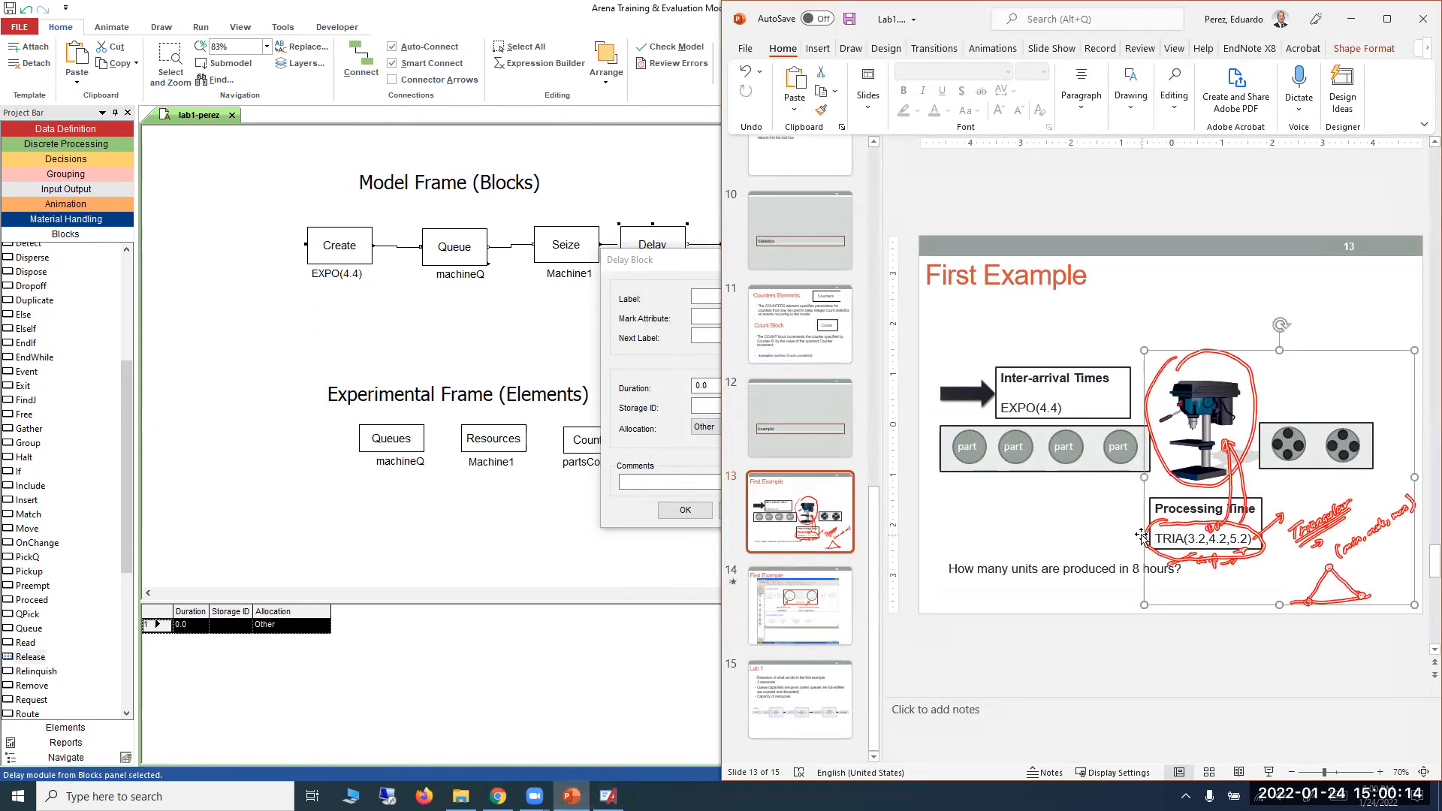
{"action": "key", "text": "Delete"}
Try to paste the slide's processing time TRIA(3.2,4.2,5.2) into the Delay block's Duration in Arena, and clear the field.
{"action": "left_click", "coordinate": [1199, 539]}
{"action": "left_click_drag", "start_coordinate": [1253, 539], "coordinate": [1167, 539]}
{"action": "right_click", "coordinate": [1168, 538]}
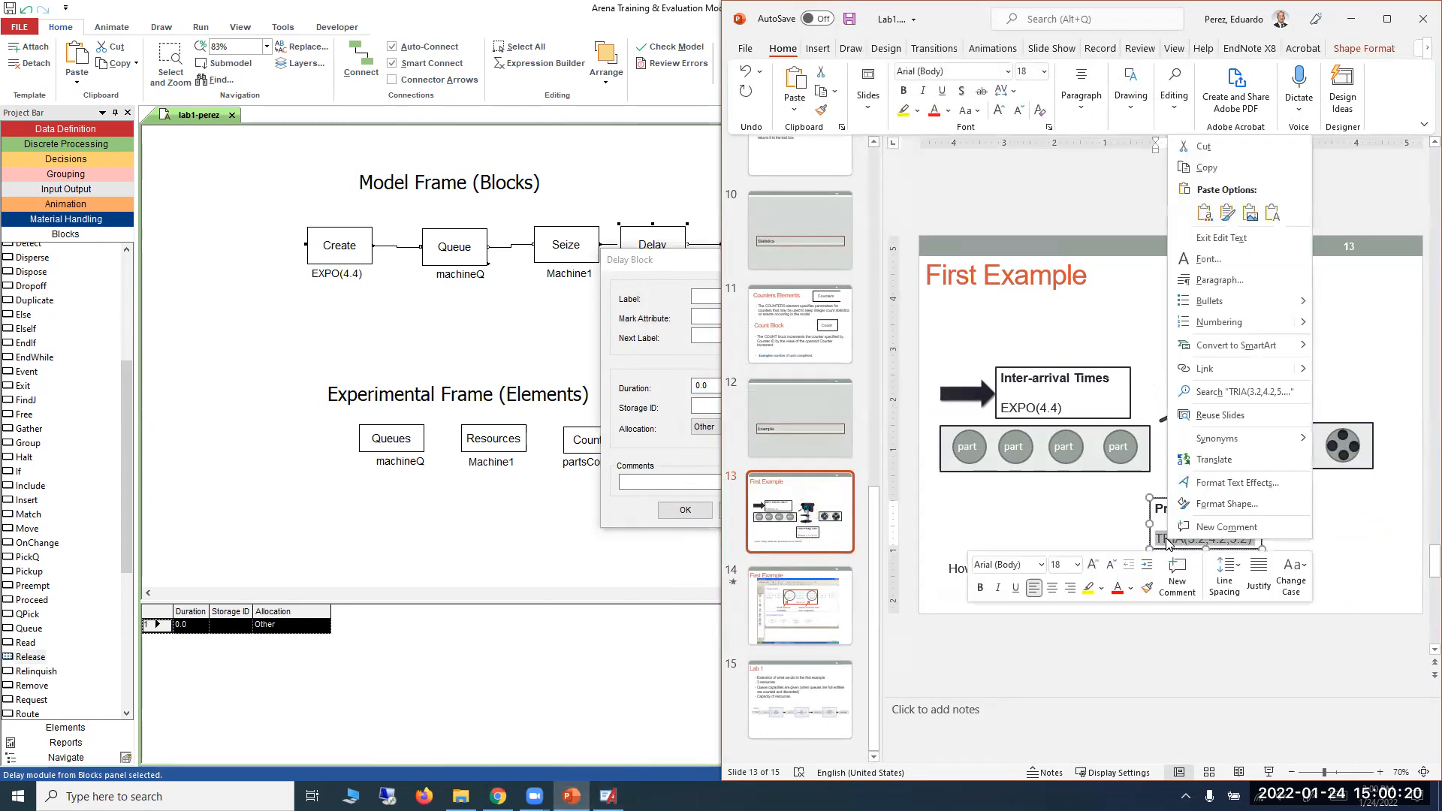
{"action": "left_click", "coordinate": [1223, 169]}
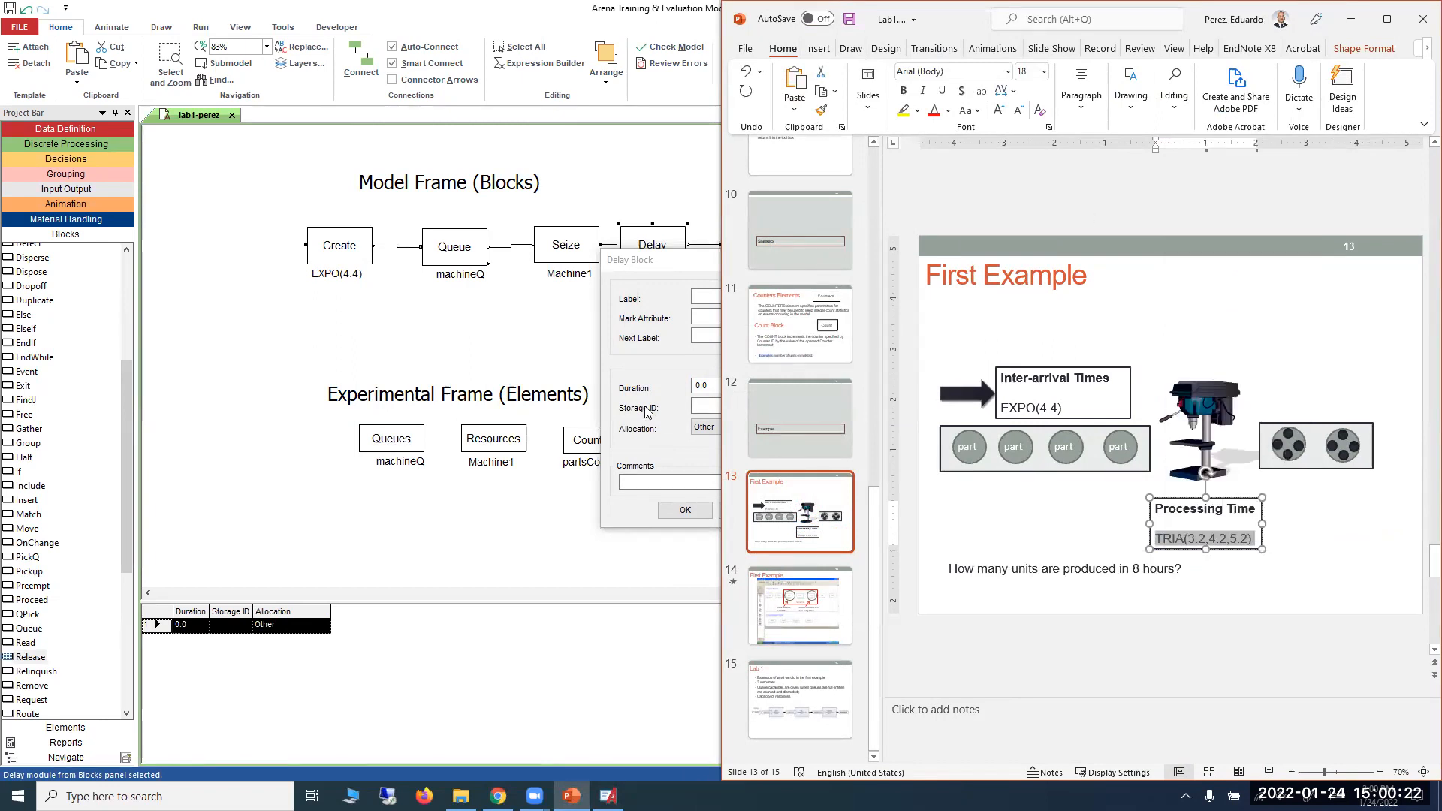
{"action": "left_click", "coordinate": [700, 389]}
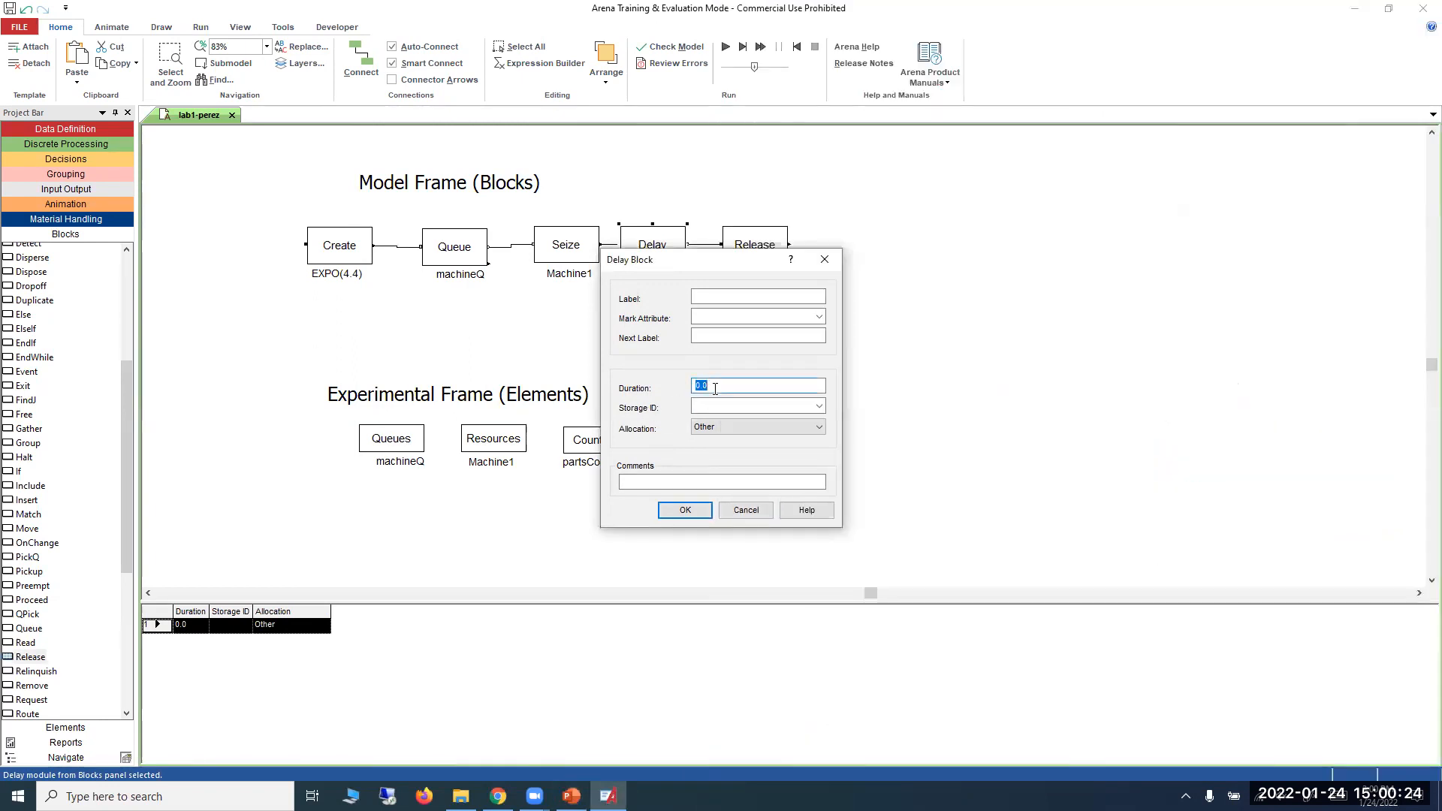
{"action": "key", "text": "ctrl+v"}
{"action": "key", "text": "BackSpace"}
{"action": "key", "text": "BackSpace"}
{"action": "key", "text": "BackSpace"}
{"action": "key", "text": "BackSpace"}
{"action": "key", "text": "BackSpace"}
{"action": "key", "text": "BackSpace"}
{"action": "key", "text": "BackSpace"}
{"action": "key", "text": "BackSpace"}
{"action": "key", "text": "BackSpace"}
{"action": "key", "text": "BackSpace"}
{"action": "key", "text": "BackSpace"}
{"action": "key", "text": "BackSpace"}
{"action": "key", "text": "BackSpace"}
{"action": "key", "text": "BackSpace"}
{"action": "key", "text": "BackSpace"}
{"action": "key", "text": "BackSpace"}
{"action": "key", "text": "BackSpace"}
Open the Expression Builder for the Delay block's Duration and choose the Triangular random distribution.
{"action": "right_click", "coordinate": [718, 384]}
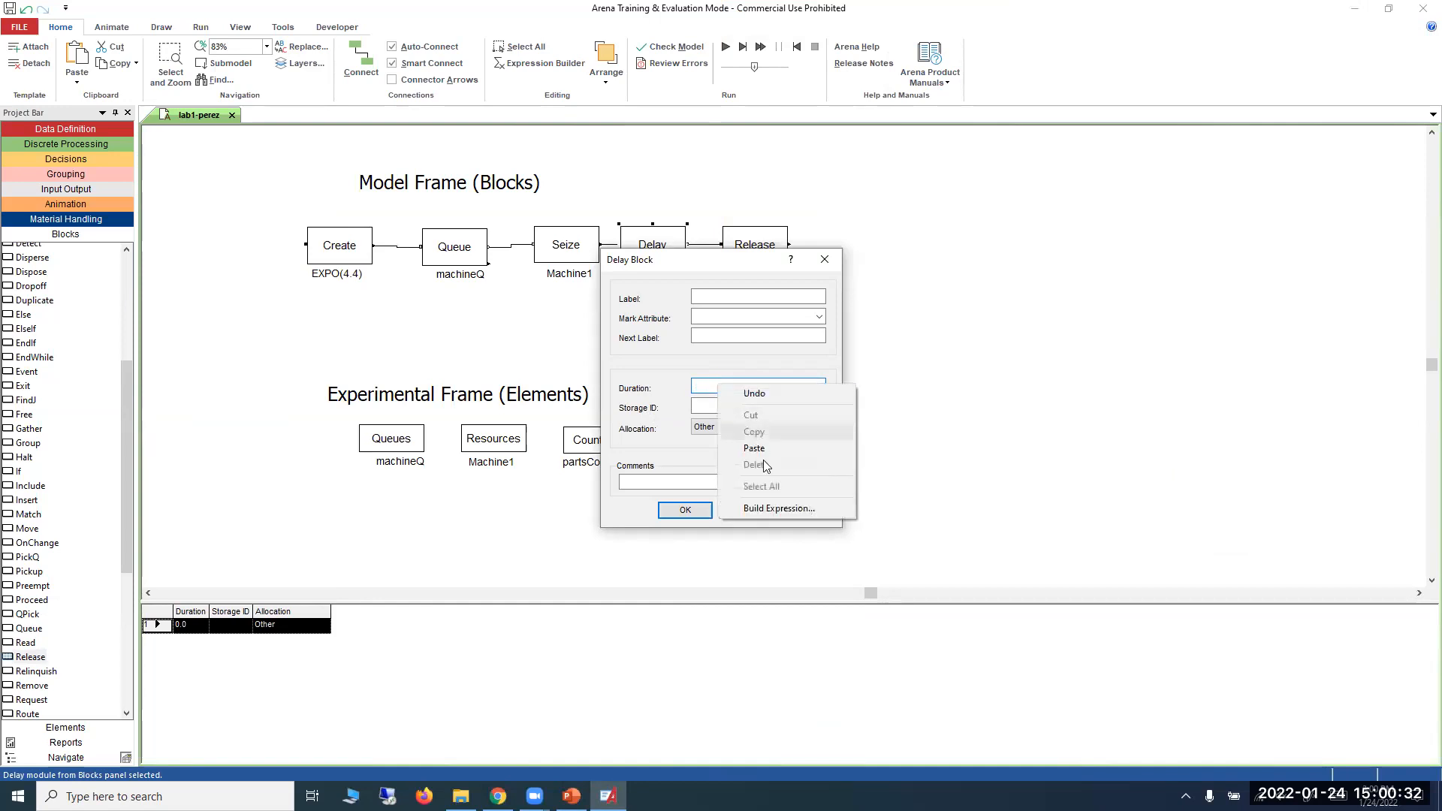
{"action": "left_click", "coordinate": [768, 508]}
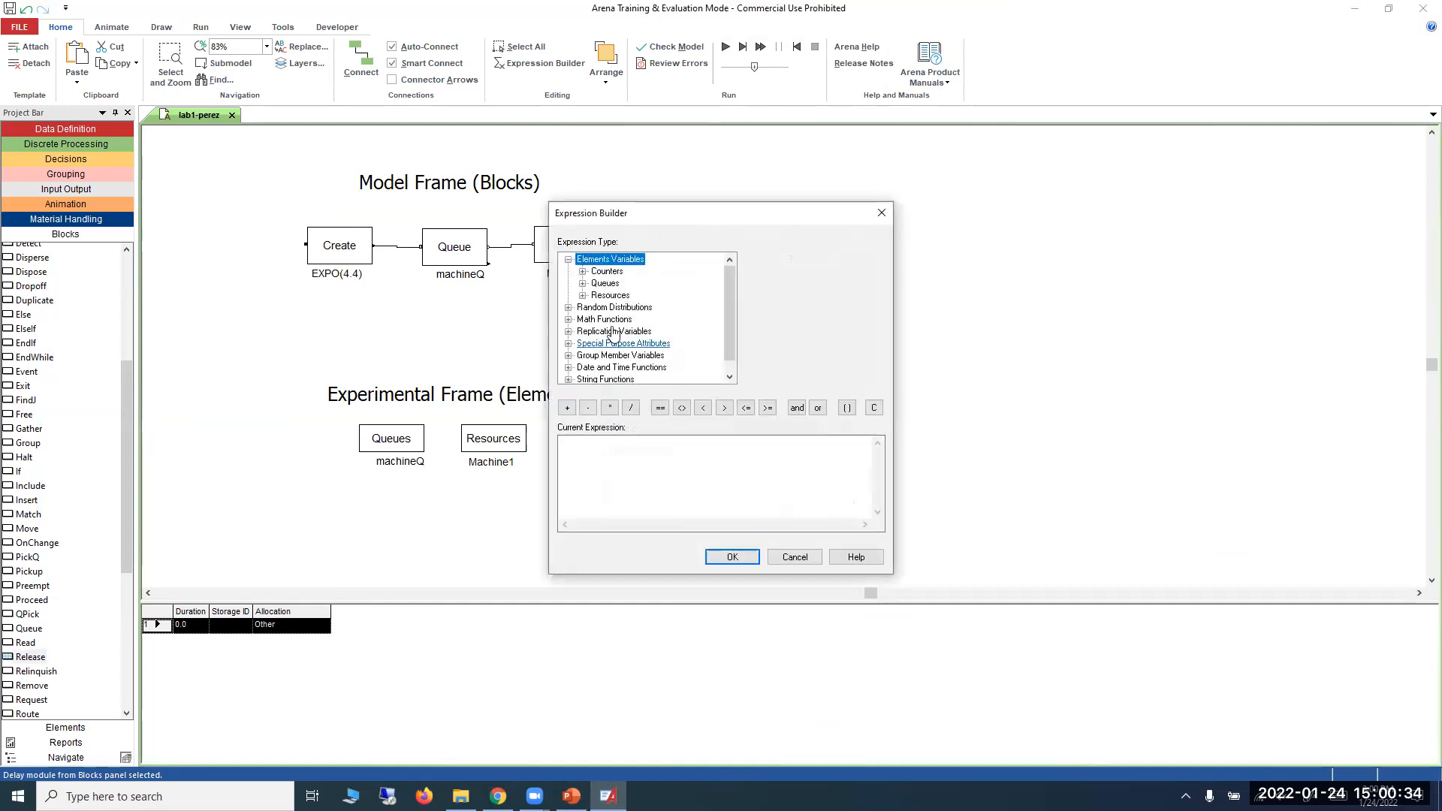
{"action": "left_click", "coordinate": [568, 307]}
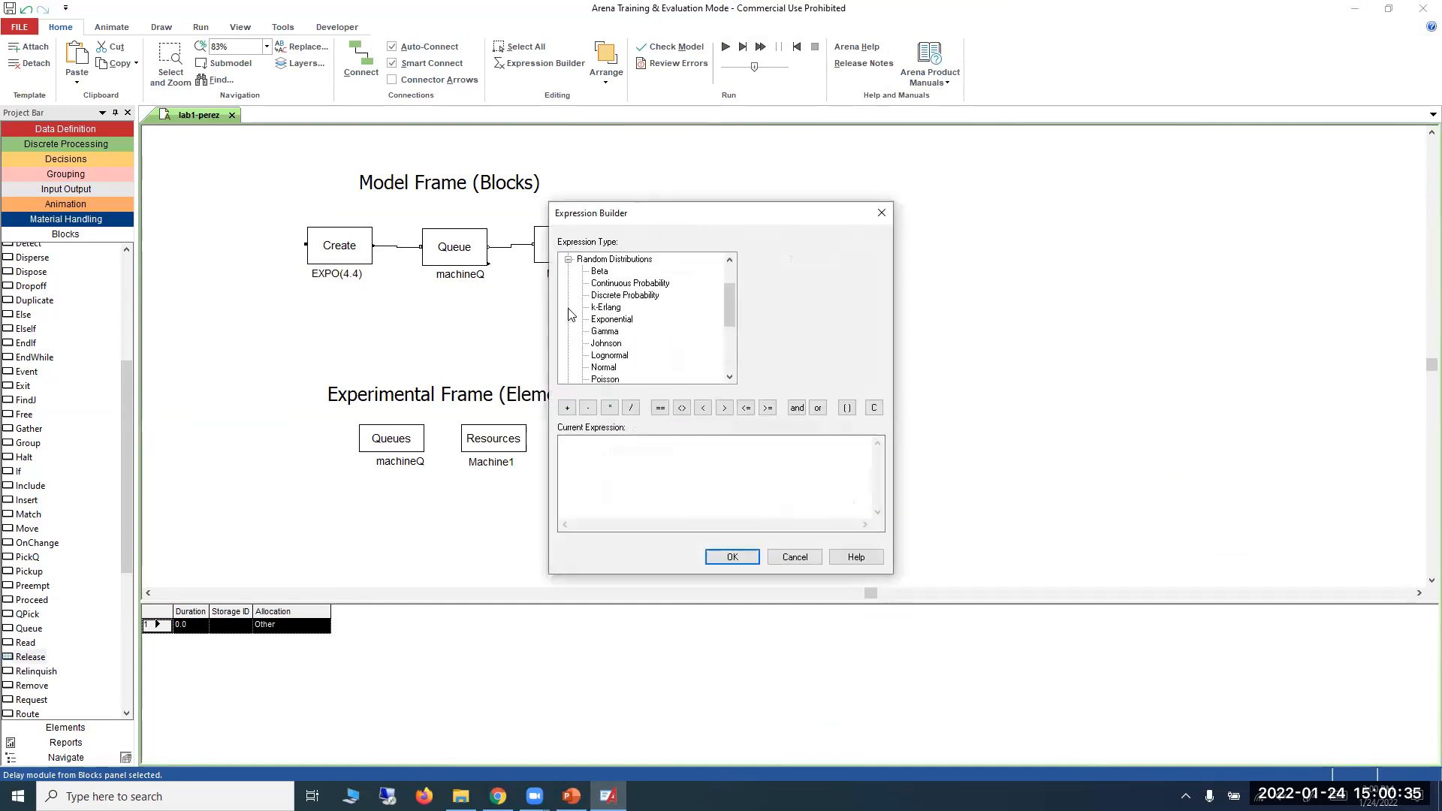
{"action": "scroll", "coordinate": [627, 327], "scroll_direction": "down", "scroll_amount": 2}
{"action": "left_click", "coordinate": [620, 321]}
{"action": "scroll", "coordinate": [623, 331], "scroll_direction": "down", "scroll_amount": 1}
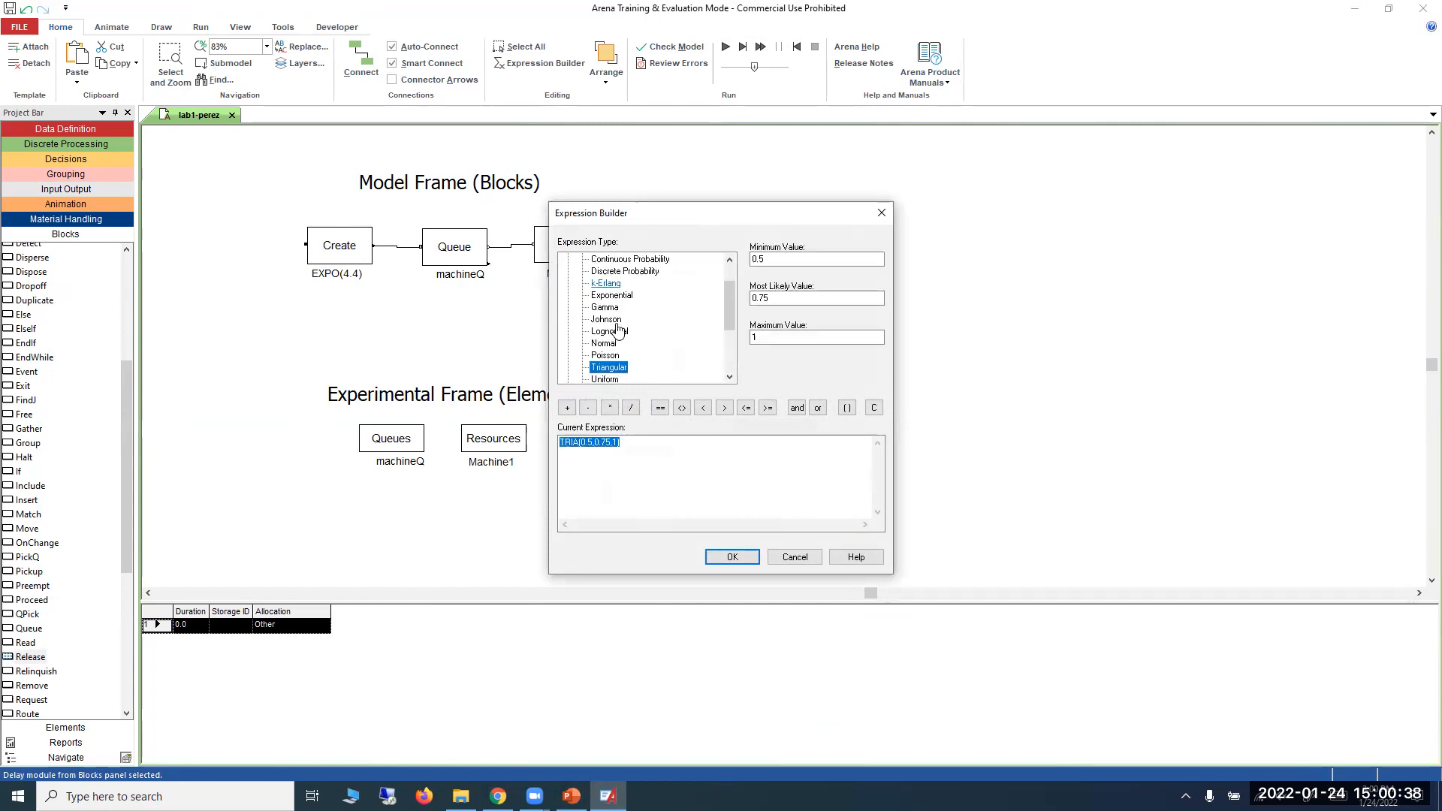
Set the triangular duration's minimum to 3.2, most likely to 4.2 and maximum to 5.2, accept it, and align its label beneath the Delay block.
{"action": "double_click", "coordinate": [779, 258]}
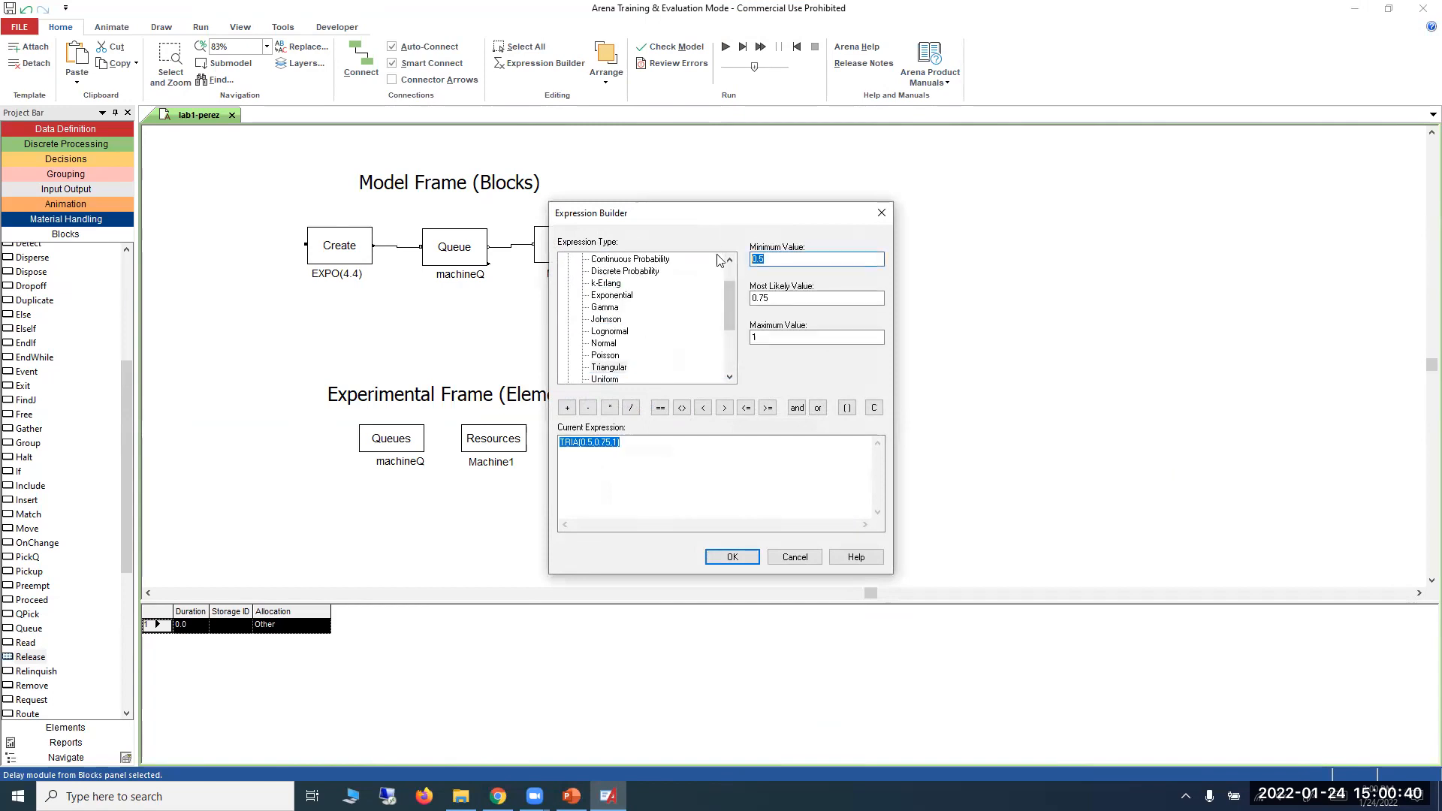
{"action": "type", "text": "3.2"}
{"action": "double_click", "coordinate": [778, 299]}
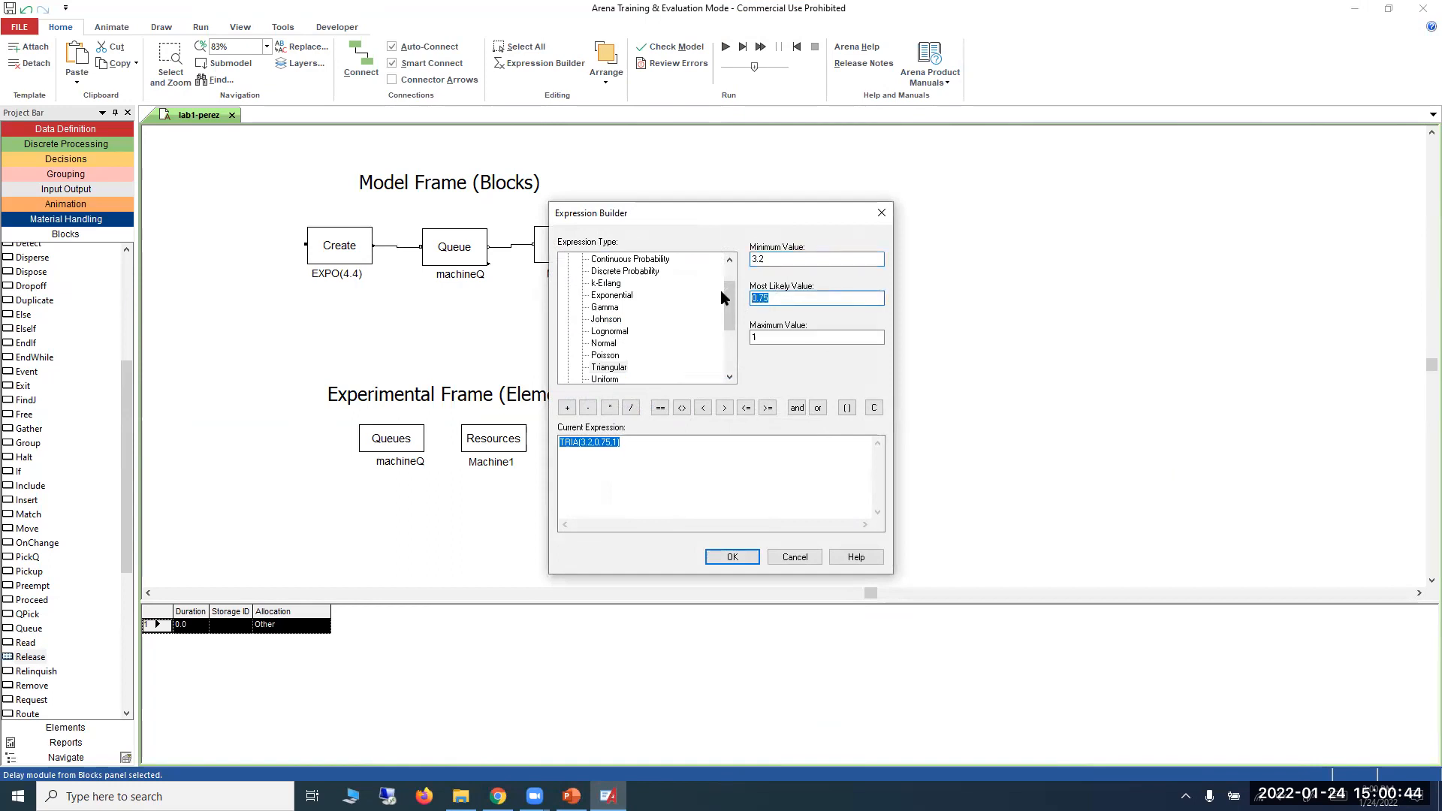
{"action": "type", "text": "4.2"}
{"action": "double_click", "coordinate": [822, 341]}
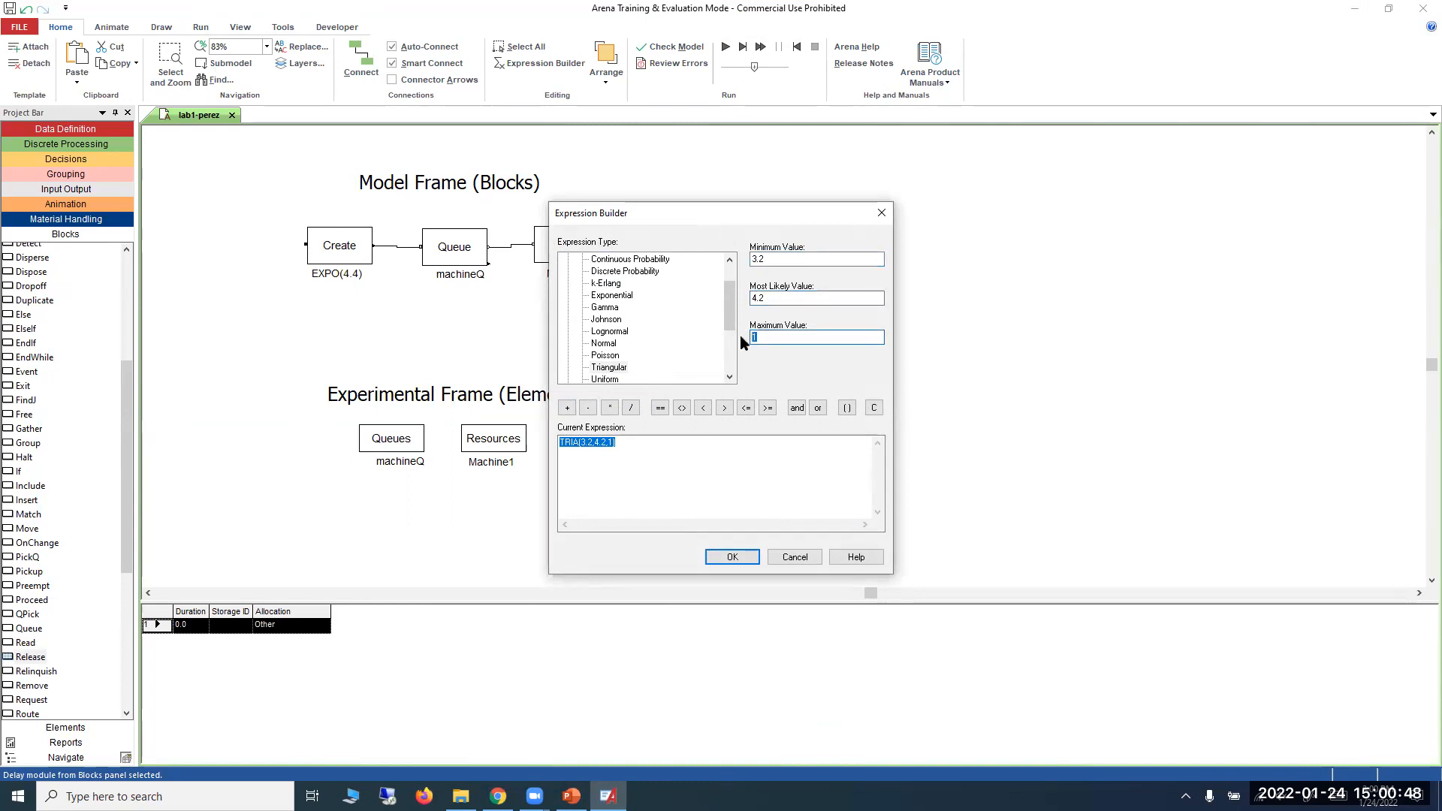
{"action": "type", "text": "5.2"}
{"action": "left_click", "coordinate": [732, 559]}
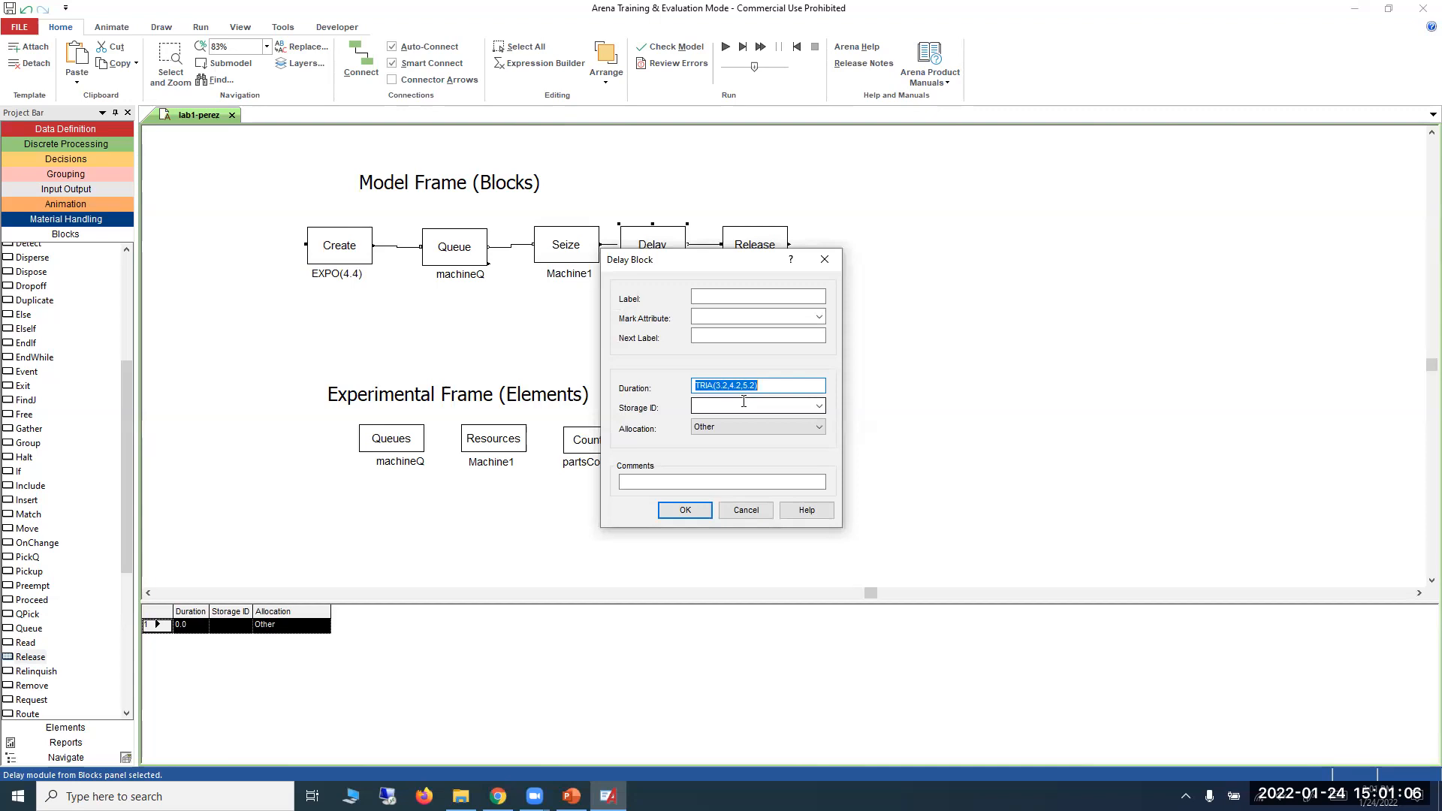
{"action": "left_click", "coordinate": [685, 510]}
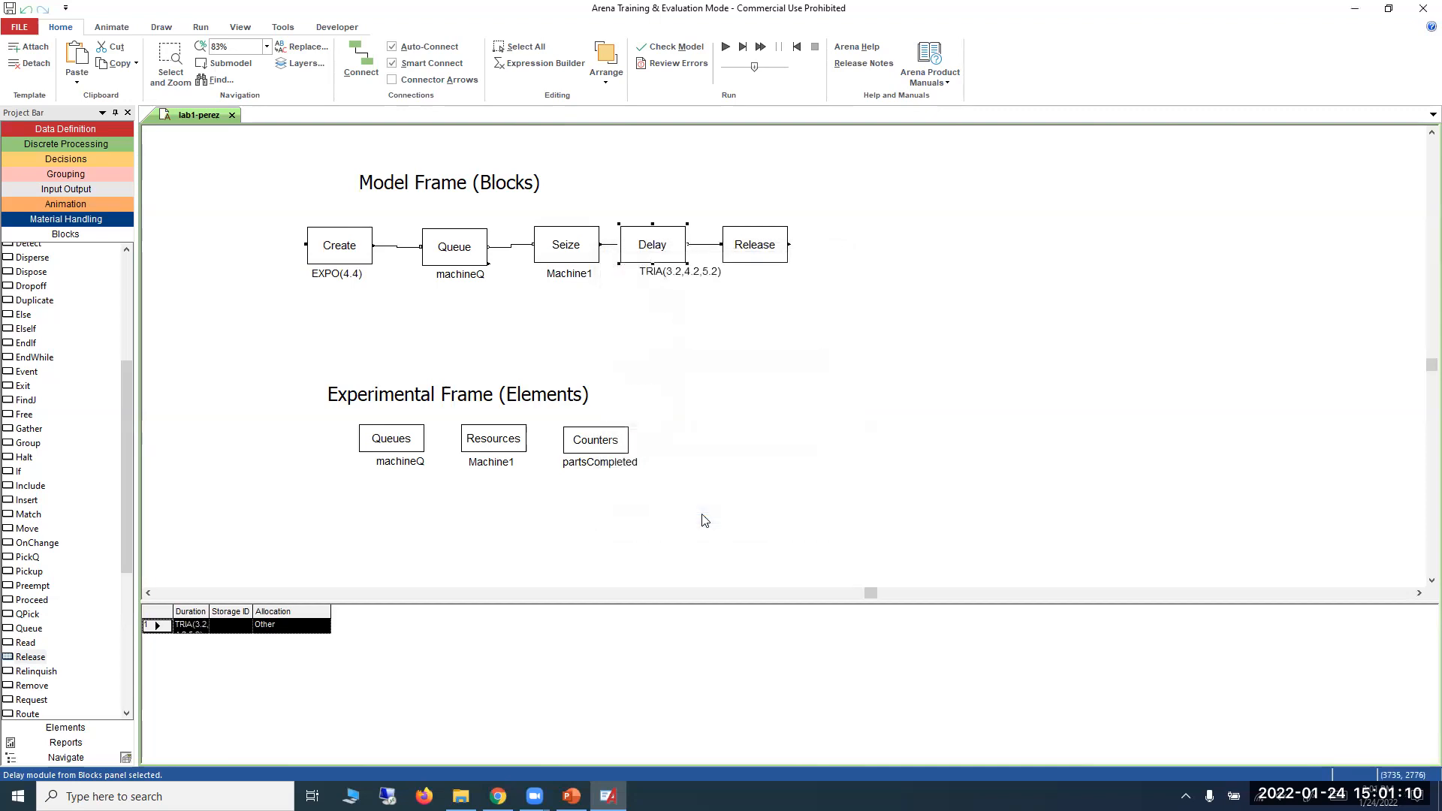
{"action": "left_click", "coordinate": [671, 277]}
{"action": "left_click_drag", "start_coordinate": [671, 276], "coordinate": [649, 279]}
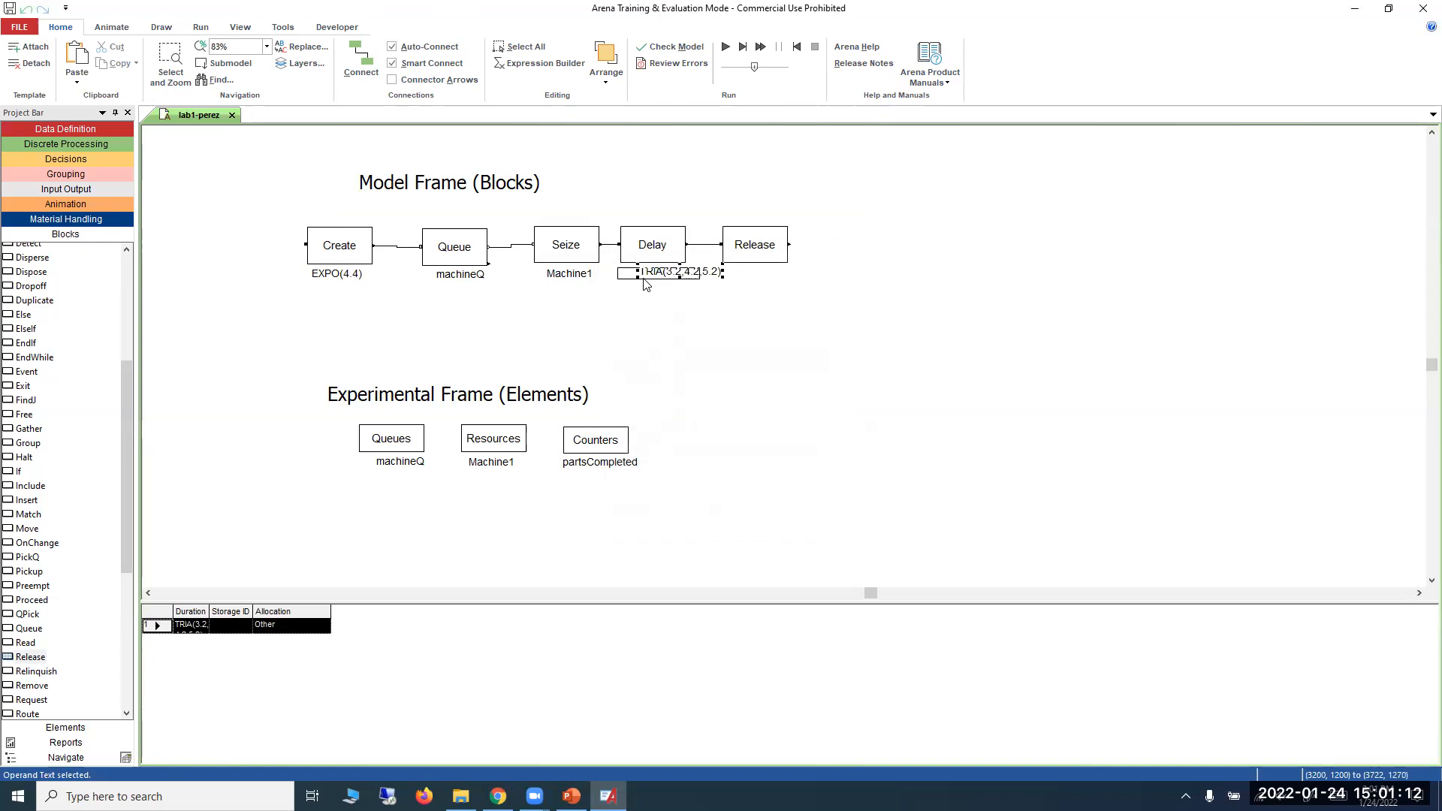
Add the resource Machine1 with a release quantity of 1 to the Release block.
{"action": "double_click", "coordinate": [750, 247]}
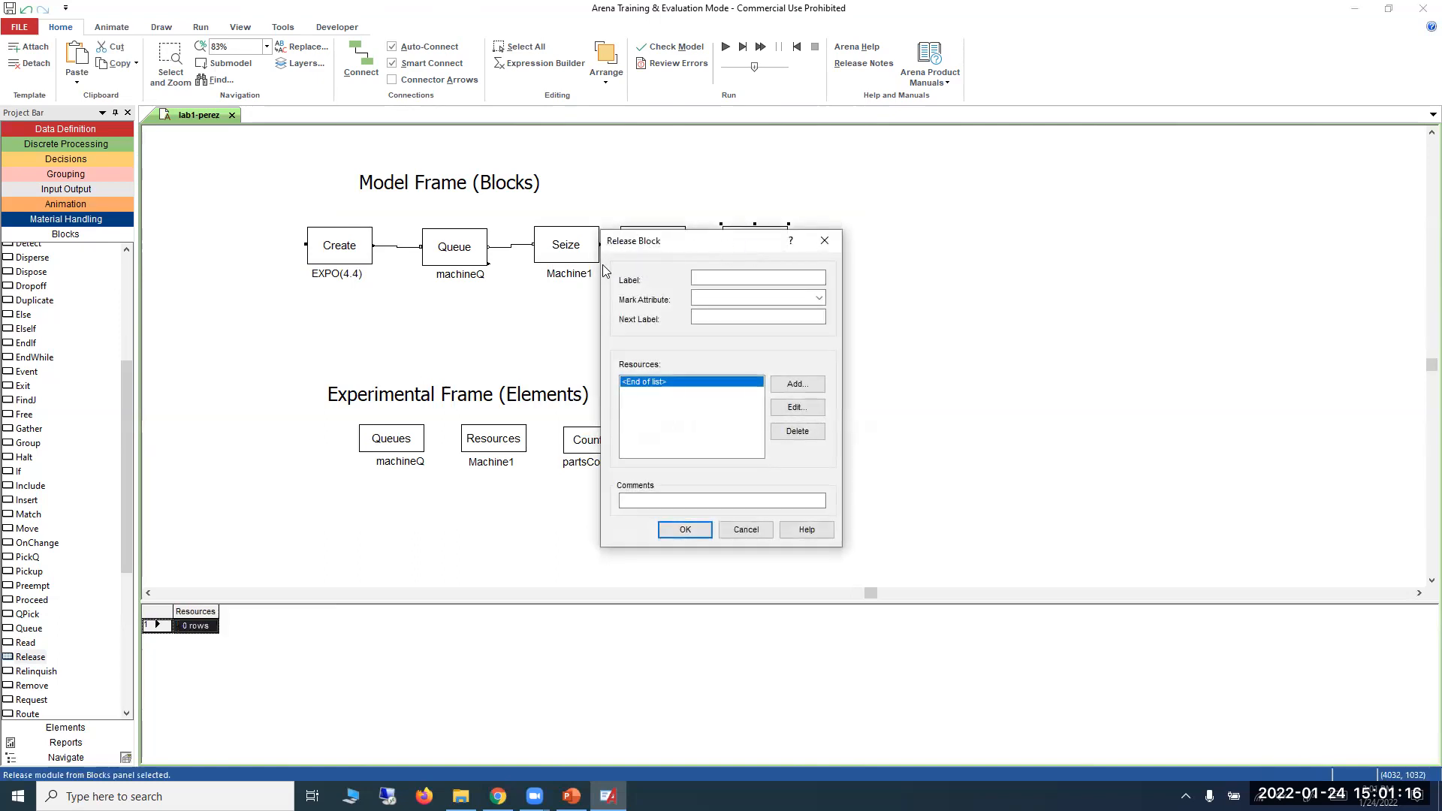
{"action": "left_click", "coordinate": [800, 388]}
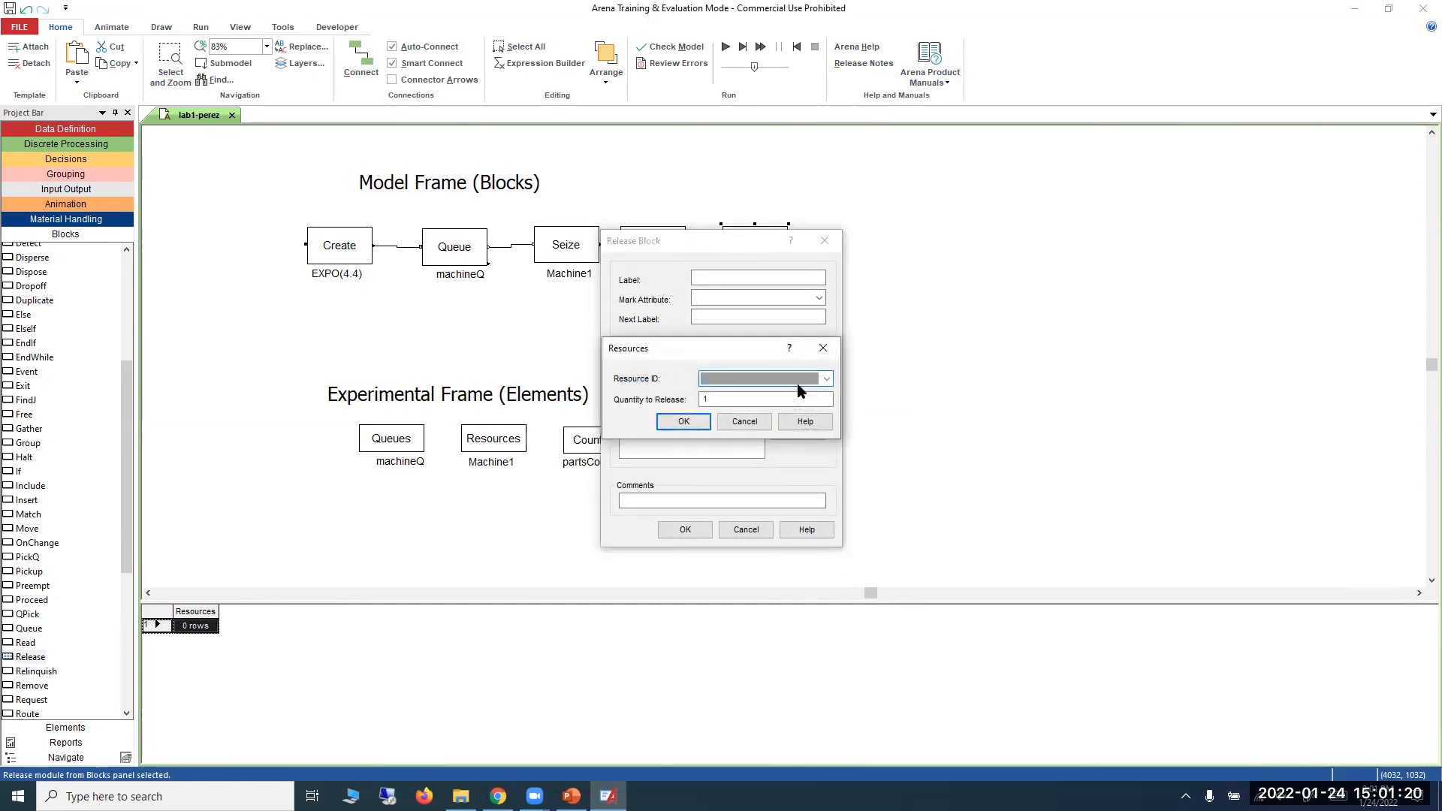
{"action": "left_click", "coordinate": [826, 378]}
{"action": "left_click", "coordinate": [802, 395]}
{"action": "left_click", "coordinate": [707, 402]}
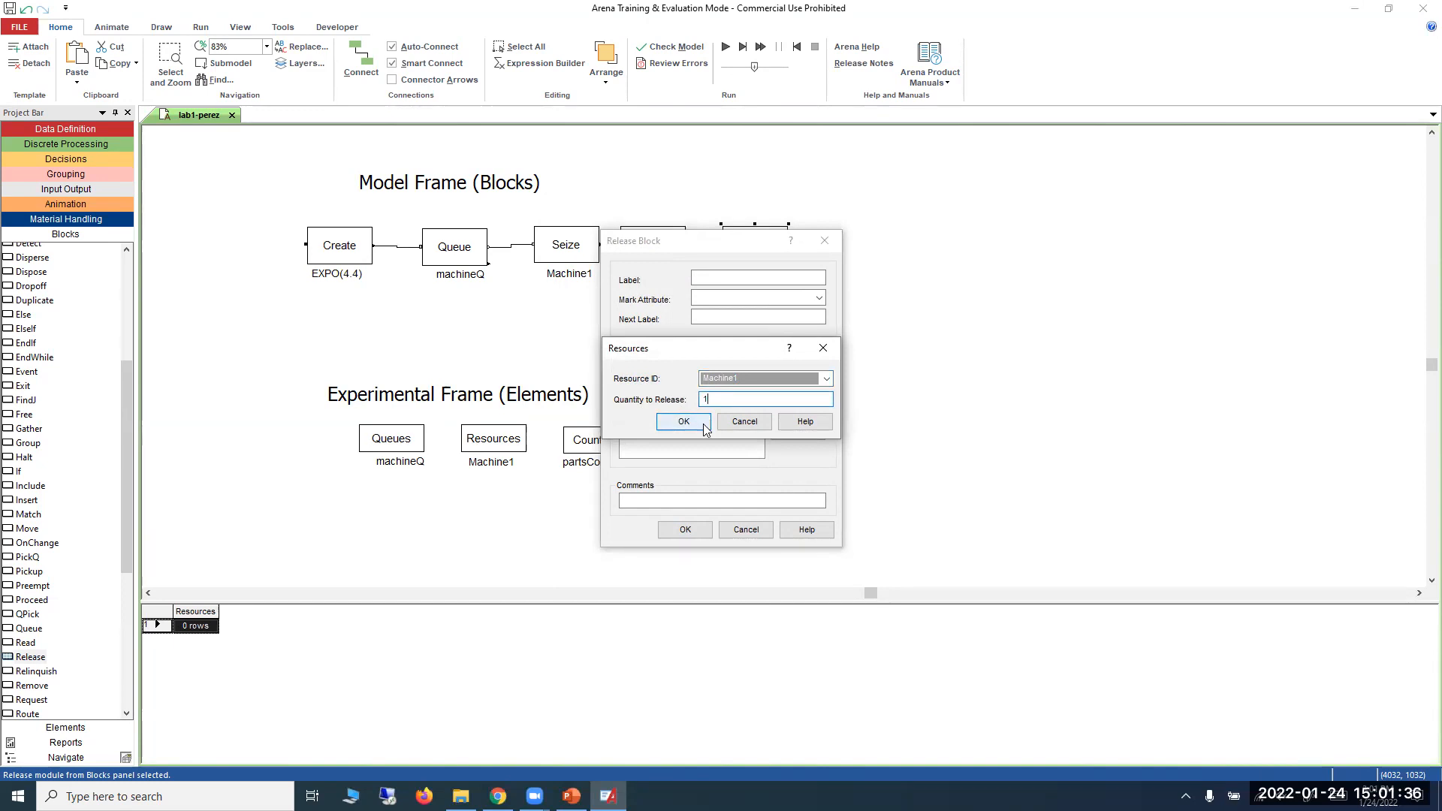
{"action": "left_click", "coordinate": [703, 427]}
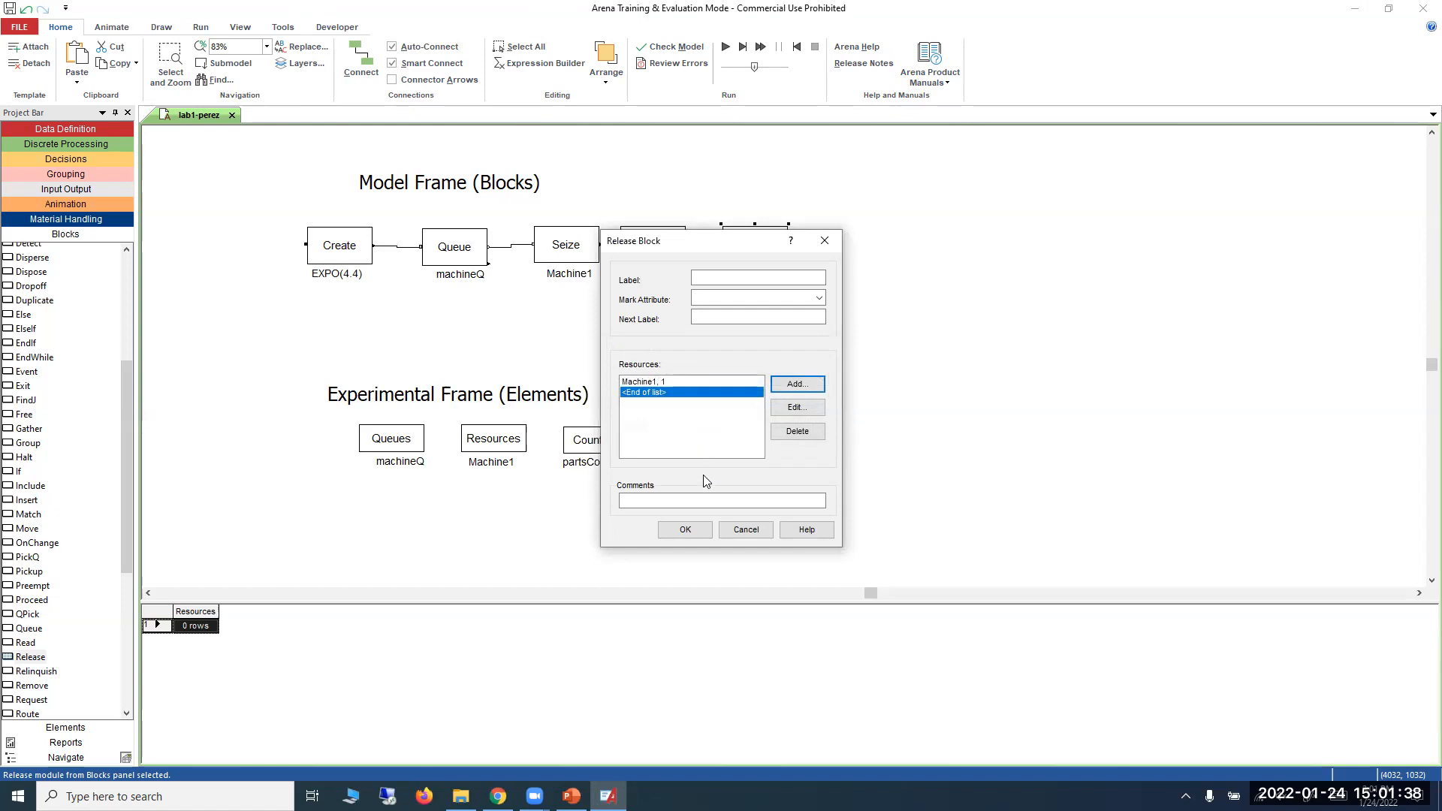
{"action": "left_click", "coordinate": [700, 531]}
Shift the Machine1 label up close beneath the Release block.
{"action": "left_click", "coordinate": [757, 285]}
{"action": "left_click_drag", "start_coordinate": [757, 286], "coordinate": [757, 274]}
{"action": "left_click", "coordinate": [780, 364]}
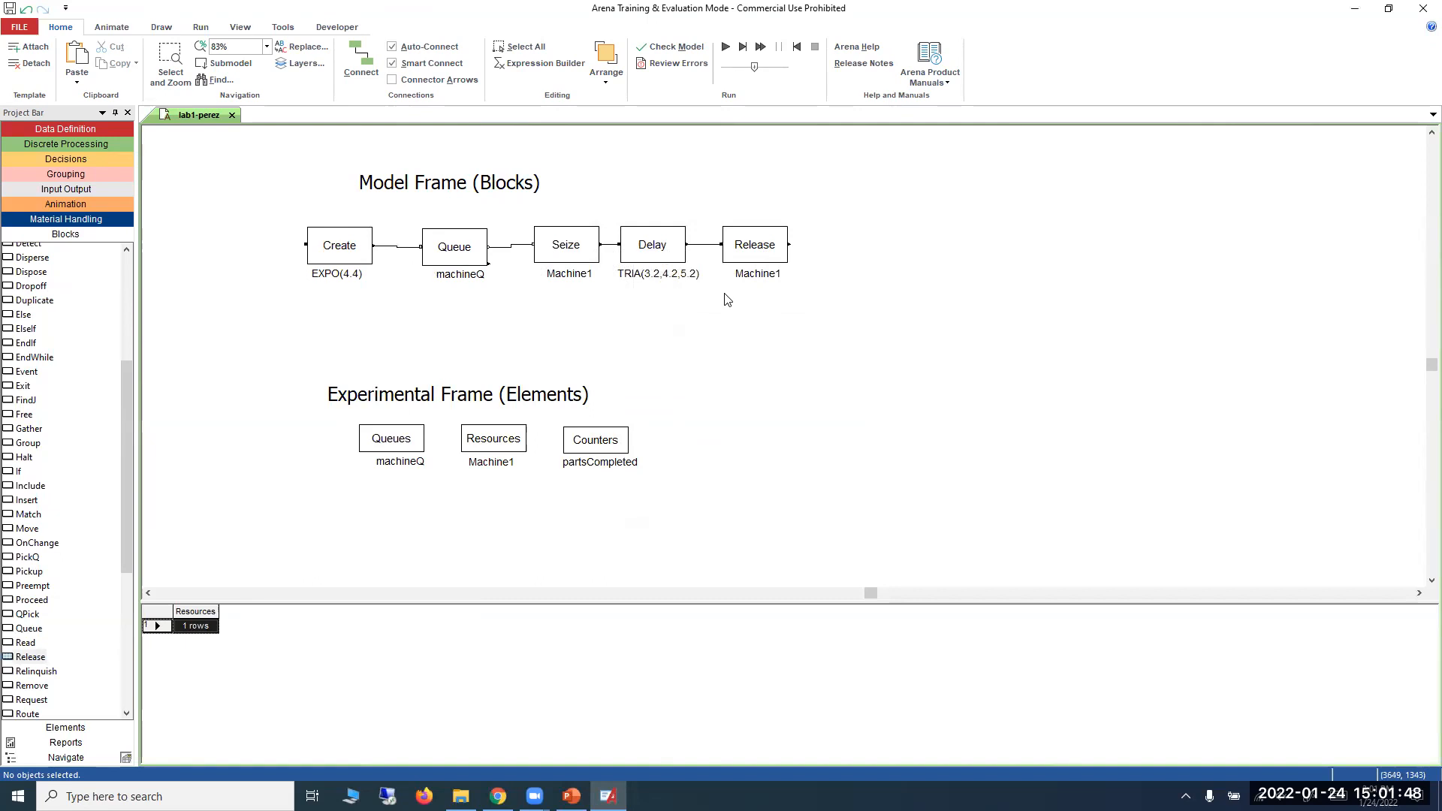
Place a Count block after the Release block and connect Release's output to it.
{"action": "scroll", "coordinate": [111, 431], "scroll_direction": "up", "scroll_amount": 2}
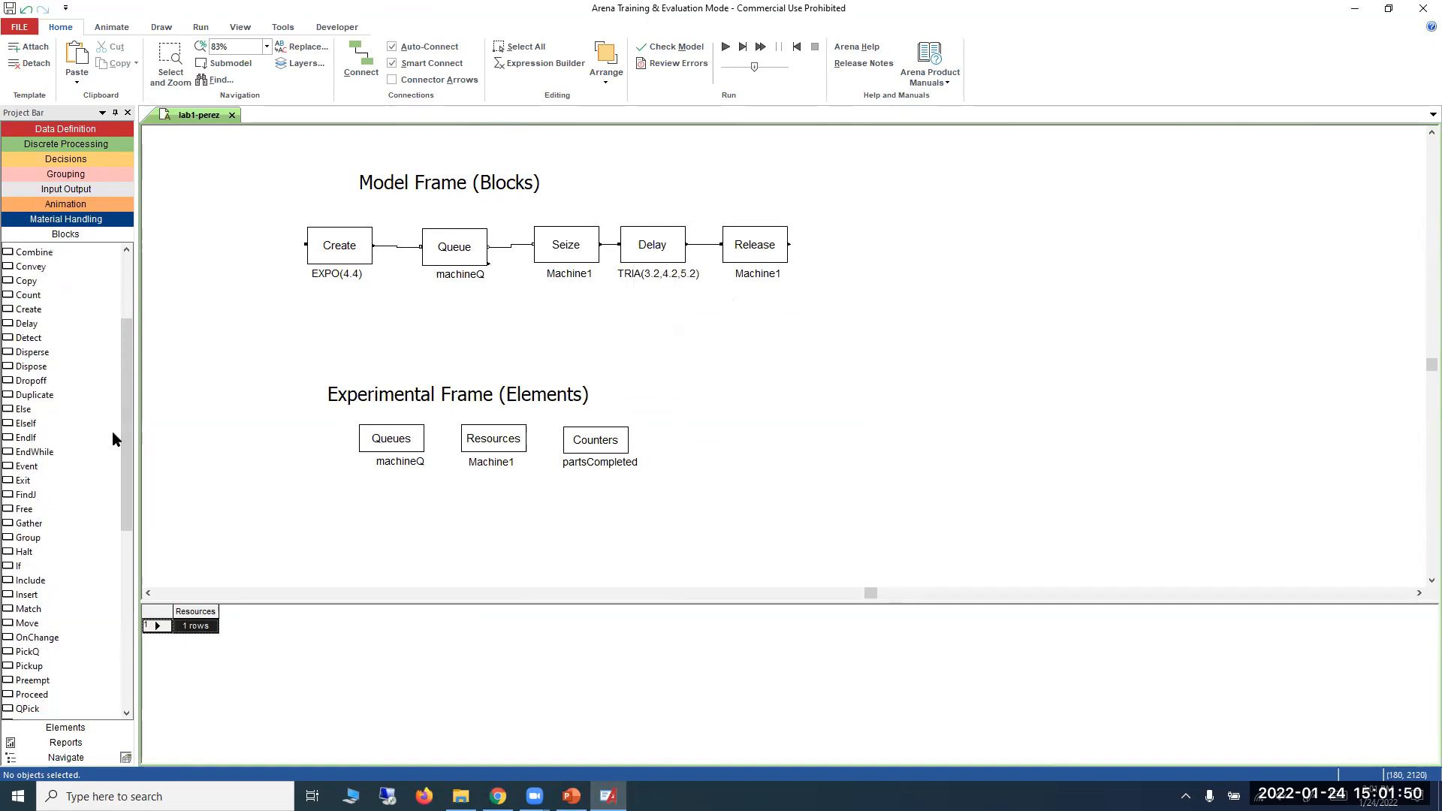
{"action": "left_click", "coordinate": [29, 295]}
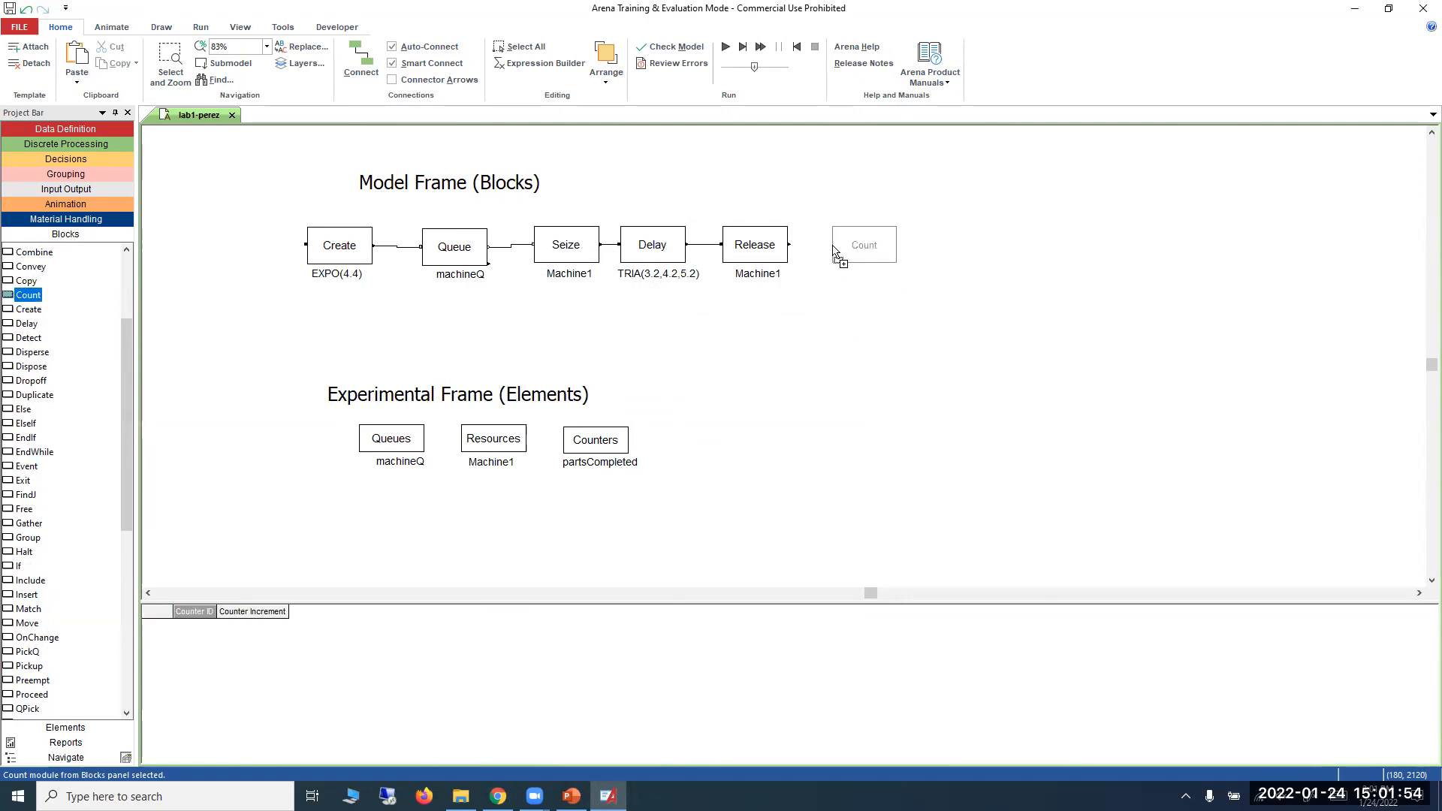
{"action": "left_click", "coordinate": [837, 248]}
{"action": "left_click", "coordinate": [826, 325]}
{"action": "left_click", "coordinate": [361, 60]}
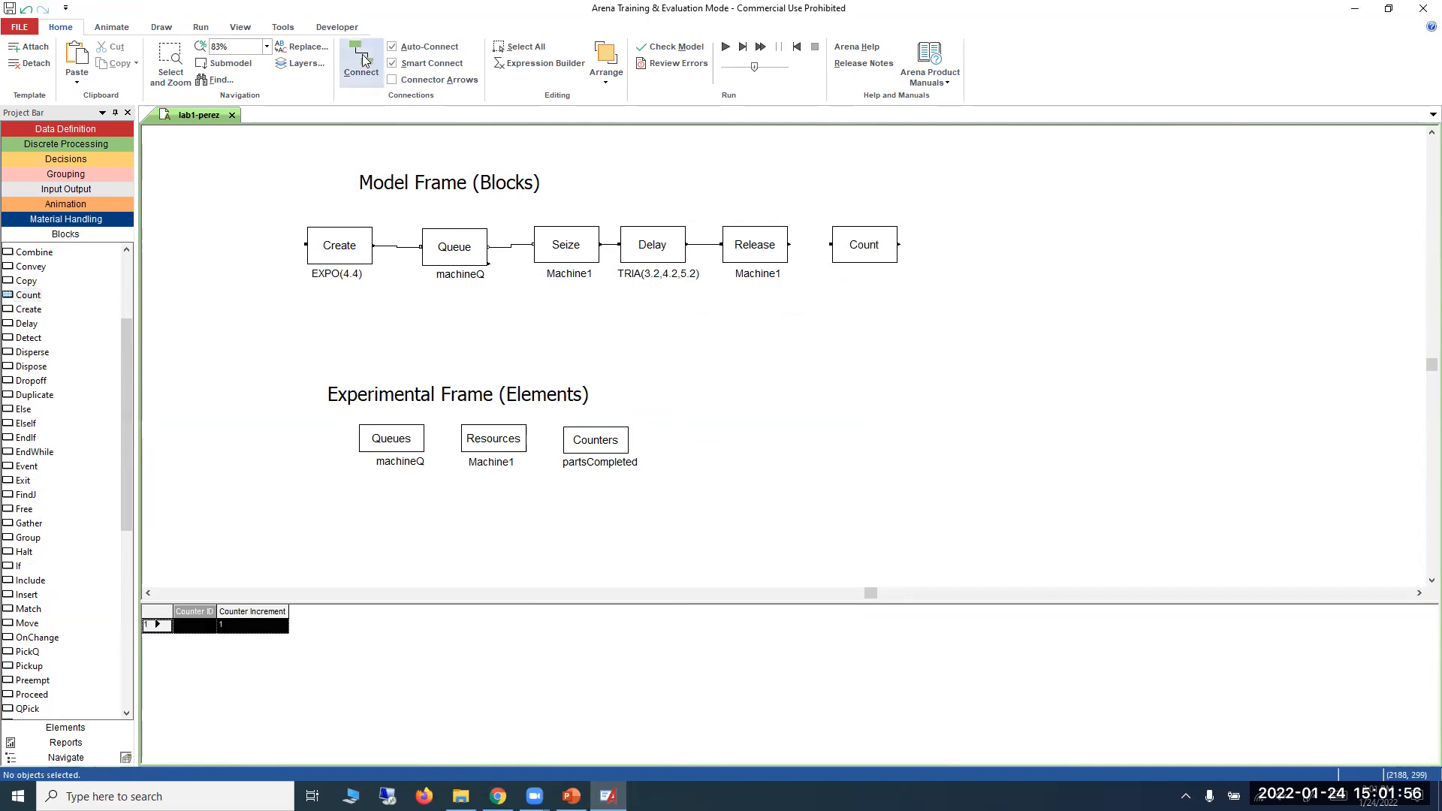
{"action": "left_click", "coordinate": [789, 245]}
{"action": "left_click", "coordinate": [830, 244]}
Set the Count block's Counter ID to partsCompleted and centre its label beneath the block.
{"action": "double_click", "coordinate": [856, 262]}
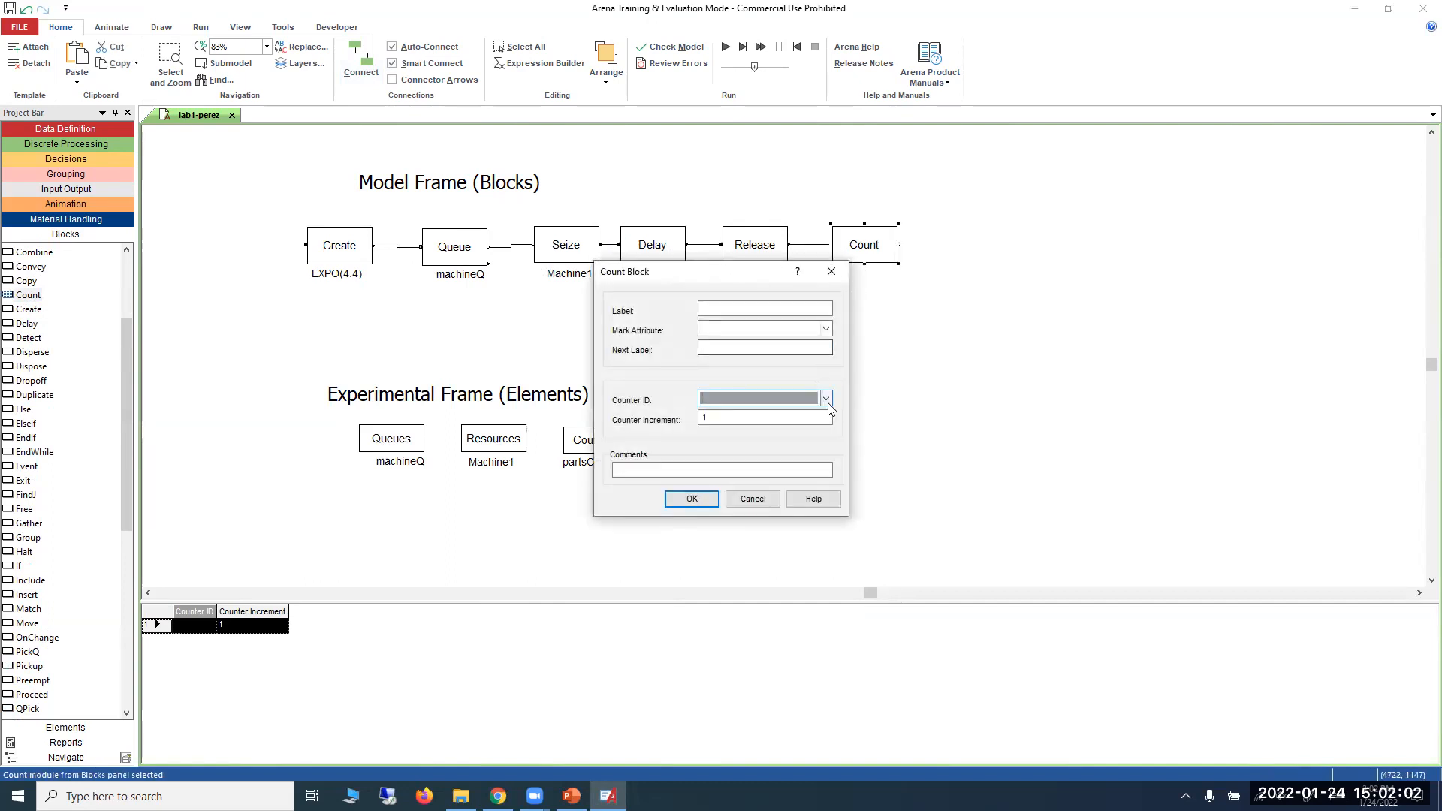
{"action": "left_click", "coordinate": [825, 398]}
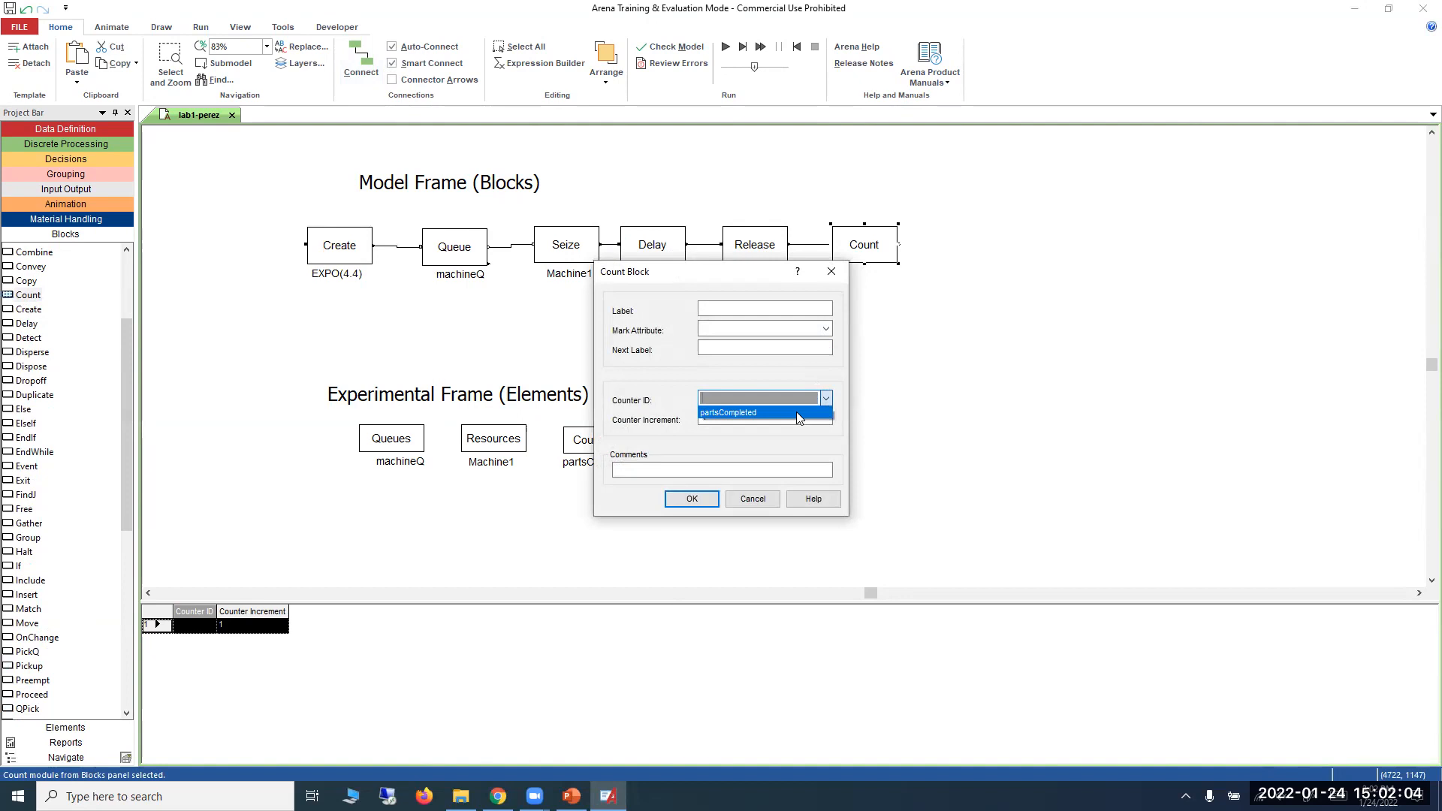
{"action": "left_click", "coordinate": [796, 411]}
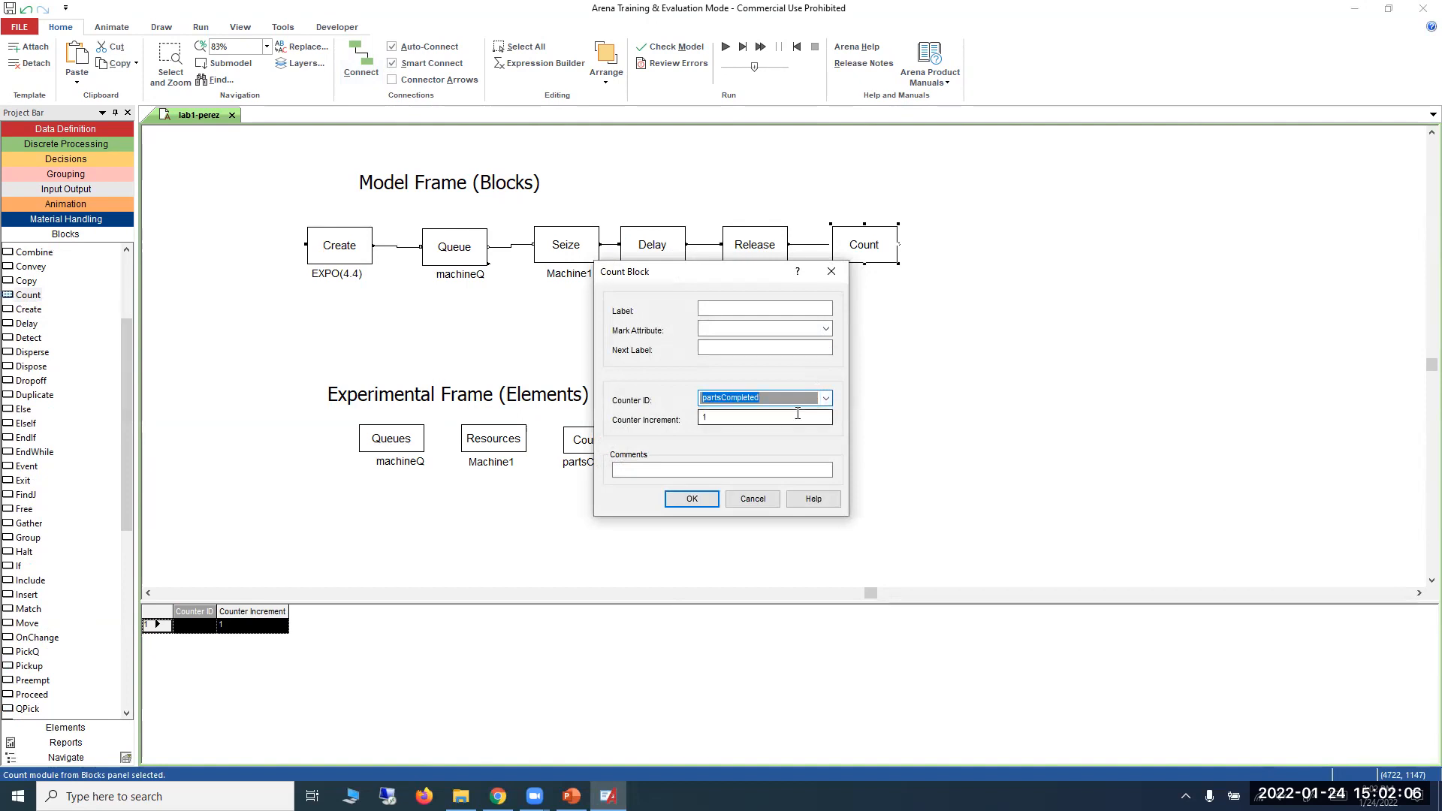
{"action": "left_click", "coordinate": [691, 499]}
{"action": "mouse_move", "coordinate": [900, 276]}
{"action": "left_mouse_down"}
{"action": "mouse_move", "coordinate": [867, 271]}
{"action": "mouse_move", "coordinate": [883, 278]}
{"action": "left_mouse_up"}
Review the Counter Increment in the Count block's settings and close them.
{"action": "left_click", "coordinate": [886, 255]}
{"action": "double_click", "coordinate": [886, 255]}
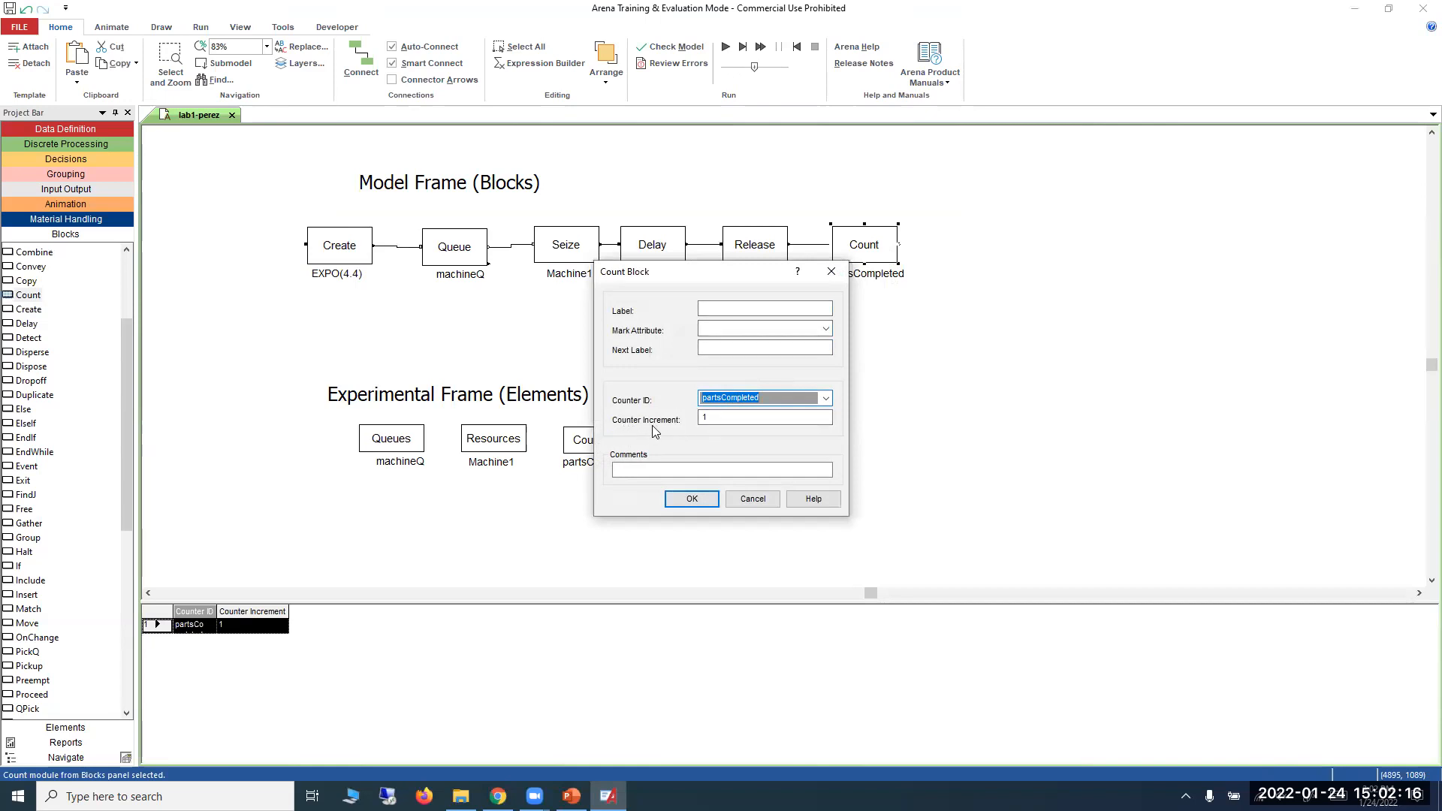
{"action": "left_click", "coordinate": [710, 419]}
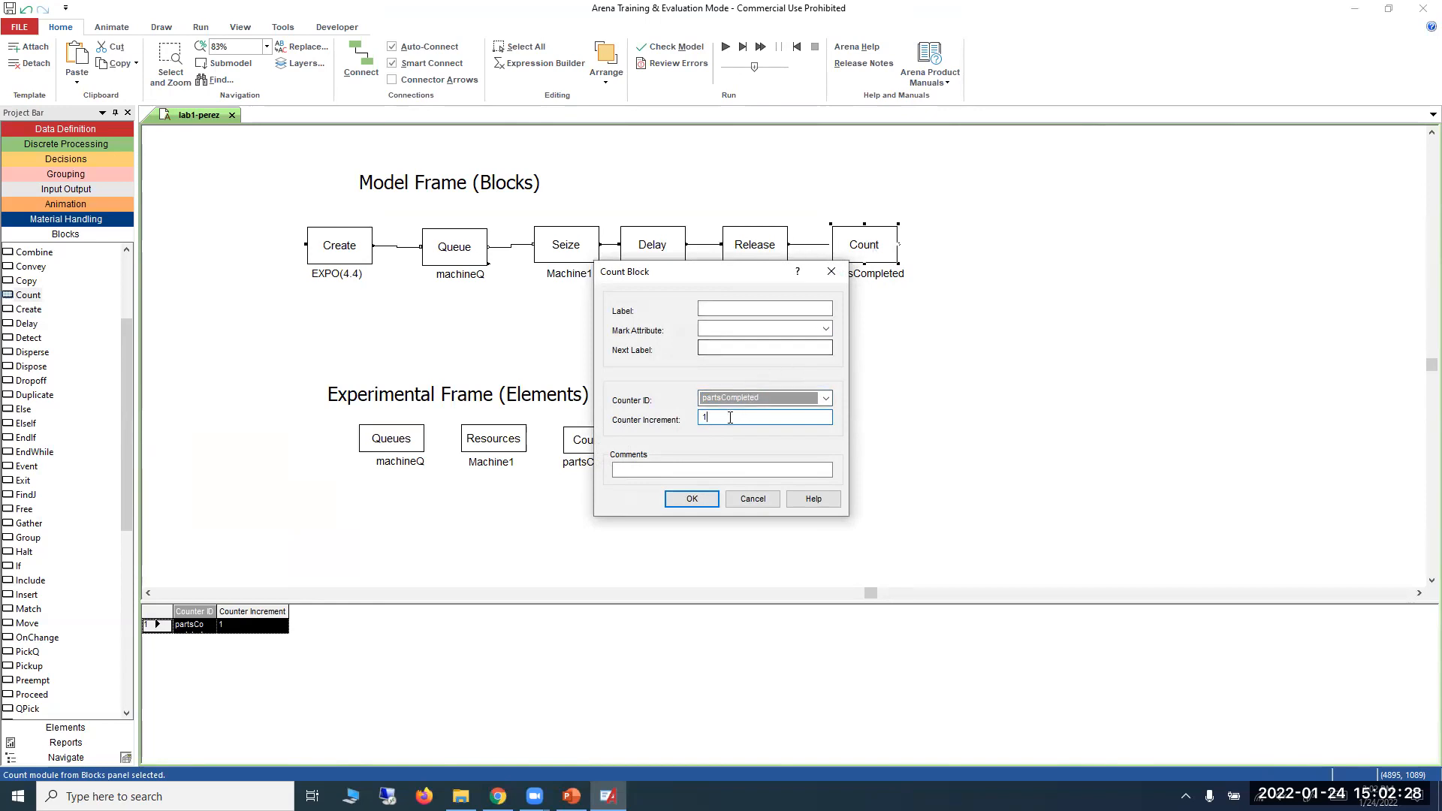
{"action": "double_click", "coordinate": [701, 420]}
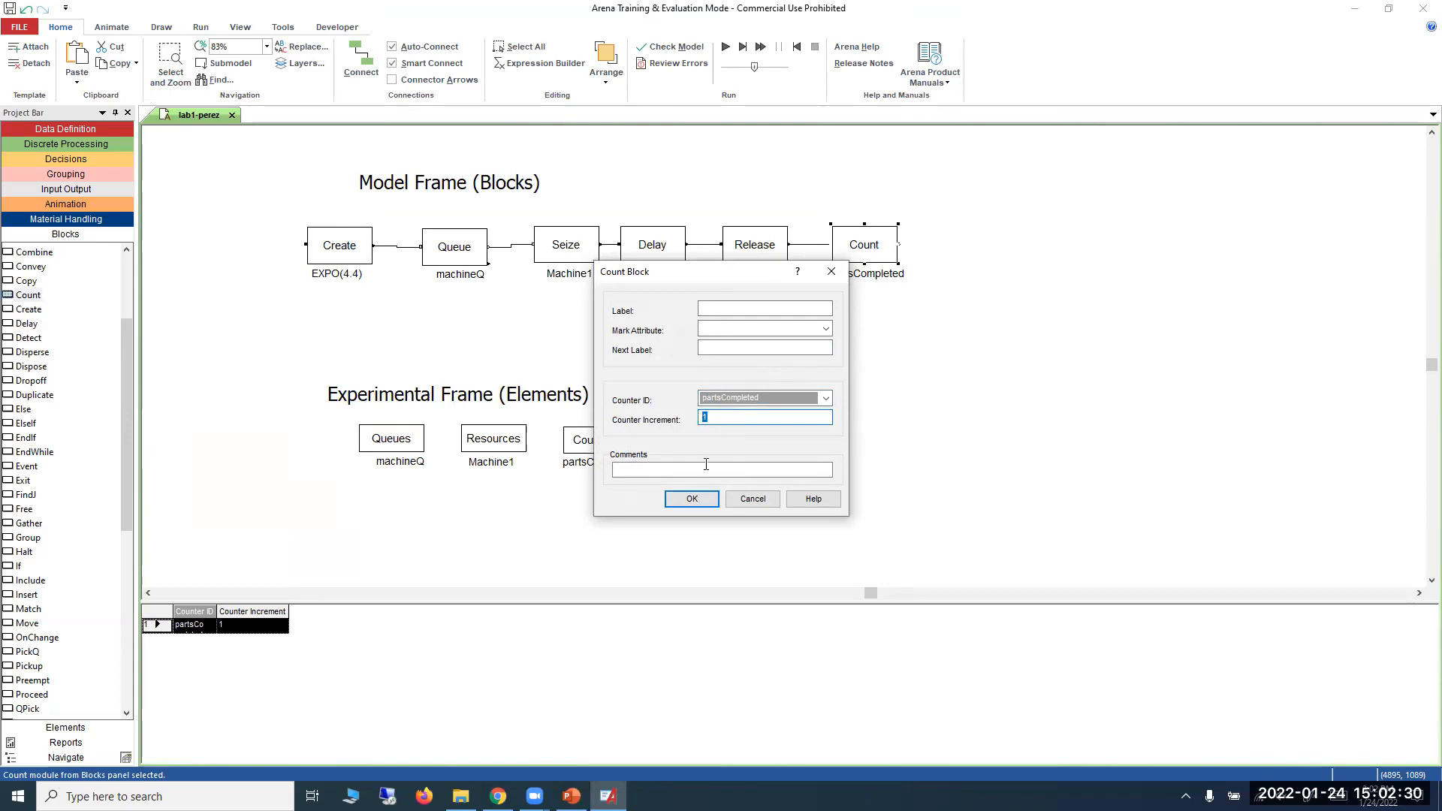
{"action": "left_click", "coordinate": [705, 499]}
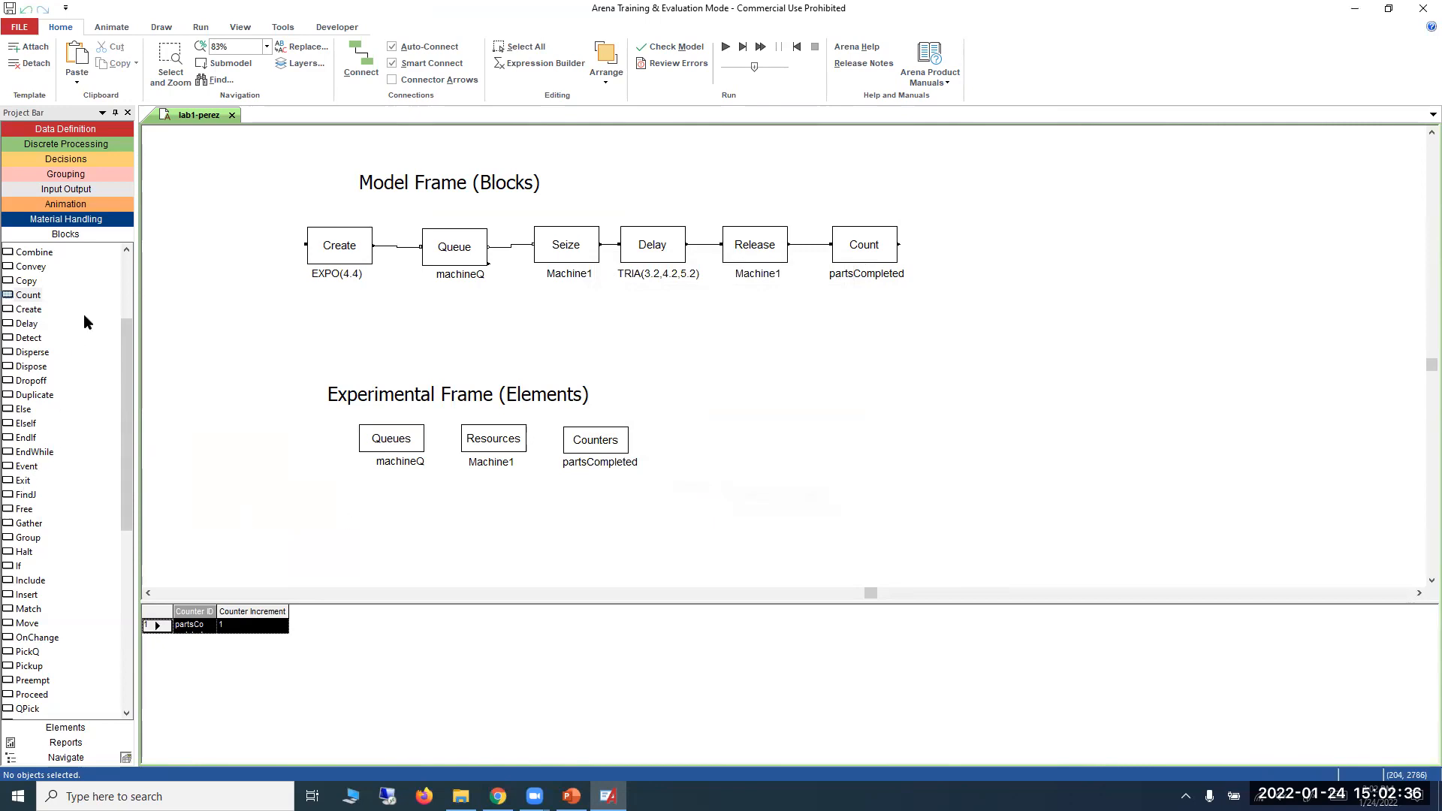
Place a Dispose block after the Count block and connect Count's output to it.
{"action": "left_click_drag", "start_coordinate": [35, 370], "coordinate": [937, 250]}
{"action": "left_click", "coordinate": [361, 60]}
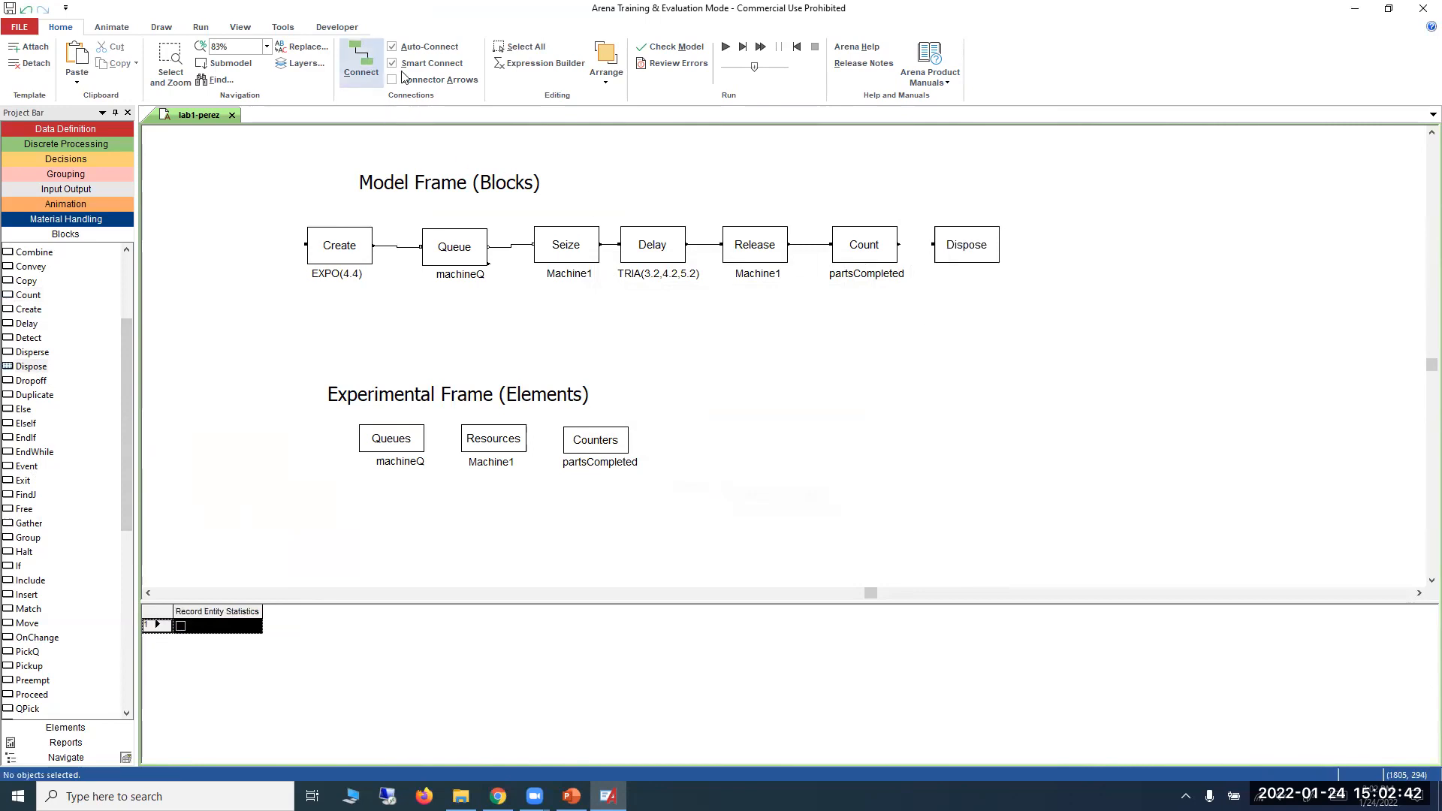
{"action": "left_click", "coordinate": [899, 244]}
{"action": "left_click", "coordinate": [932, 245]}
{"action": "left_click", "coordinate": [951, 332]}
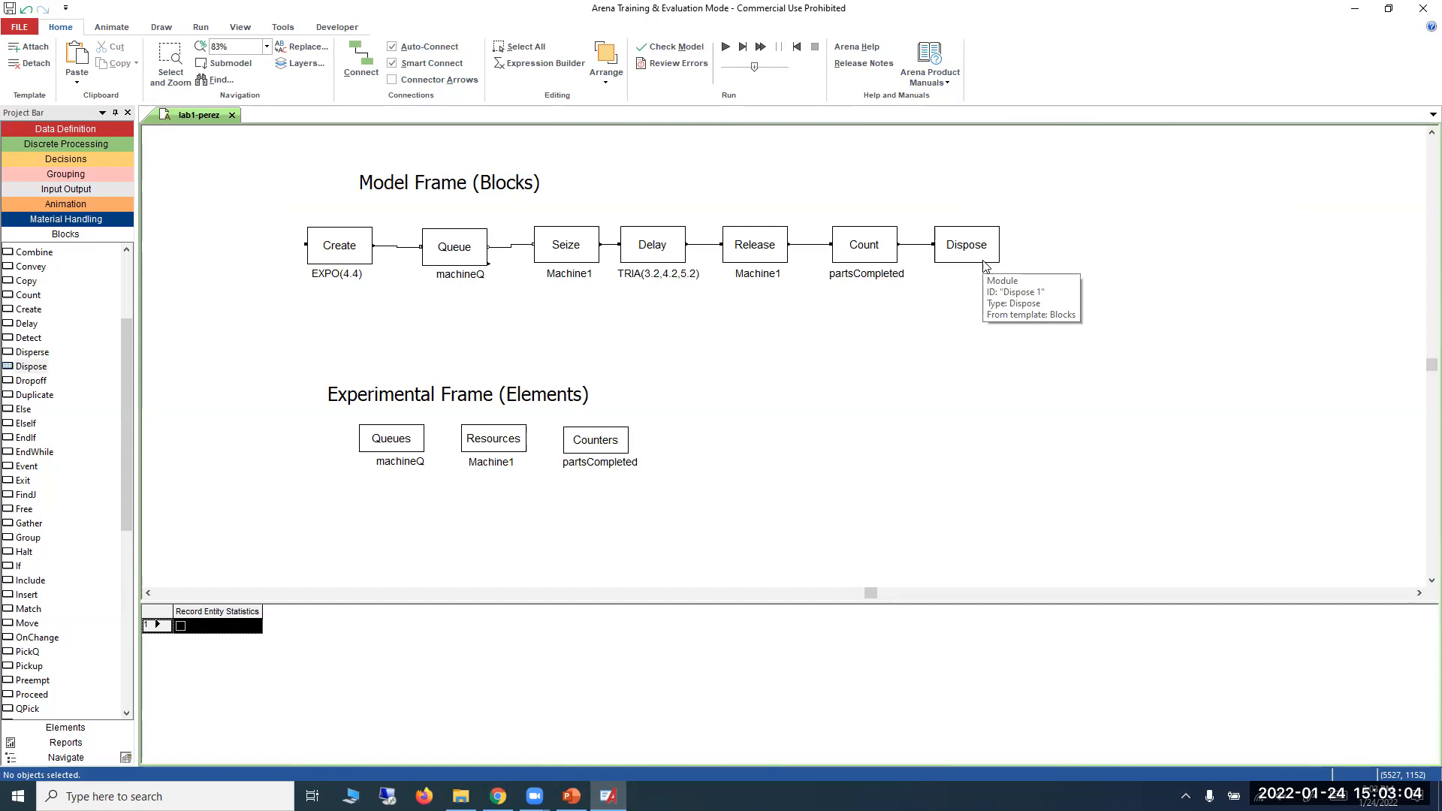
Save the lab1 model and check it for errors.
{"action": "left_click", "coordinate": [31, 28]}
{"action": "left_click", "coordinate": [54, 132]}
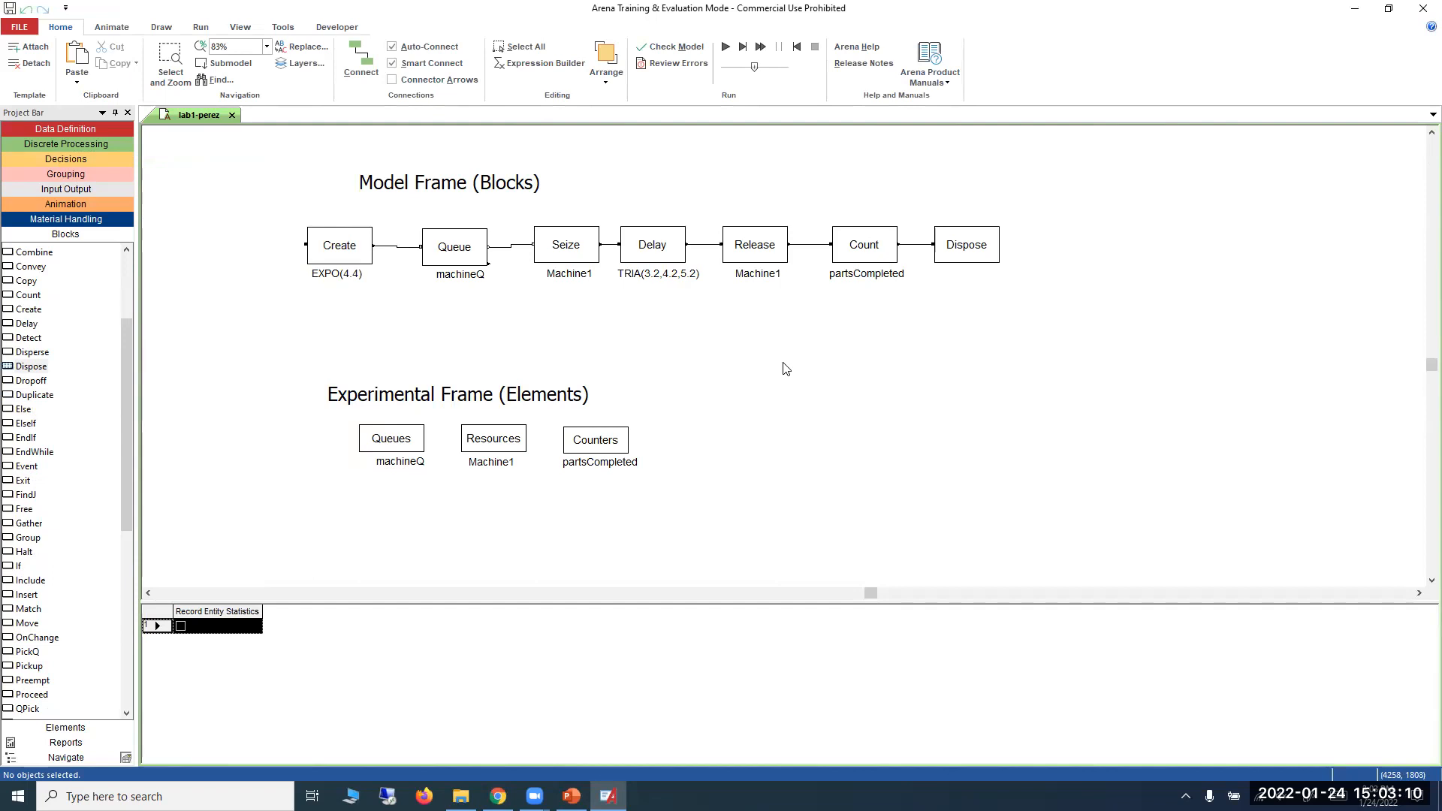
{"action": "left_click", "coordinate": [115, 33]}
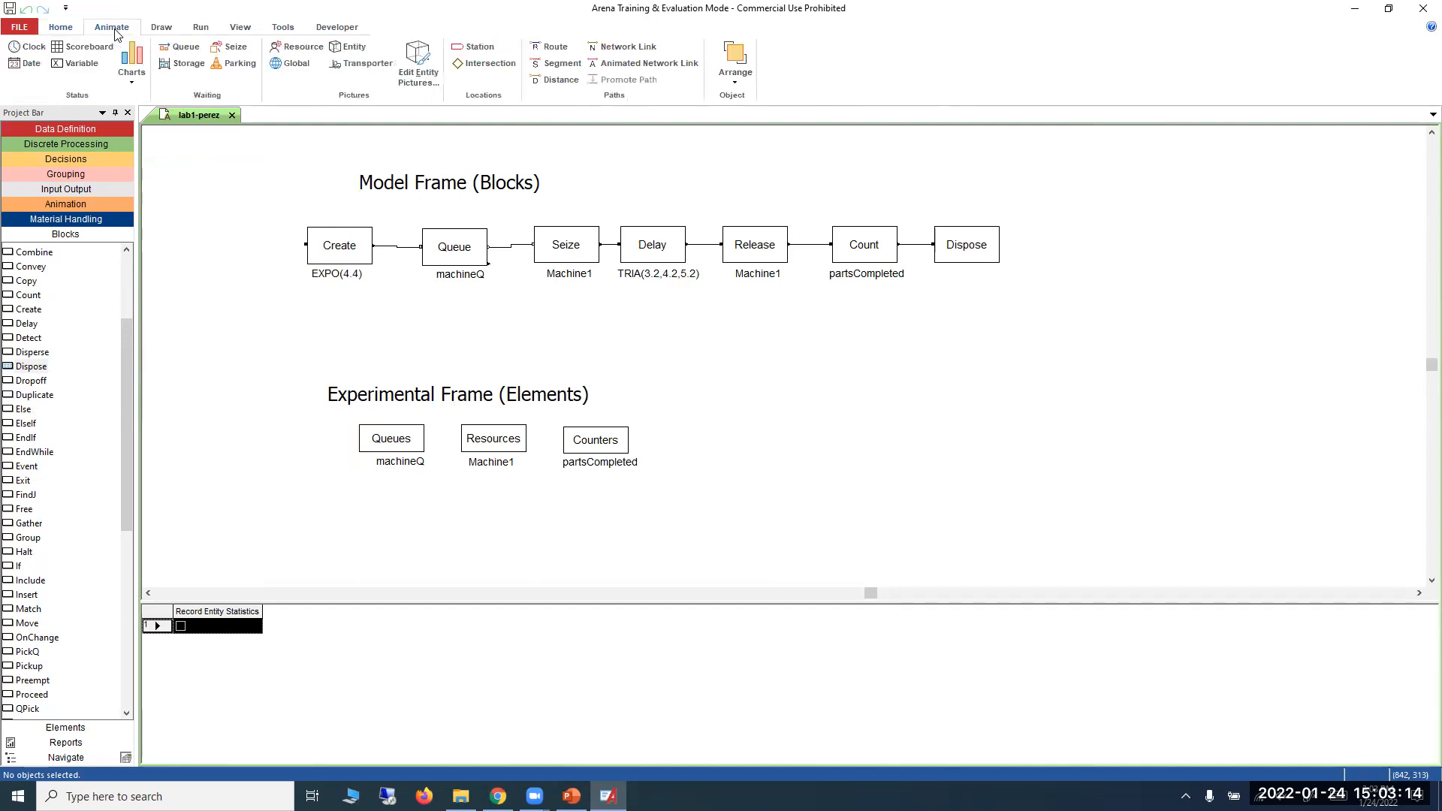
{"action": "left_click", "coordinate": [174, 30]}
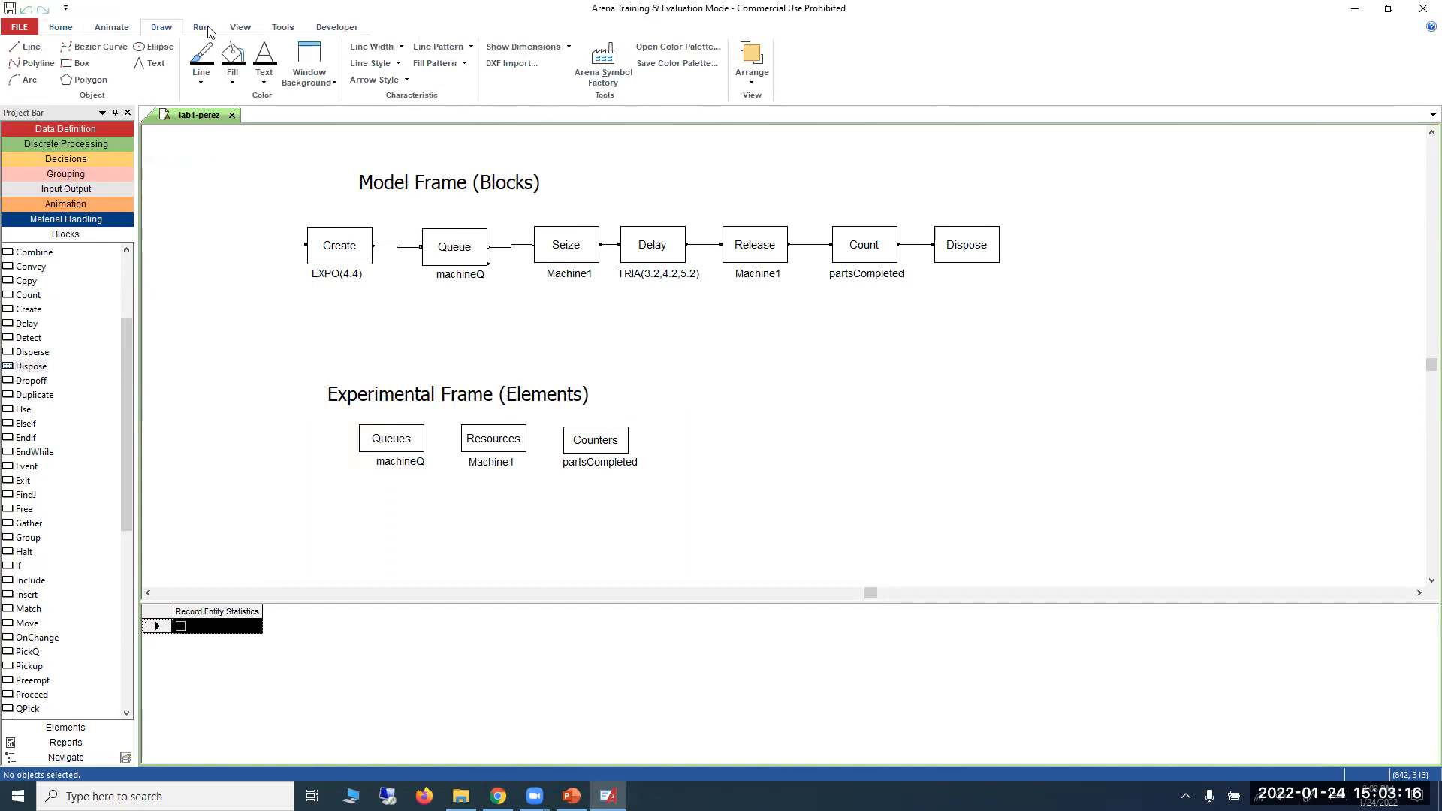
{"action": "left_click", "coordinate": [207, 30]}
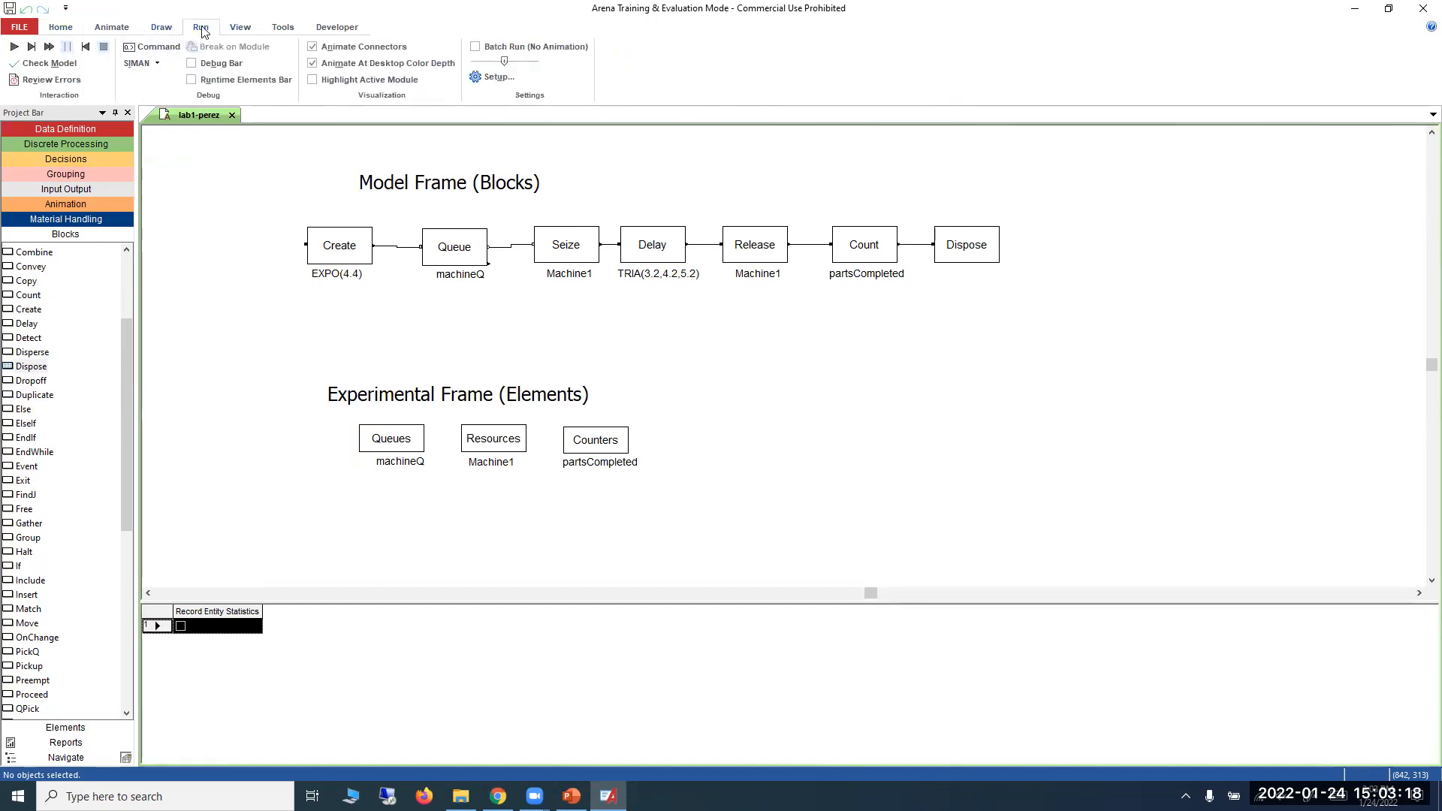
{"action": "left_click", "coordinate": [62, 69]}
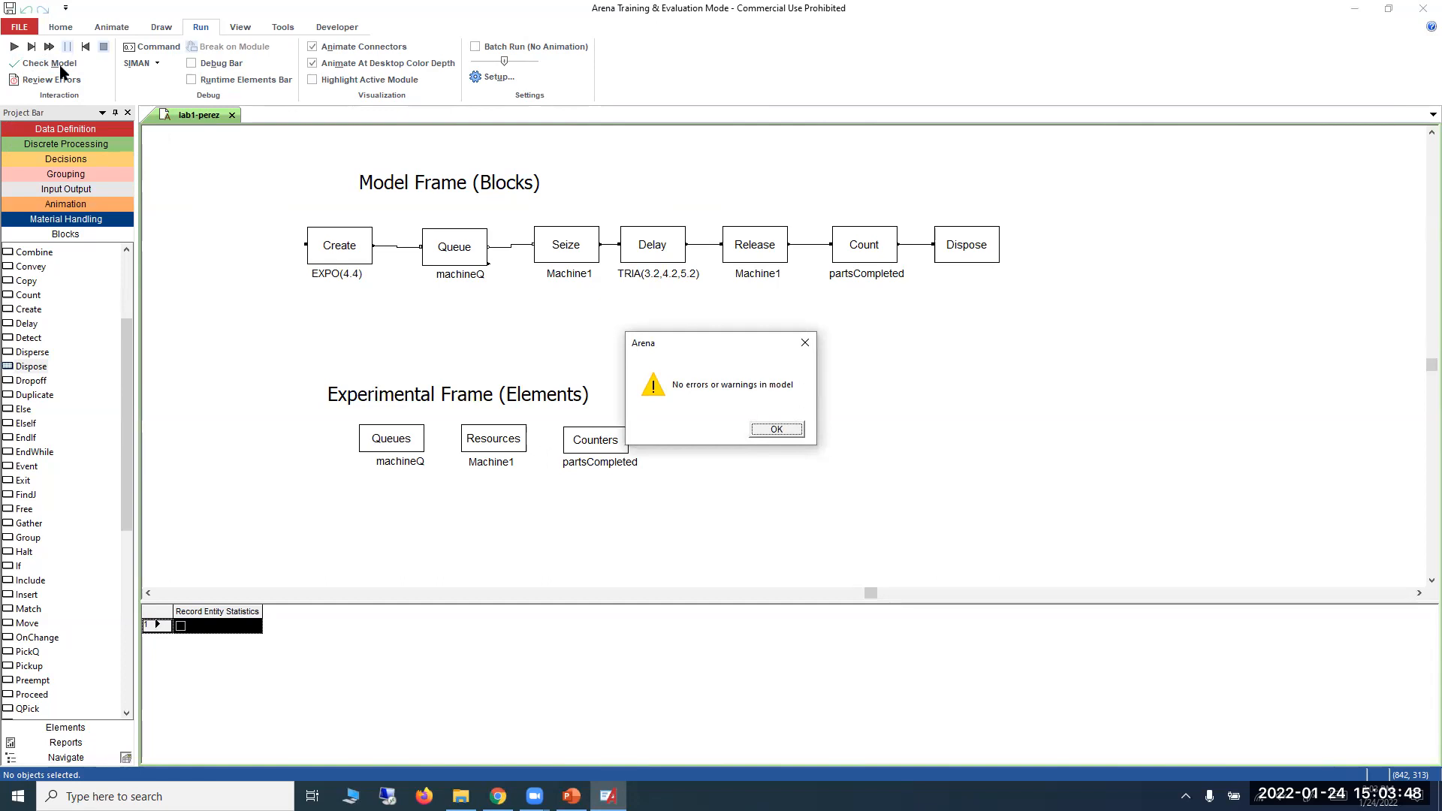
{"action": "left_click", "coordinate": [776, 429]}
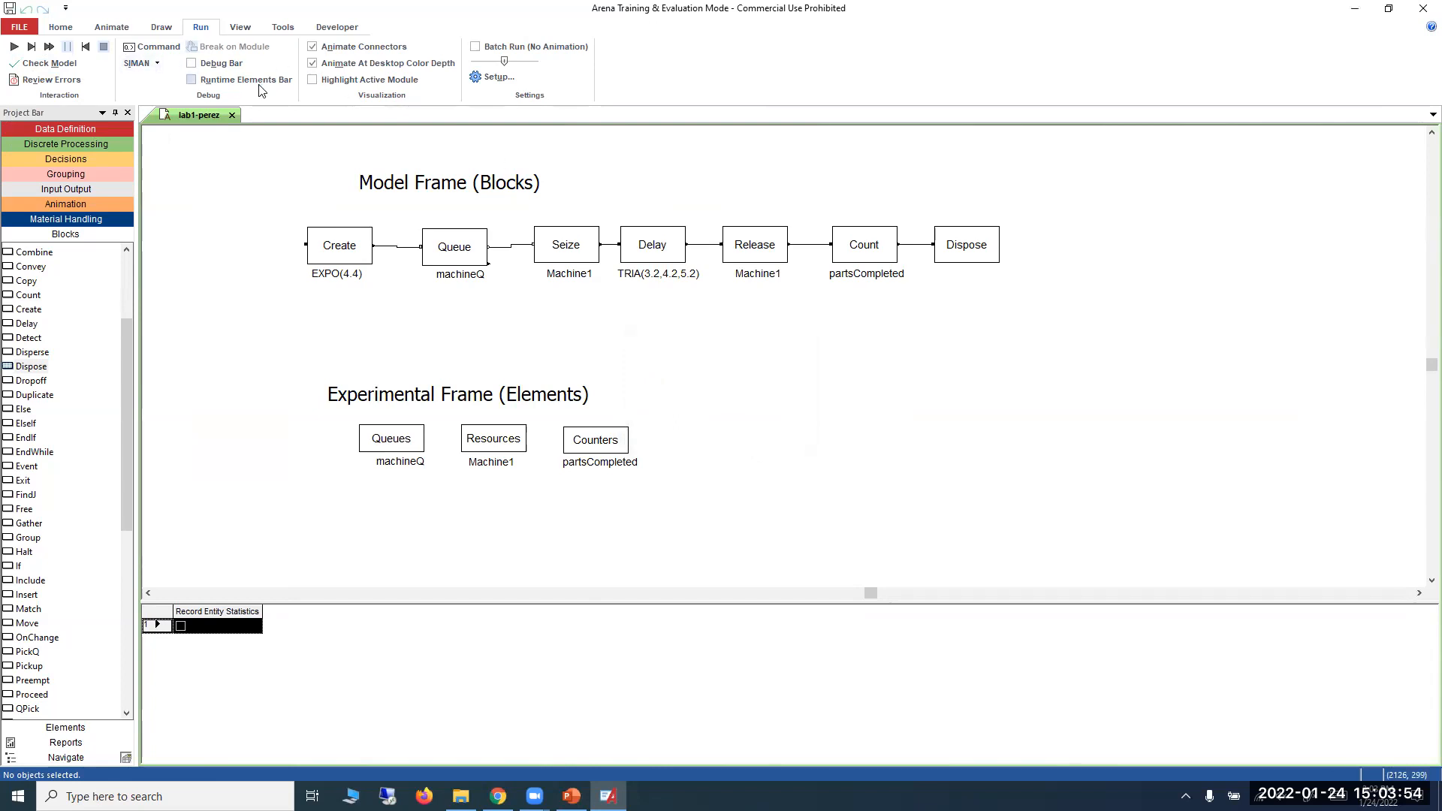
Open the model's run setup and check the First Example slide in PowerPoint for the required production time.
{"action": "left_click", "coordinate": [496, 78]}
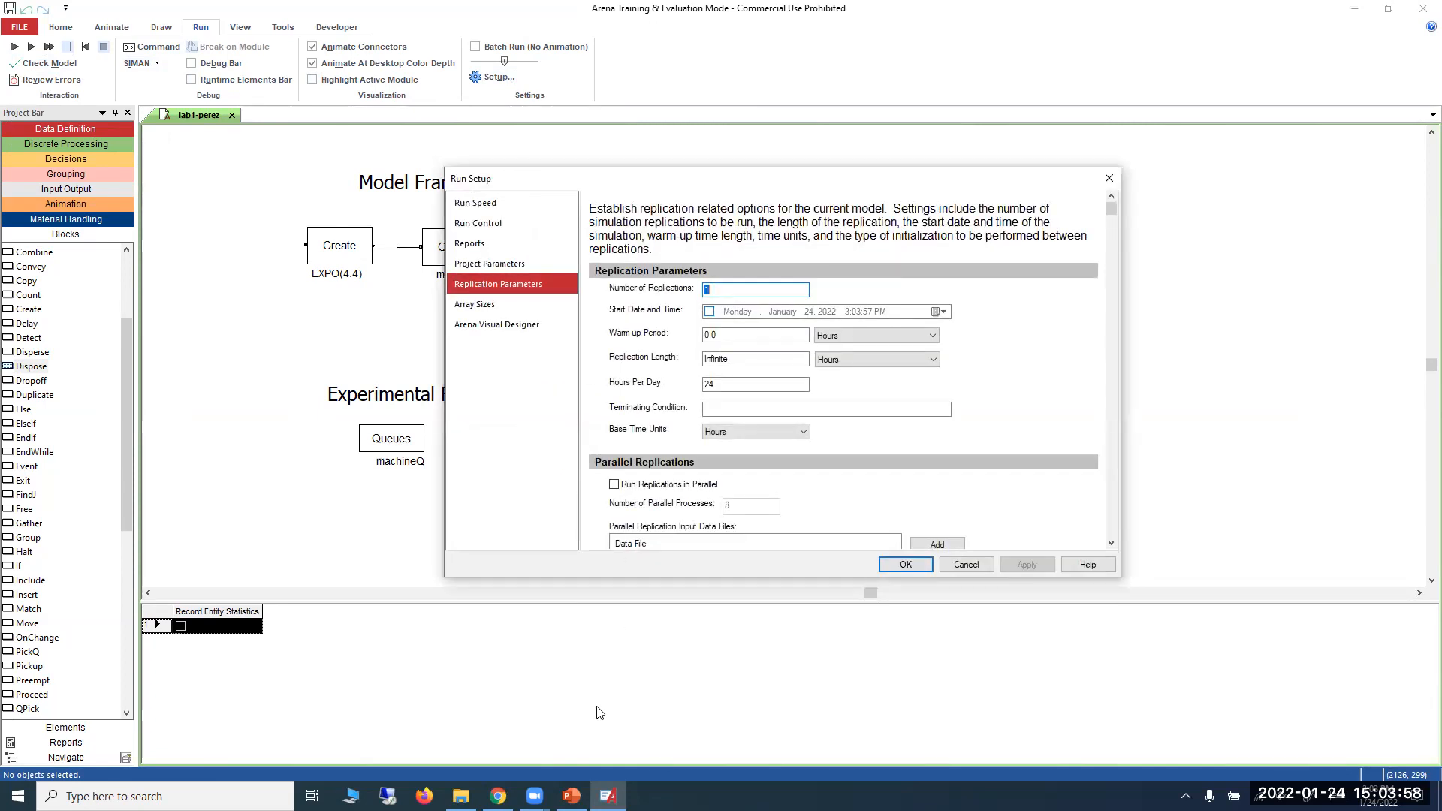
{"action": "left_click", "coordinate": [570, 795]}
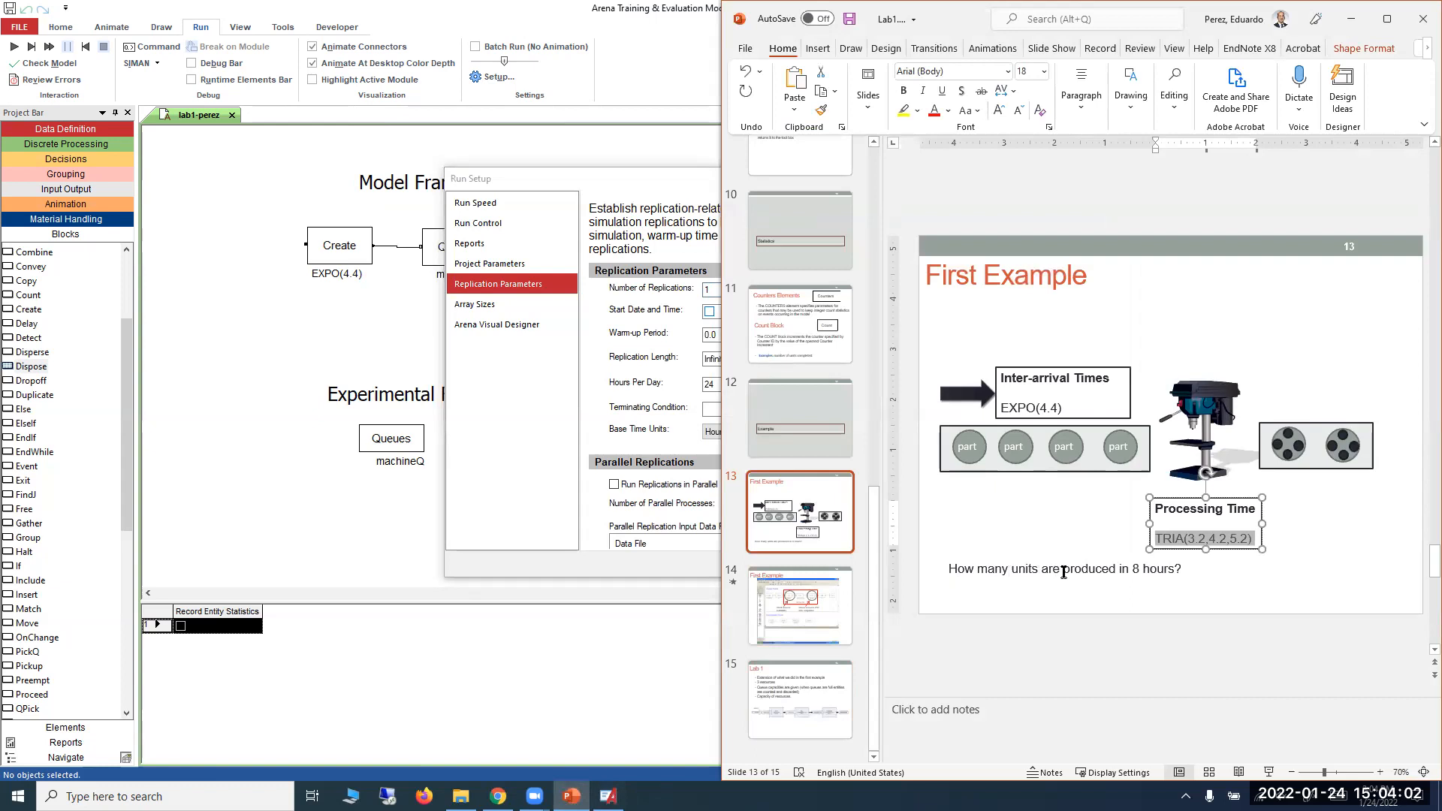
{"action": "left_click", "coordinate": [1351, 20]}
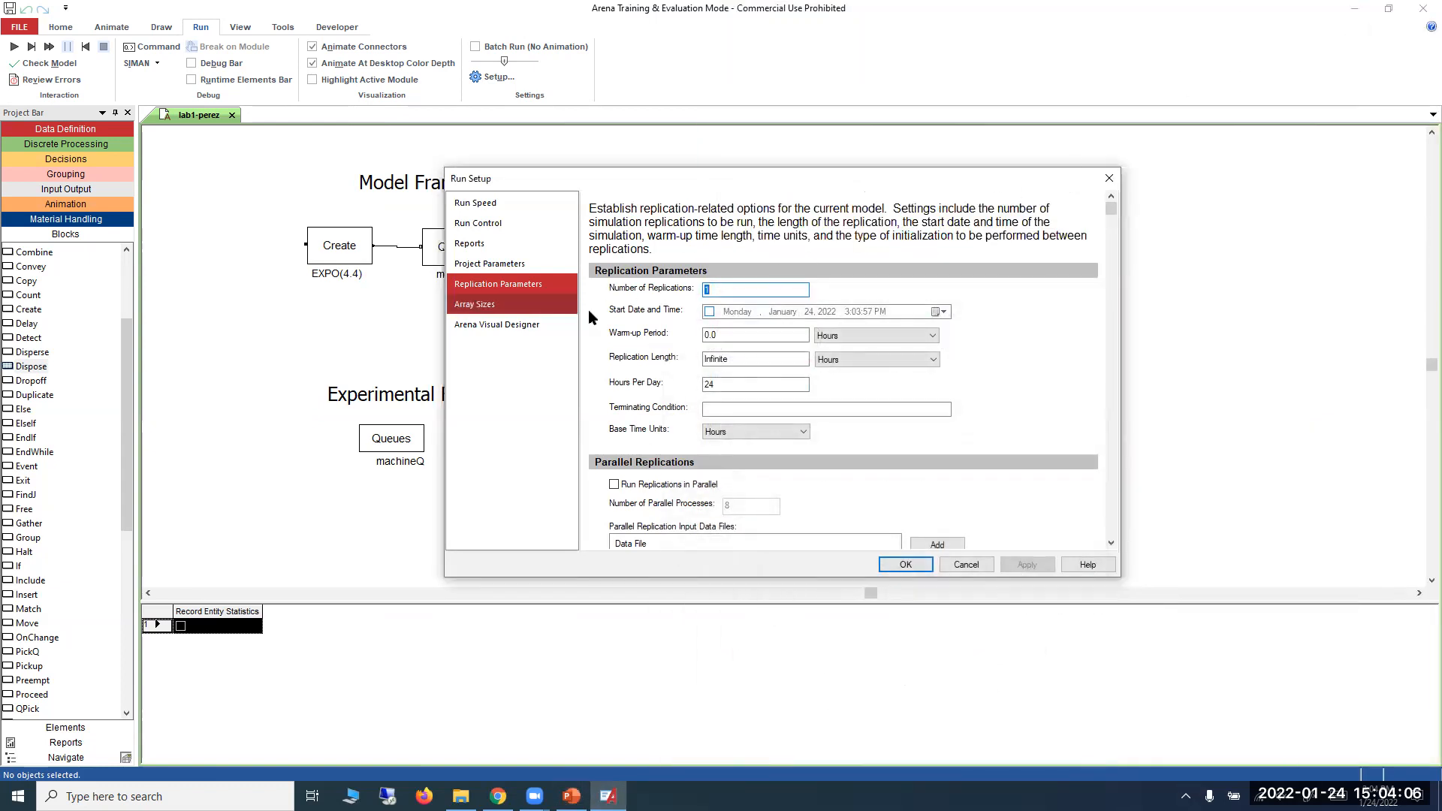
Set the replication length to 8 hours and the base time units to Minutes in the replication parameters.
{"action": "left_click", "coordinate": [517, 285]}
{"action": "left_click", "coordinate": [736, 293]}
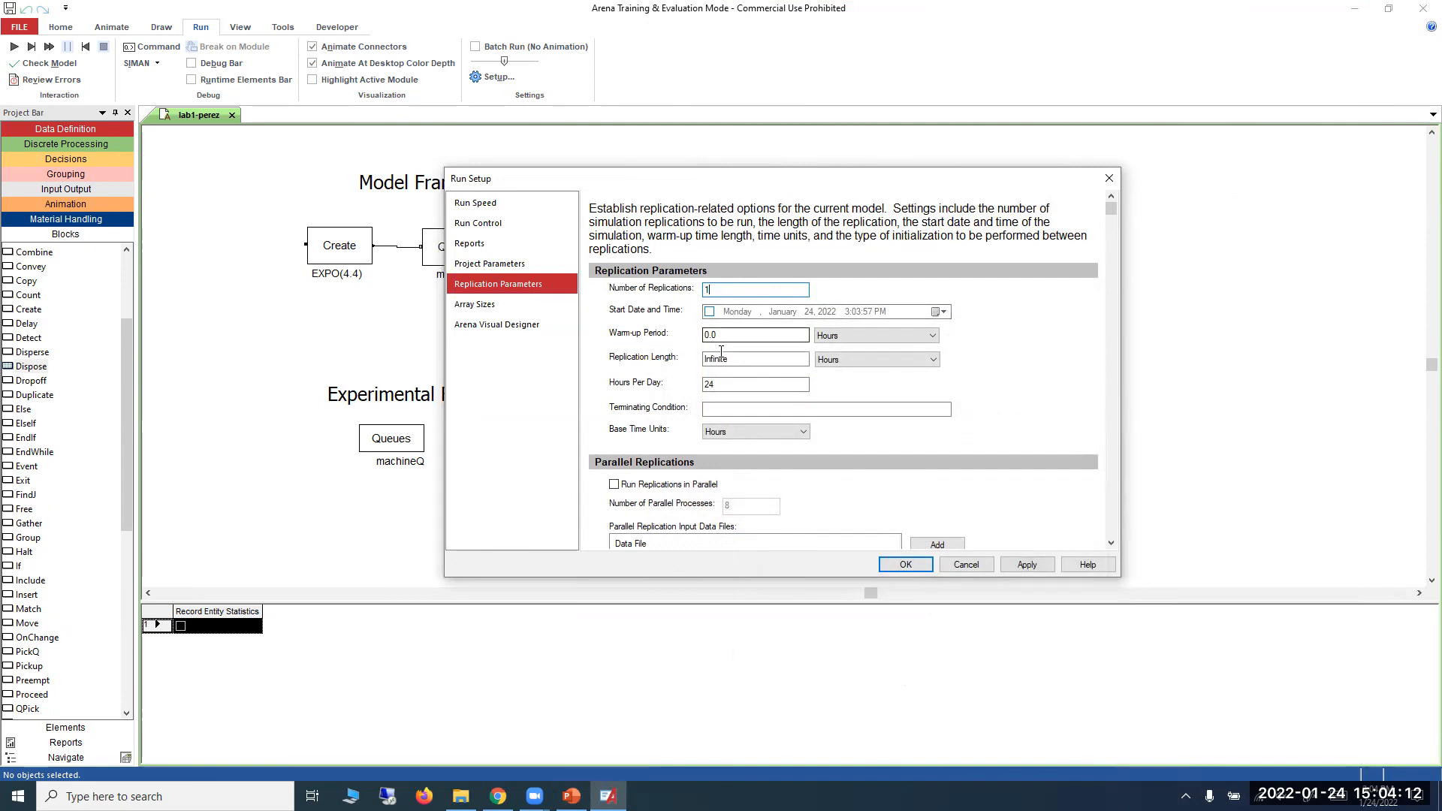
{"action": "left_click_drag", "start_coordinate": [735, 361], "coordinate": [696, 362]}
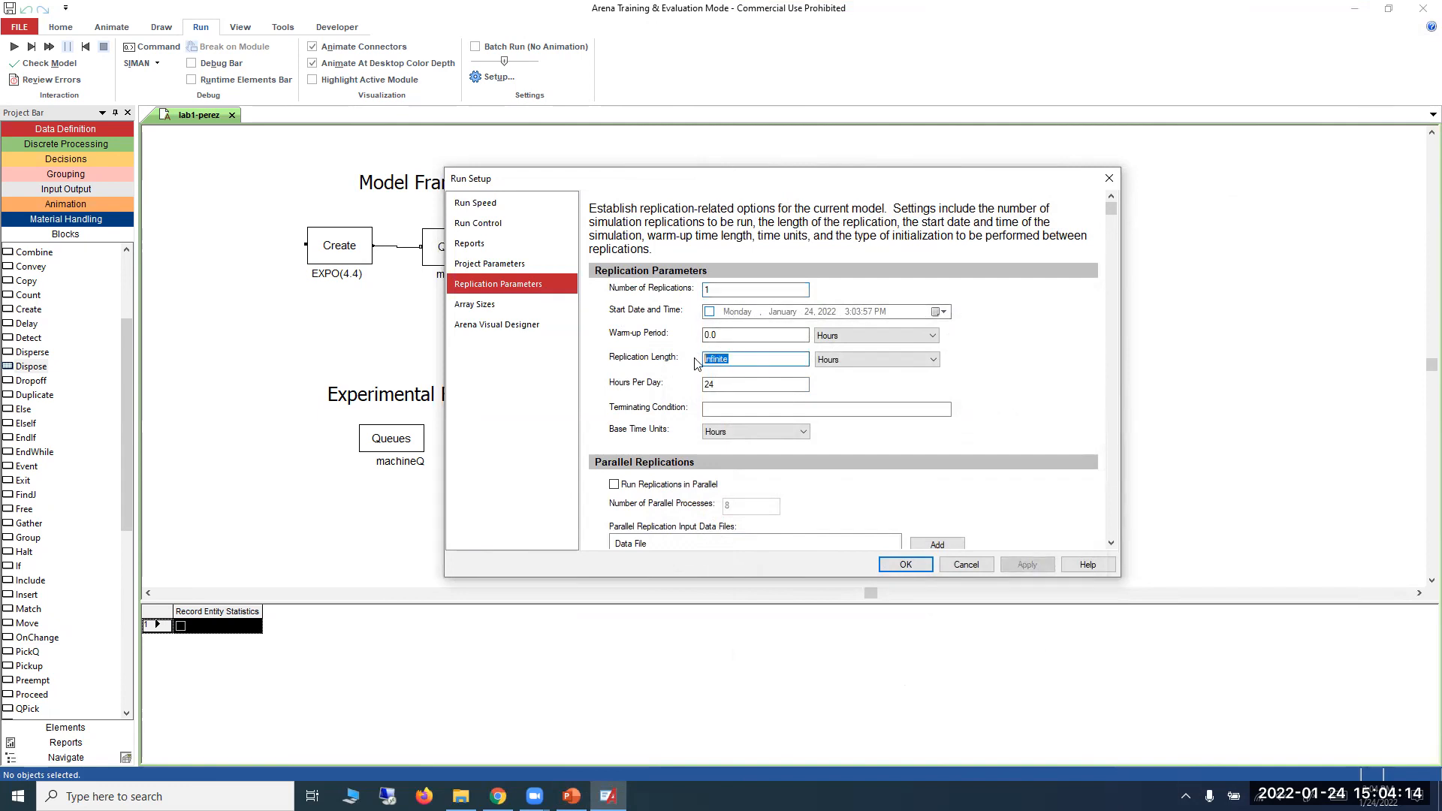
{"action": "type", "text": "8"}
{"action": "left_click", "coordinate": [742, 438]}
{"action": "left_click", "coordinate": [740, 455]}
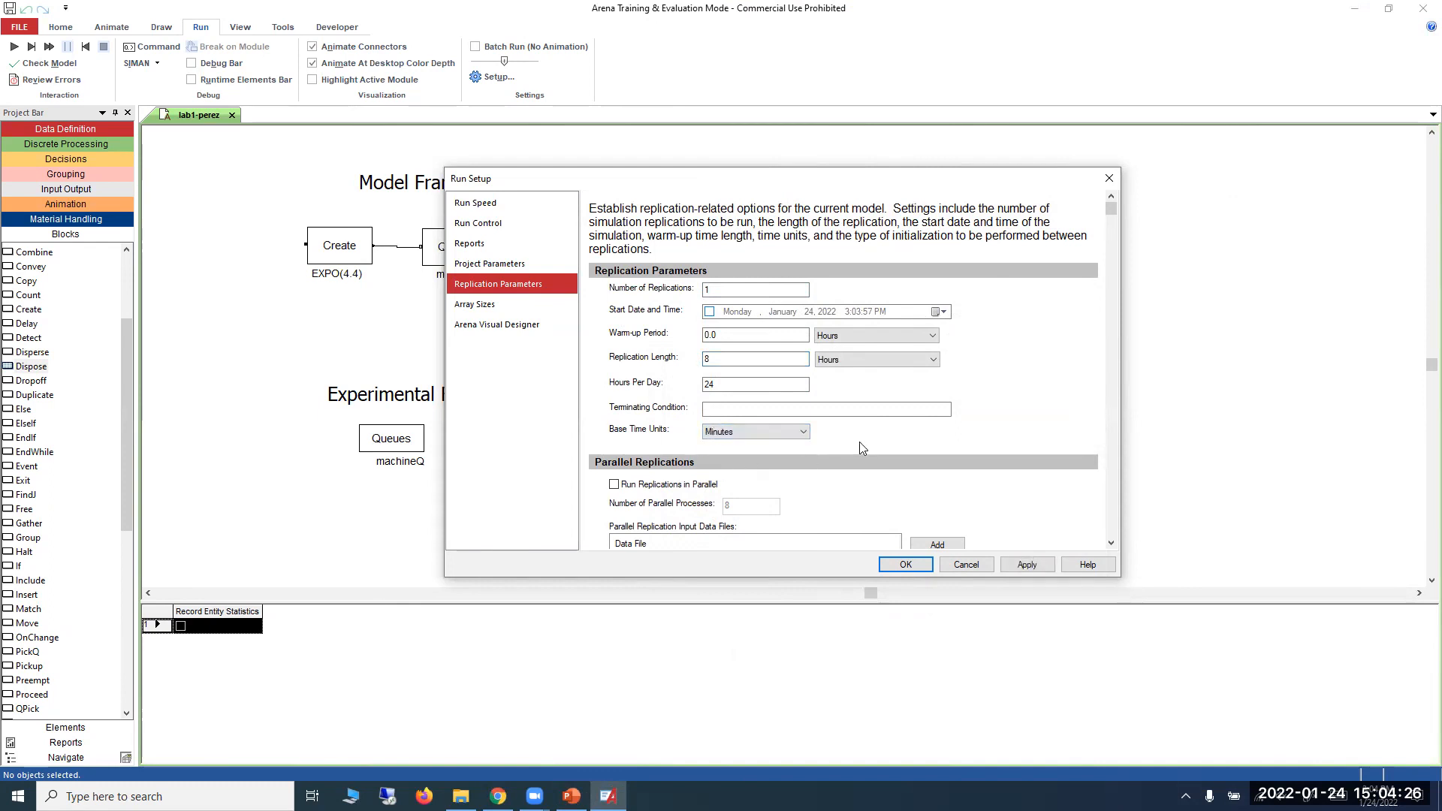
Recheck the First Example slide's times and set the replication length to 480 minutes.
{"action": "left_click", "coordinate": [571, 796]}
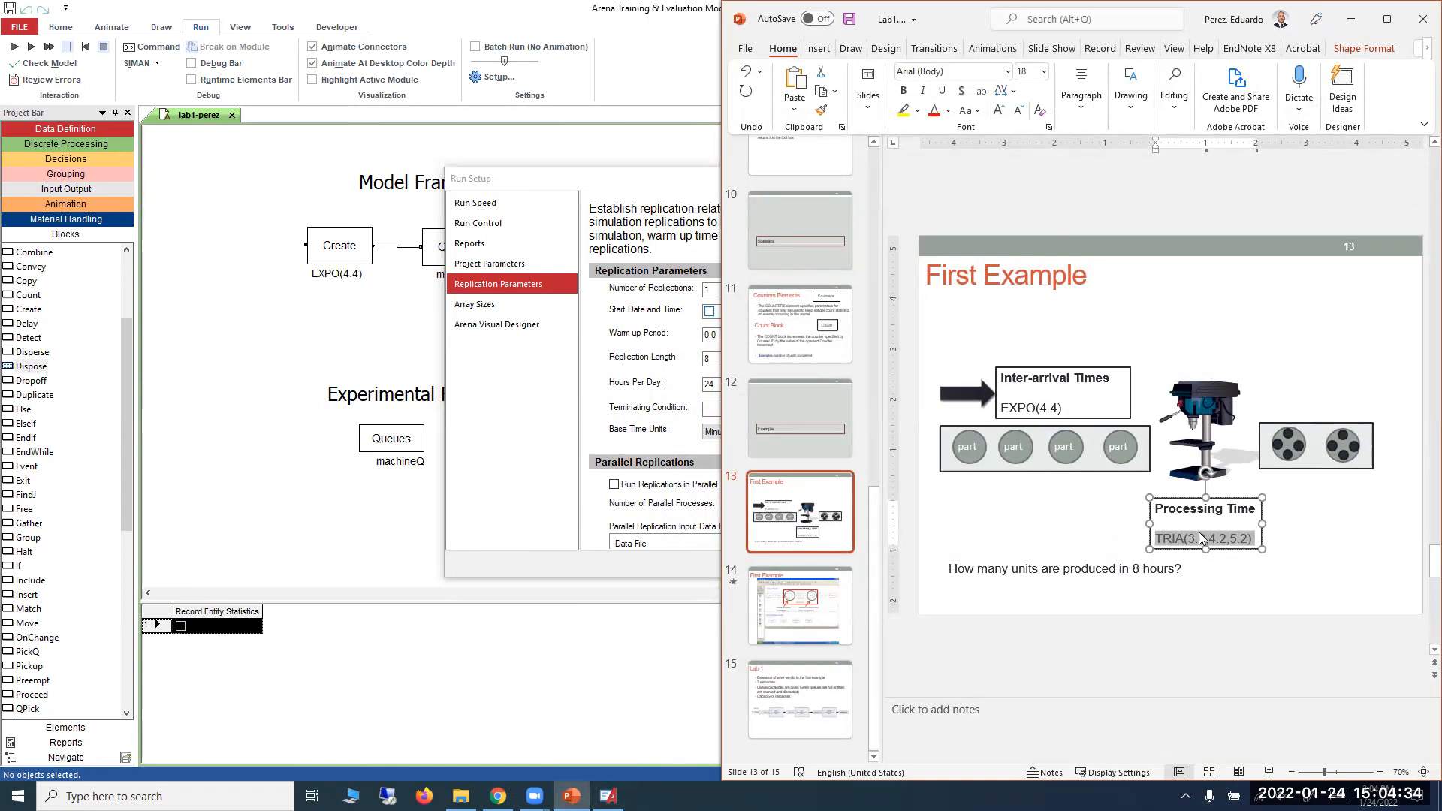
{"action": "left_click", "coordinate": [1350, 18]}
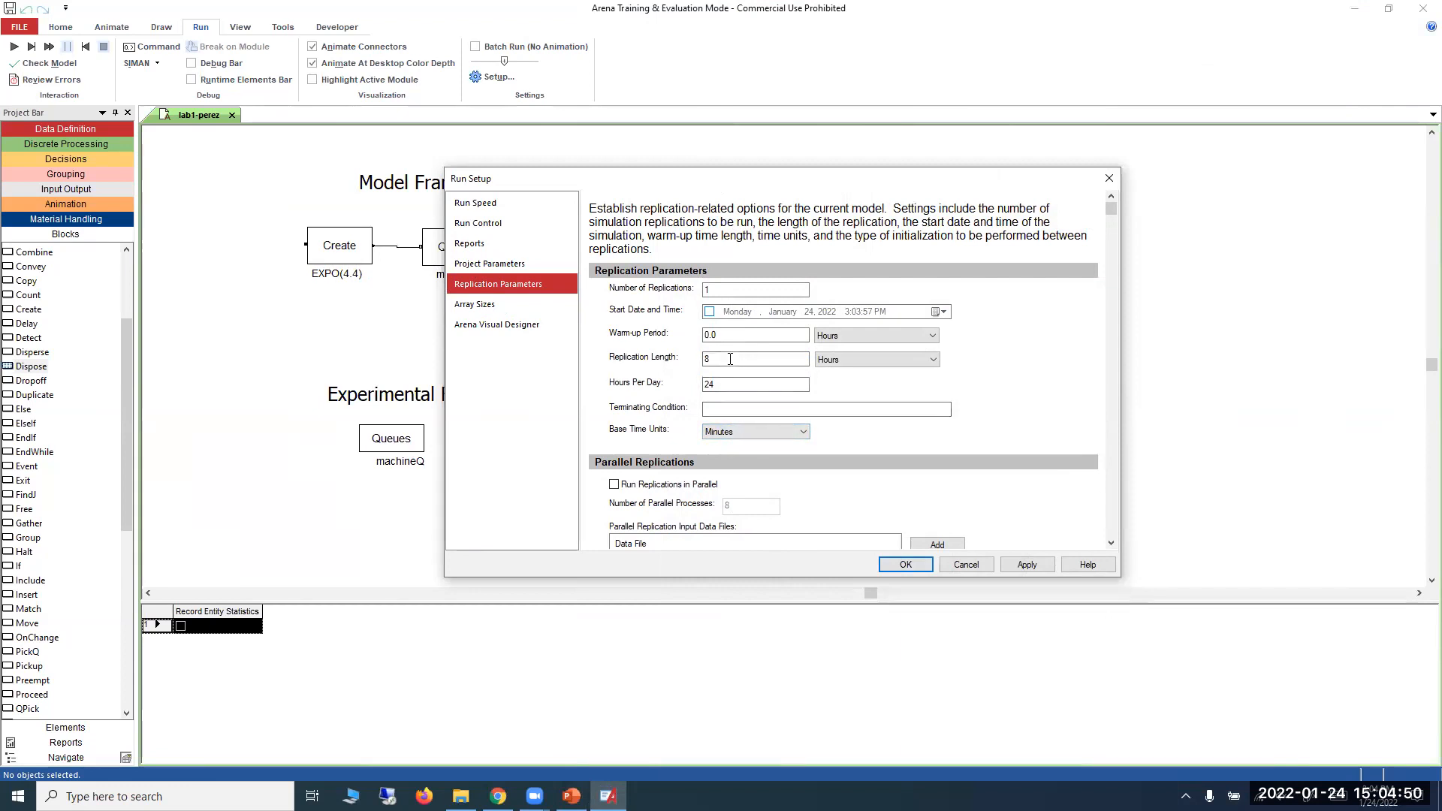
{"action": "left_click_drag", "start_coordinate": [730, 359], "coordinate": [698, 360]}
{"action": "type", "text": "480"}
{"action": "left_click", "coordinate": [915, 359]}
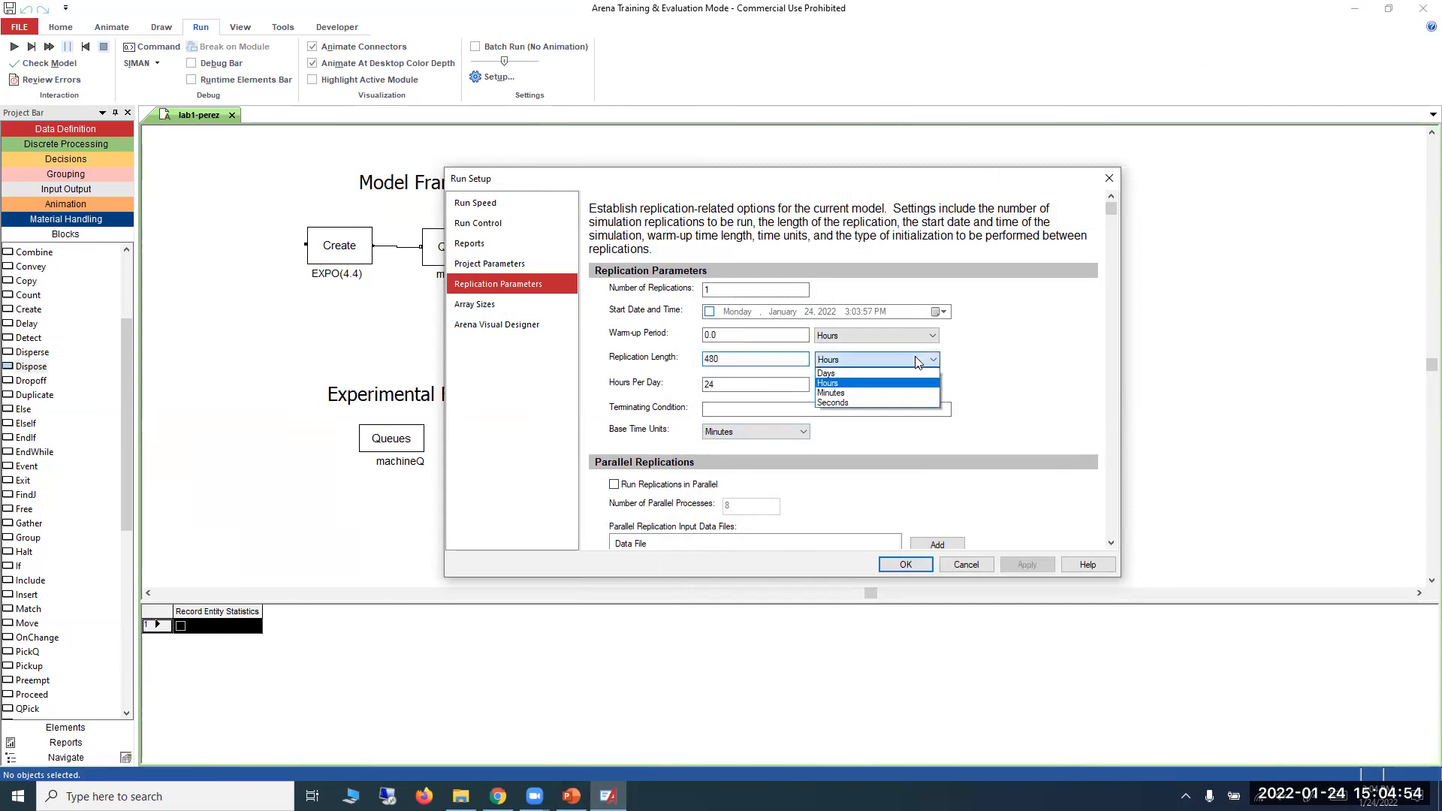
{"action": "left_click", "coordinate": [894, 386]}
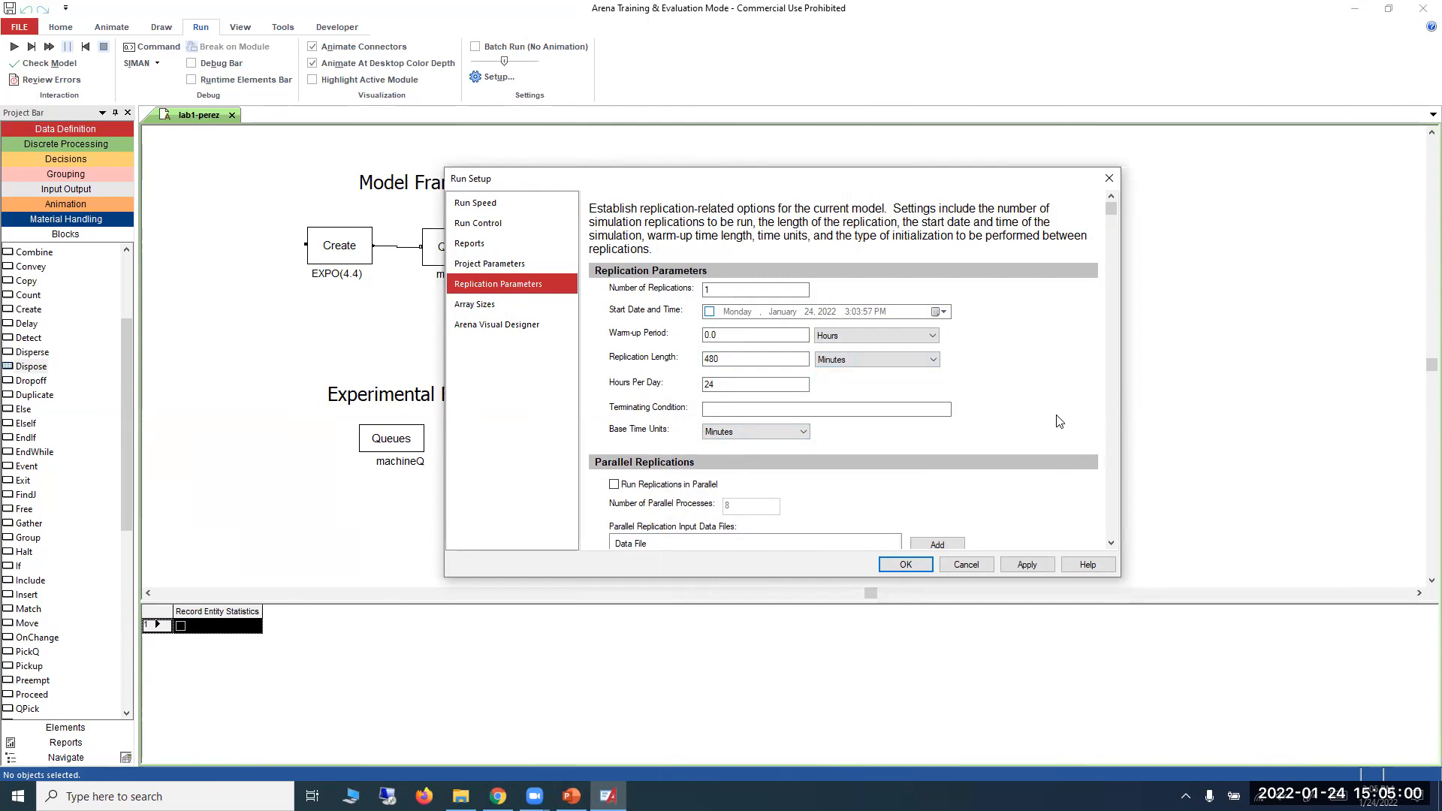
Choose SIMAN Summary Report(.out file) as the default report and apply the run setup.
{"action": "left_click", "coordinate": [493, 248]}
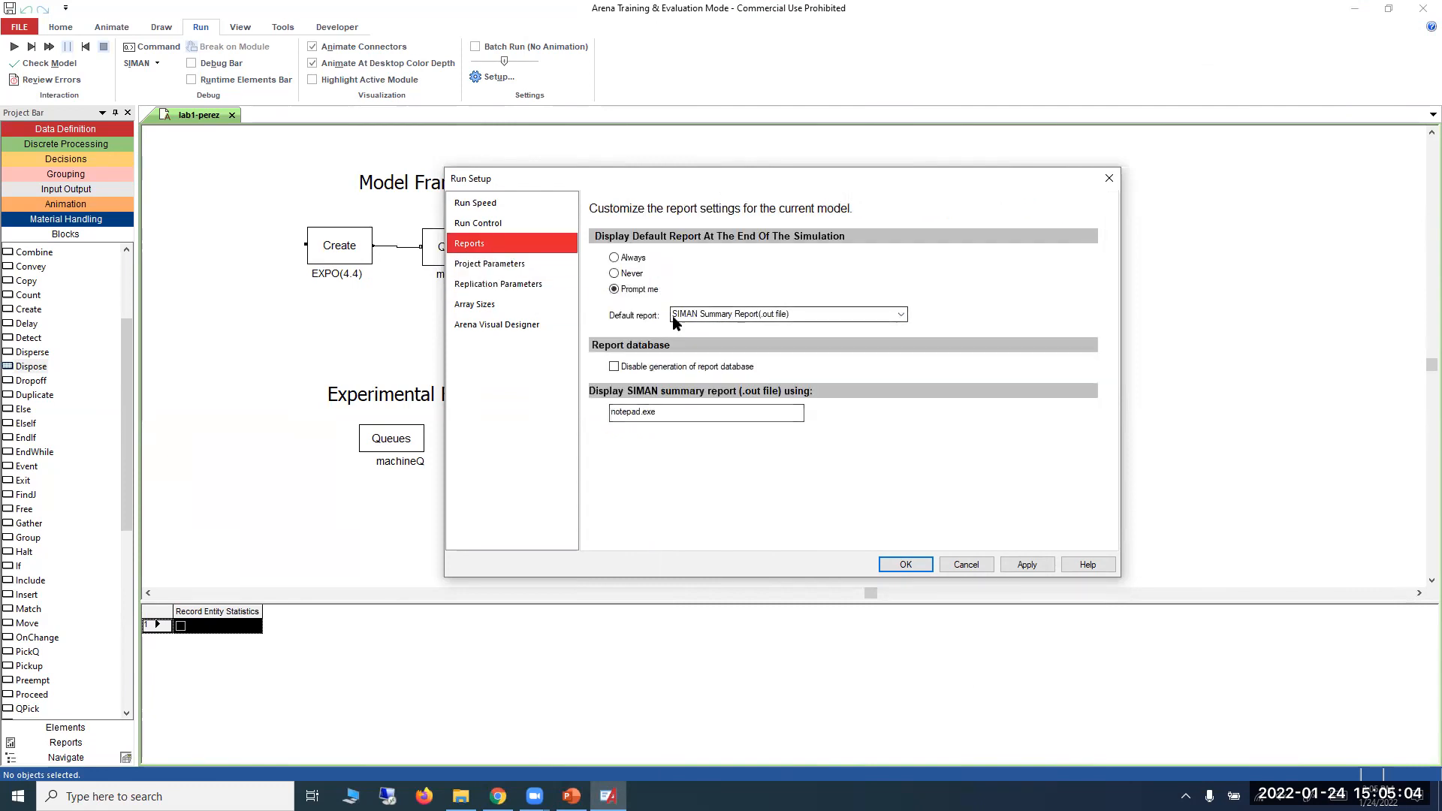
{"action": "left_click", "coordinate": [901, 314]}
{"action": "left_click", "coordinate": [745, 434]}
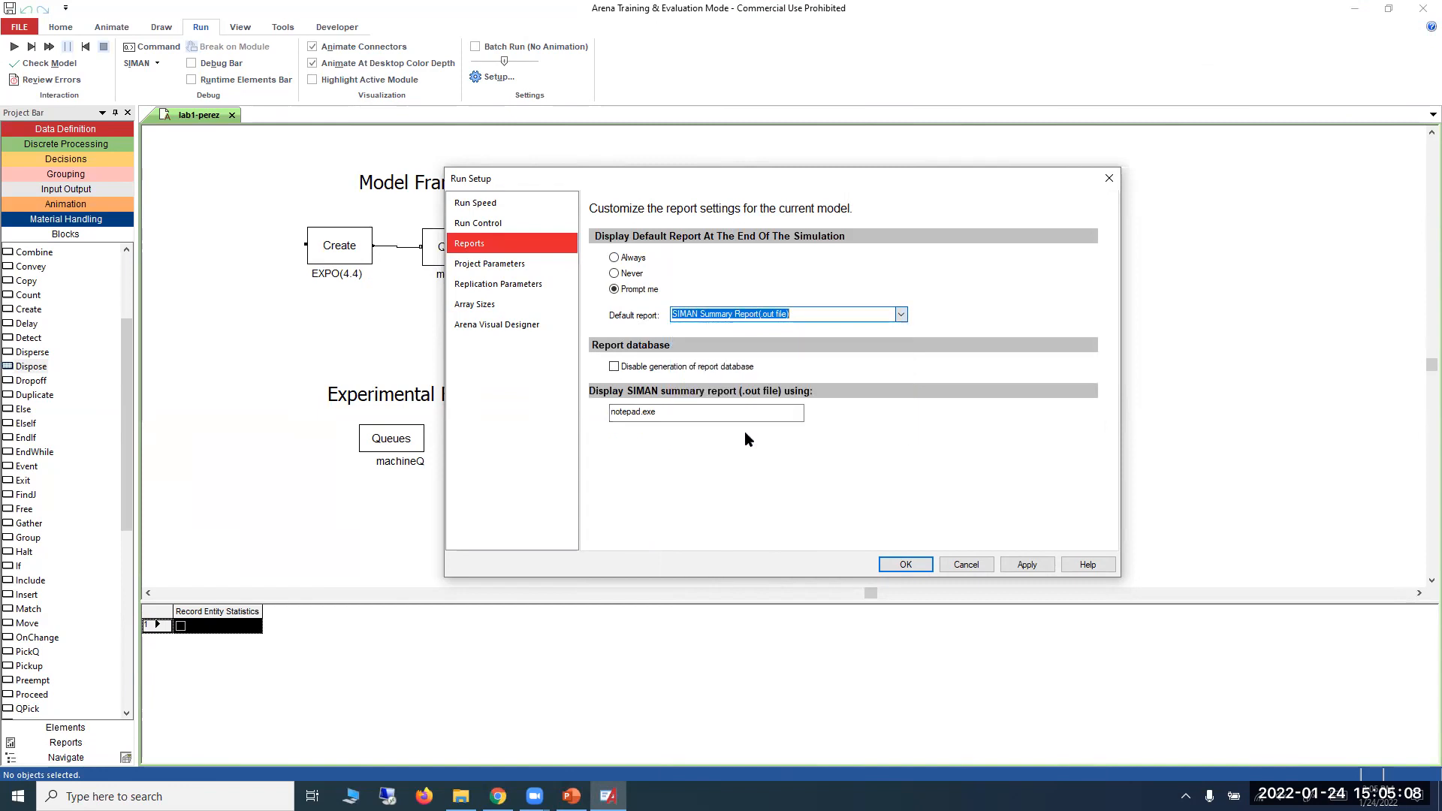
{"action": "left_click", "coordinate": [1029, 559]}
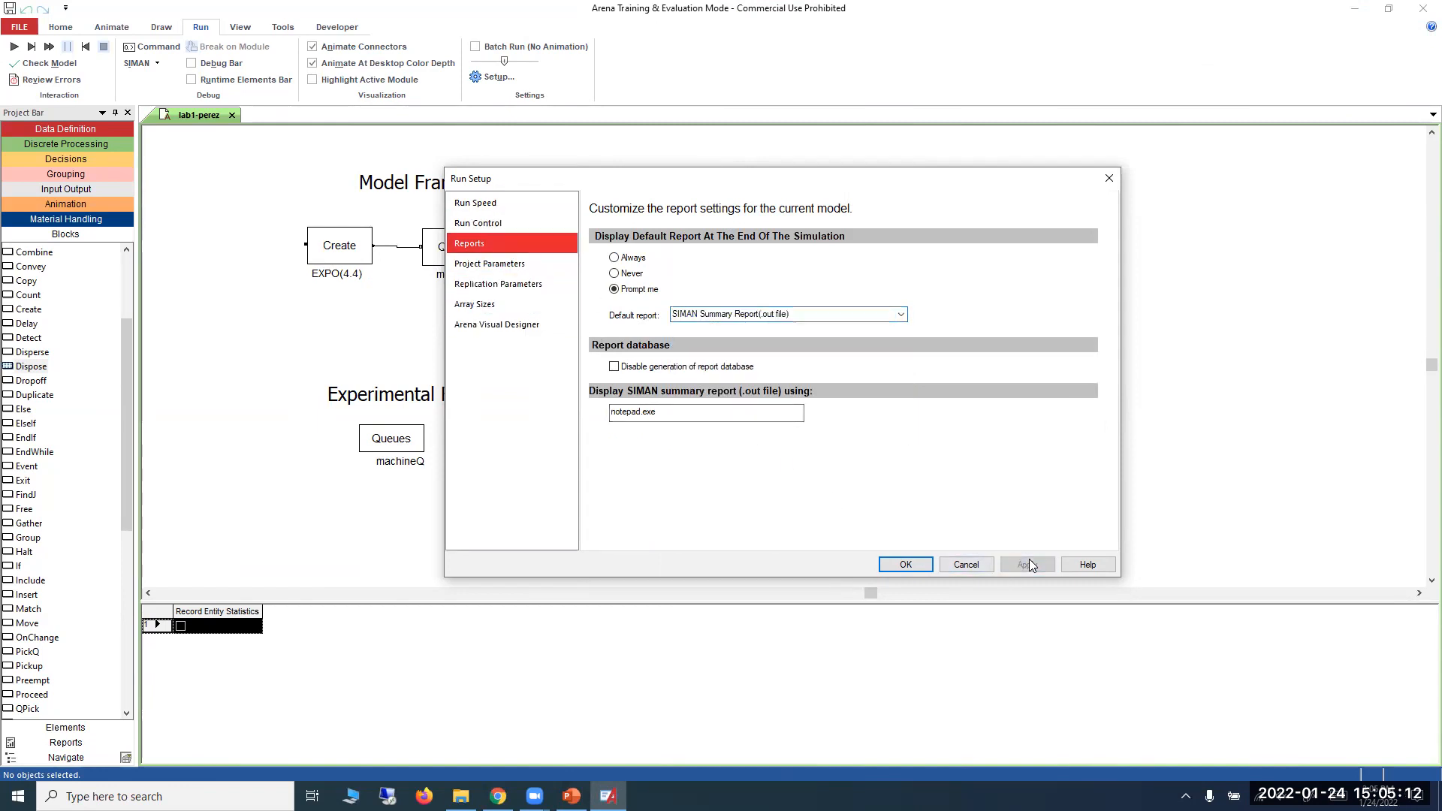
{"action": "left_click", "coordinate": [907, 564]}
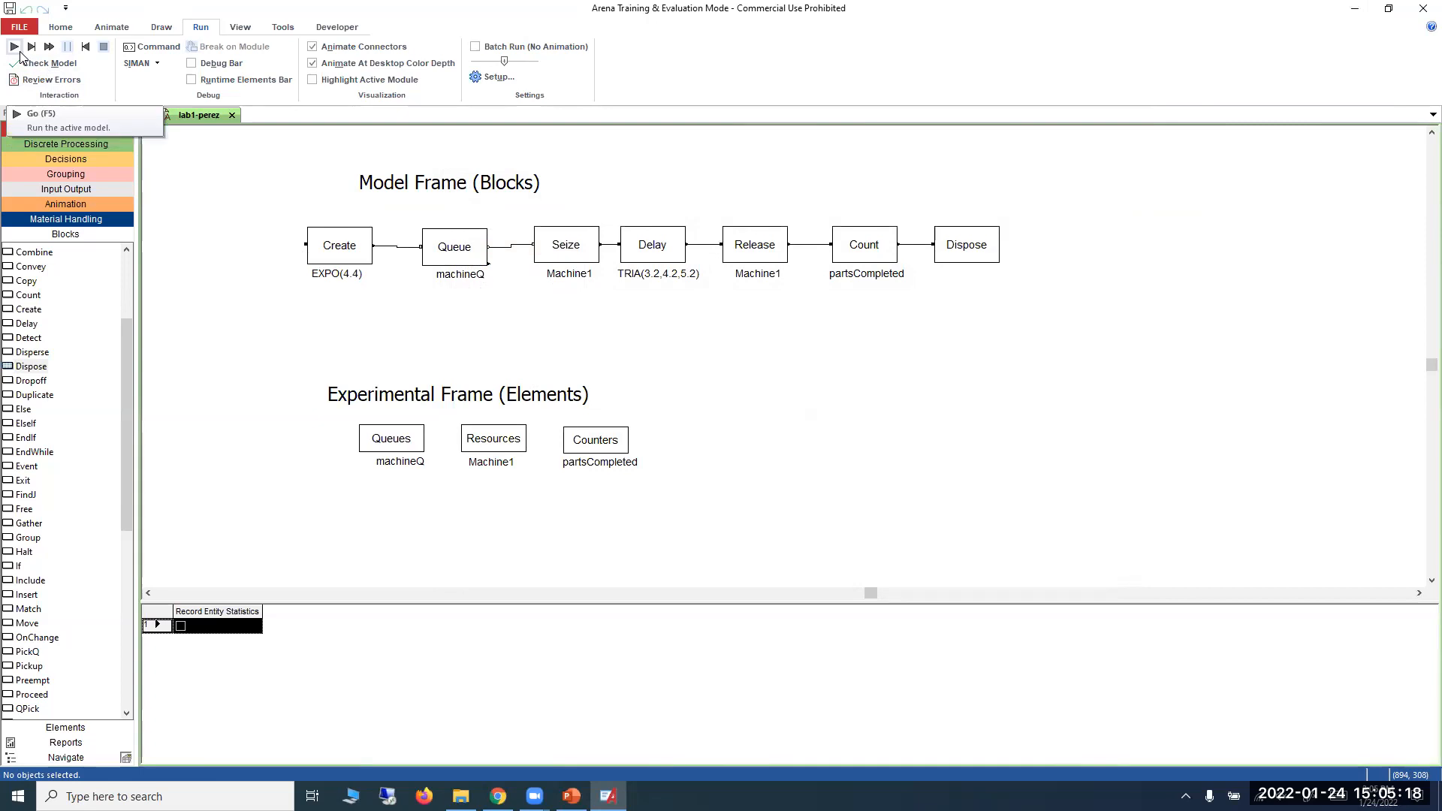
Run the simulation to completion and open its summary results report.
{"action": "key", "text": "F5"}
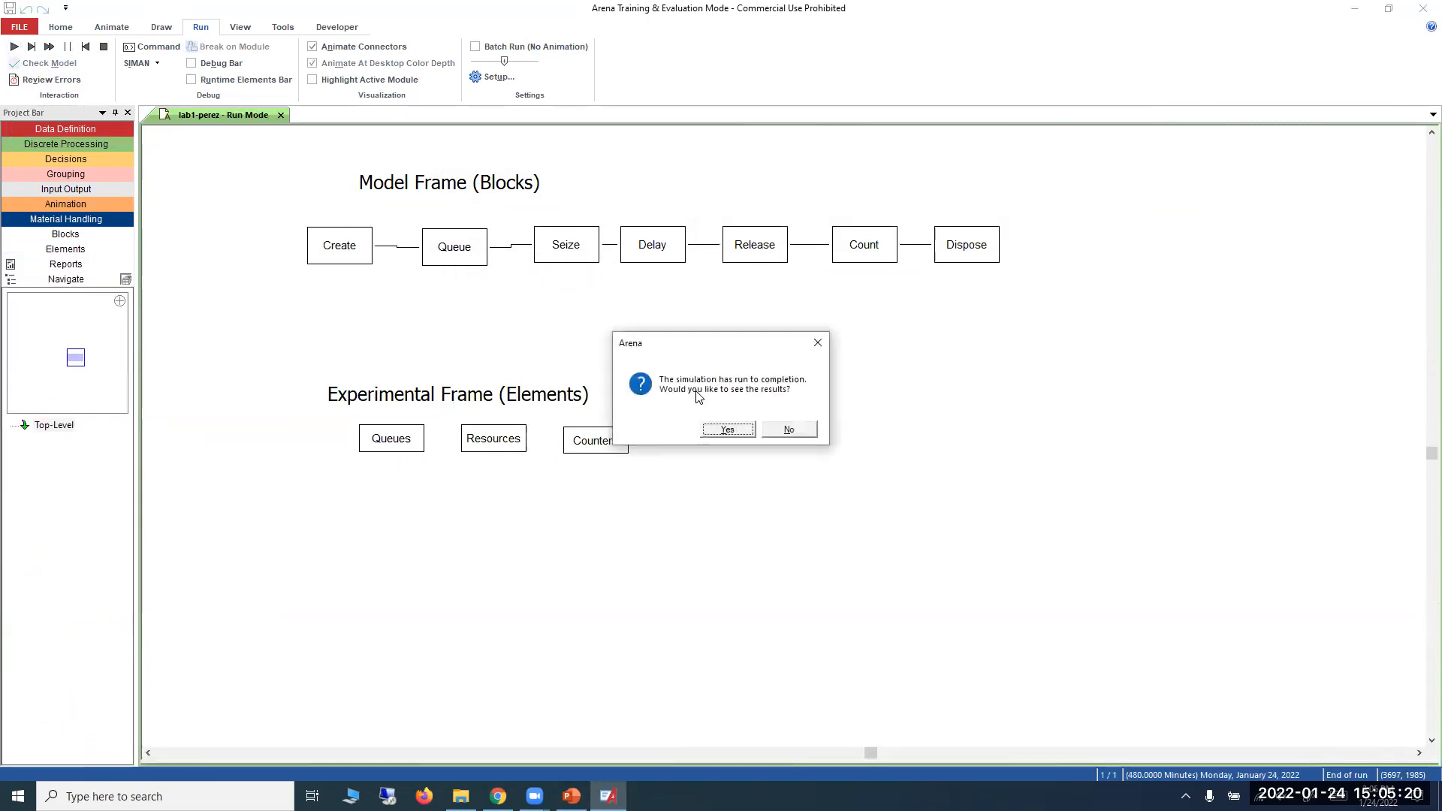
{"action": "left_click", "coordinate": [732, 427]}
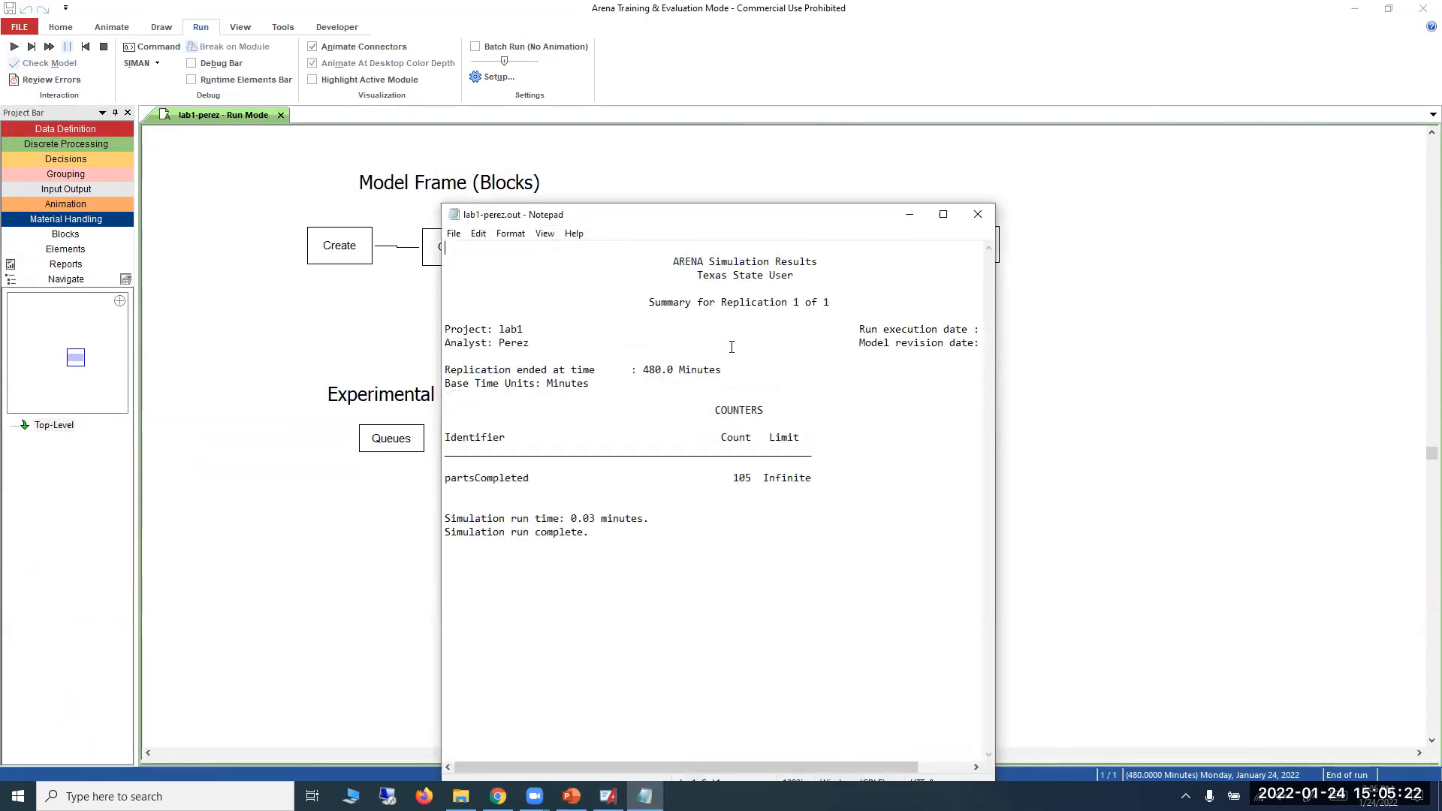
{"action": "left_click_drag", "start_coordinate": [679, 215], "coordinate": [675, 91]}
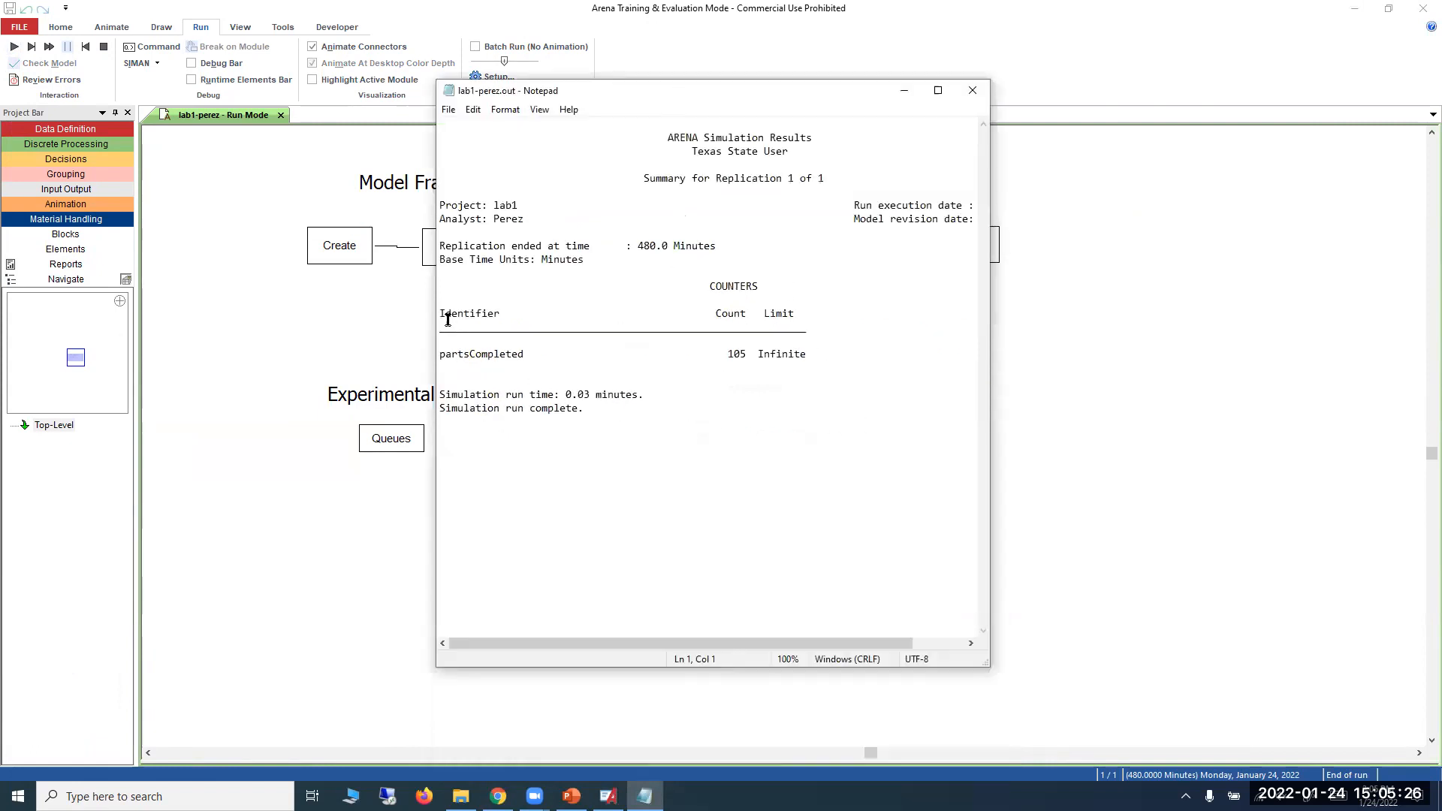
Review the partsCompleted row in the results report, then close the report and end the simulation run.
{"action": "left_click_drag", "start_coordinate": [432, 320], "coordinate": [706, 381]}
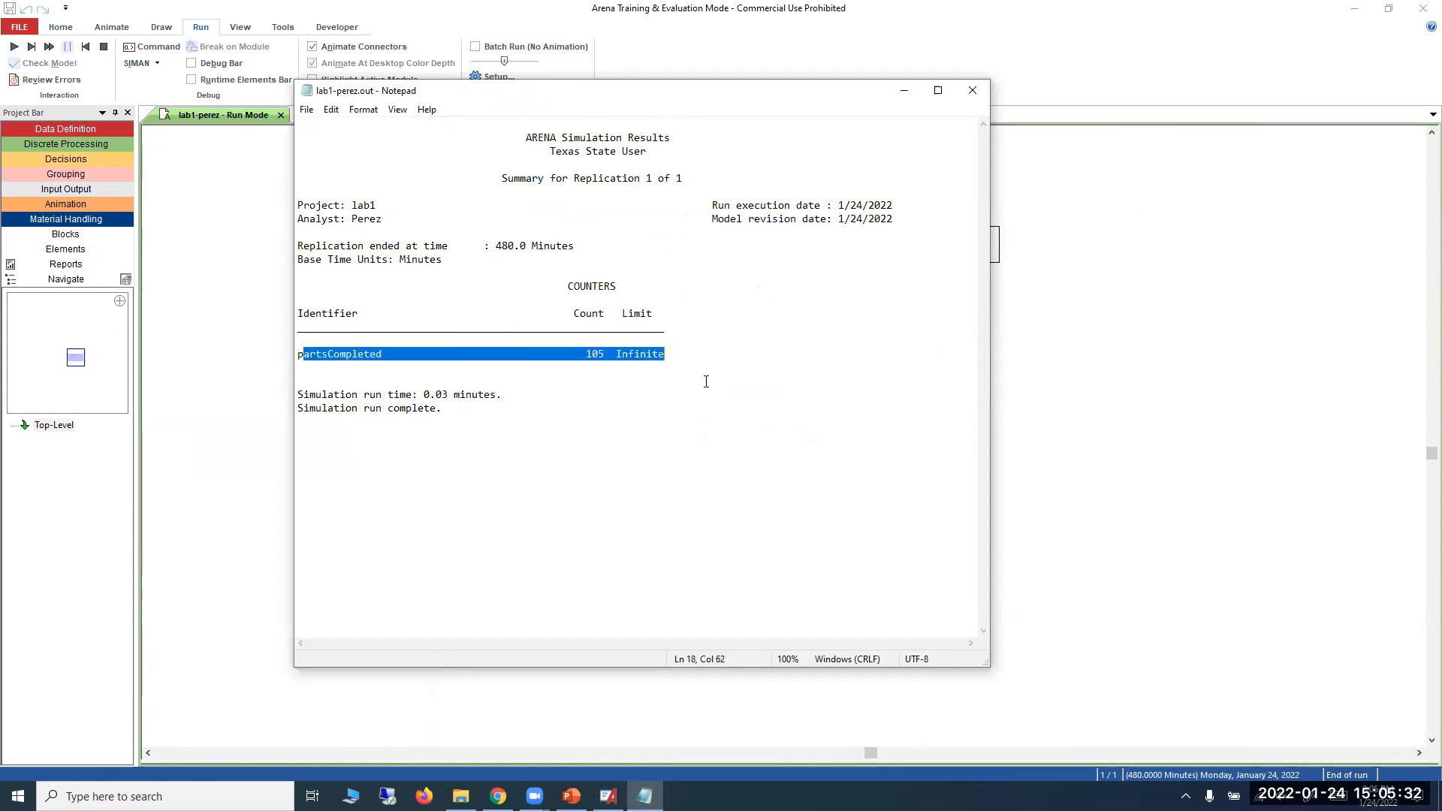
{"action": "left_click", "coordinate": [730, 416]}
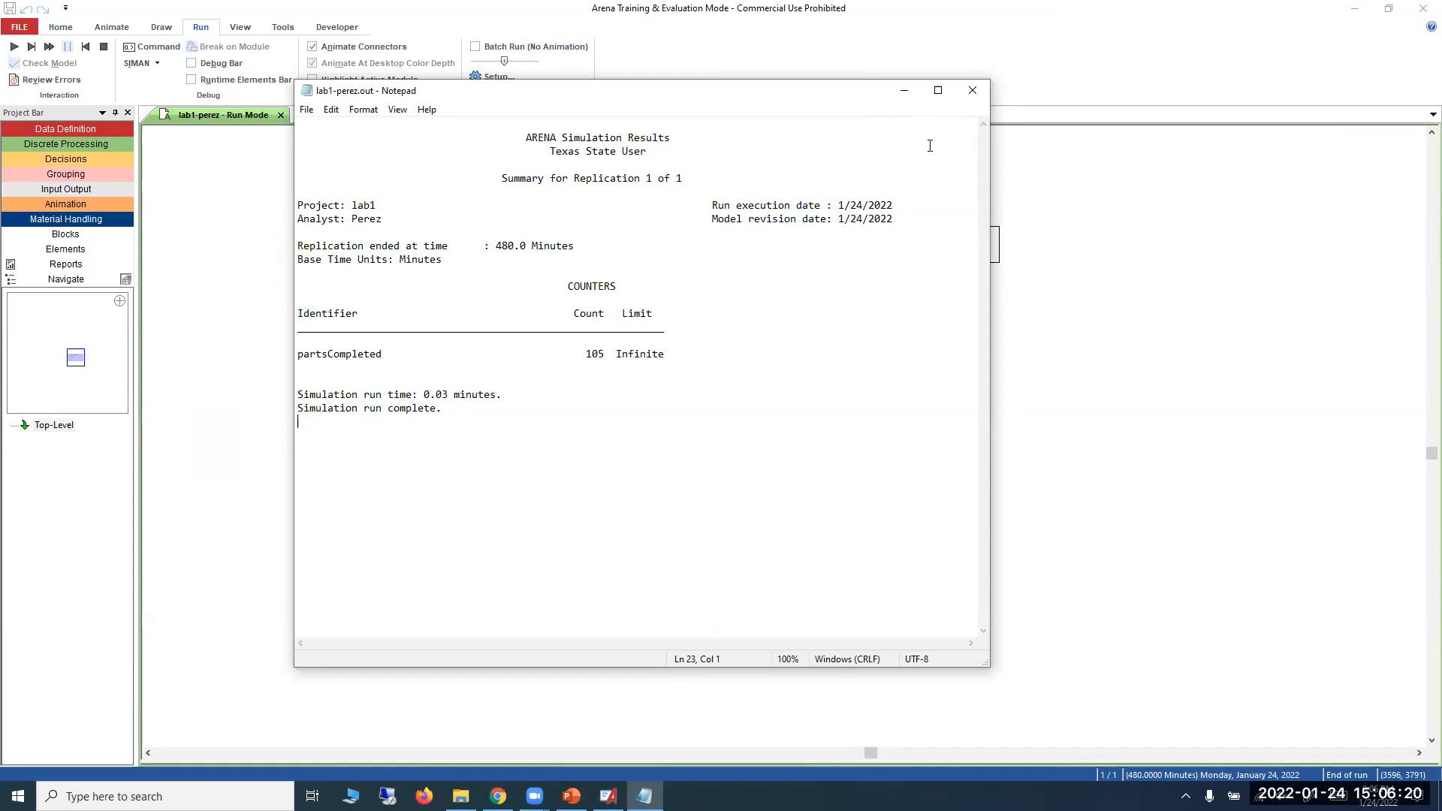
{"action": "left_click", "coordinate": [963, 103]}
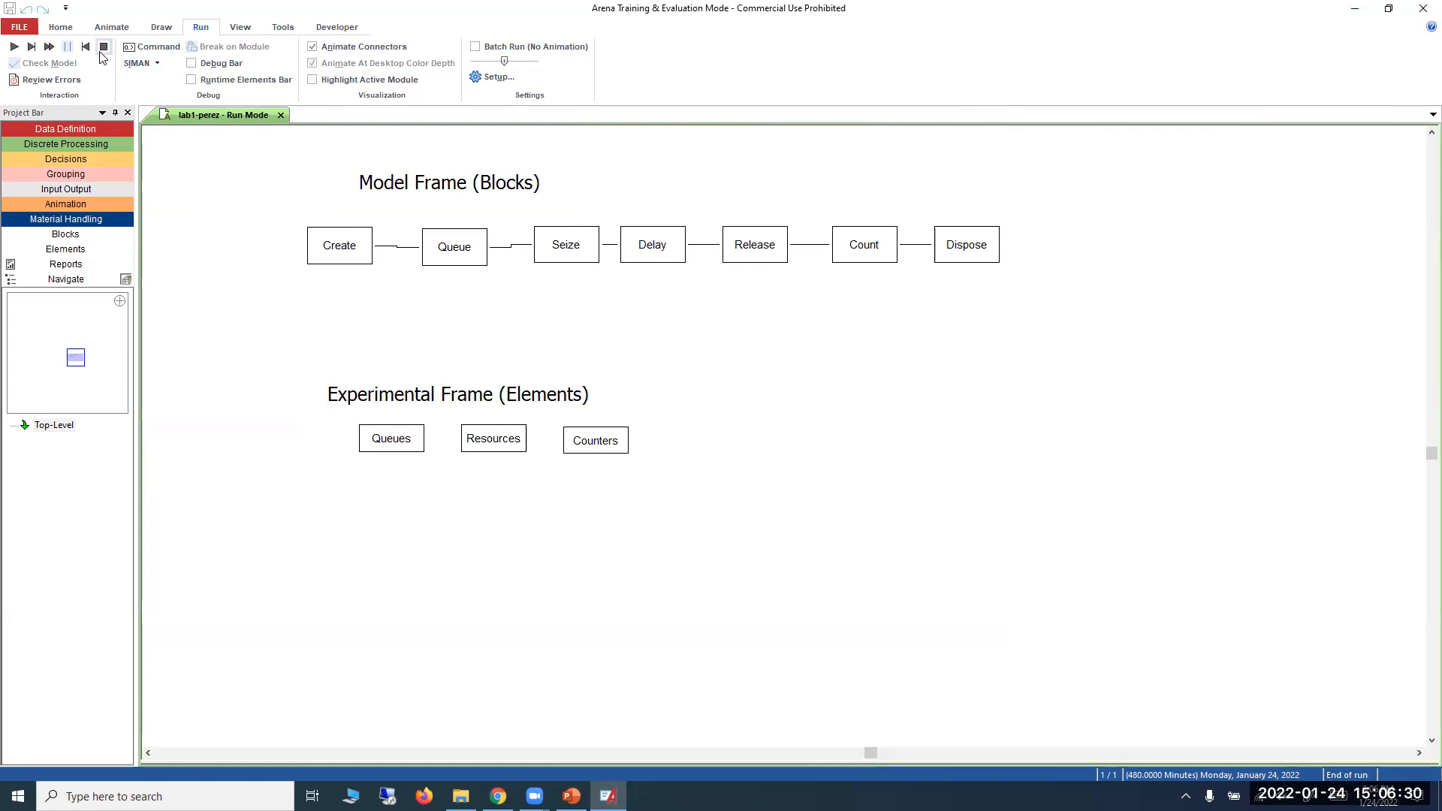
{"action": "left_click", "coordinate": [103, 56]}
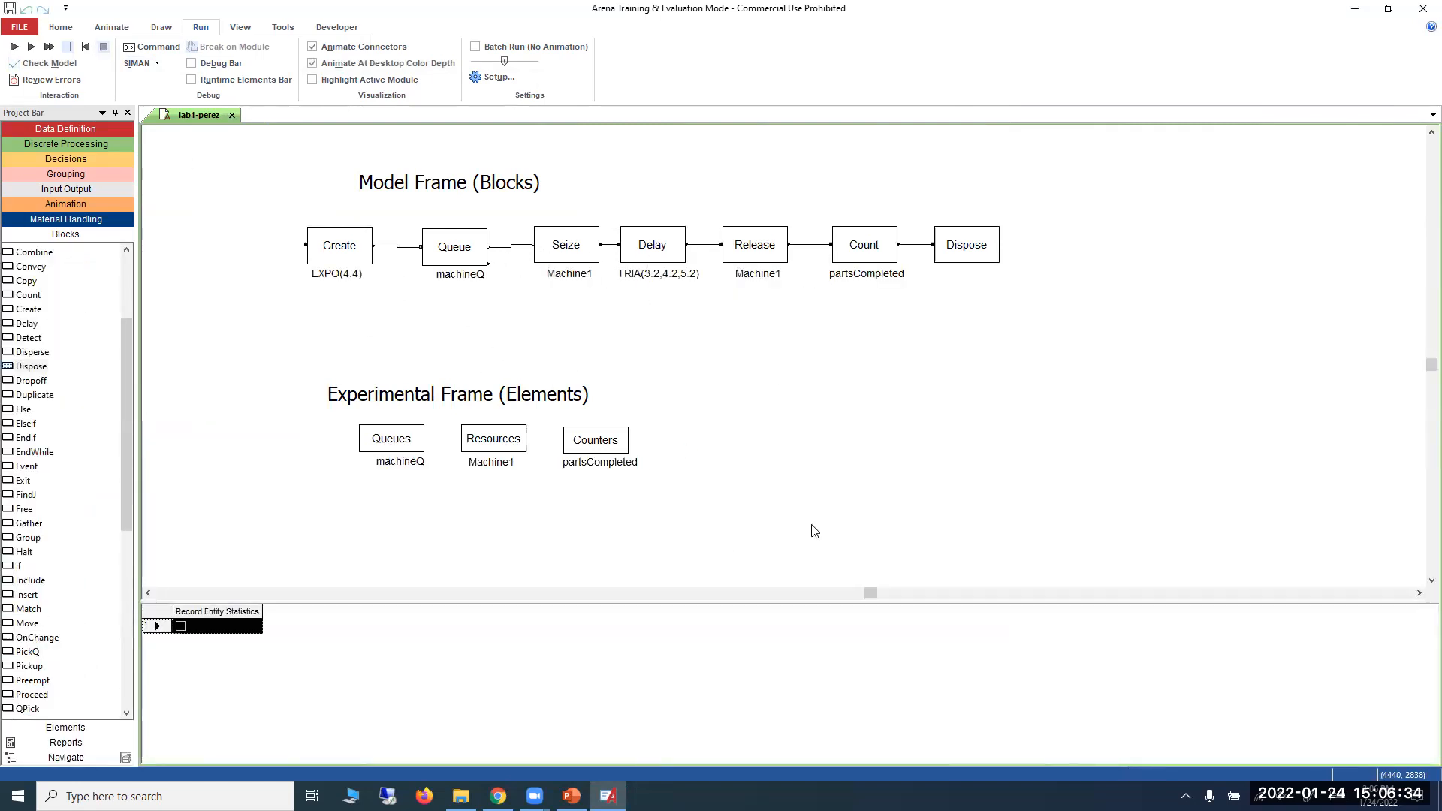
Switch to the course site in Chrome and open the Modeling-Lab1 assignment from the Week 2 module.
{"action": "left_click", "coordinate": [498, 796]}
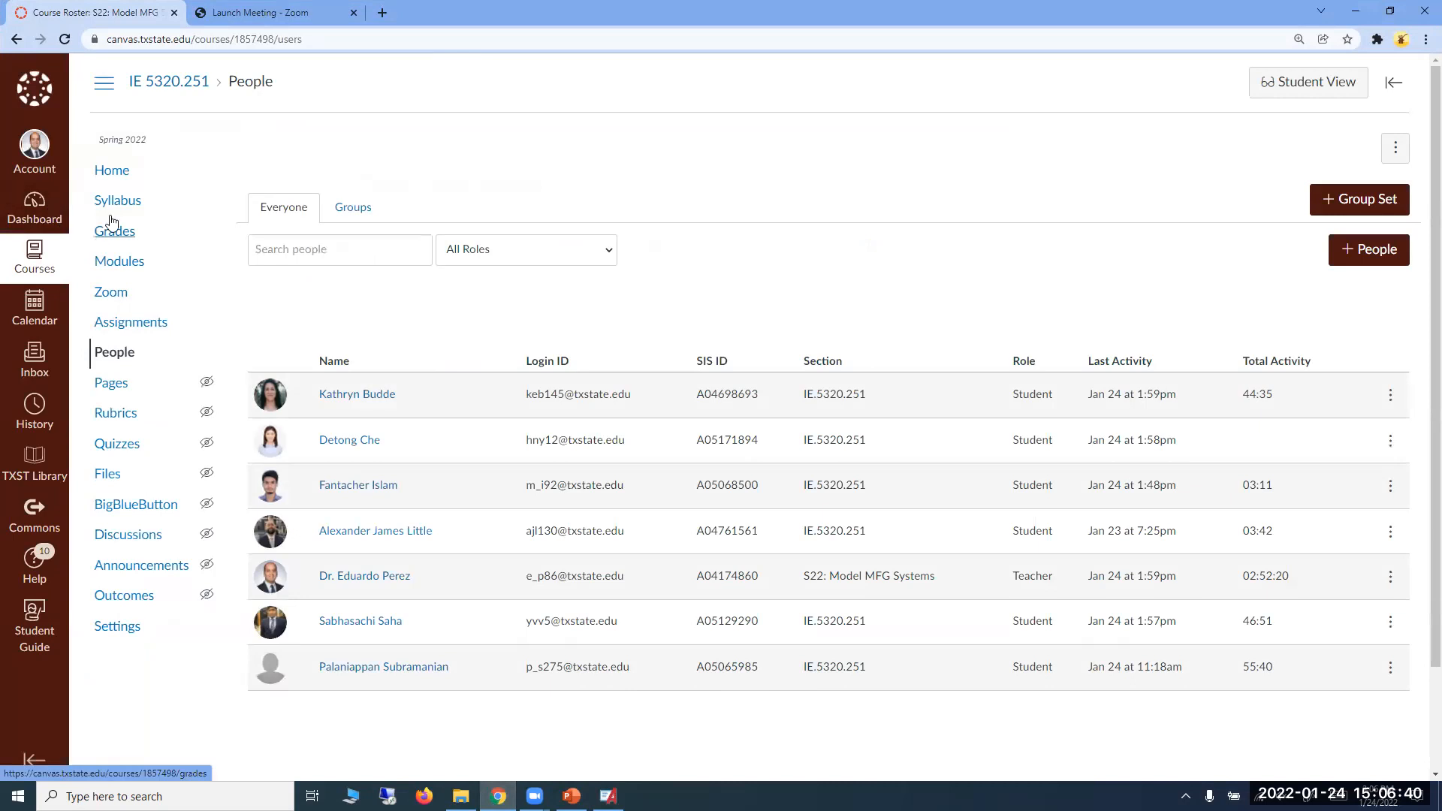
{"action": "left_click", "coordinate": [193, 84]}
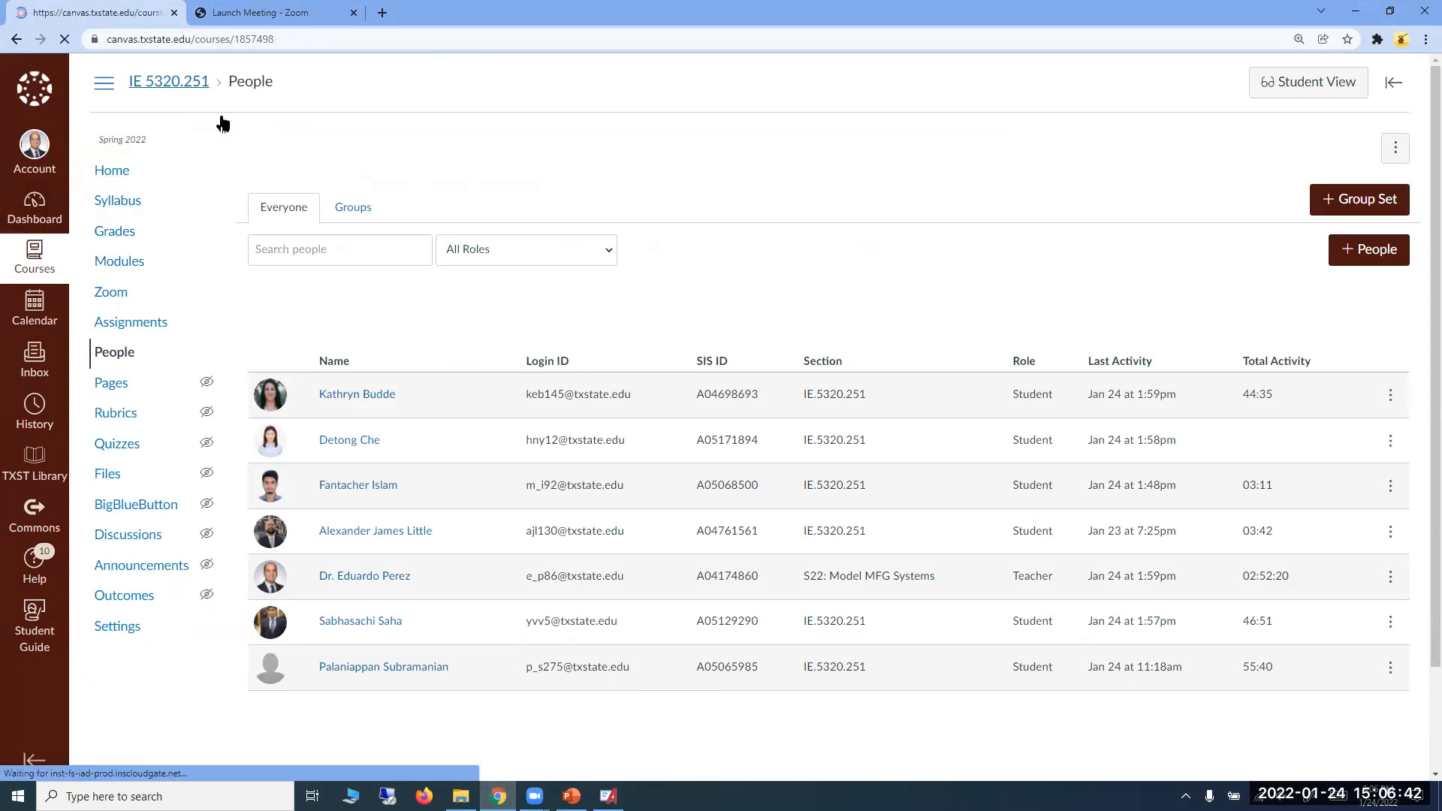
{"action": "left_click", "coordinate": [114, 265]}
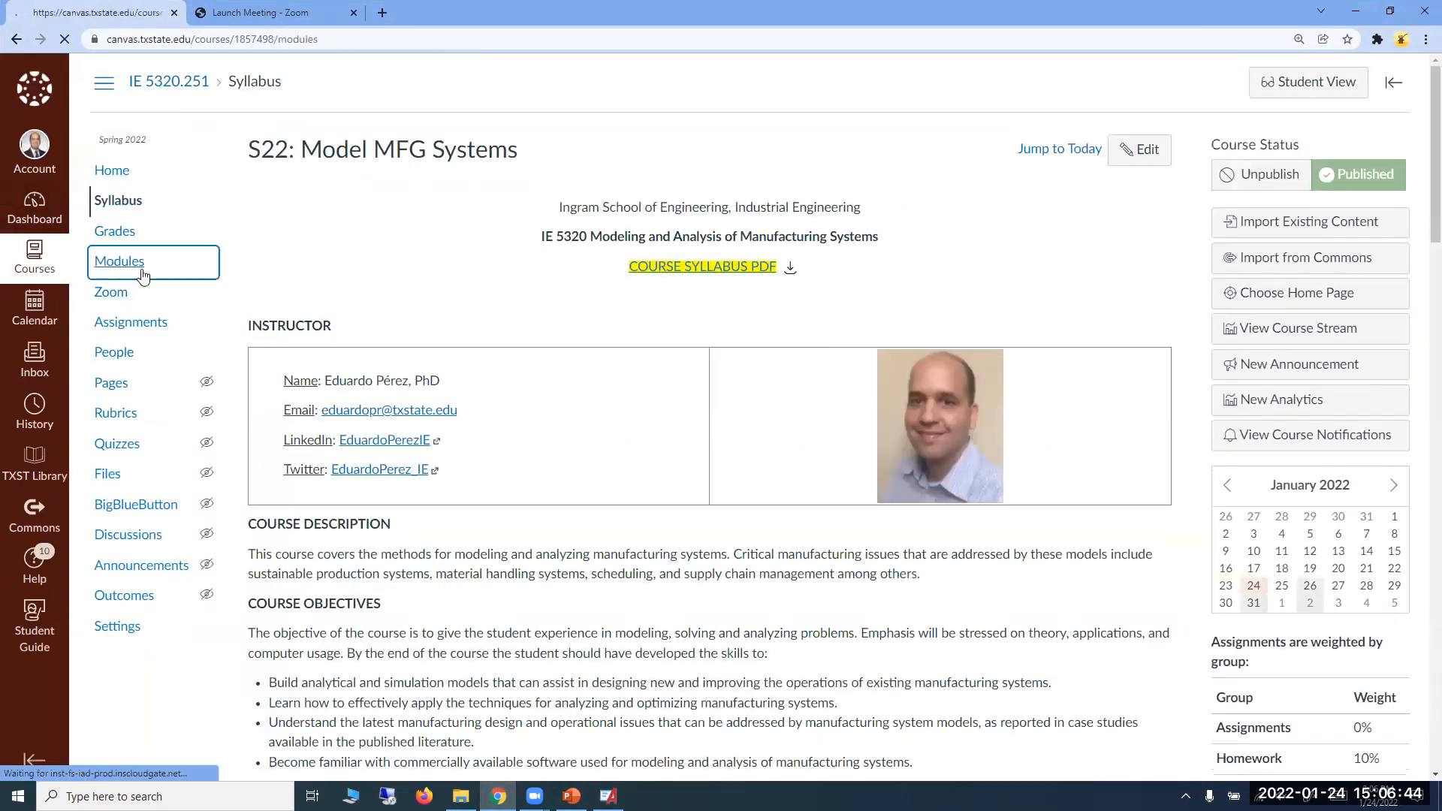
{"action": "scroll", "coordinate": [640, 449], "scroll_direction": "down", "scroll_amount": 3}
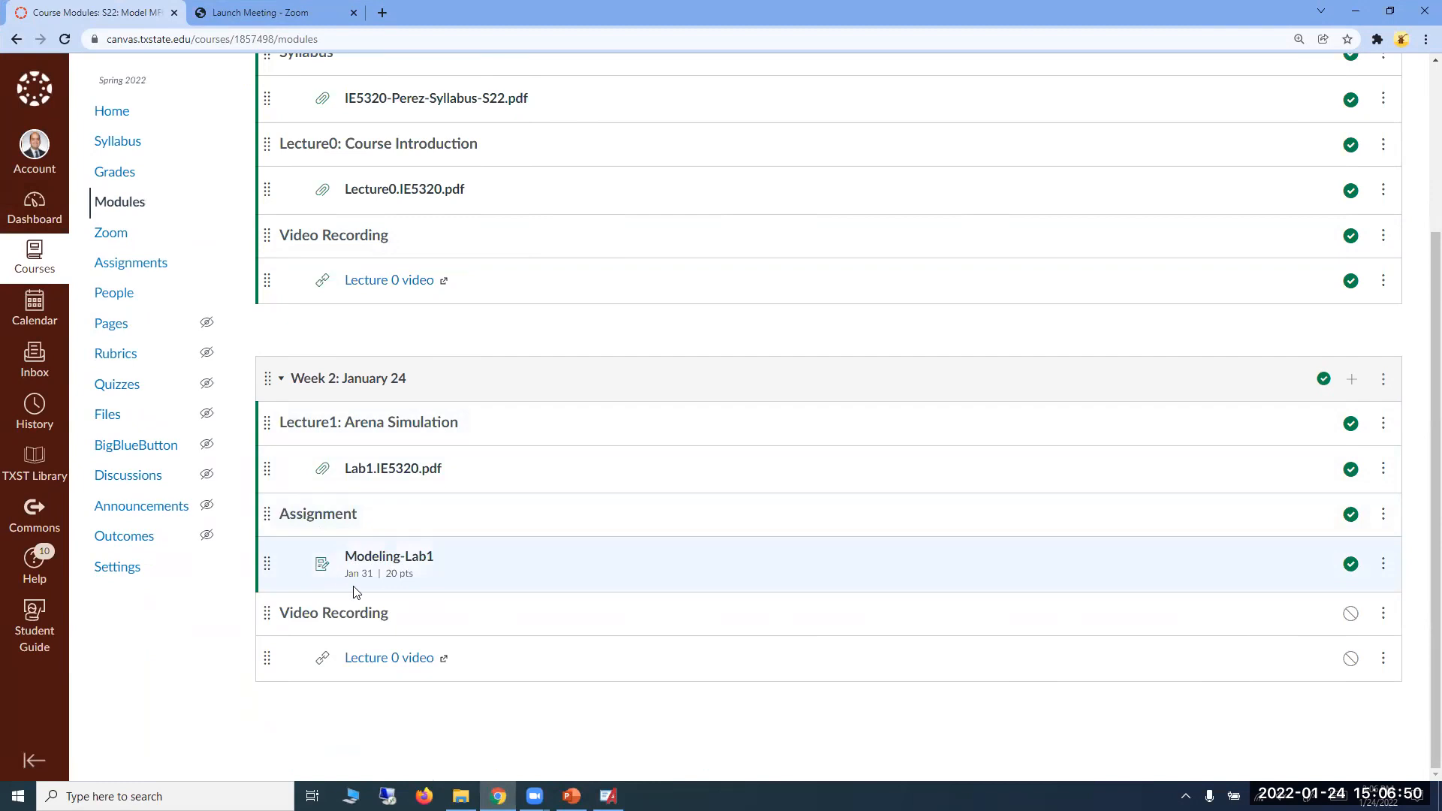
{"action": "left_click", "coordinate": [409, 565]}
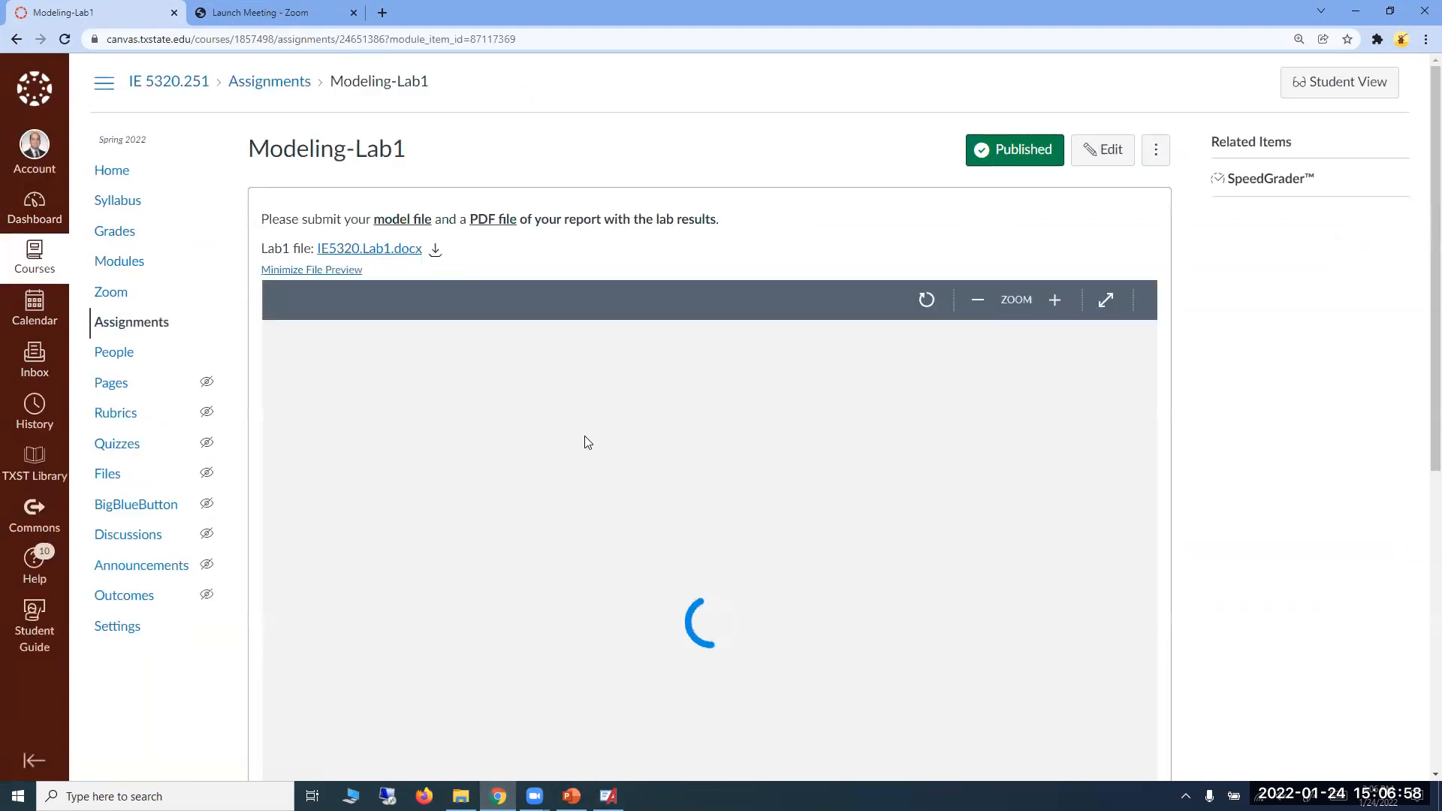
Look through the IE5320.Lab1.docx preview, enlarge the page to 125% and expand the preview to full screen.
{"action": "scroll", "coordinate": [588, 435], "scroll_direction": "down", "scroll_amount": 1}
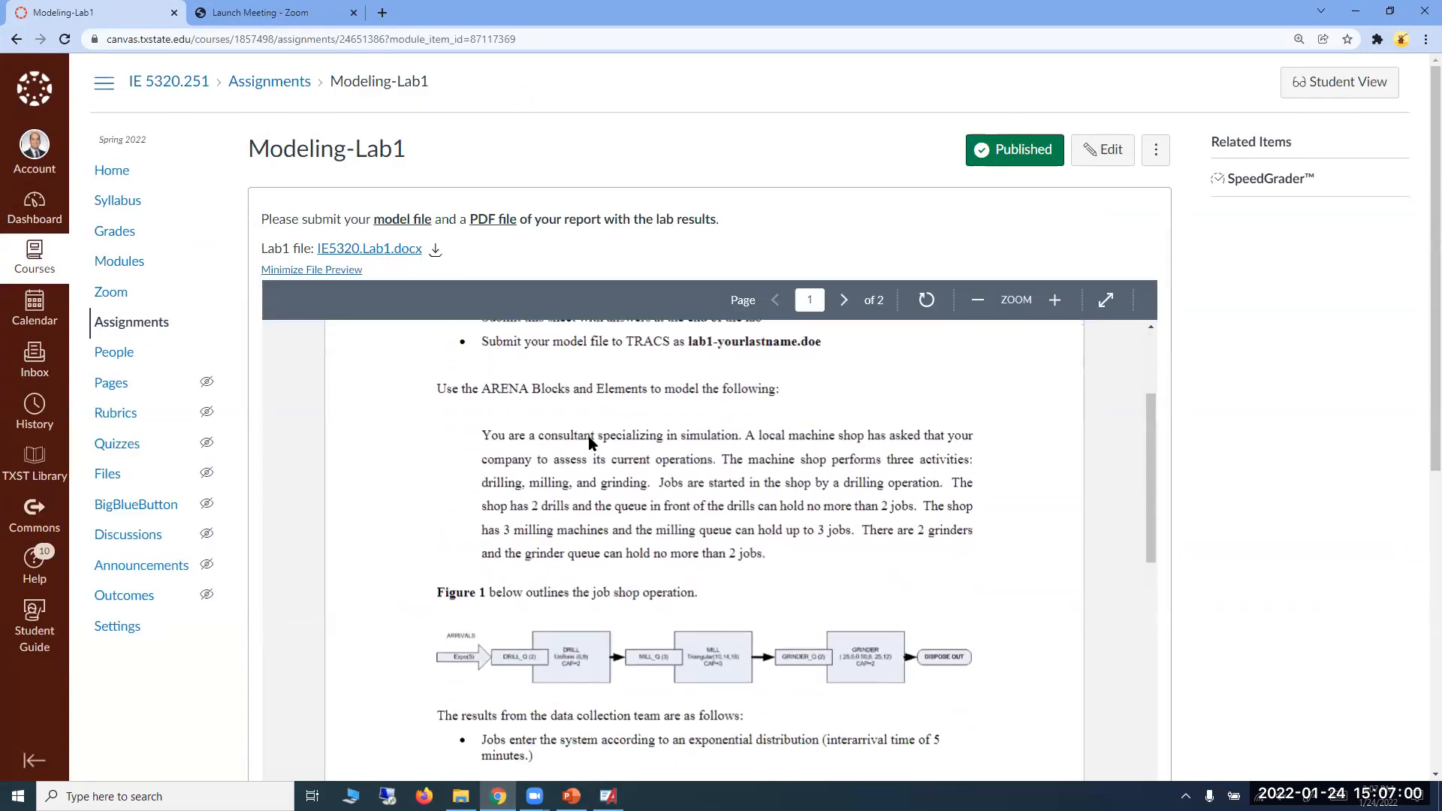
{"action": "scroll", "coordinate": [589, 440], "scroll_direction": "down", "scroll_amount": 2}
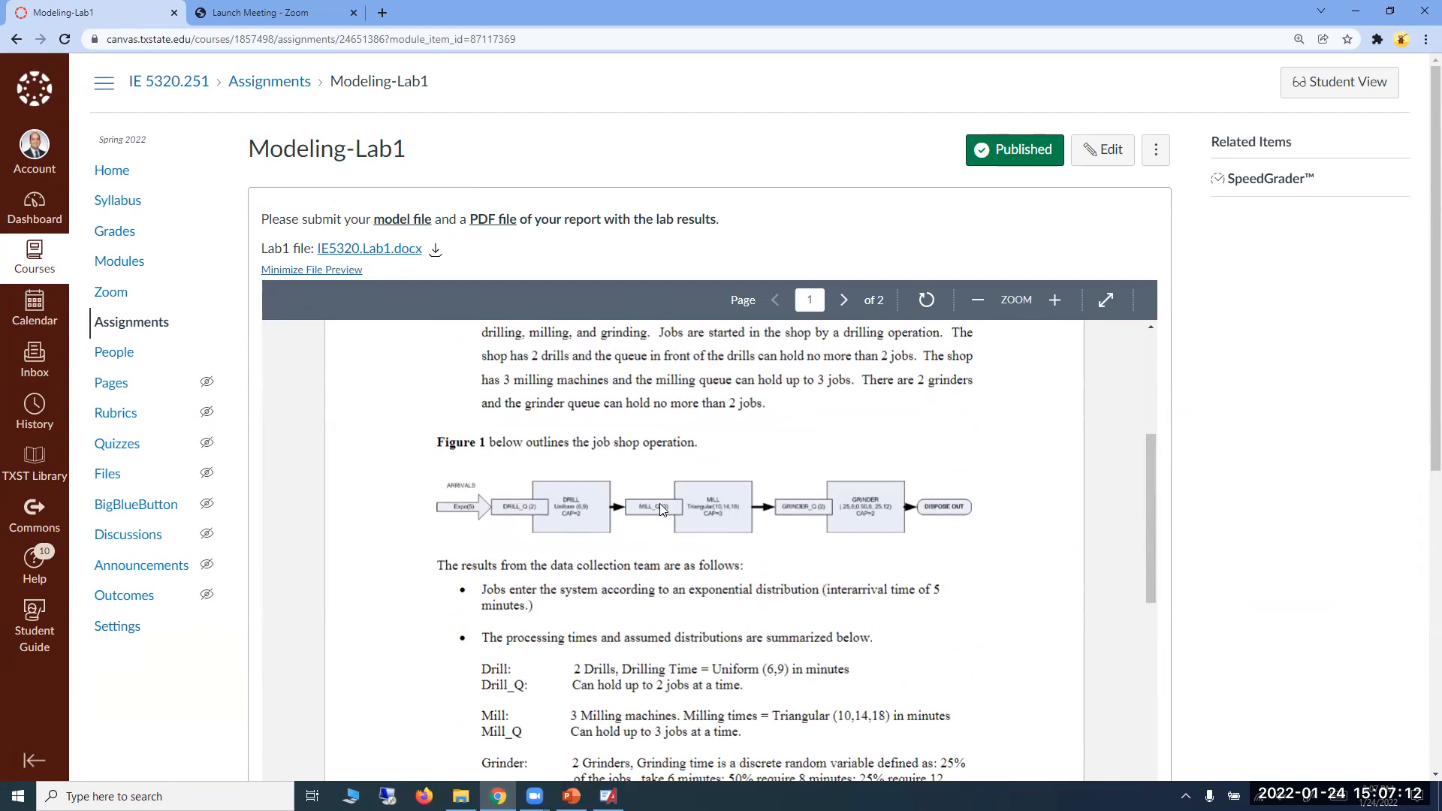
{"action": "key", "text": "ctrl+plus"}
{"action": "key", "text": "ctrl+plus"}
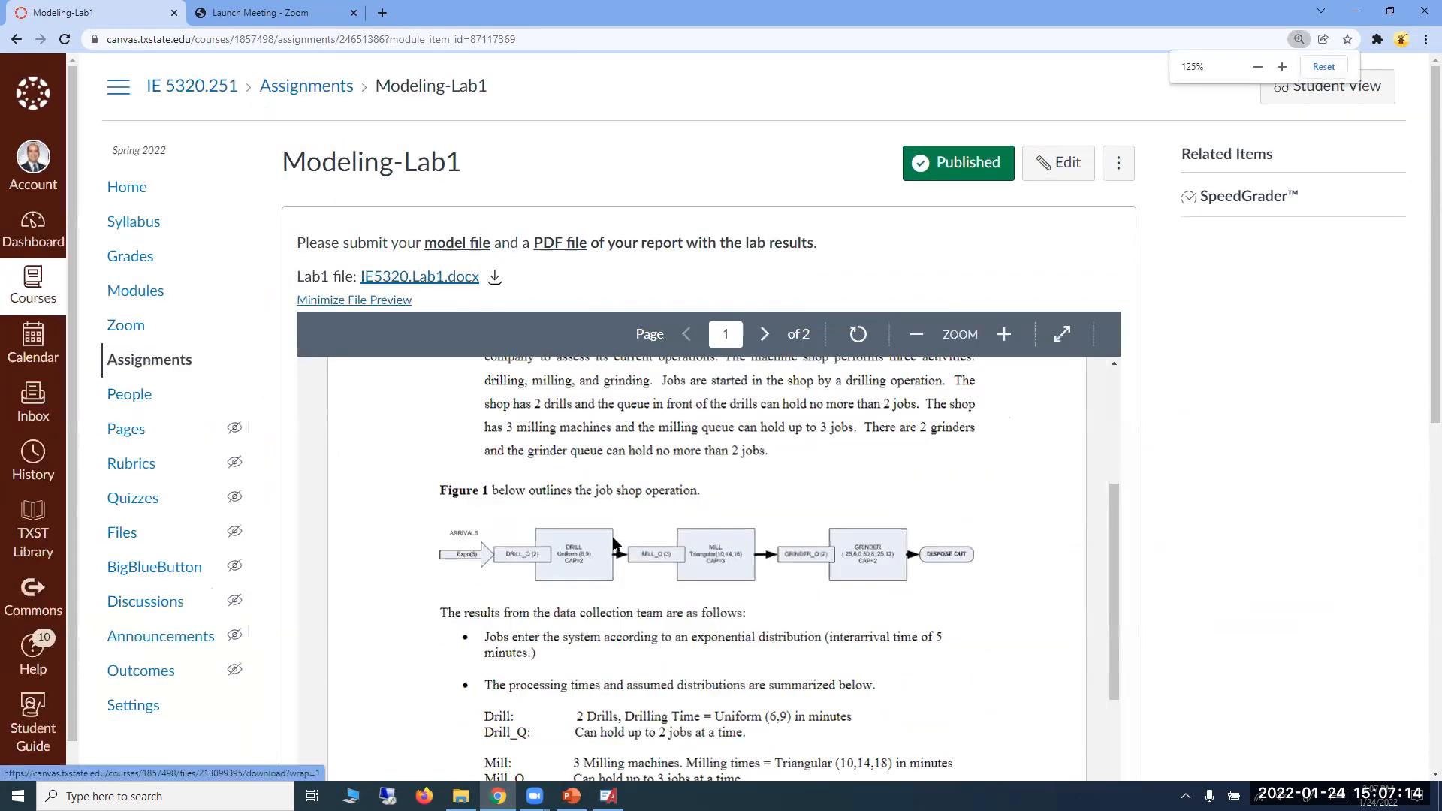
{"action": "left_click", "coordinate": [1065, 334]}
{"action": "scroll", "coordinate": [751, 451], "scroll_direction": "up", "scroll_amount": 3}
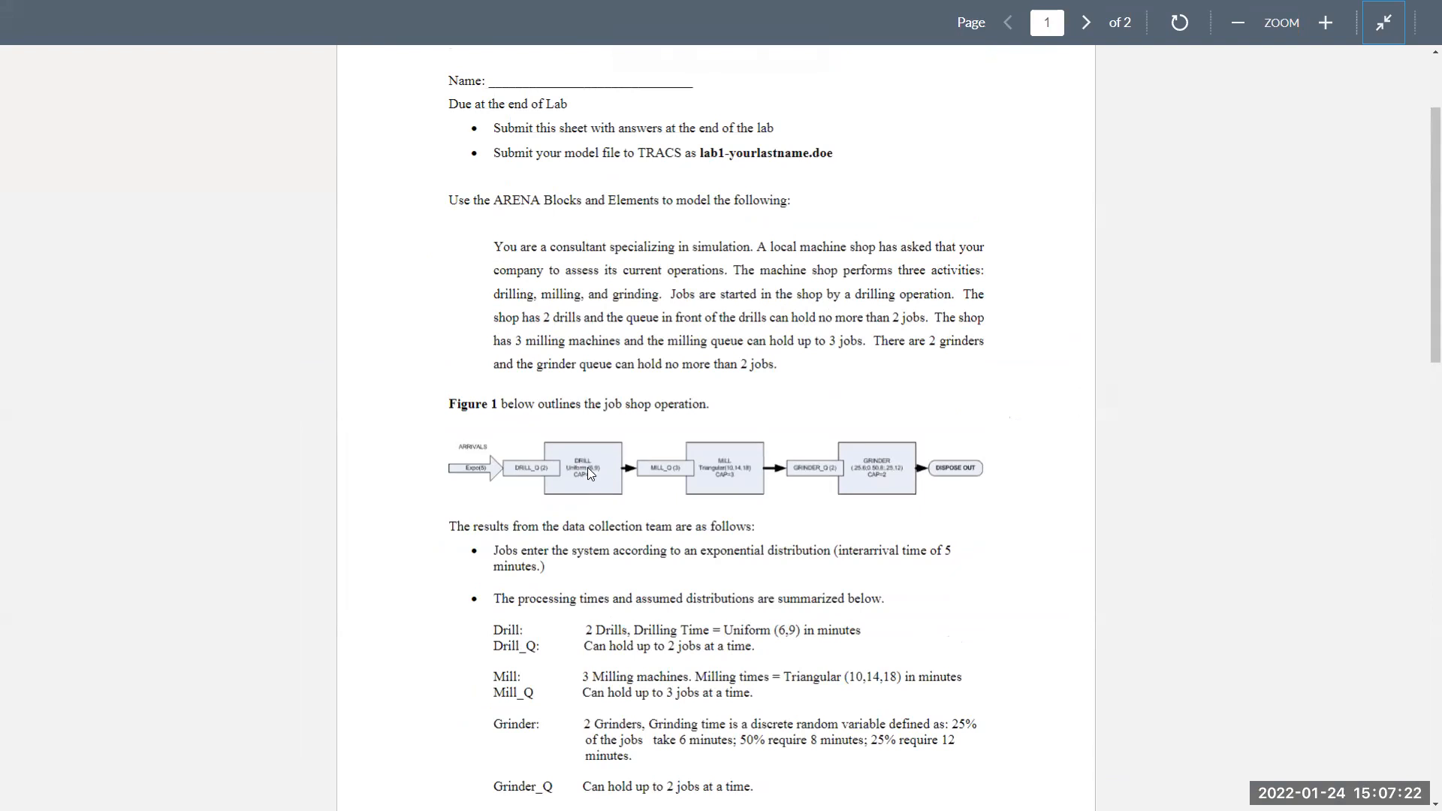
Highlight the drill count, the milling machine count and the triangular milling time while reading the lab's processing data.
{"action": "left_click", "coordinate": [589, 631]}
{"action": "left_click_drag", "start_coordinate": [589, 631], "coordinate": [618, 629]}
{"action": "left_click_drag", "start_coordinate": [623, 629], "coordinate": [627, 632]}
{"action": "scroll", "coordinate": [648, 670], "scroll_direction": "down", "scroll_amount": 1}
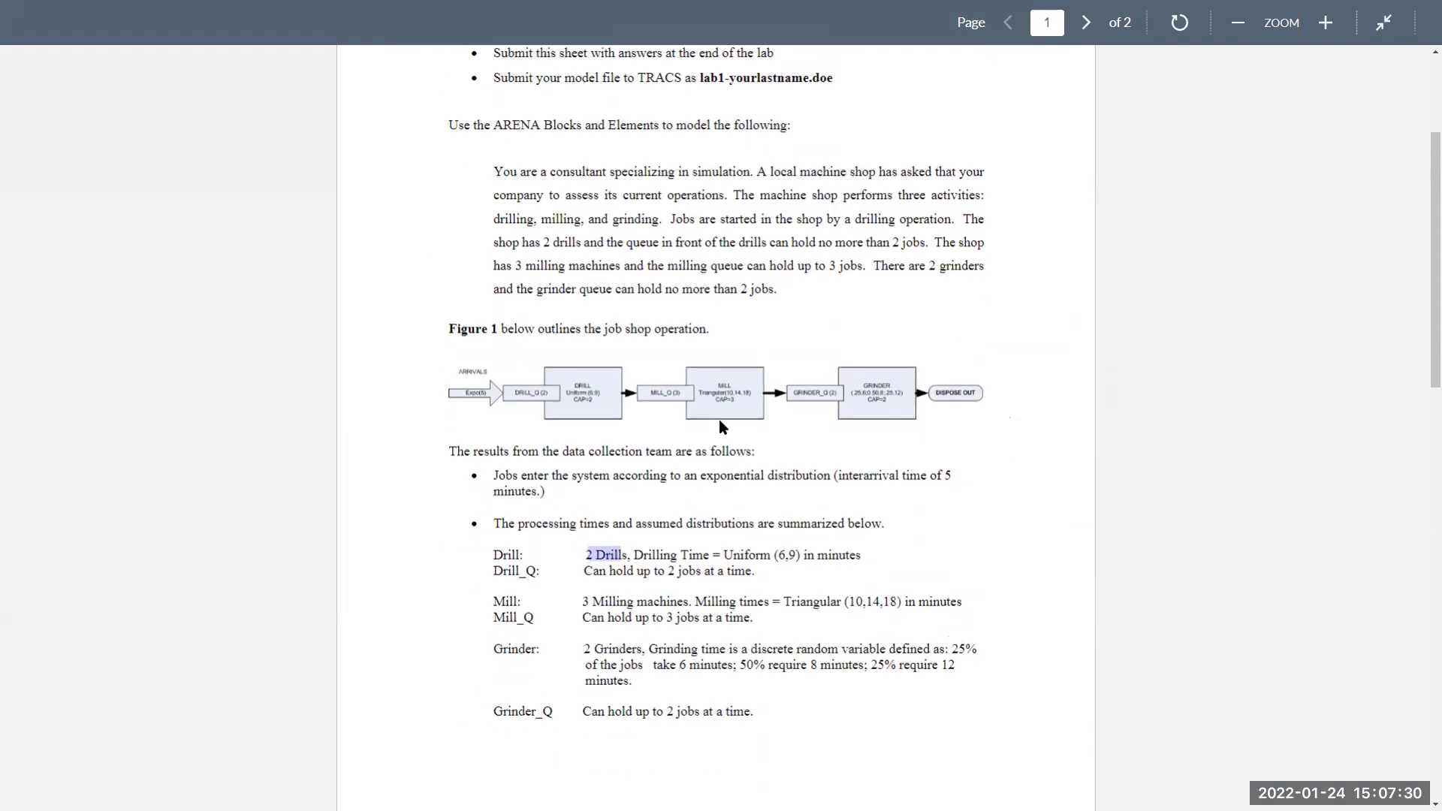
{"action": "left_click_drag", "start_coordinate": [584, 601], "coordinate": [665, 601]}
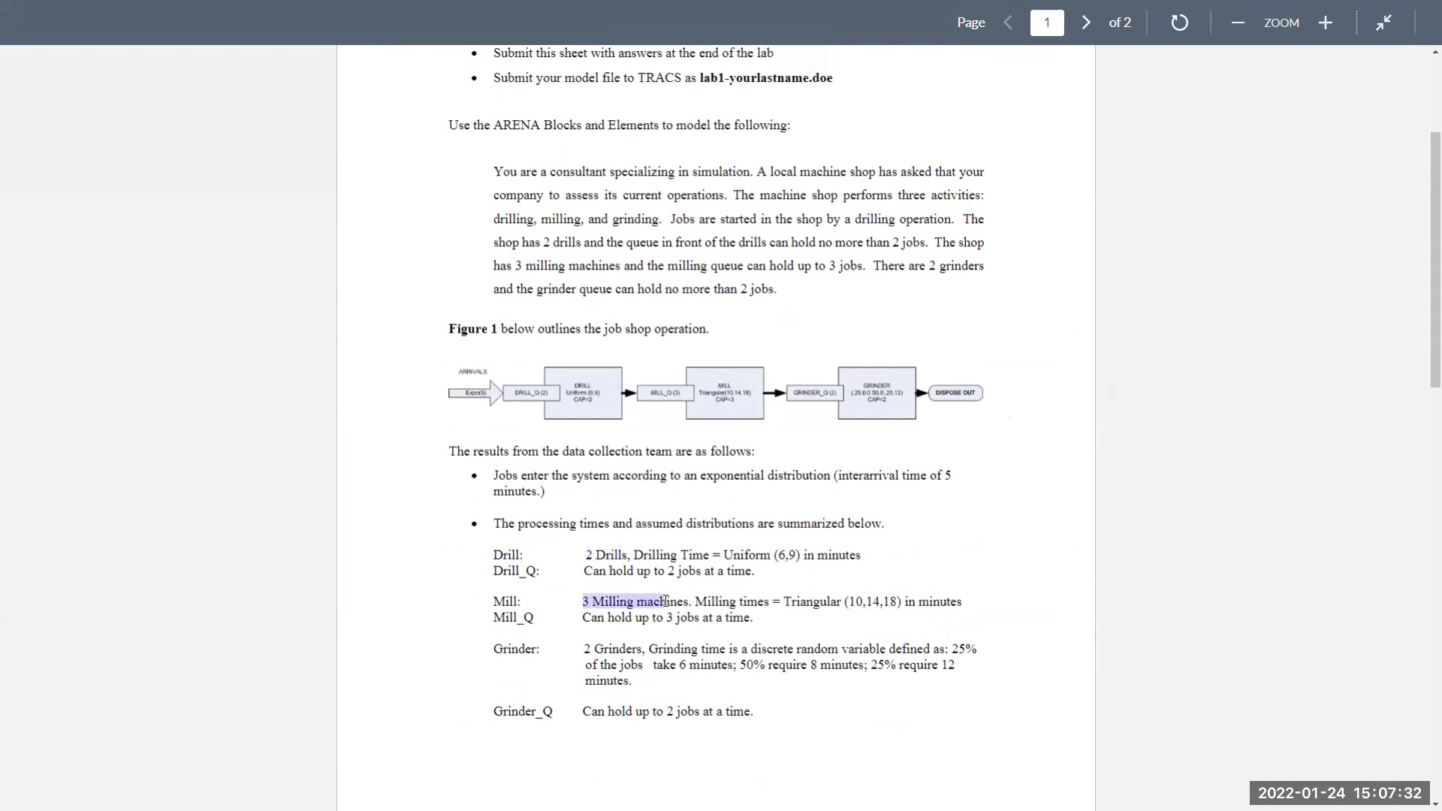
{"action": "left_click_drag", "start_coordinate": [784, 601], "coordinate": [950, 601]}
{"action": "scroll", "coordinate": [527, 647], "scroll_direction": "down", "scroll_amount": 1}
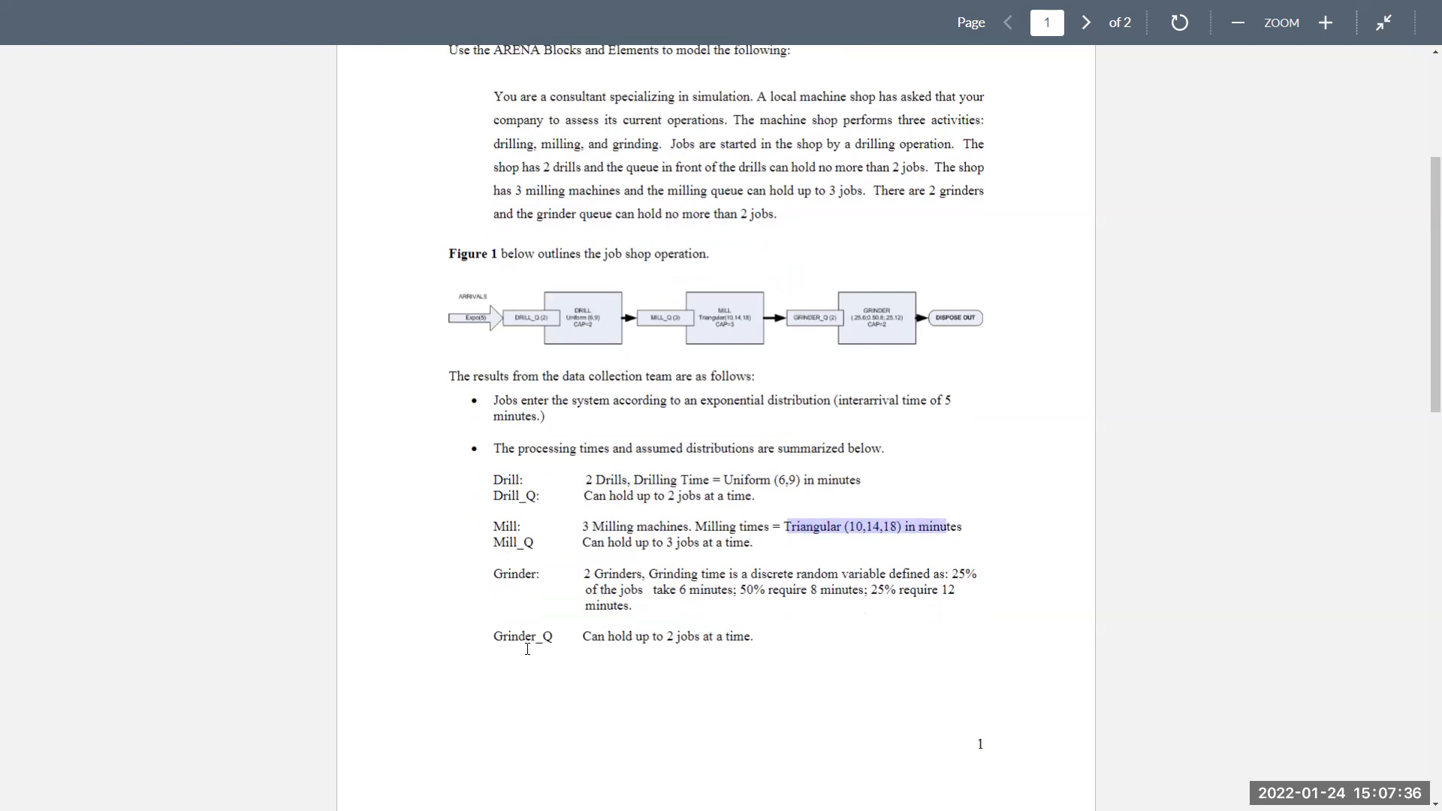
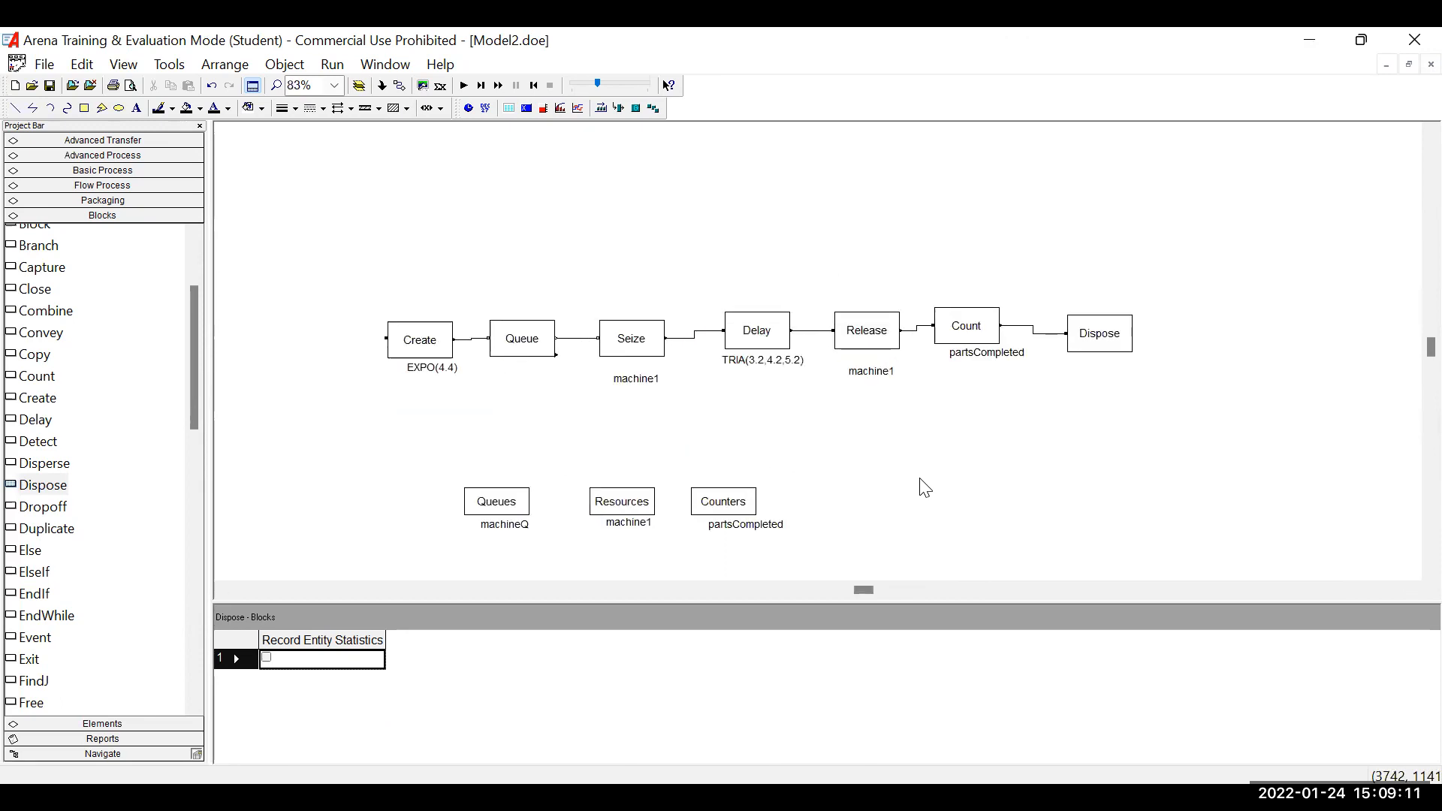
Run Model2 to locate the unedited module and assign machineQ as the Queue ID of the Queue block.
{"action": "left_click", "coordinate": [464, 87]}
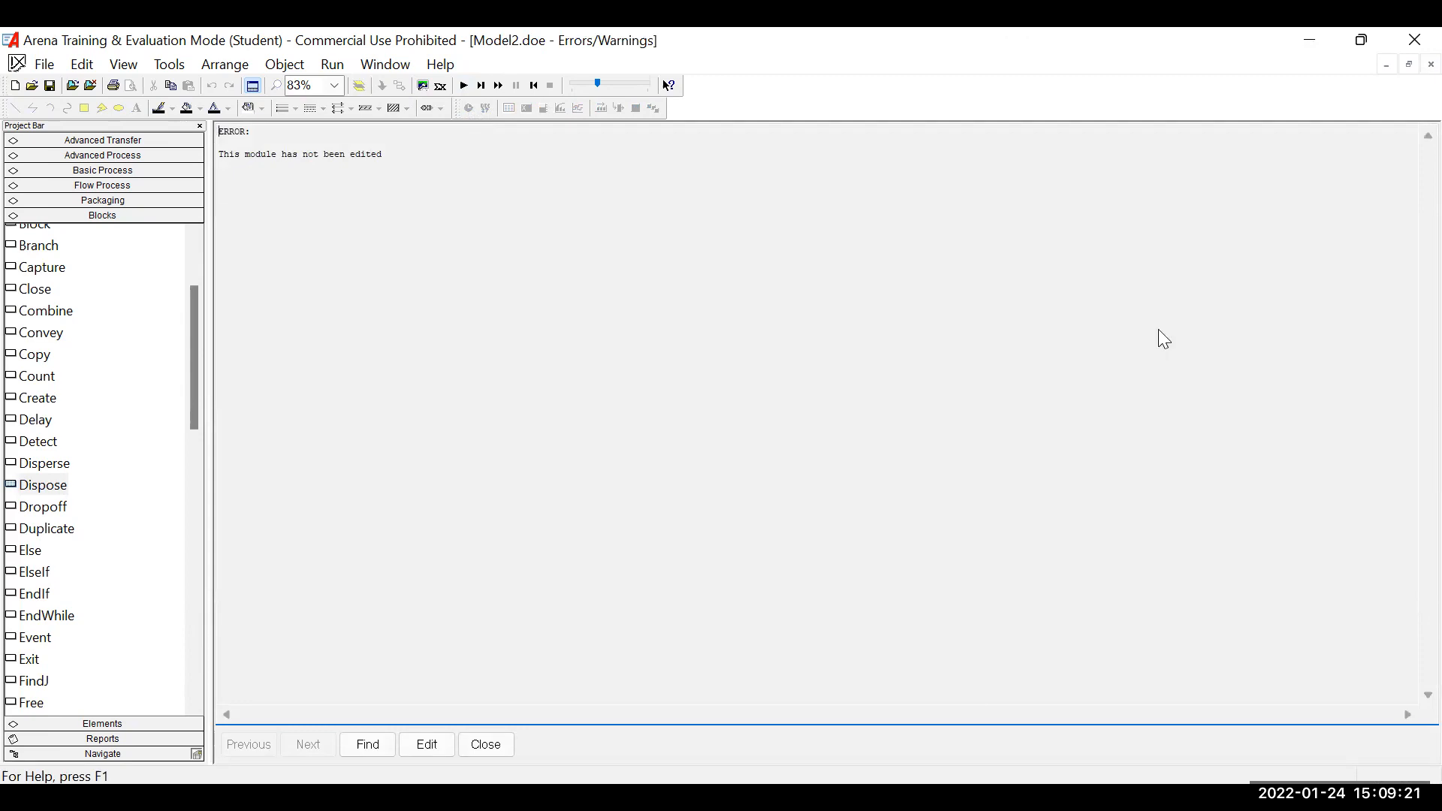
{"action": "left_click", "coordinate": [347, 746]}
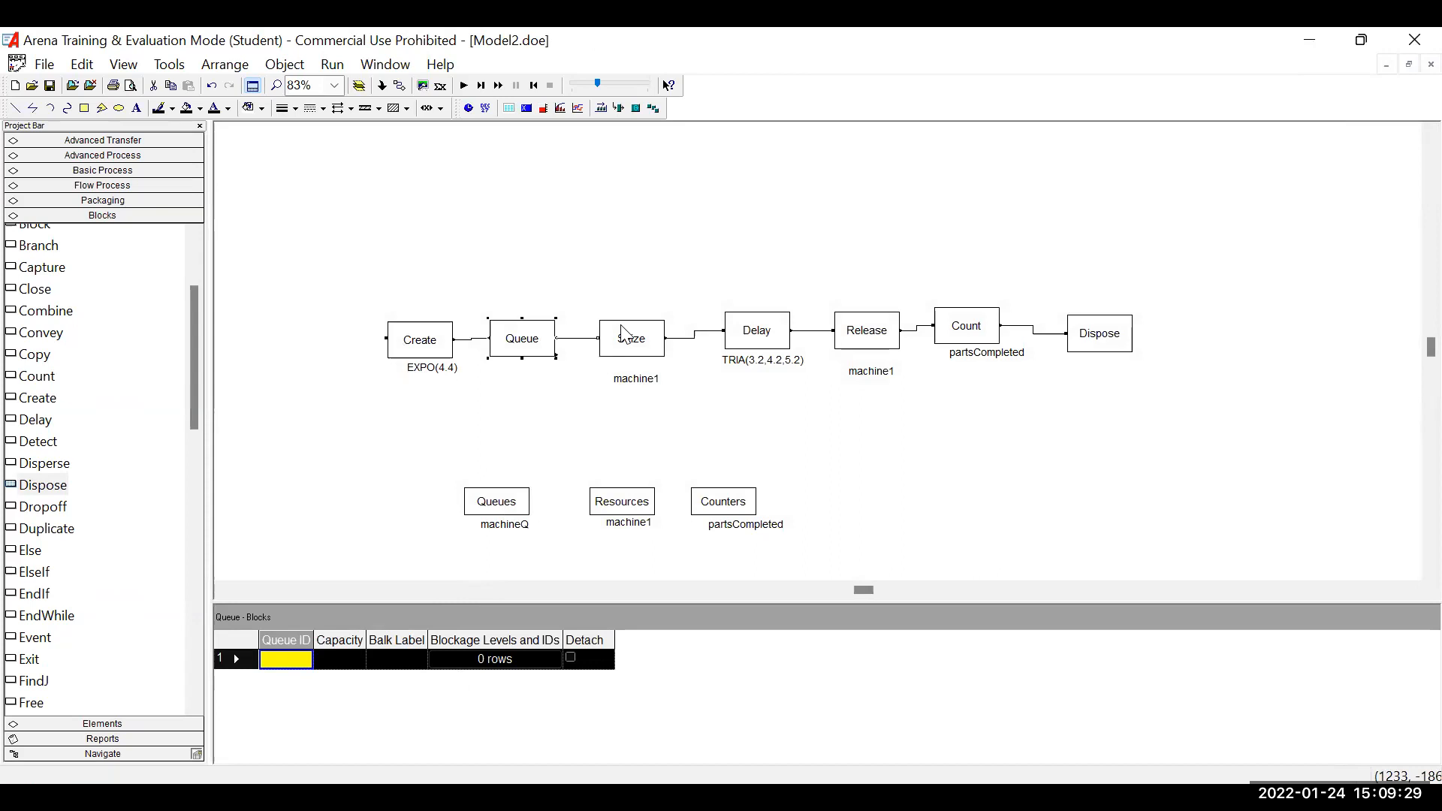
{"action": "double_click", "coordinate": [535, 346]}
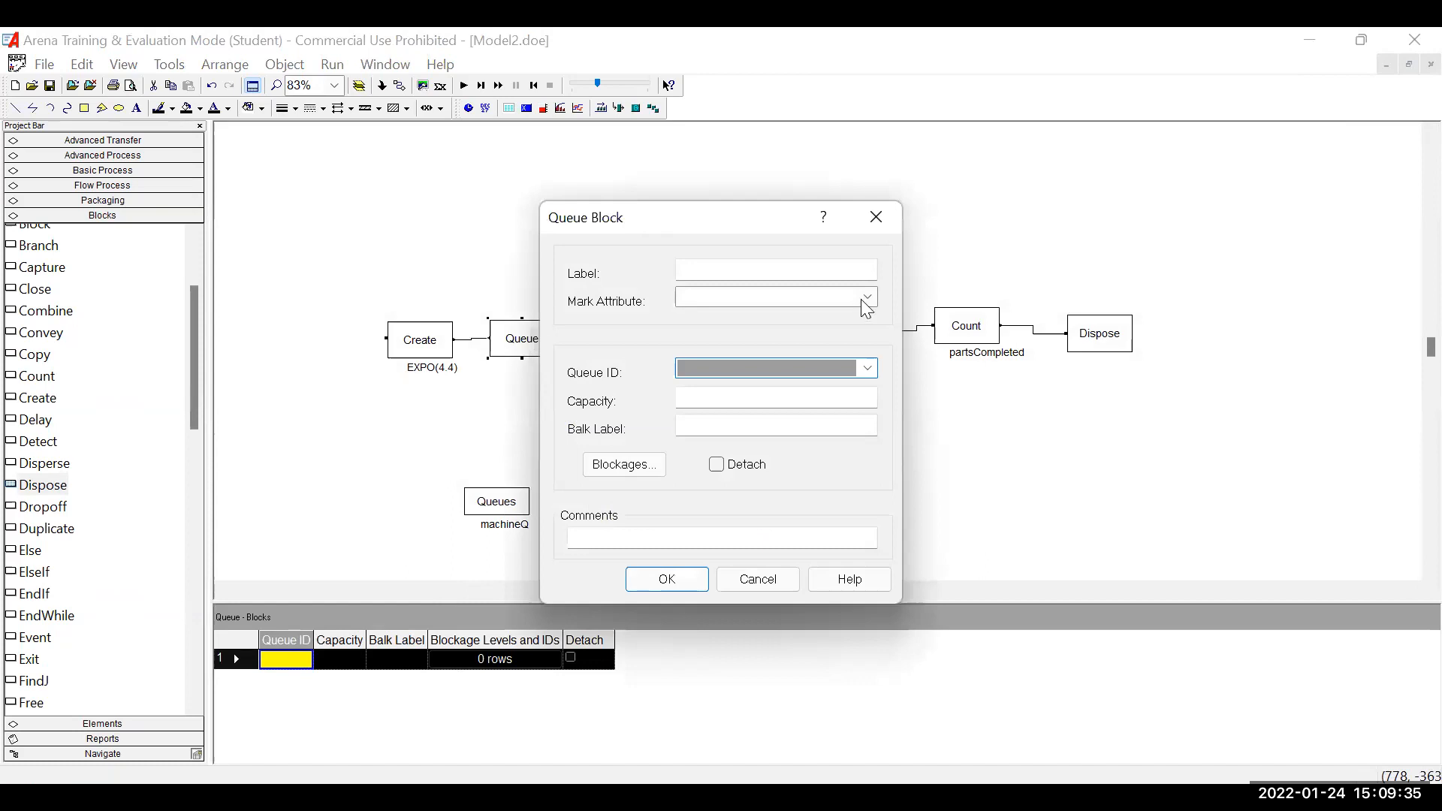
{"action": "type", "text": "m"}
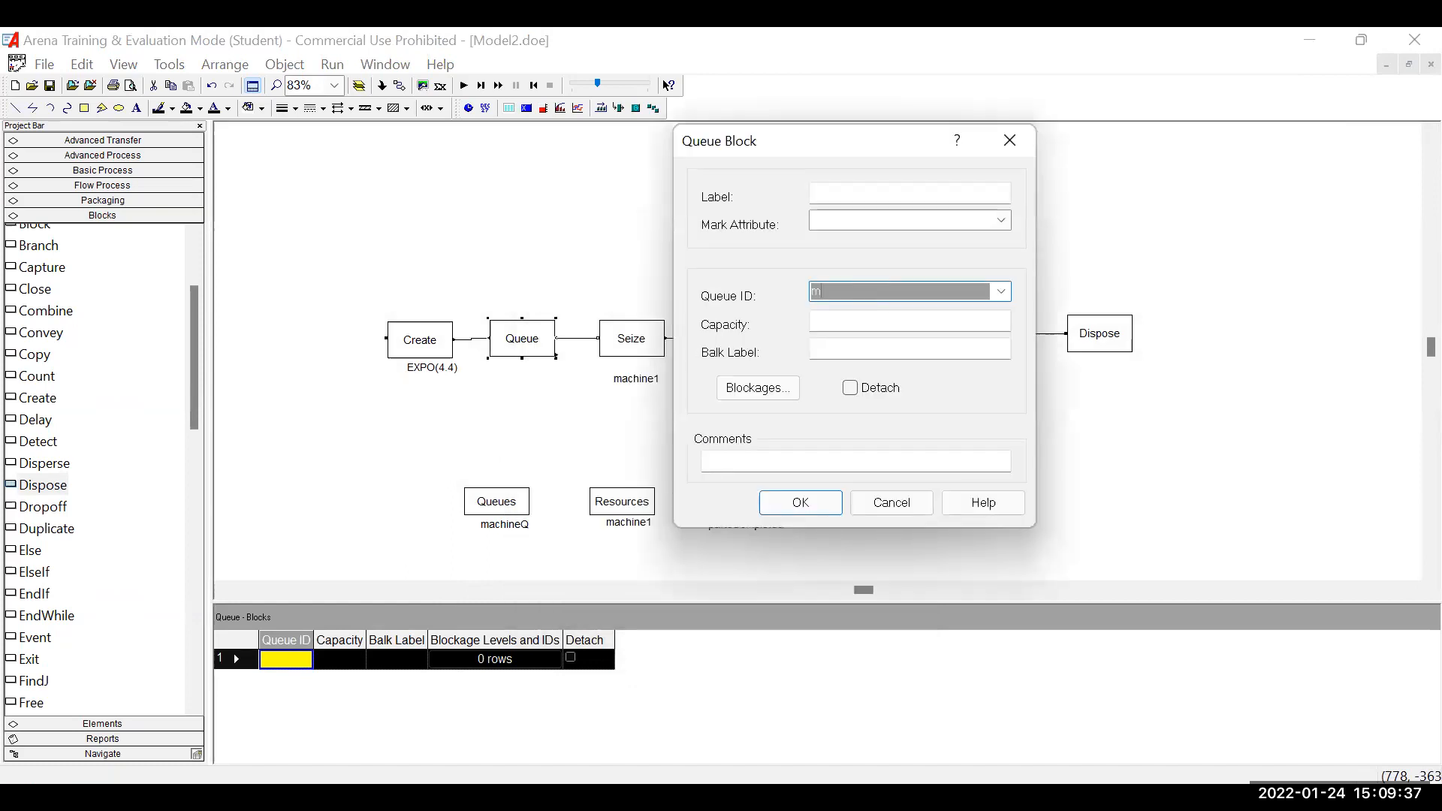
{"action": "type", "text": "achineQ"}
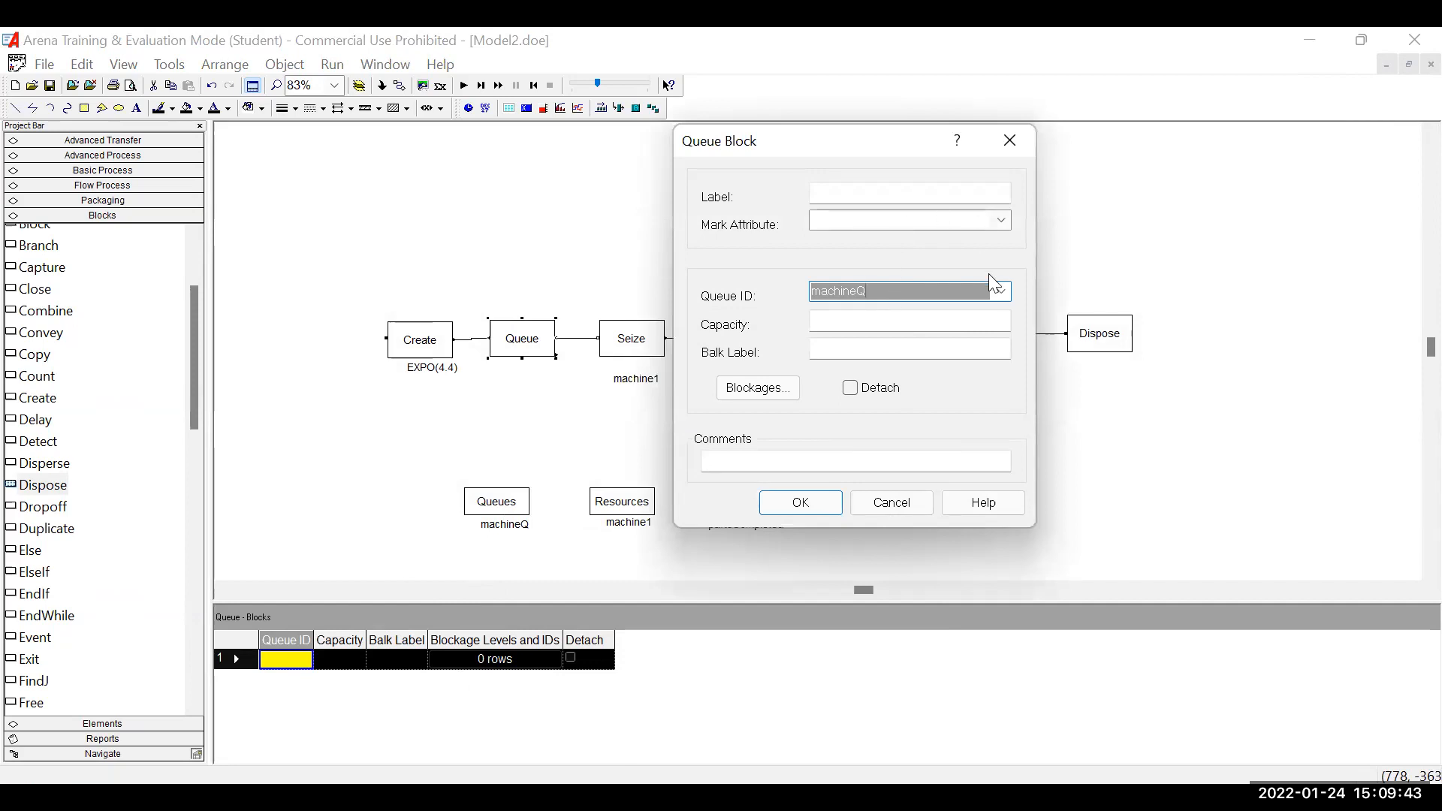
{"action": "left_click", "coordinate": [1000, 291]}
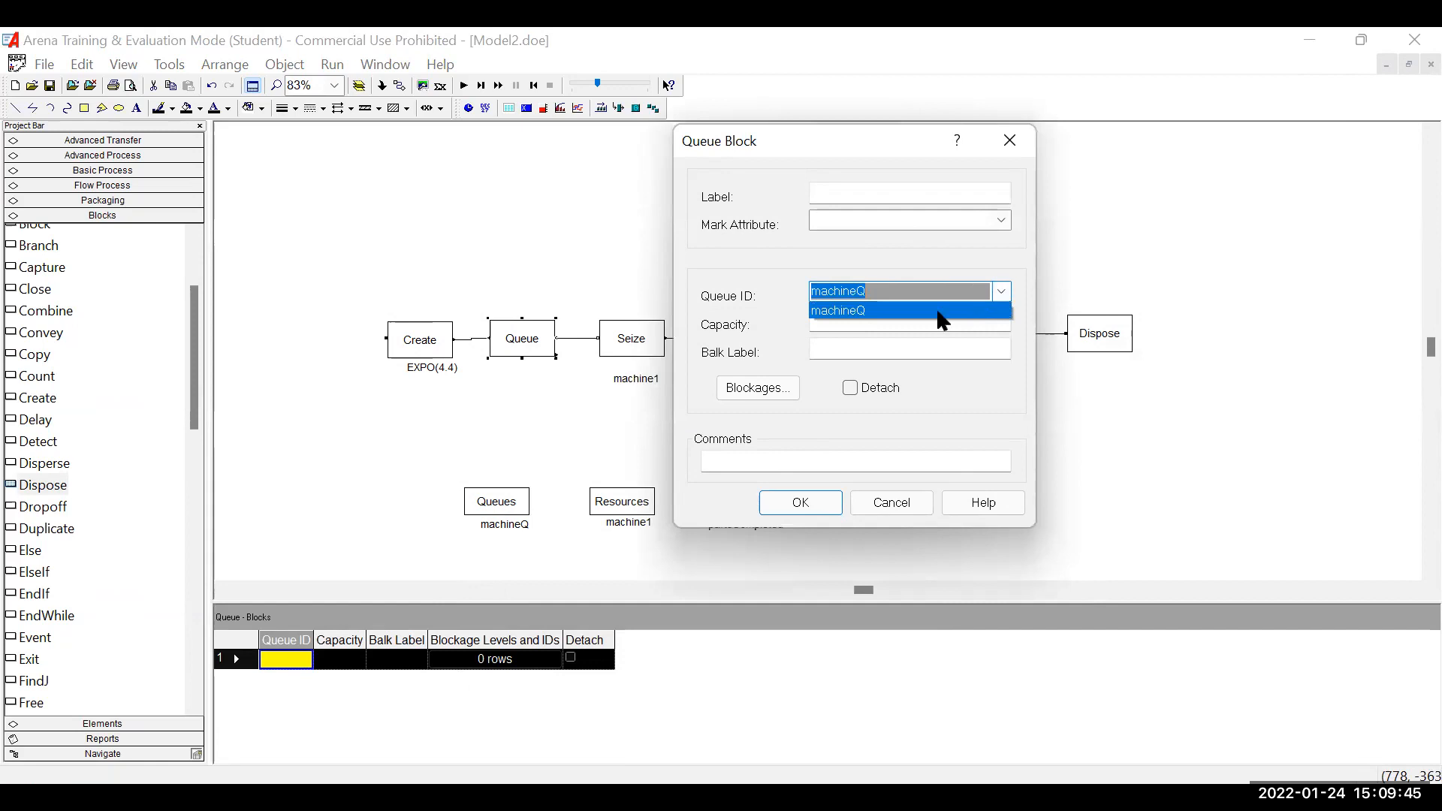
{"action": "left_click", "coordinate": [973, 311]}
{"action": "left_click", "coordinate": [801, 504]}
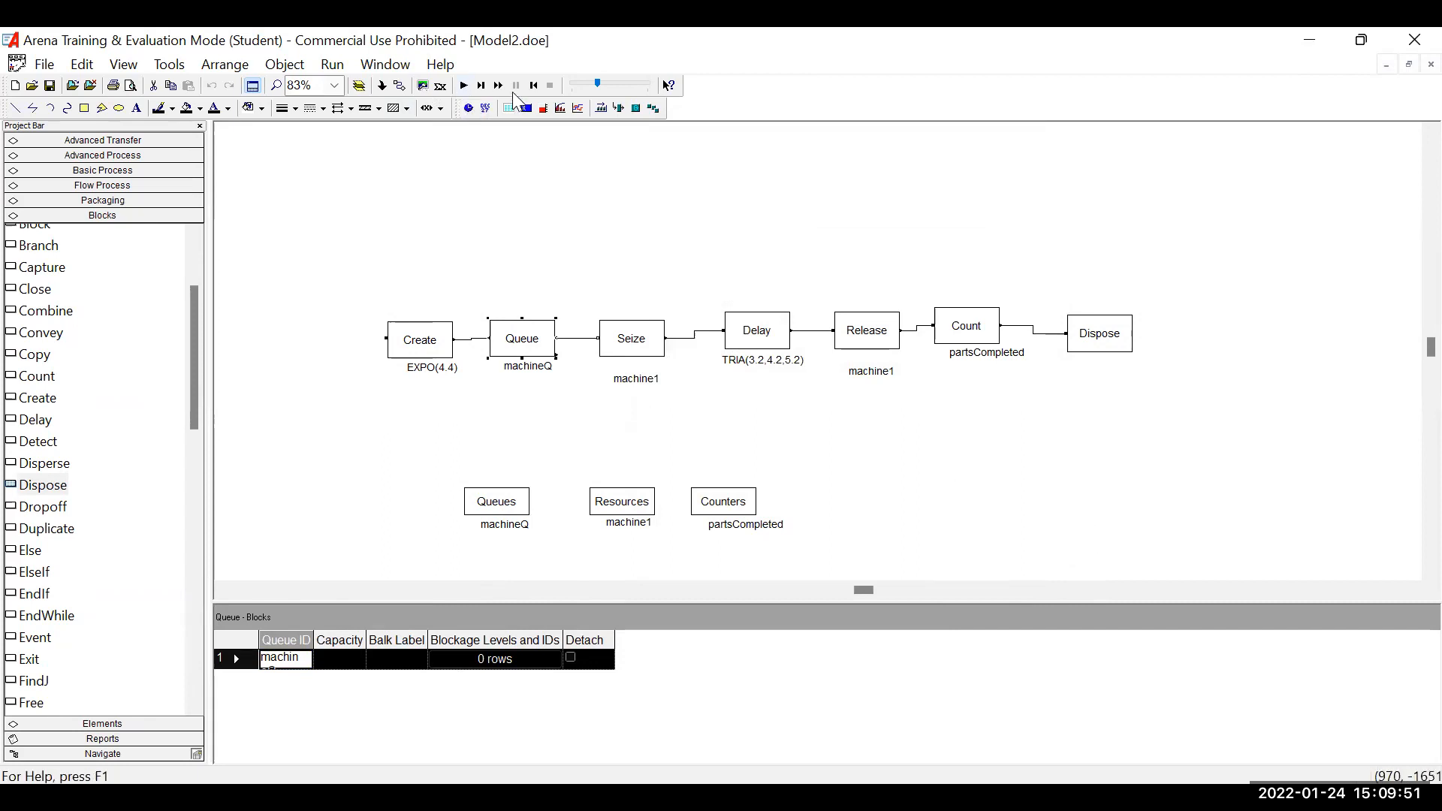
Run Model2 from a fresh start to completion and open its Category Overview results report.
{"action": "left_click", "coordinate": [463, 87]}
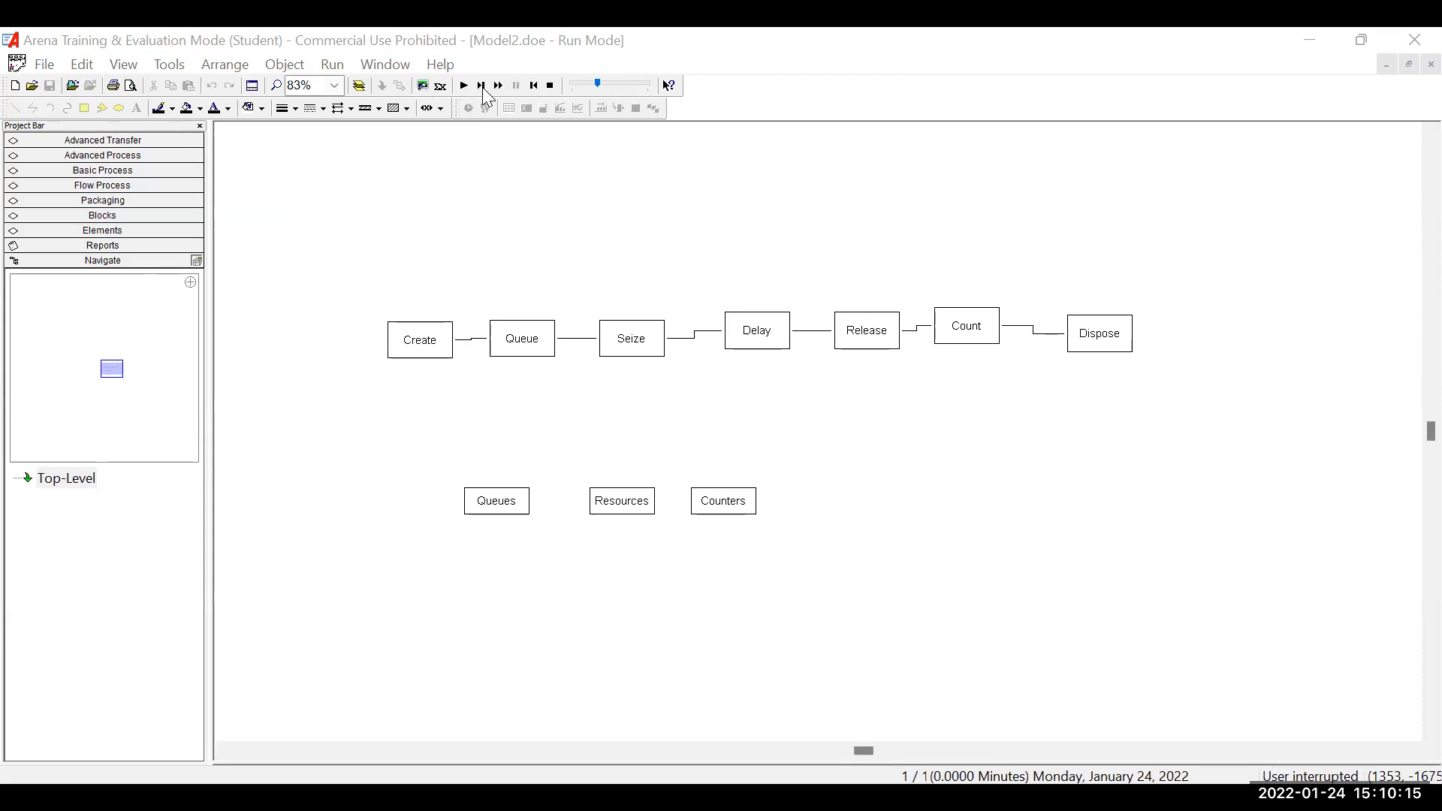
{"action": "left_click", "coordinate": [549, 86]}
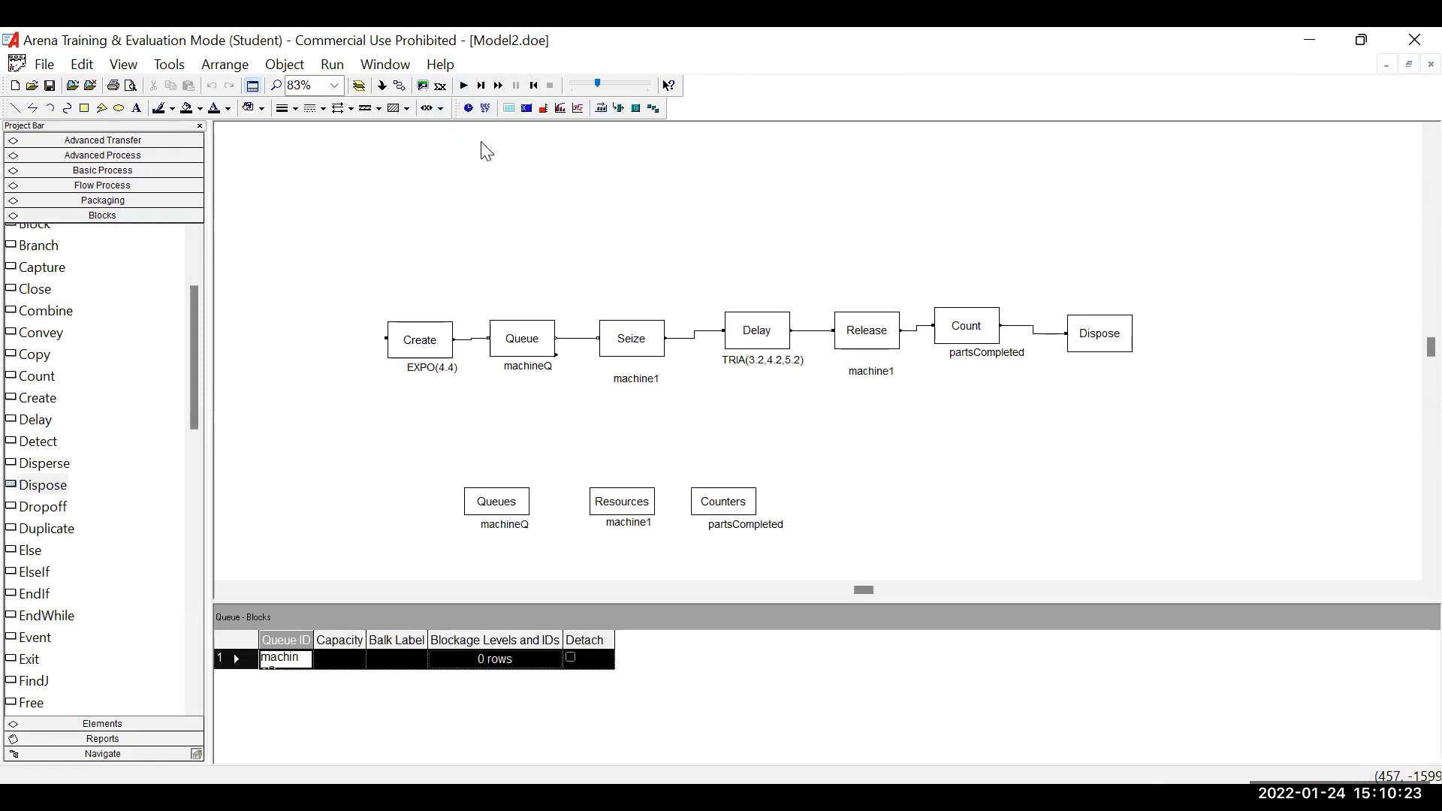
{"action": "left_click", "coordinate": [463, 85]}
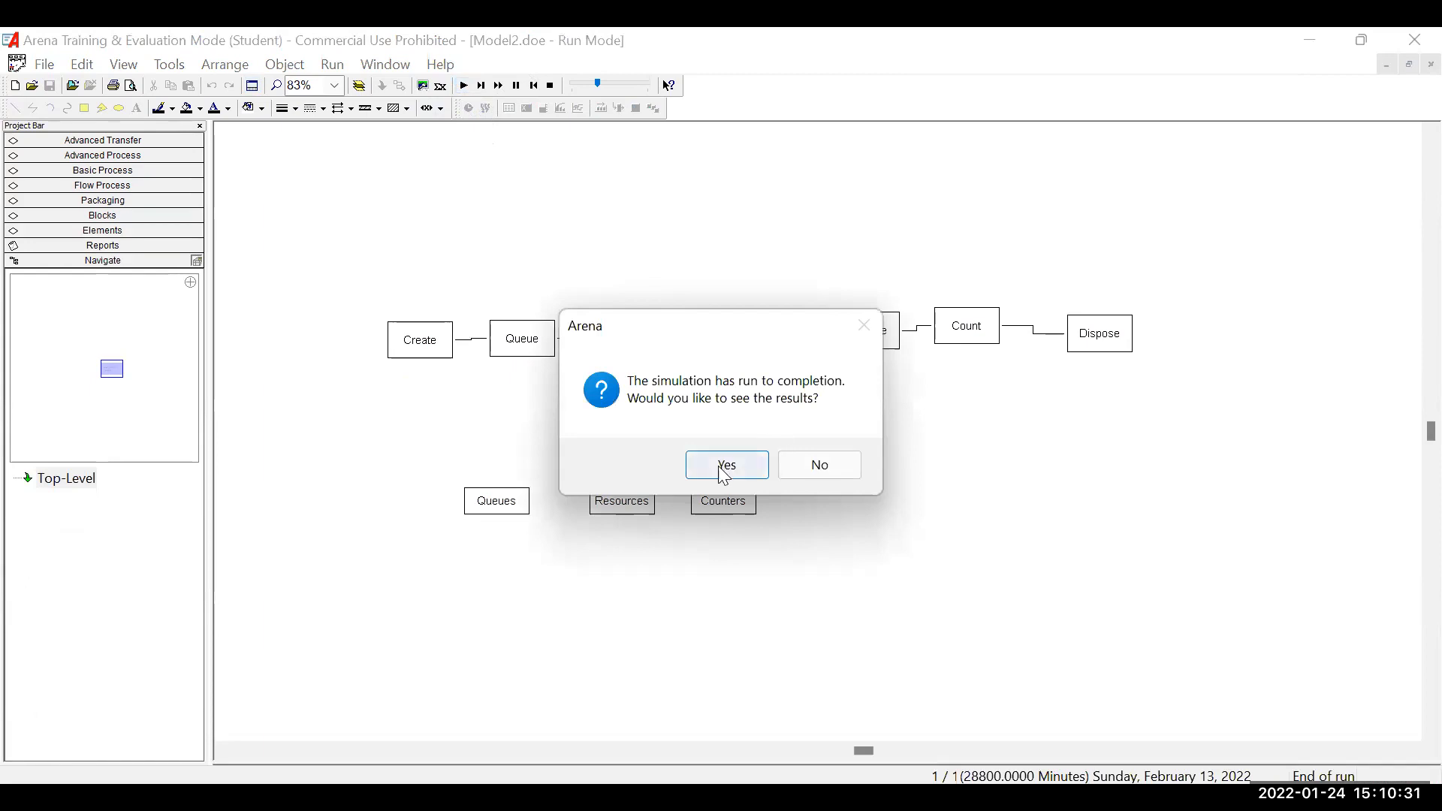
{"action": "left_click", "coordinate": [726, 465]}
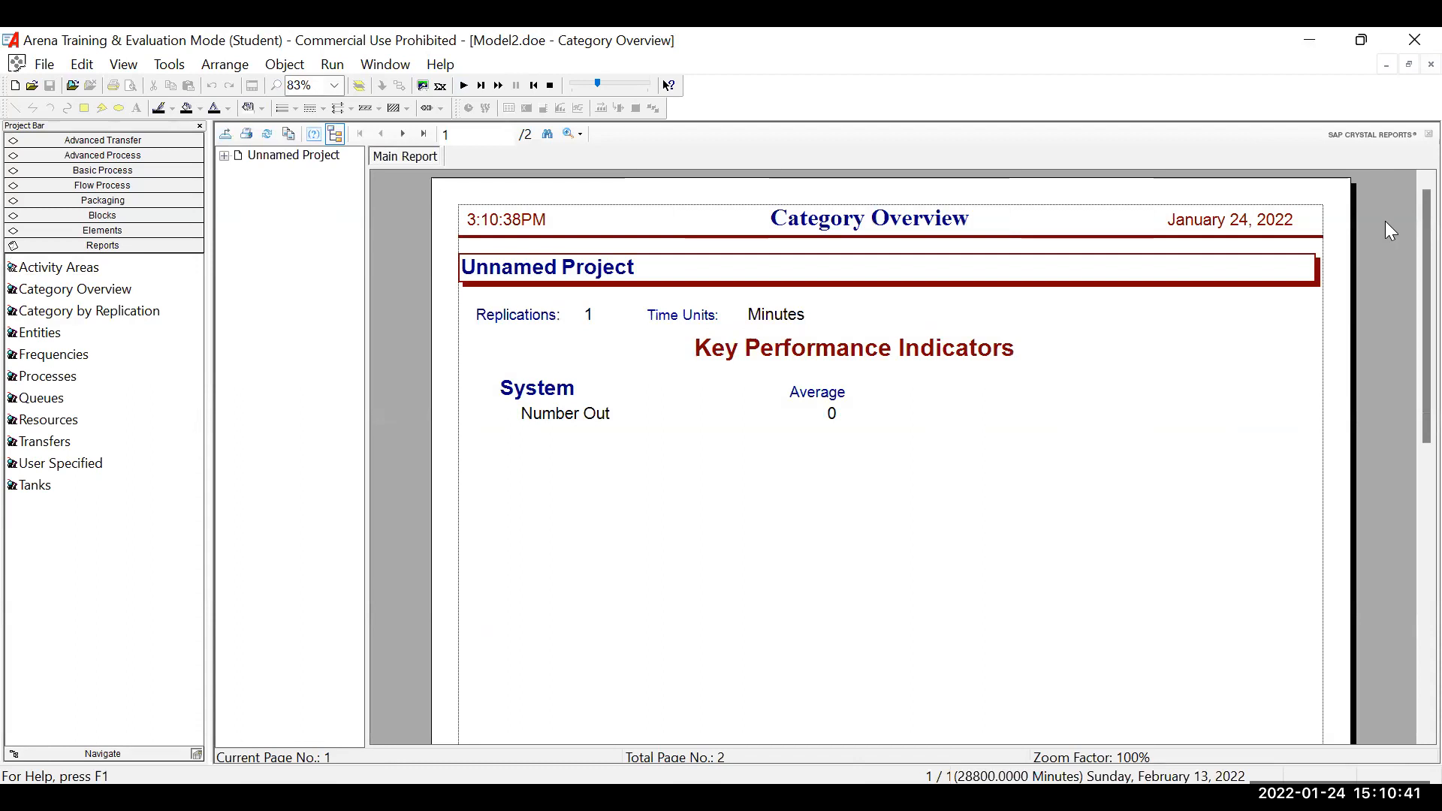
{"action": "left_click", "coordinate": [409, 156]}
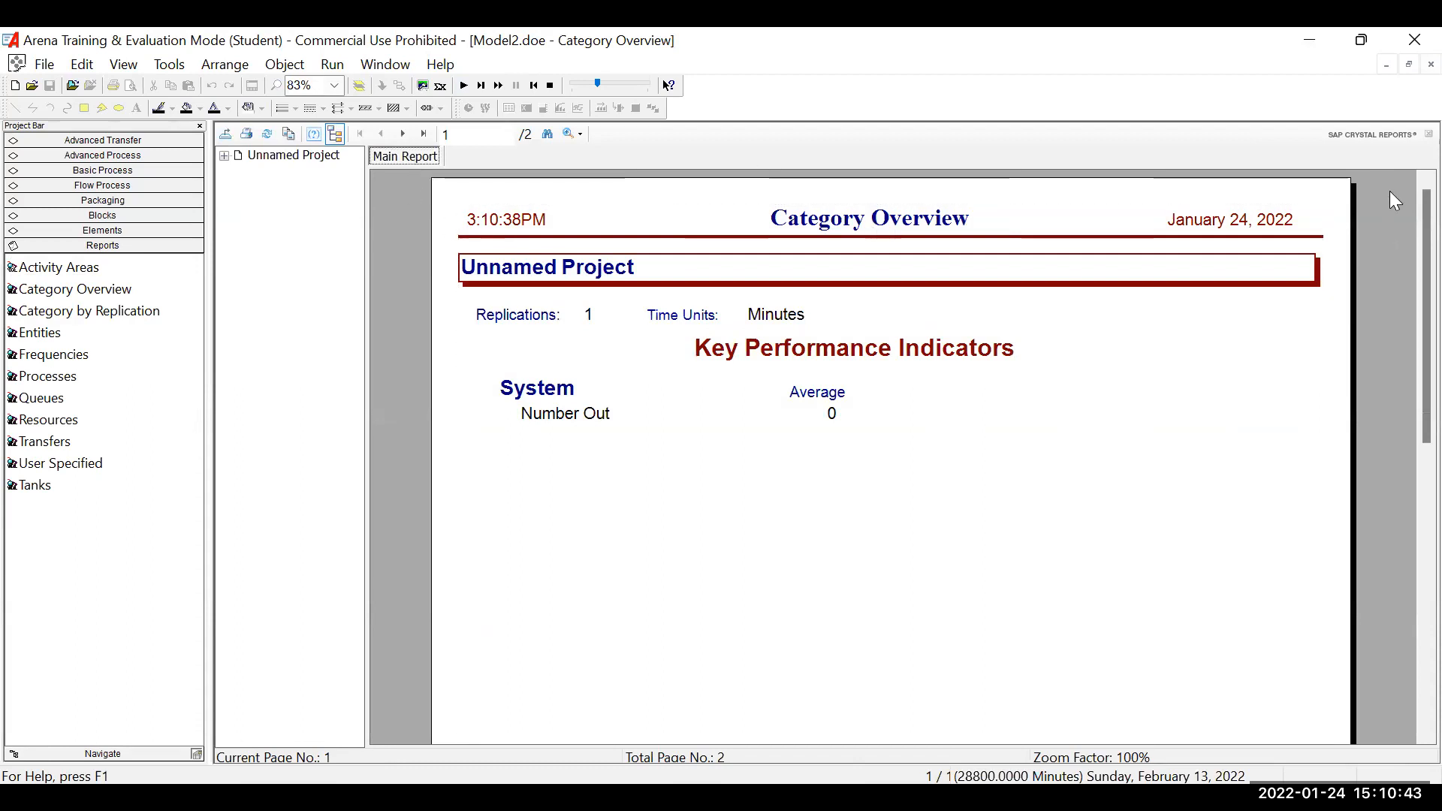
End the finished run, run the simulation again and decline to view the results.
{"action": "left_click", "coordinate": [549, 85]}
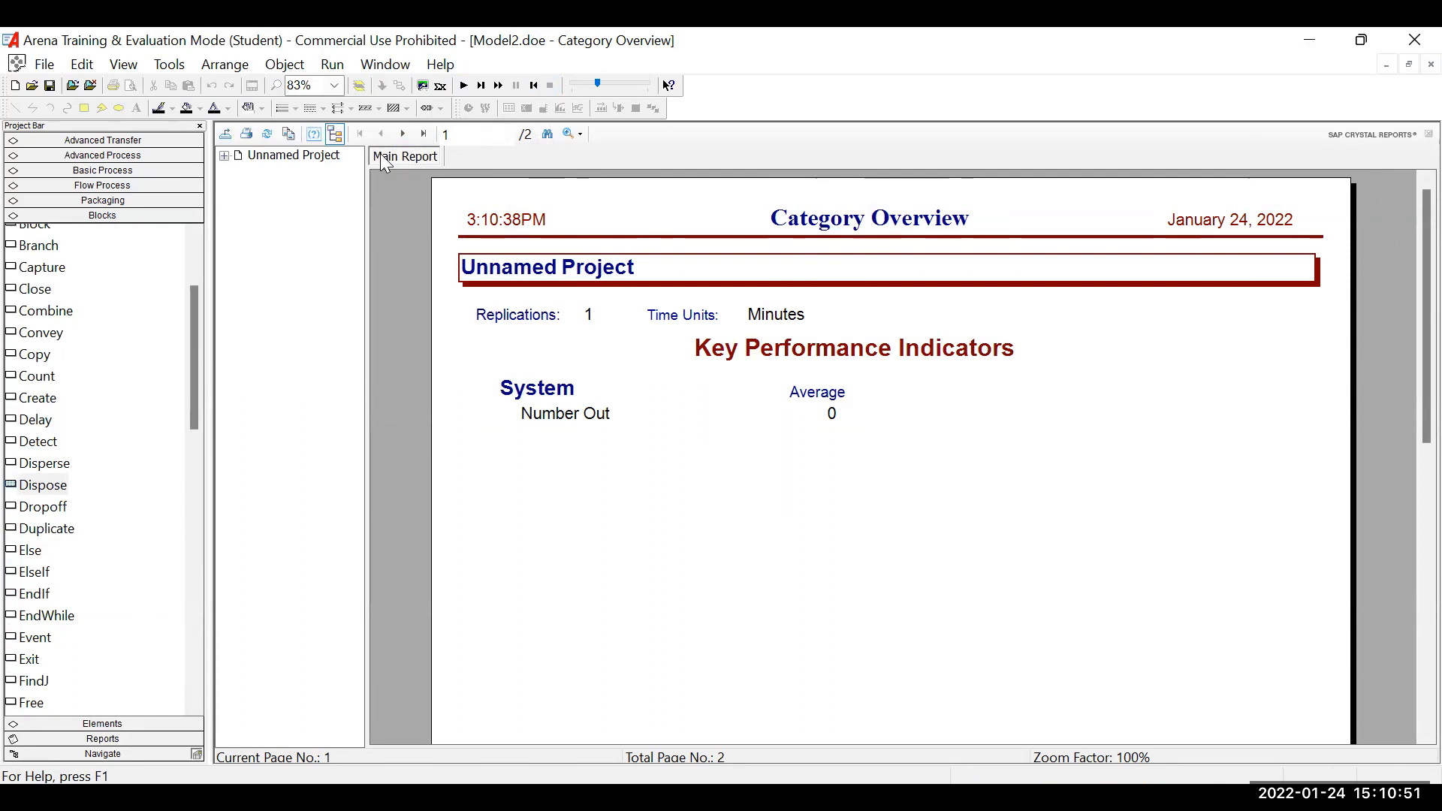
{"action": "left_click", "coordinate": [464, 87]}
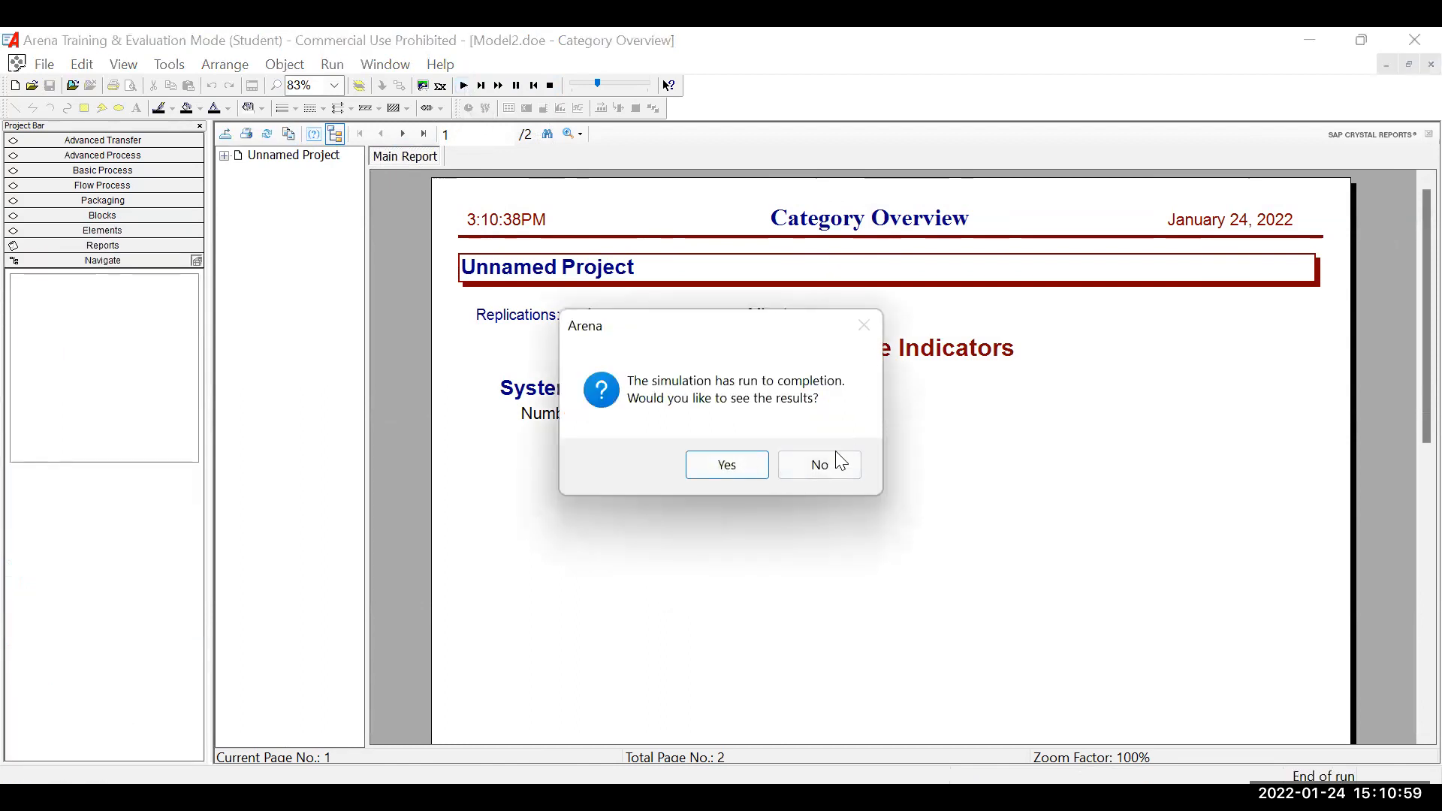
{"action": "left_click", "coordinate": [829, 470]}
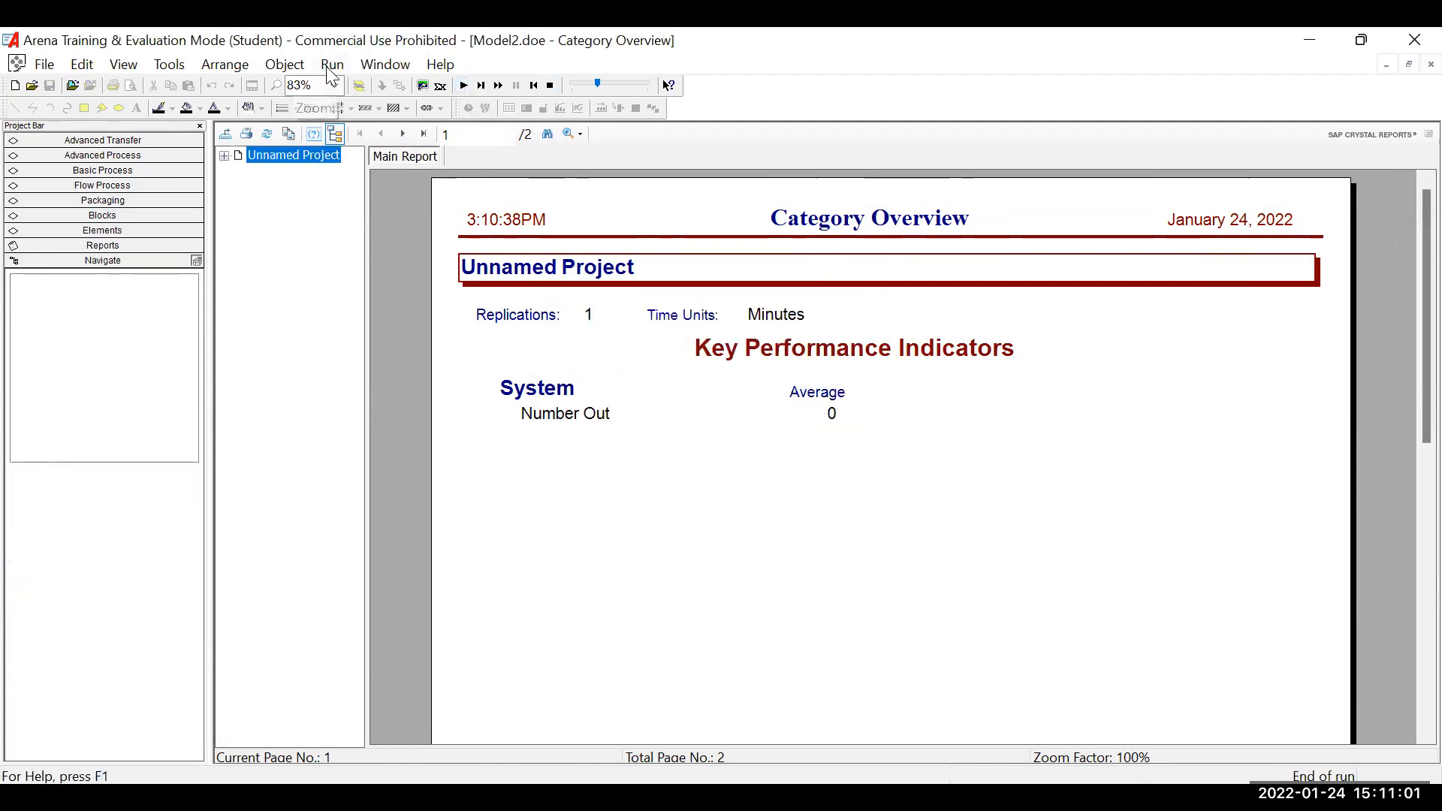
Set the default report in Run Setup to SIMAN Summary Report(.out file) and review the replication parameters.
{"action": "left_click", "coordinate": [332, 66]}
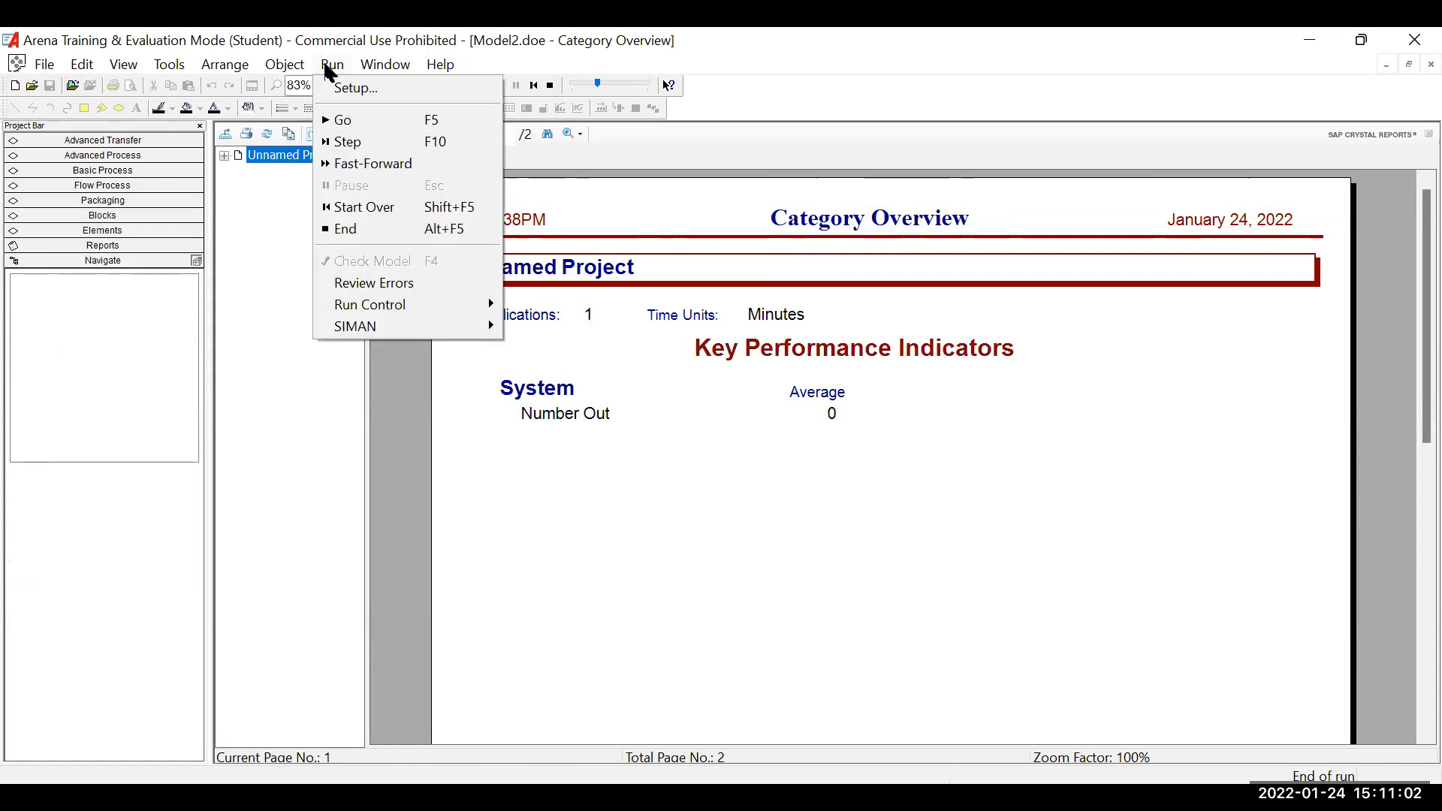
{"action": "left_click", "coordinate": [357, 88]}
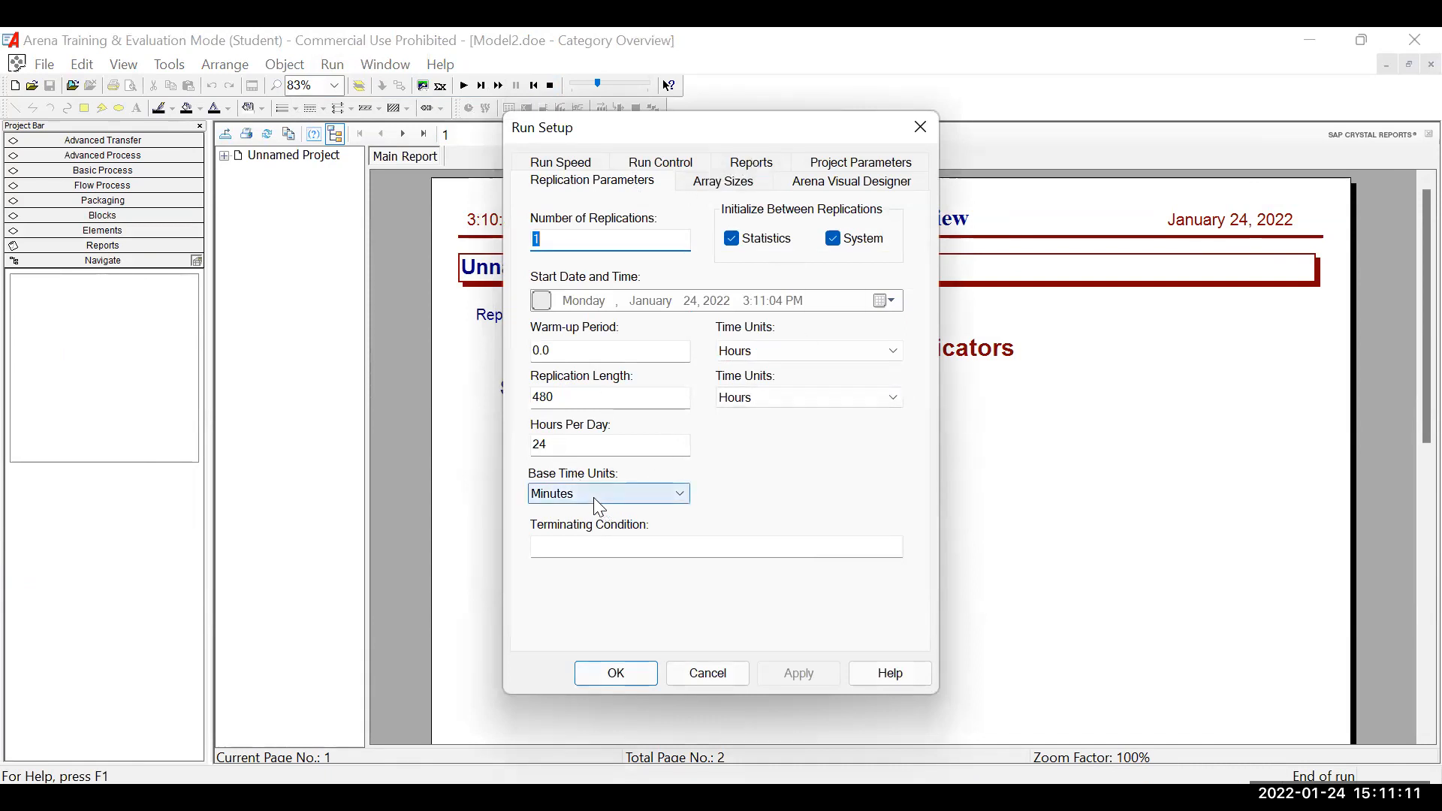
{"action": "left_click", "coordinate": [761, 164]}
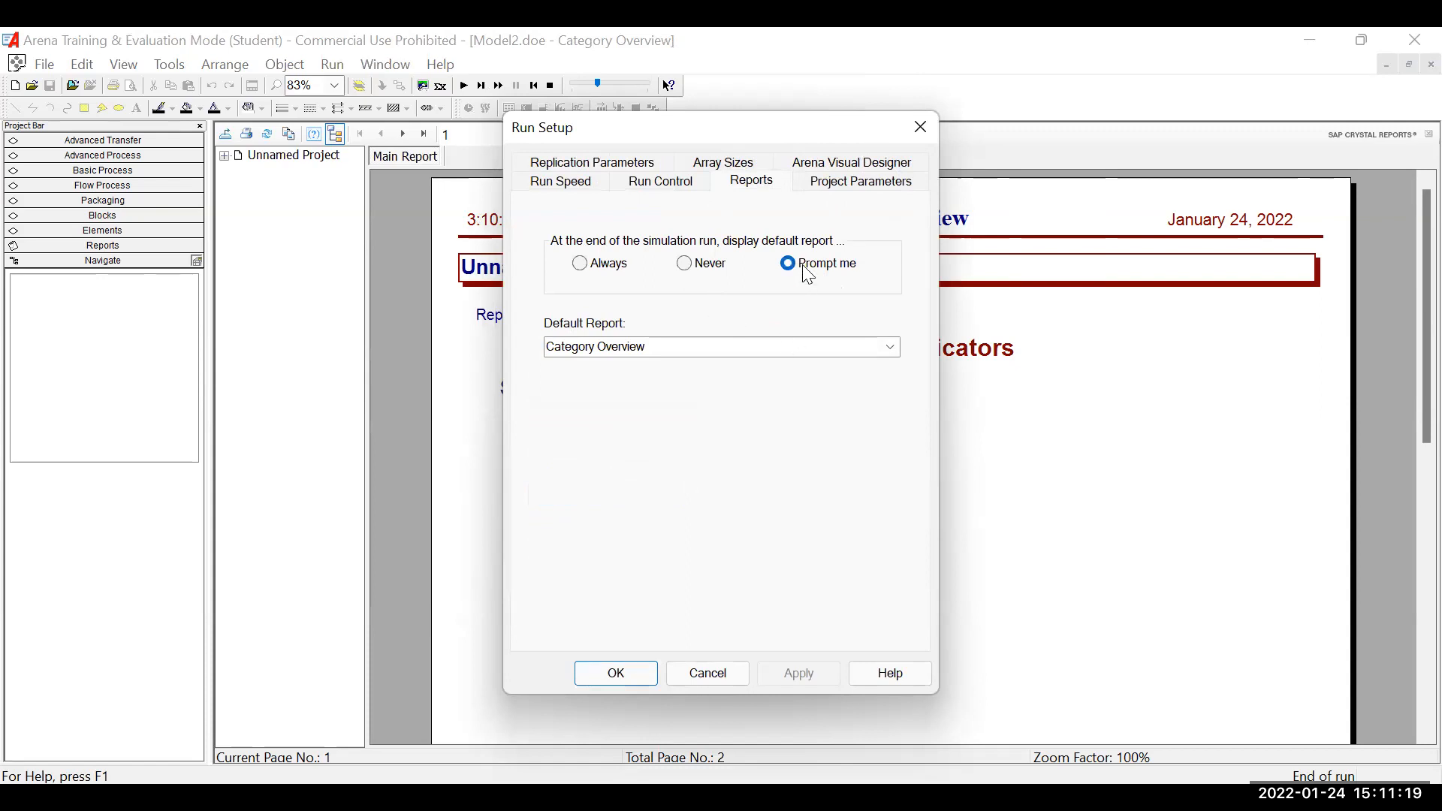
{"action": "left_click", "coordinate": [669, 345]}
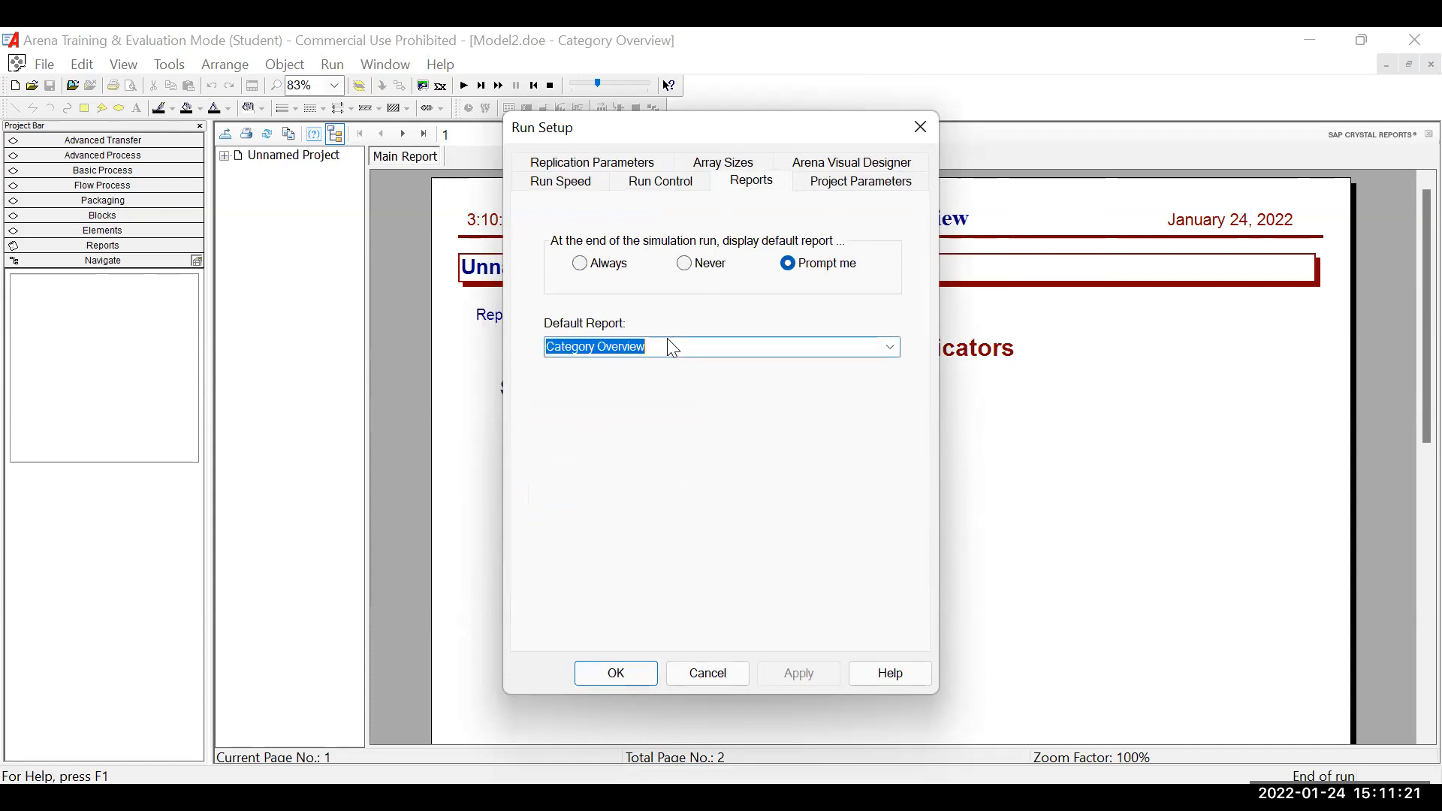
{"action": "left_click", "coordinate": [891, 346]}
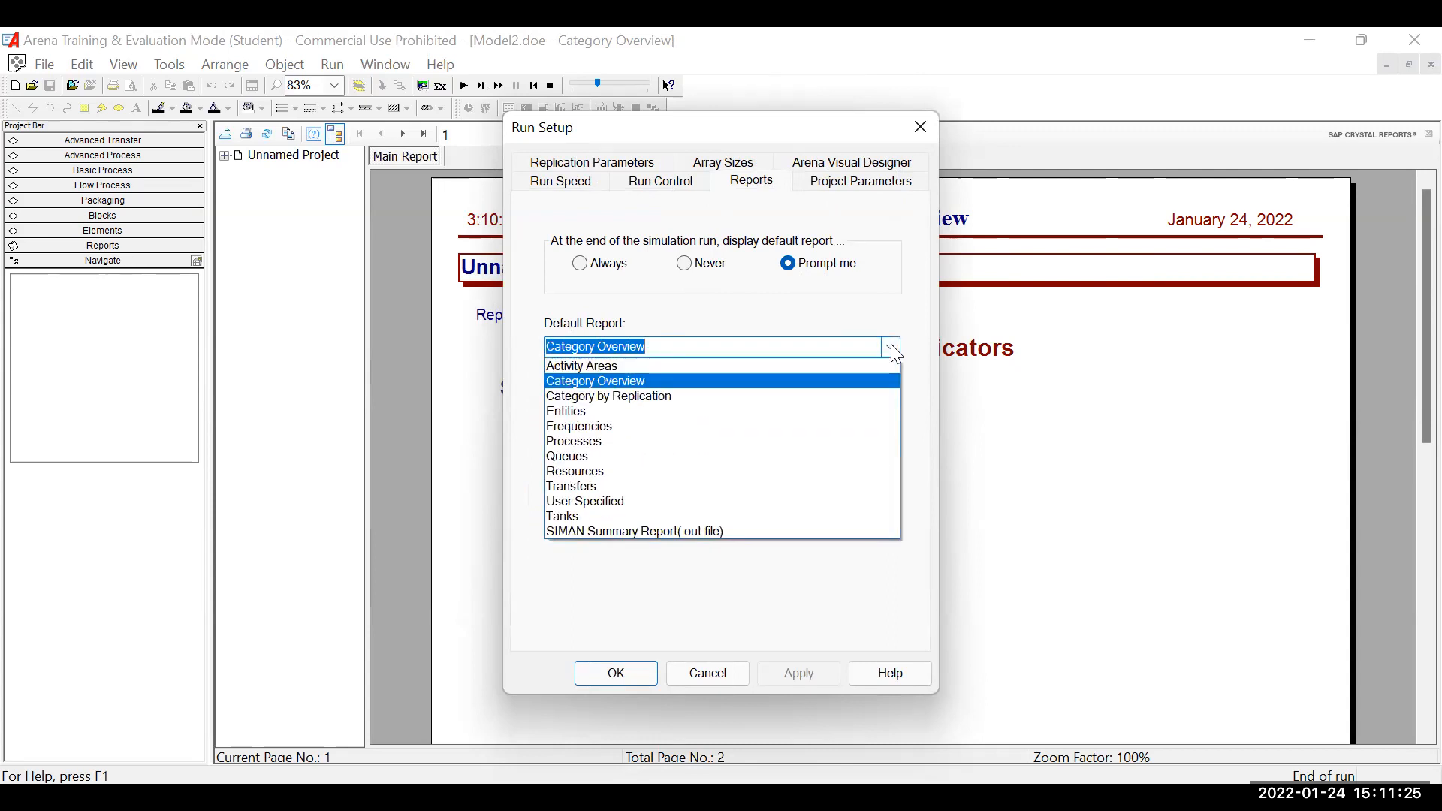
{"action": "left_click", "coordinate": [737, 530]}
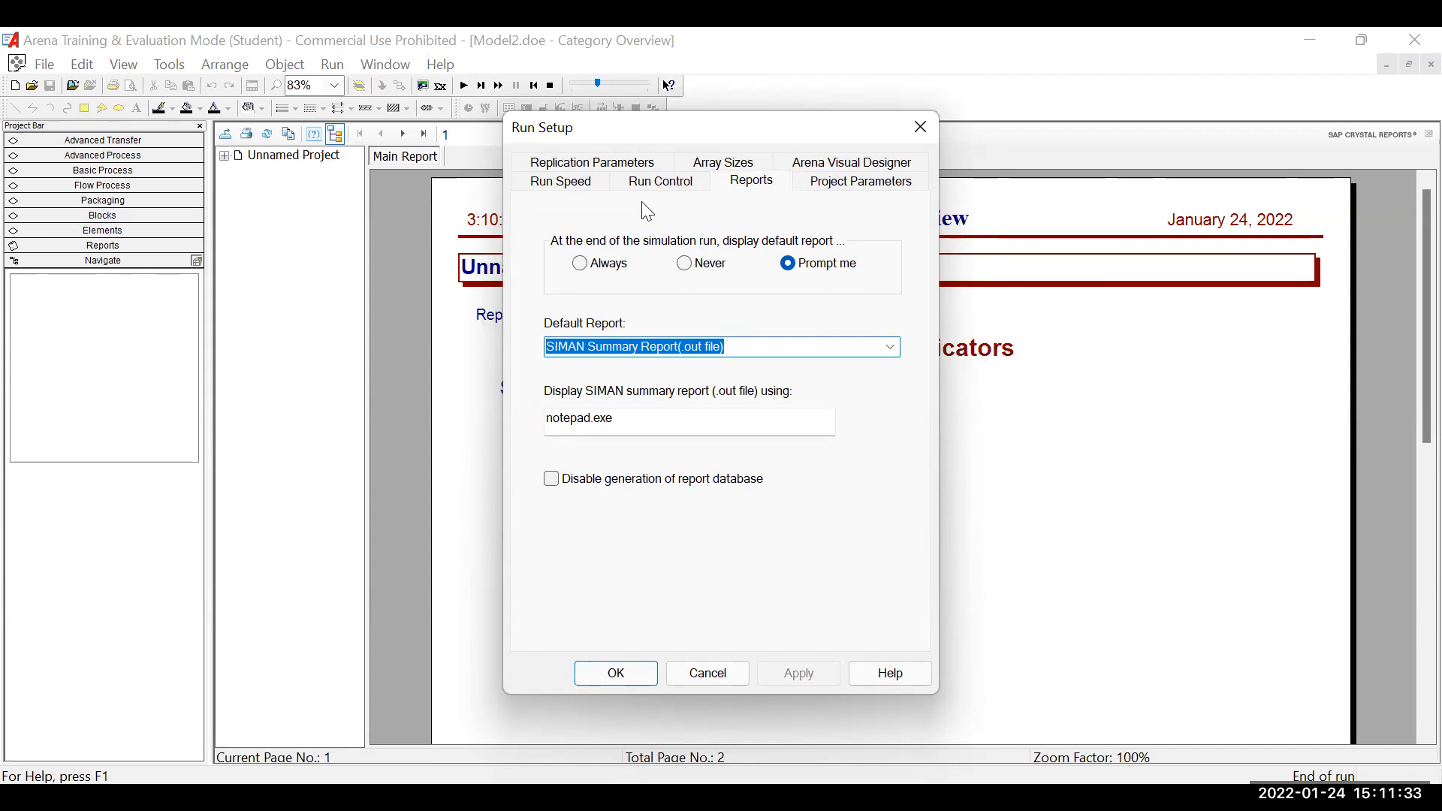
{"action": "left_click", "coordinate": [611, 167]}
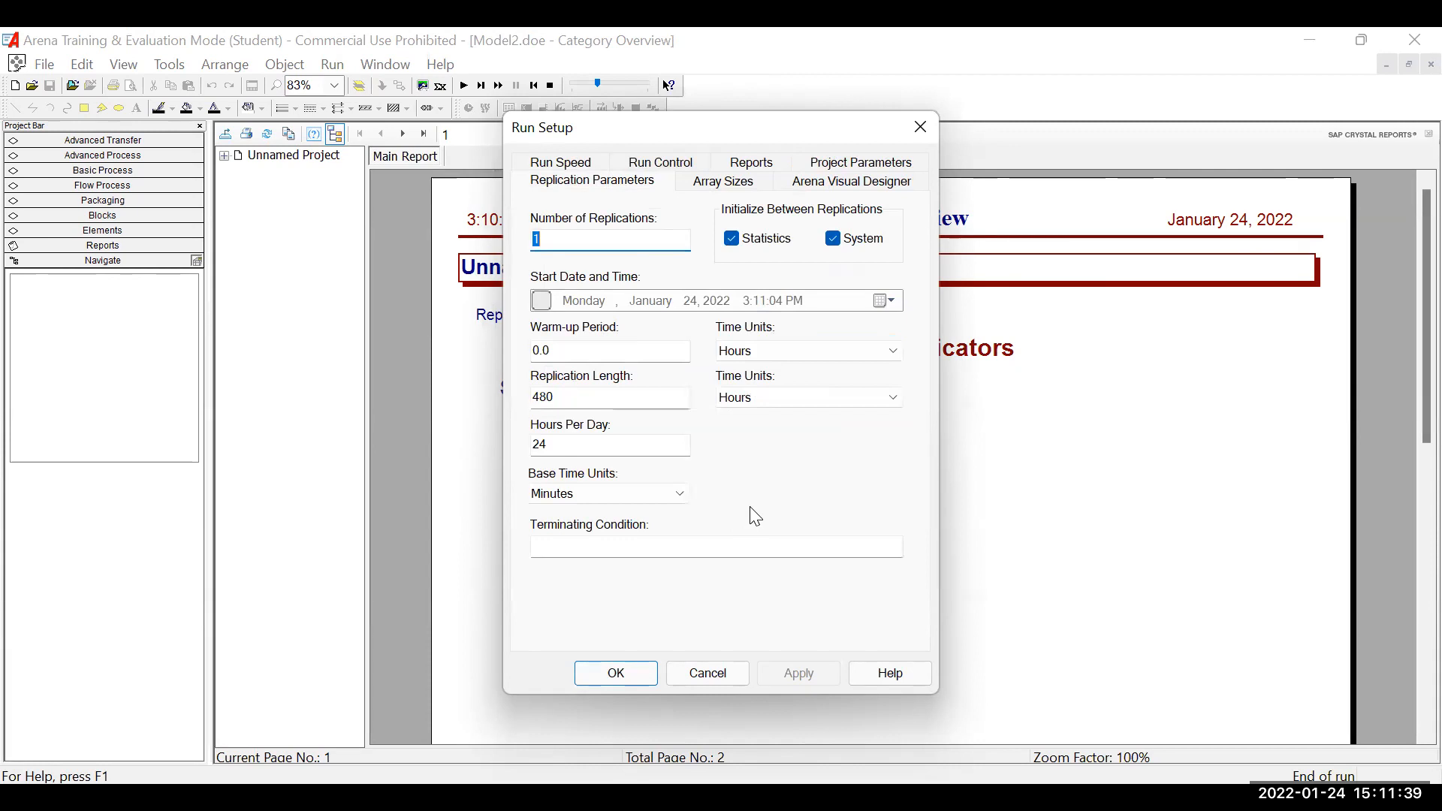
{"action": "left_click", "coordinate": [722, 525]}
{"action": "left_click", "coordinate": [616, 673]}
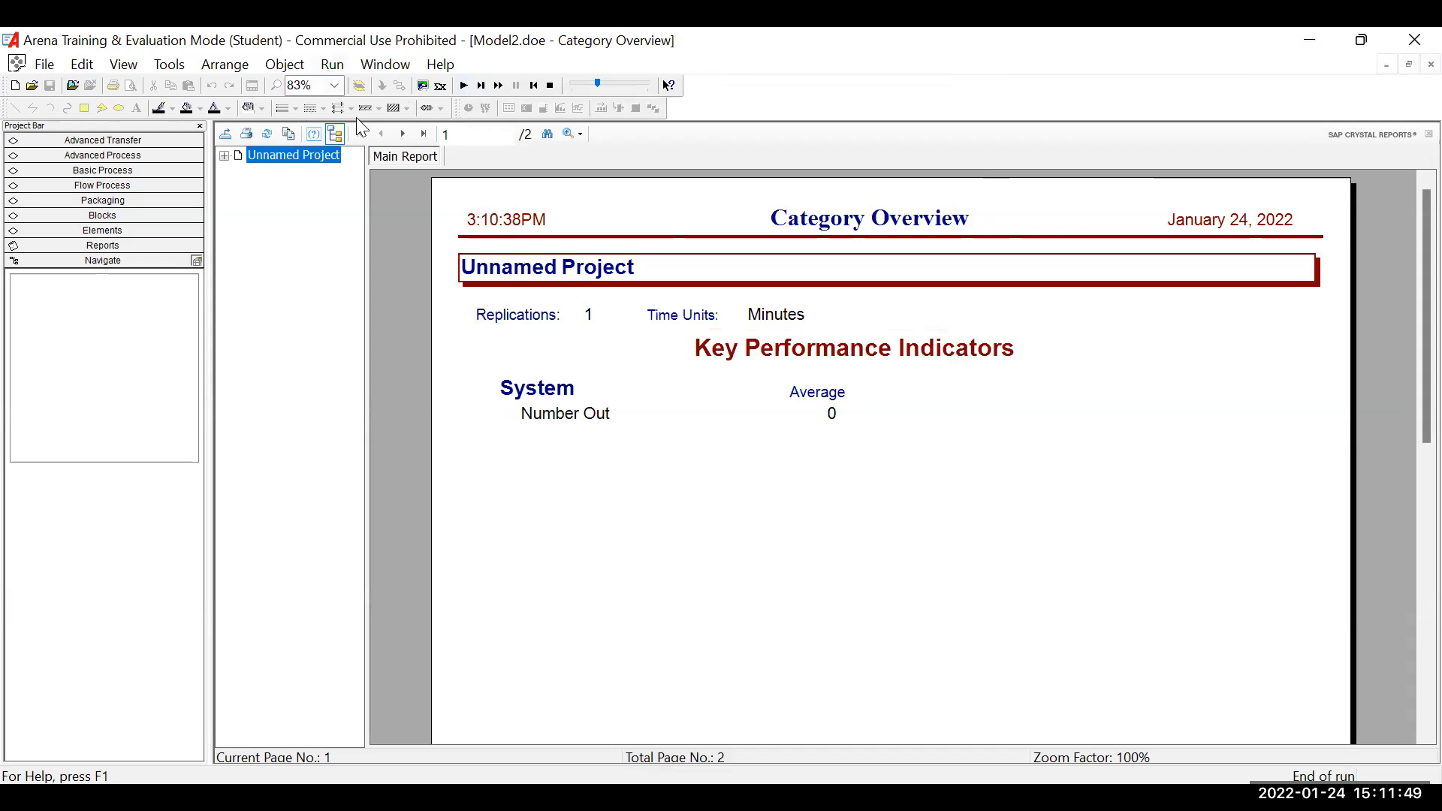
Set the time units of the 480 replication length to Minutes in Run Setup, keeping Minutes as the base time units.
{"action": "left_click", "coordinate": [332, 65]}
{"action": "left_click", "coordinate": [358, 89]}
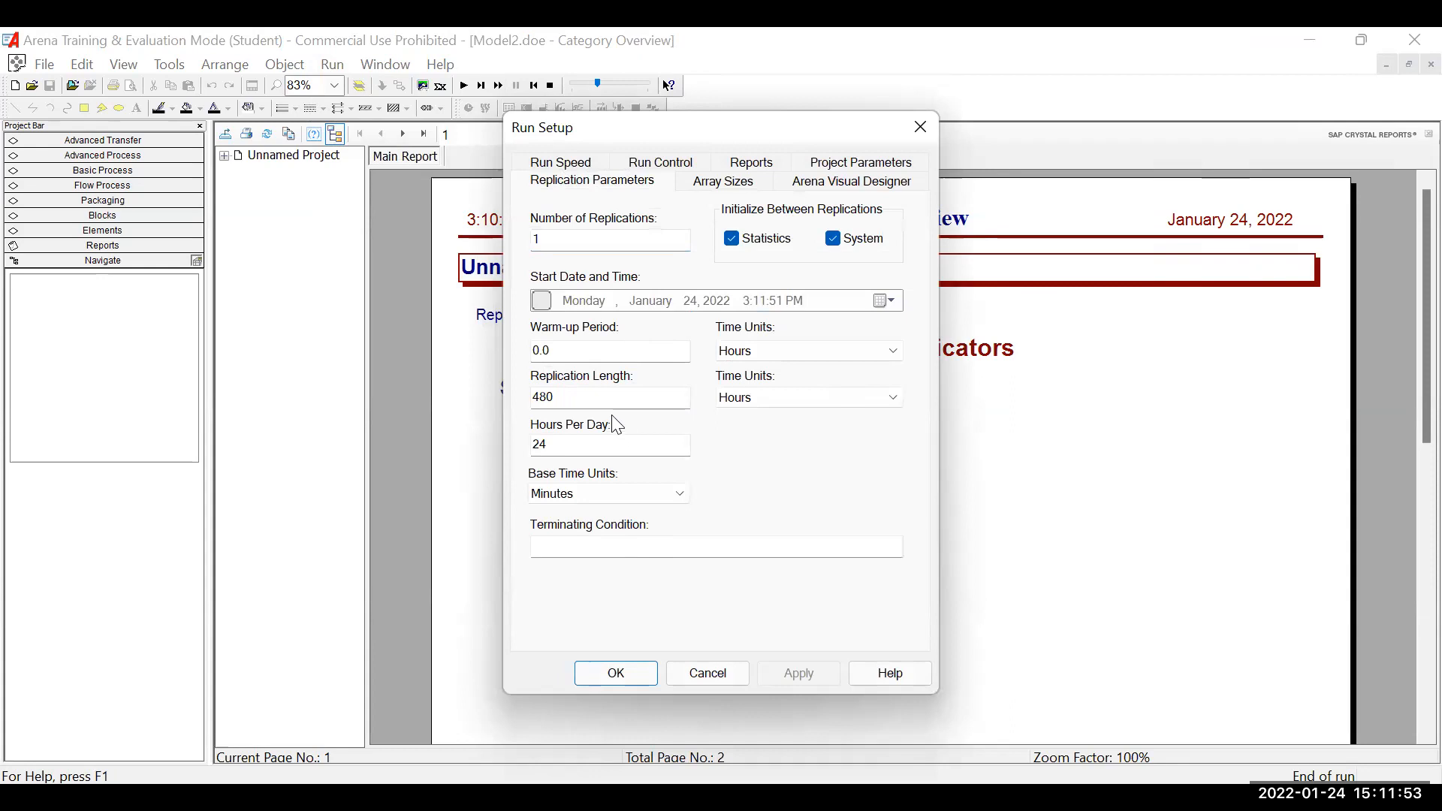
{"action": "left_click", "coordinate": [765, 398]}
{"action": "left_click", "coordinate": [766, 443]}
{"action": "left_click", "coordinate": [581, 496]}
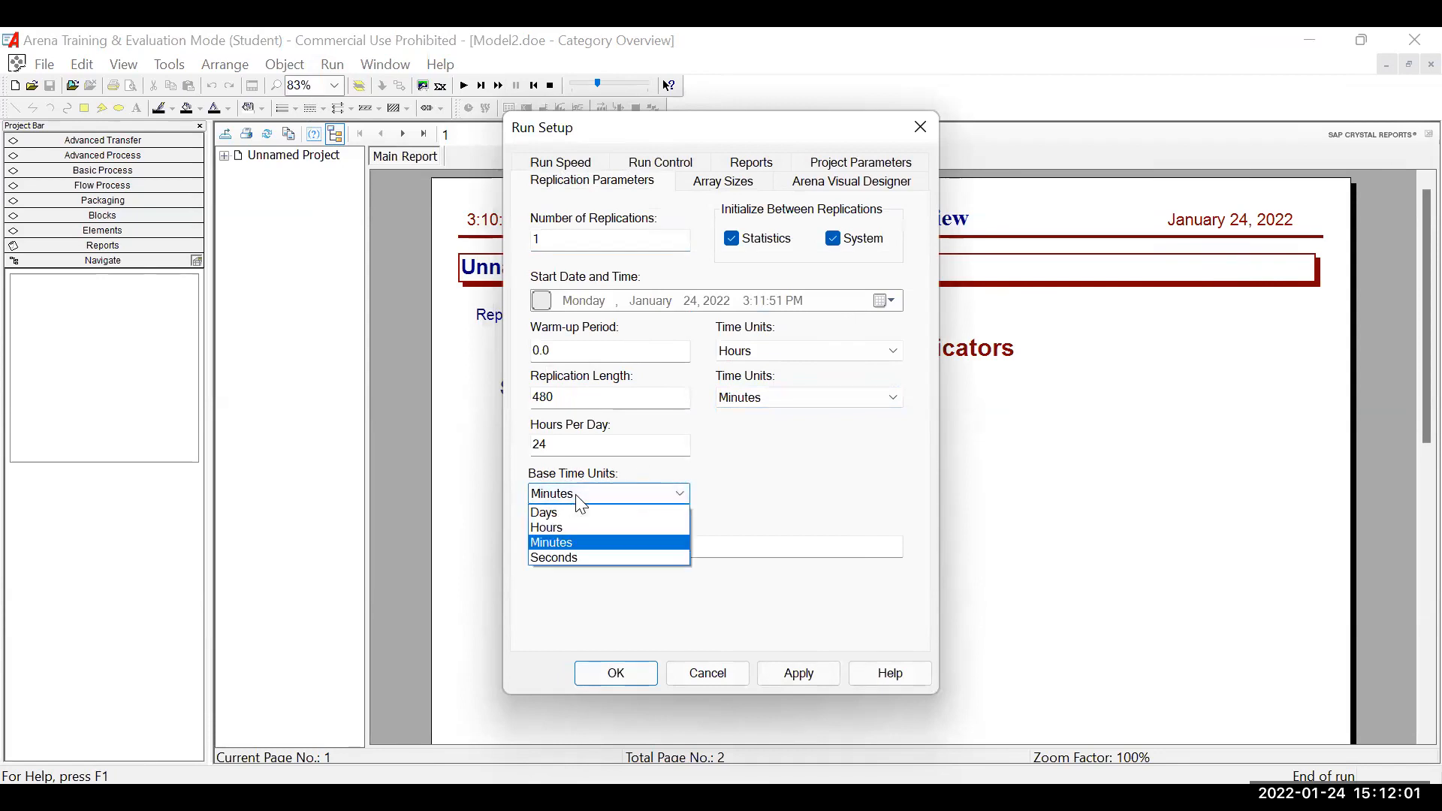
{"action": "left_click", "coordinate": [580, 496]}
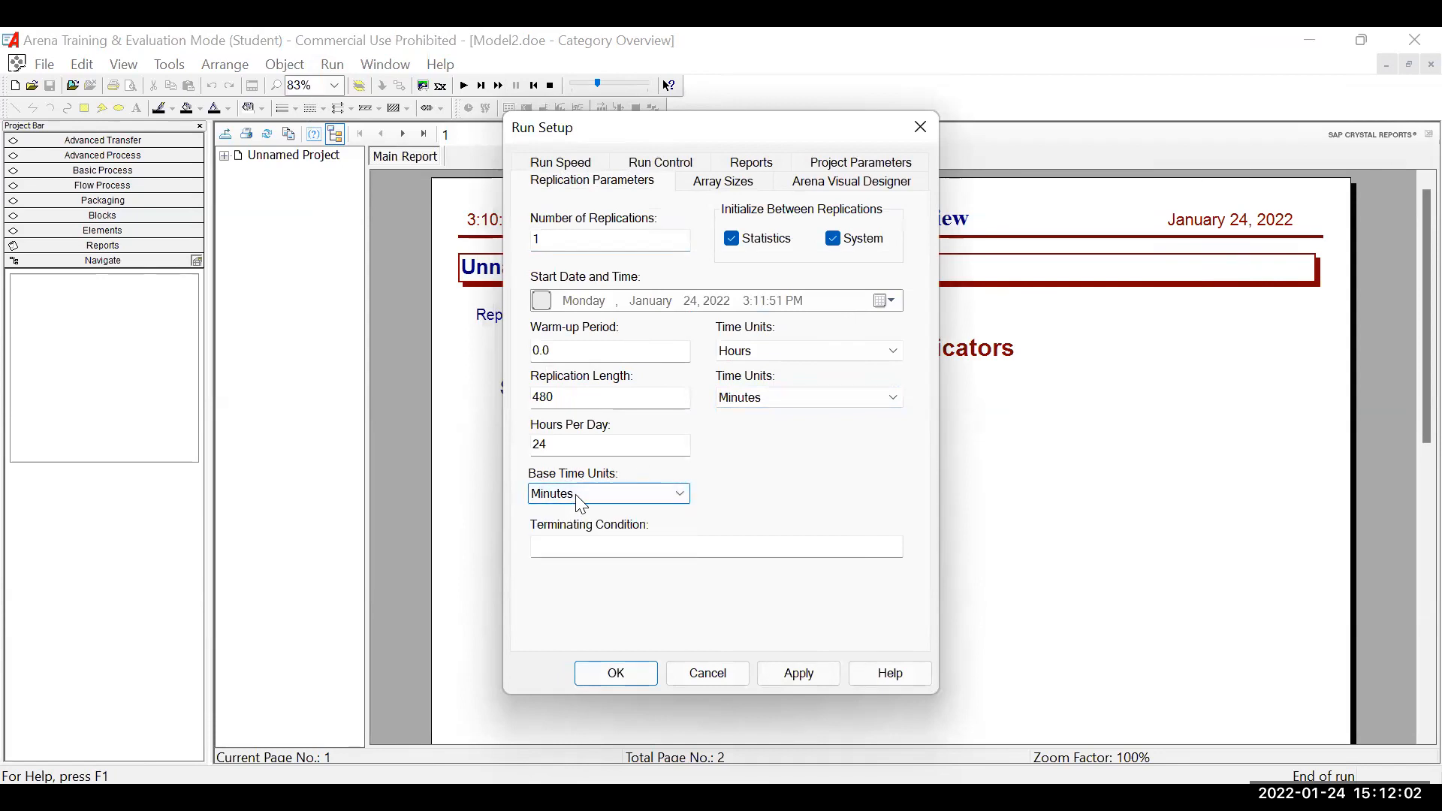
{"action": "left_click", "coordinate": [599, 676]}
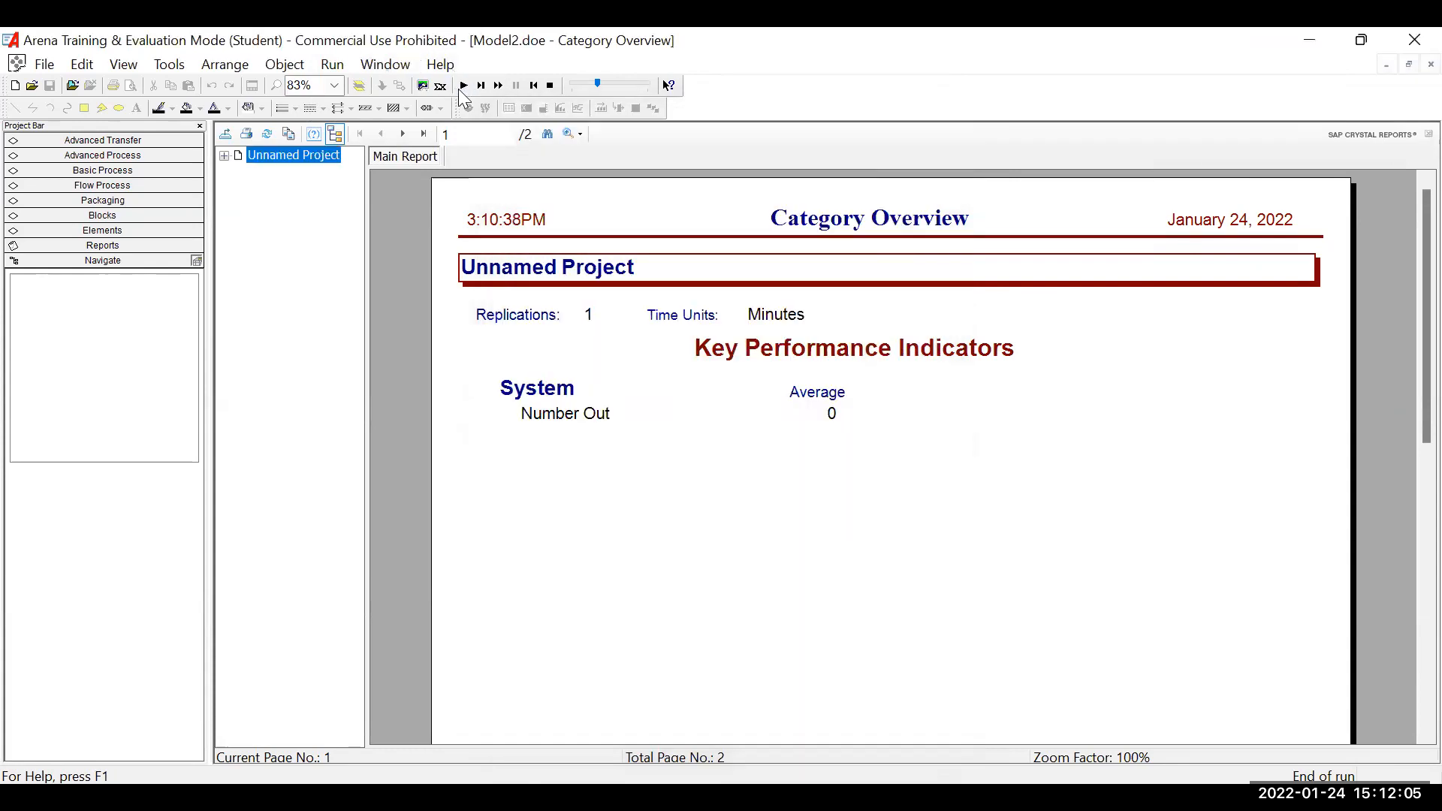
Try to run the simulation again with the changed run settings.
{"action": "left_click", "coordinate": [463, 86]}
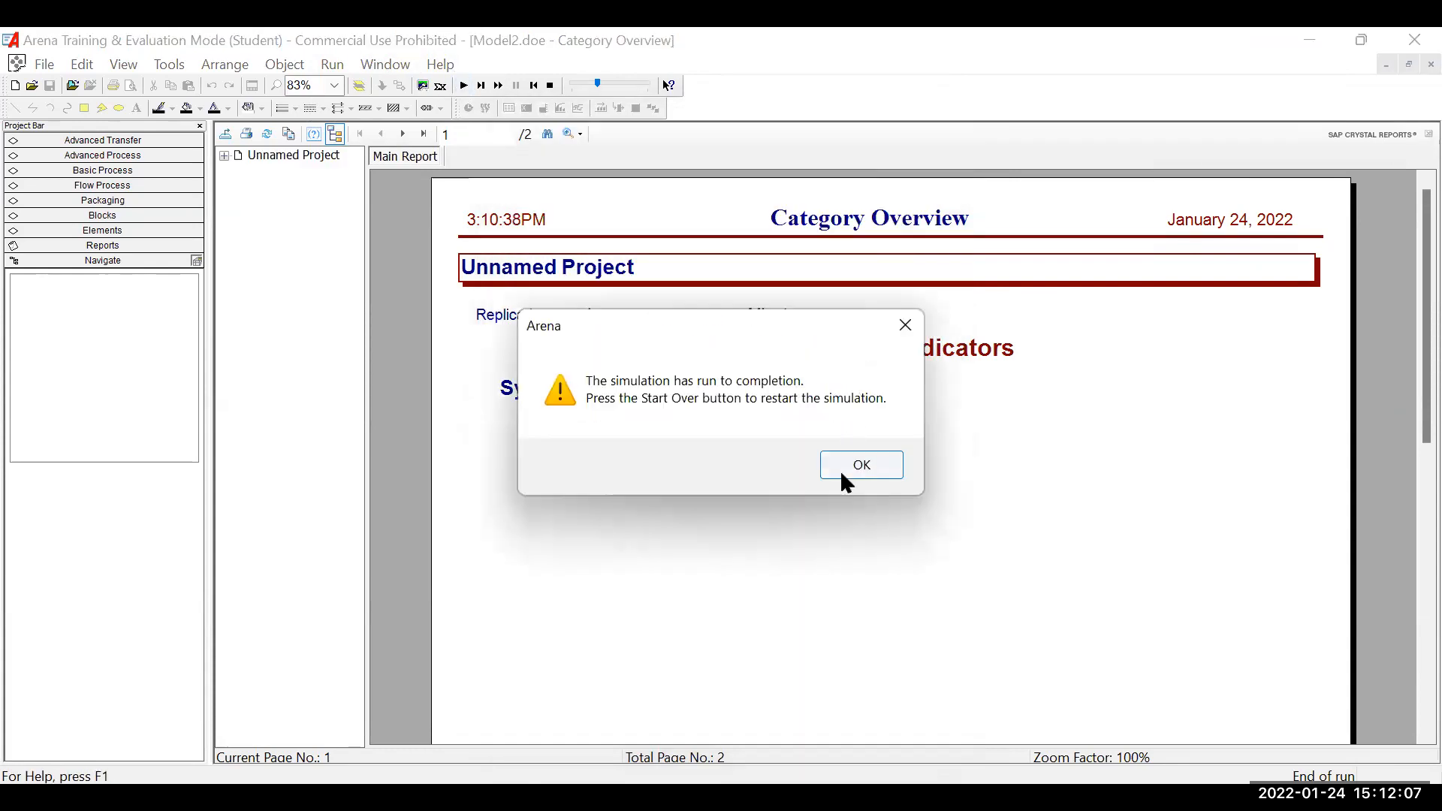
{"action": "left_click", "coordinate": [841, 475]}
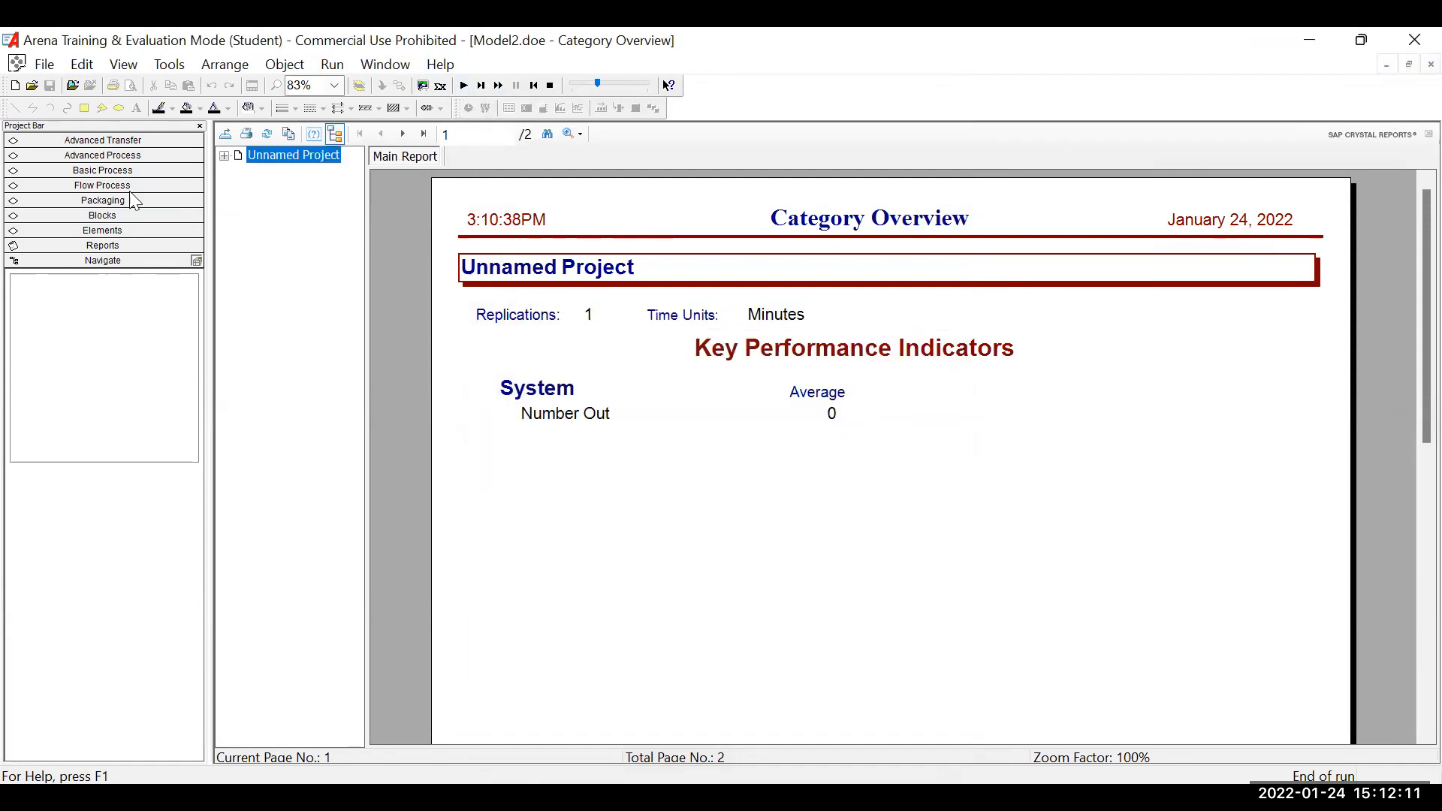
{"action": "left_click", "coordinate": [404, 157]}
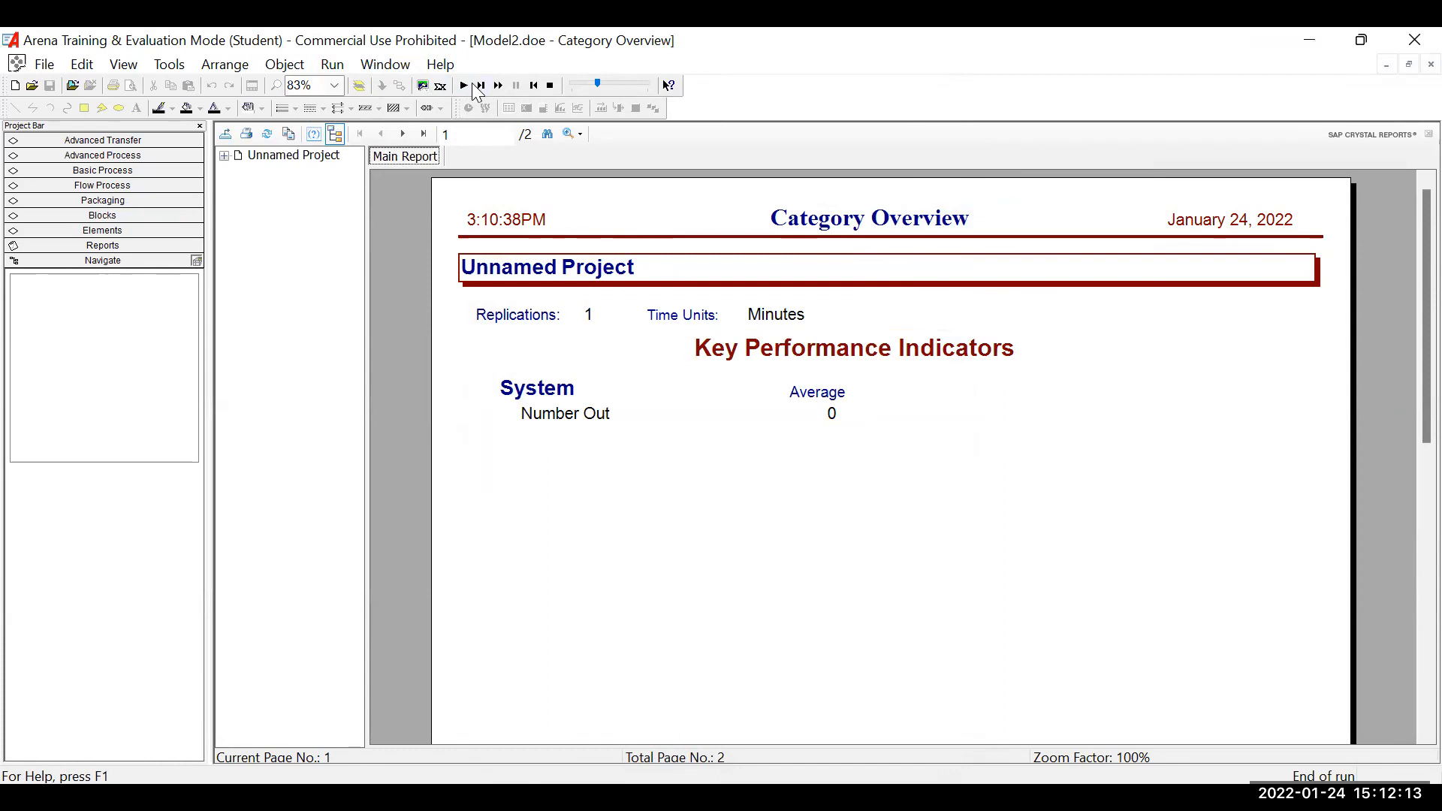
{"action": "left_click", "coordinate": [464, 86]}
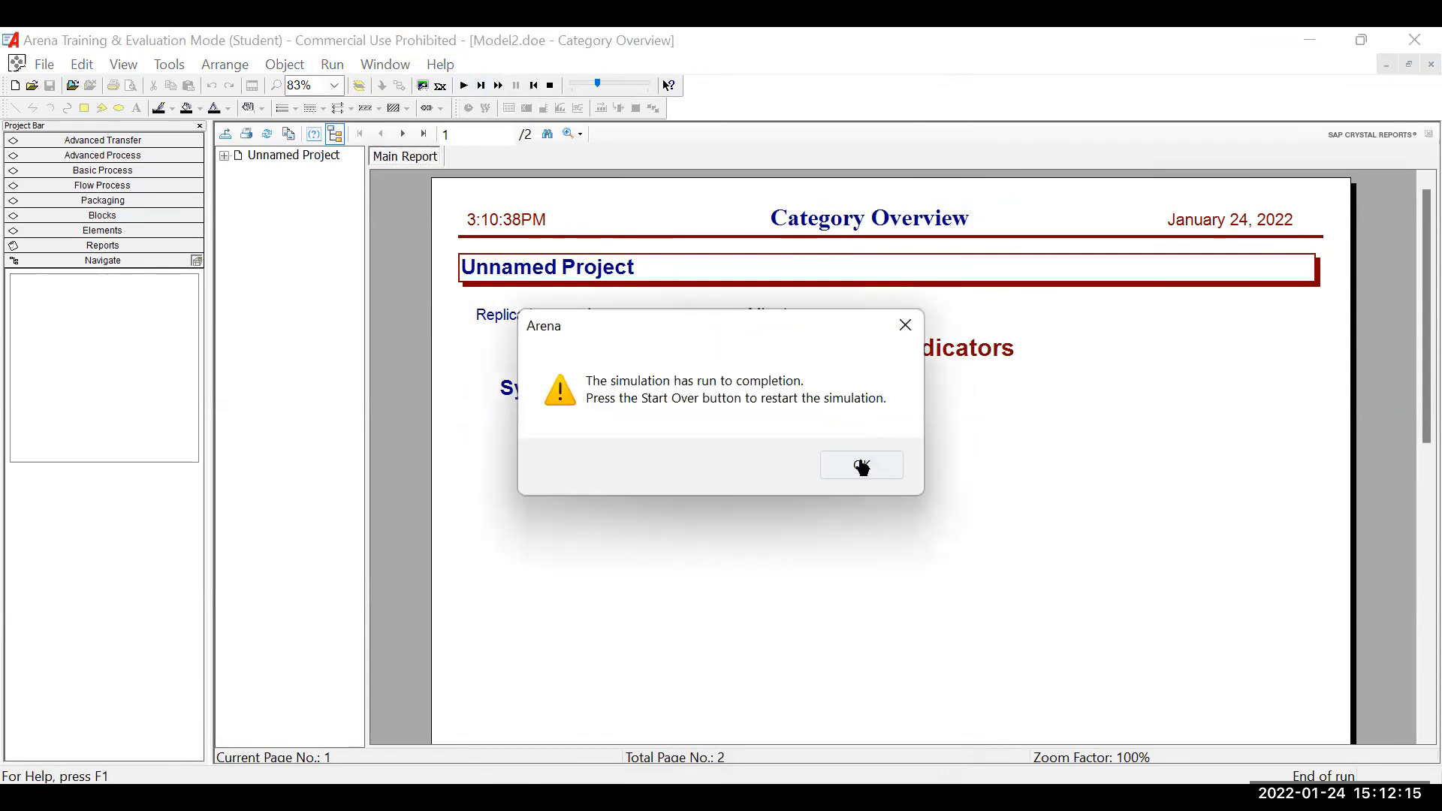
{"action": "left_click", "coordinate": [863, 467]}
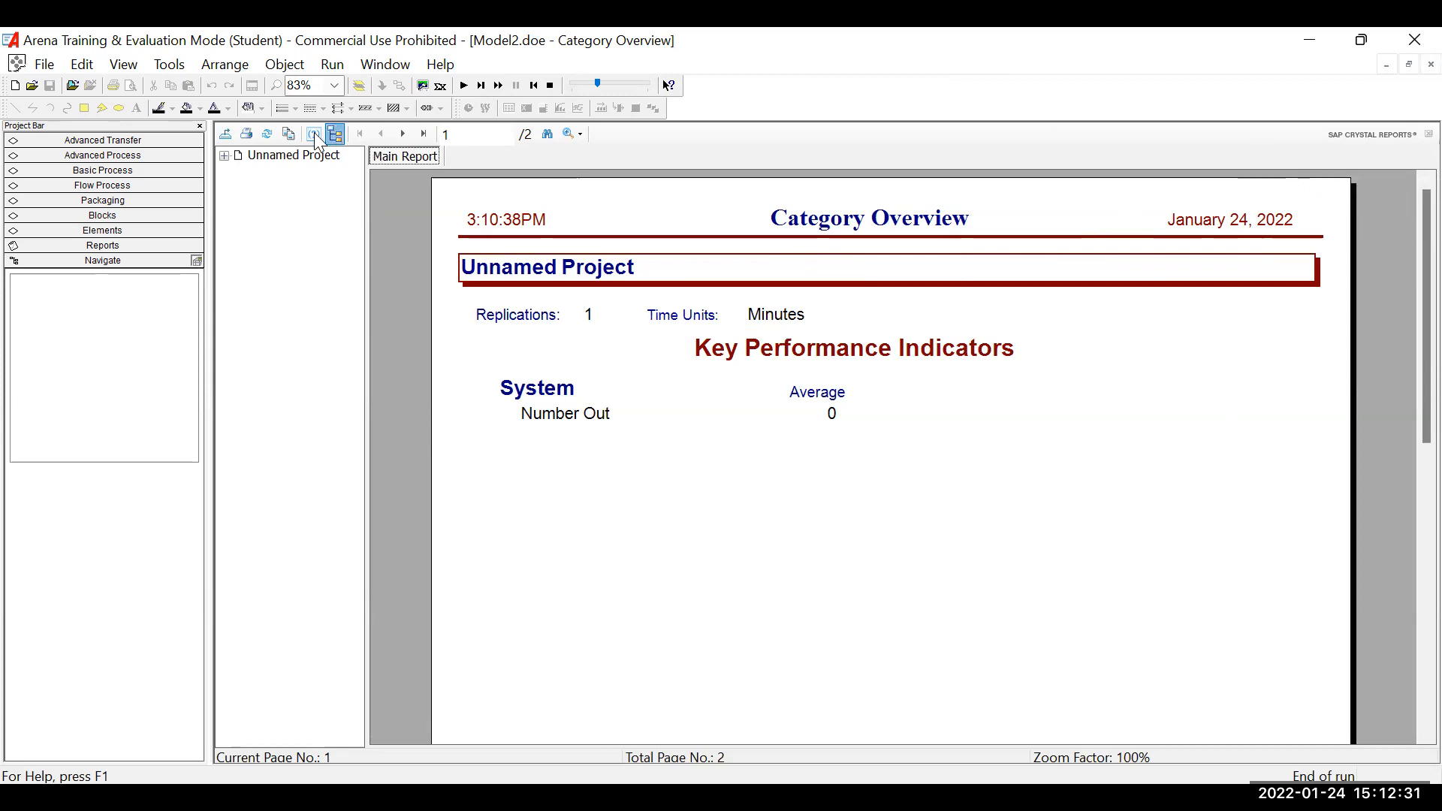
End the simulation run and check the Unnamed Project entry in the report's group tree.
{"action": "left_click", "coordinate": [16, 64]}
{"action": "left_click", "coordinate": [291, 246]}
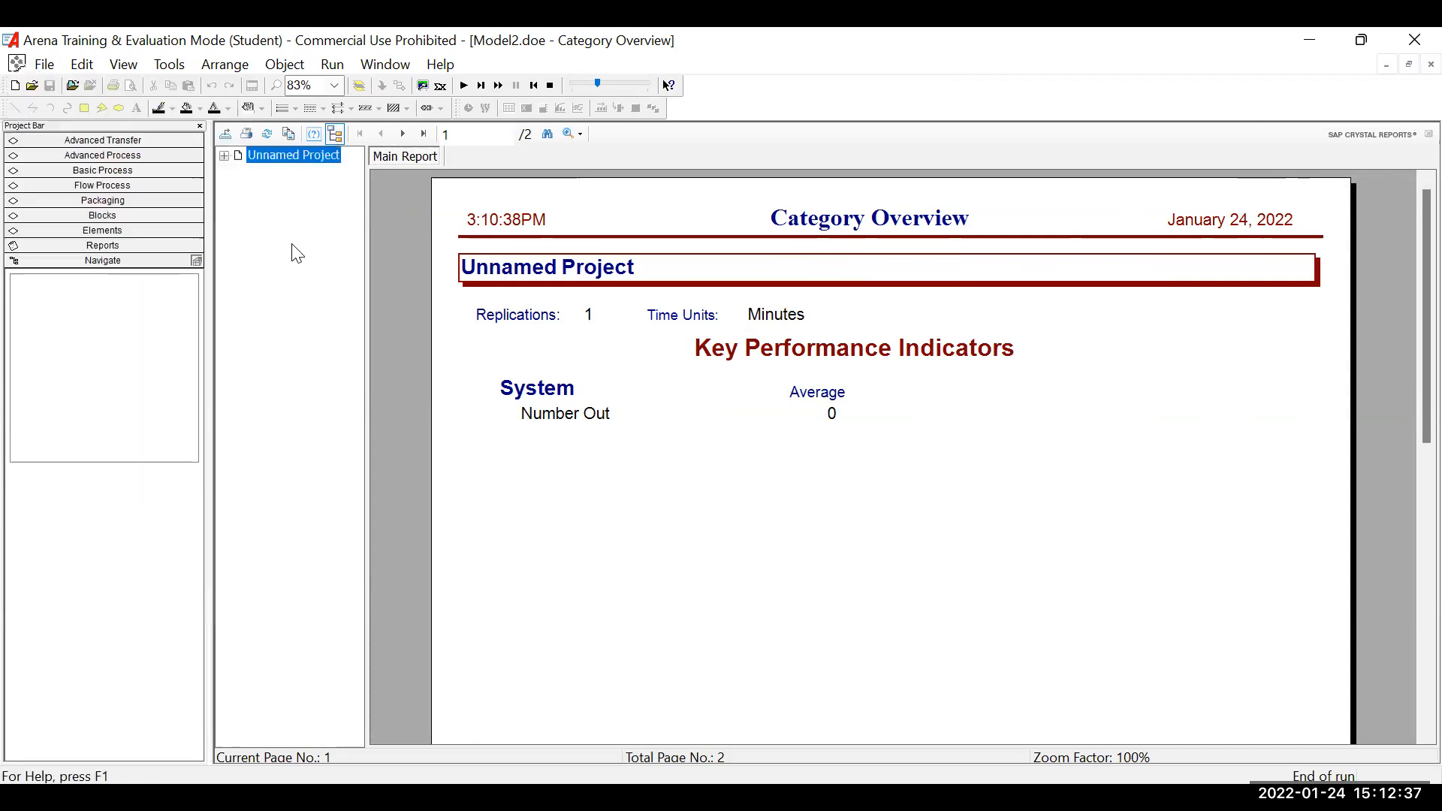
{"action": "left_click", "coordinate": [552, 86]}
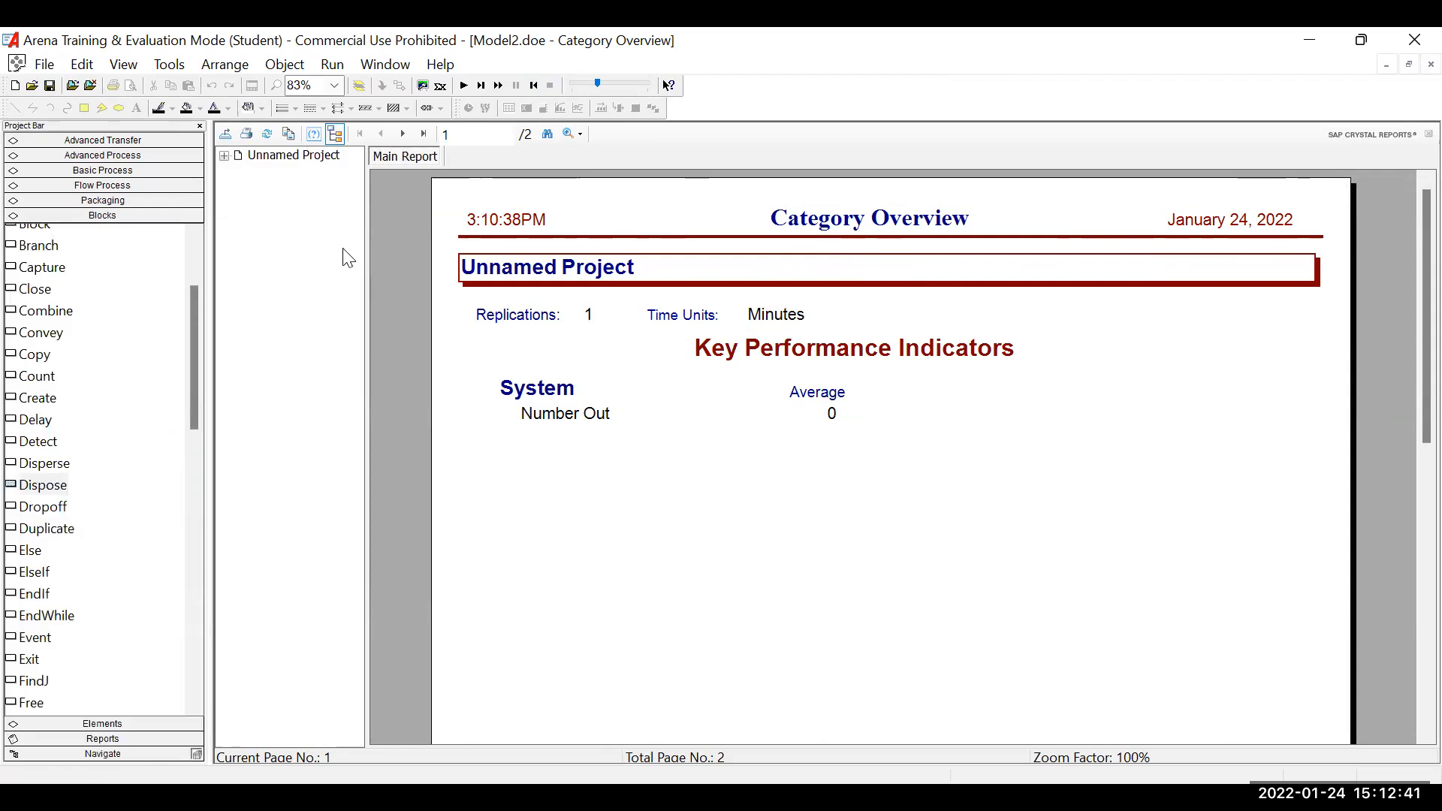
{"action": "left_click", "coordinate": [225, 157]}
{"action": "left_click", "coordinate": [225, 156]}
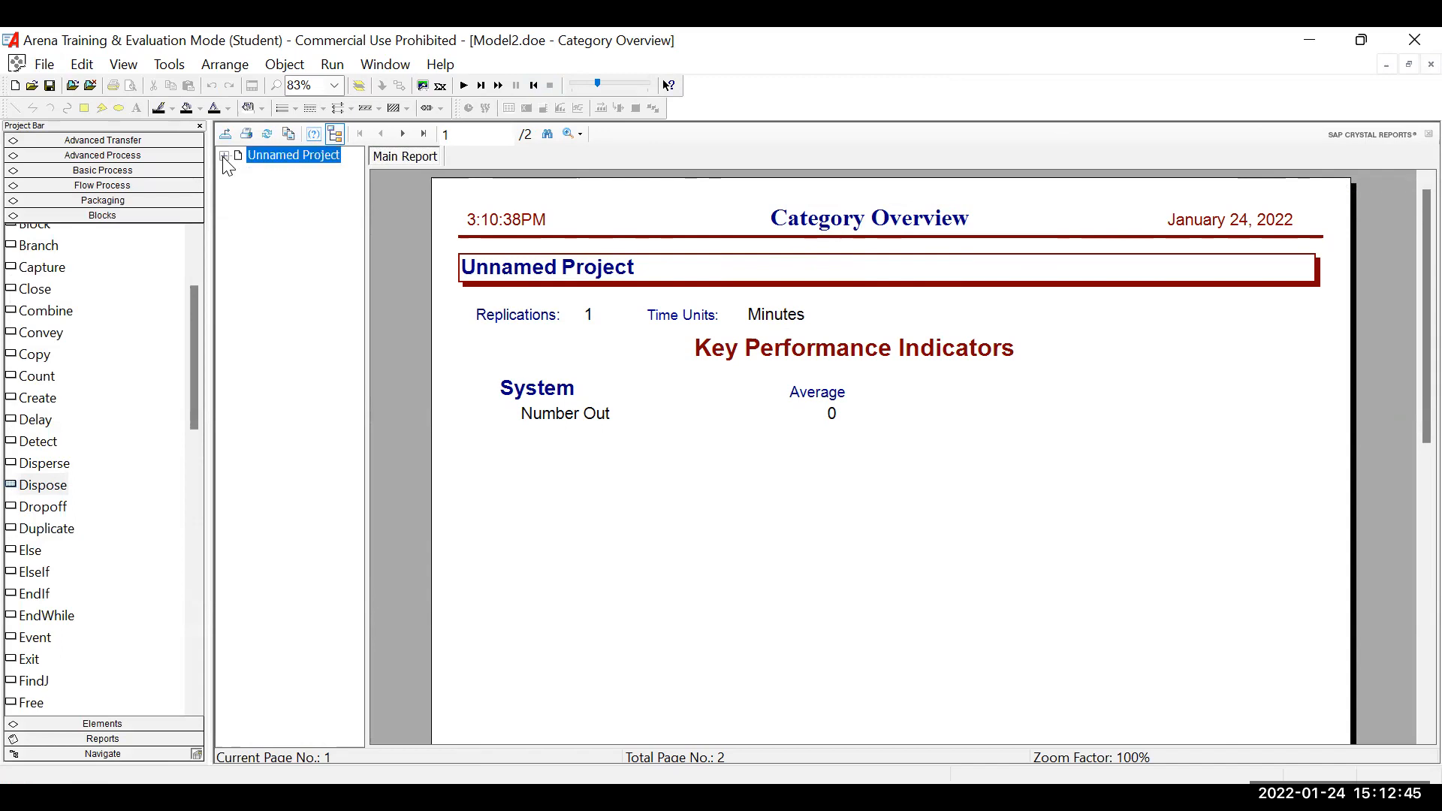
Review the Key Performance Indicators in the Category Overview report and save the model.
{"action": "left_click", "coordinate": [391, 159]}
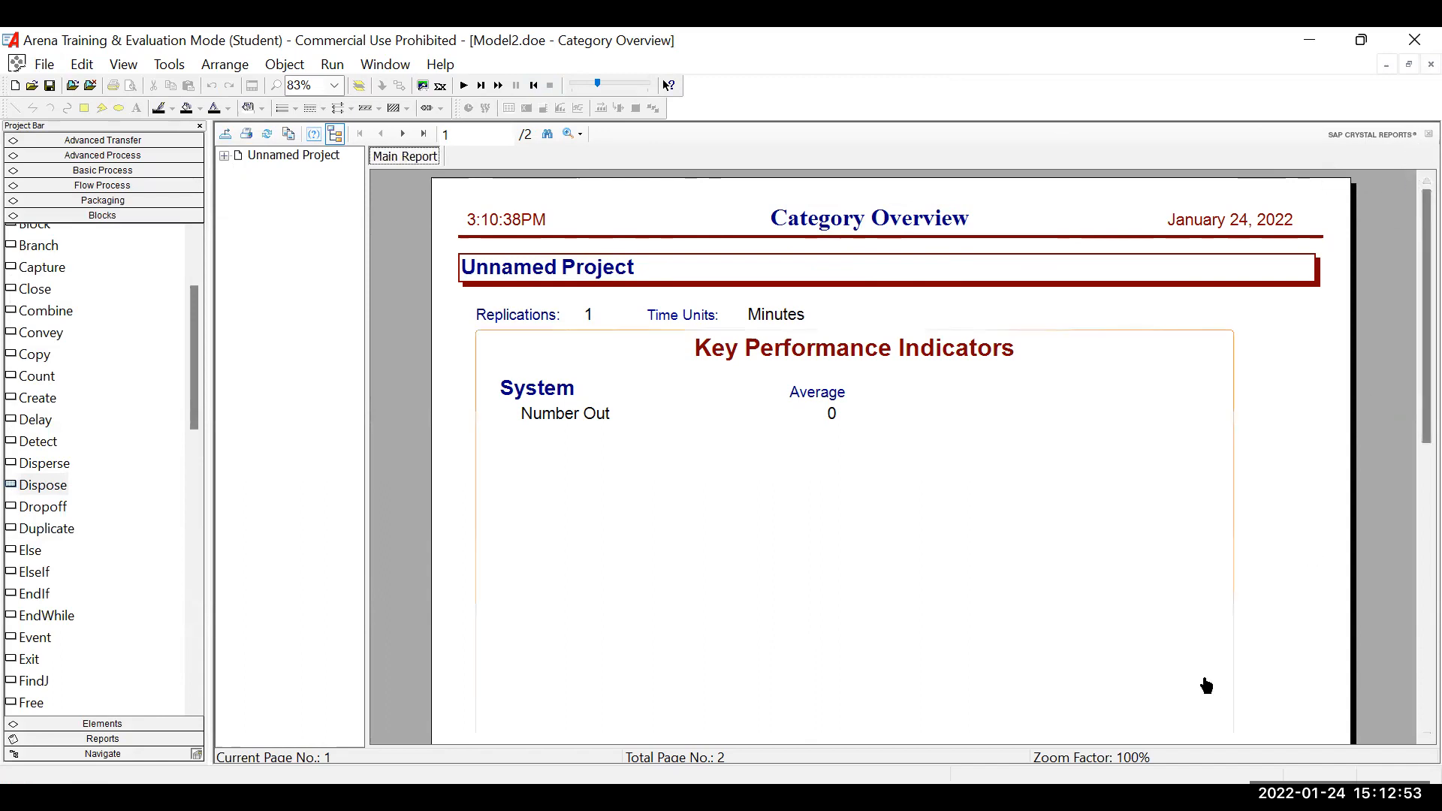
{"action": "scroll", "coordinate": [803, 413], "scroll_direction": "down", "scroll_amount": 4}
{"action": "scroll", "coordinate": [804, 405], "scroll_direction": "up", "scroll_amount": 5}
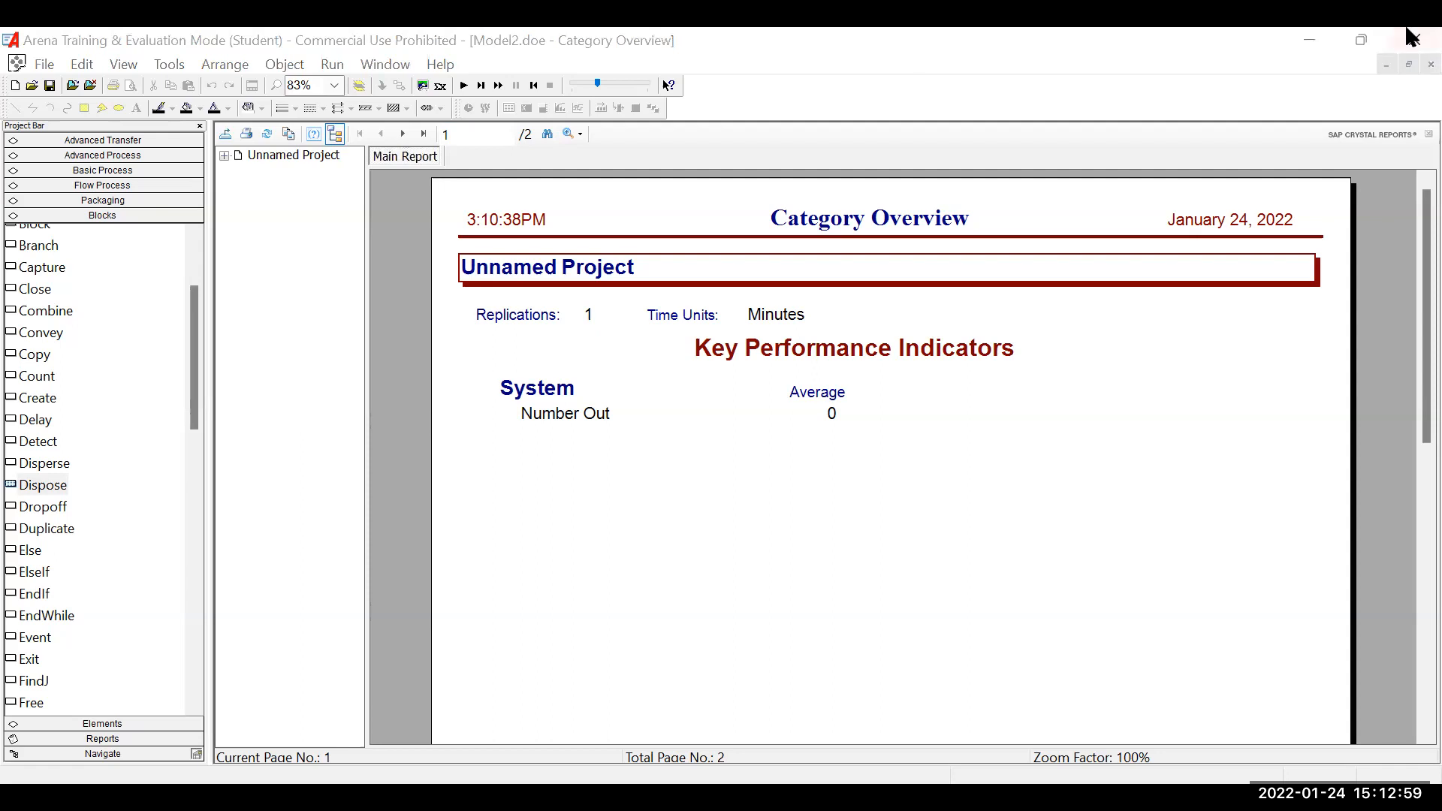
{"action": "left_click", "coordinate": [54, 85]}
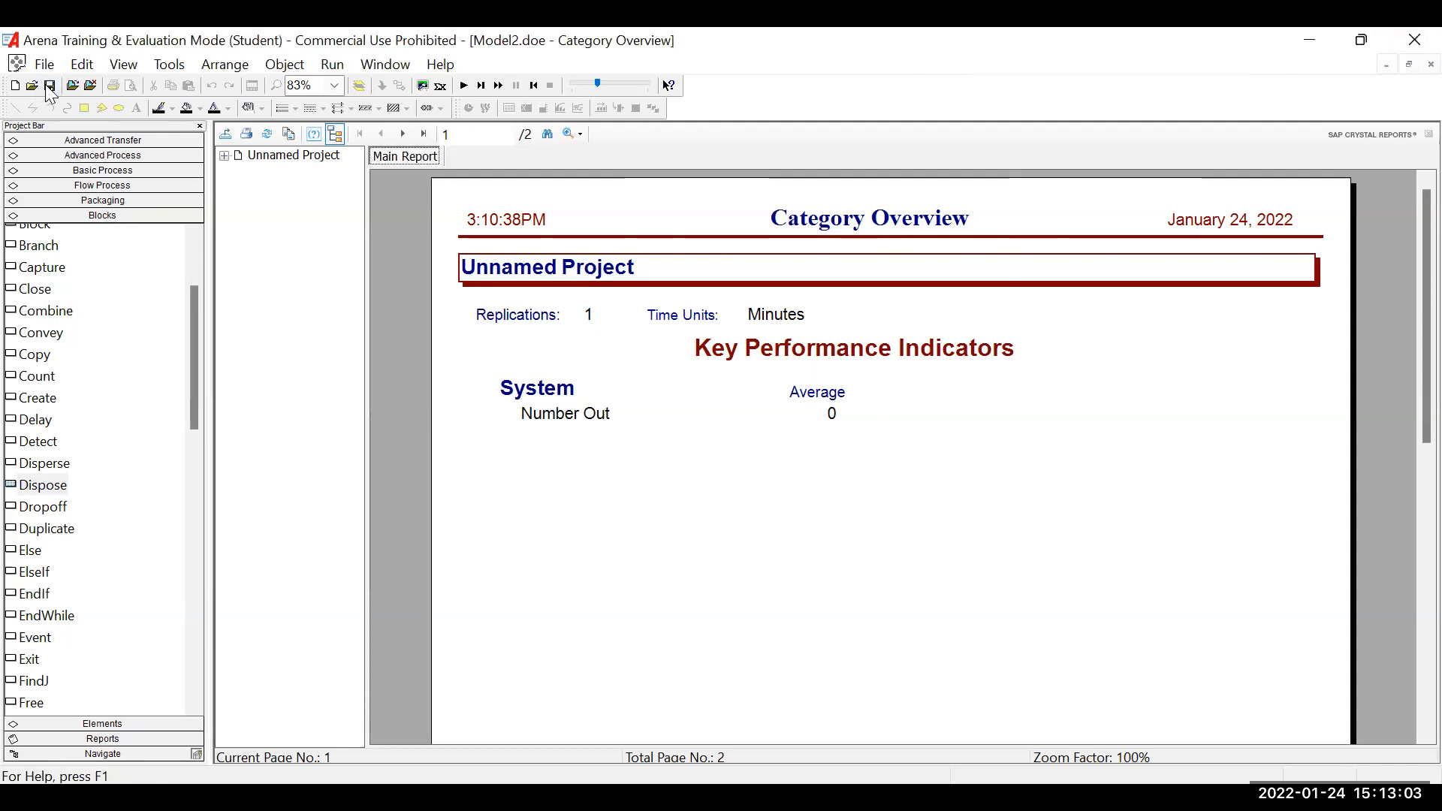
Reopen Model2.doe from the Desktop folder to return to the model view.
{"action": "left_click", "coordinate": [45, 66]}
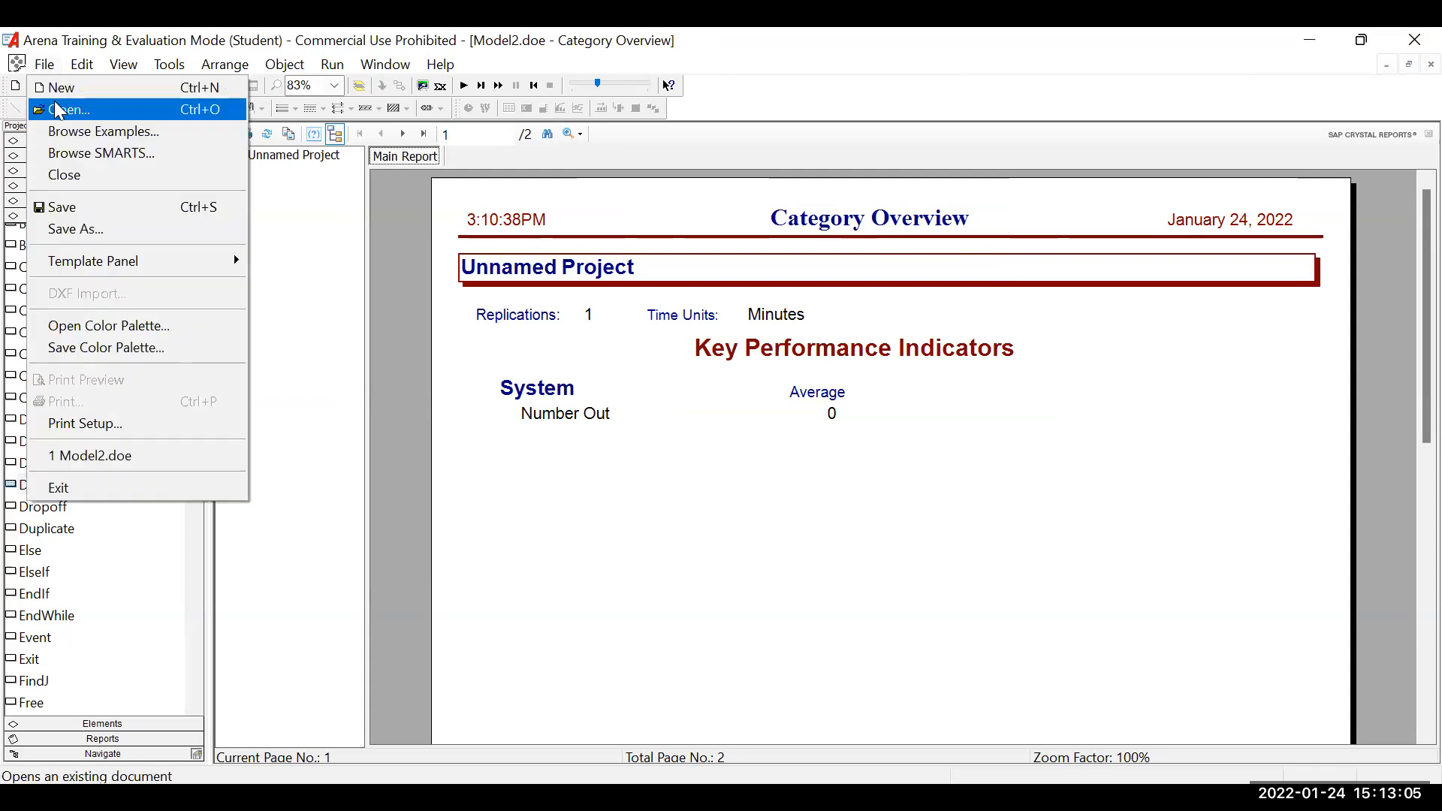
{"action": "left_click", "coordinate": [60, 108]}
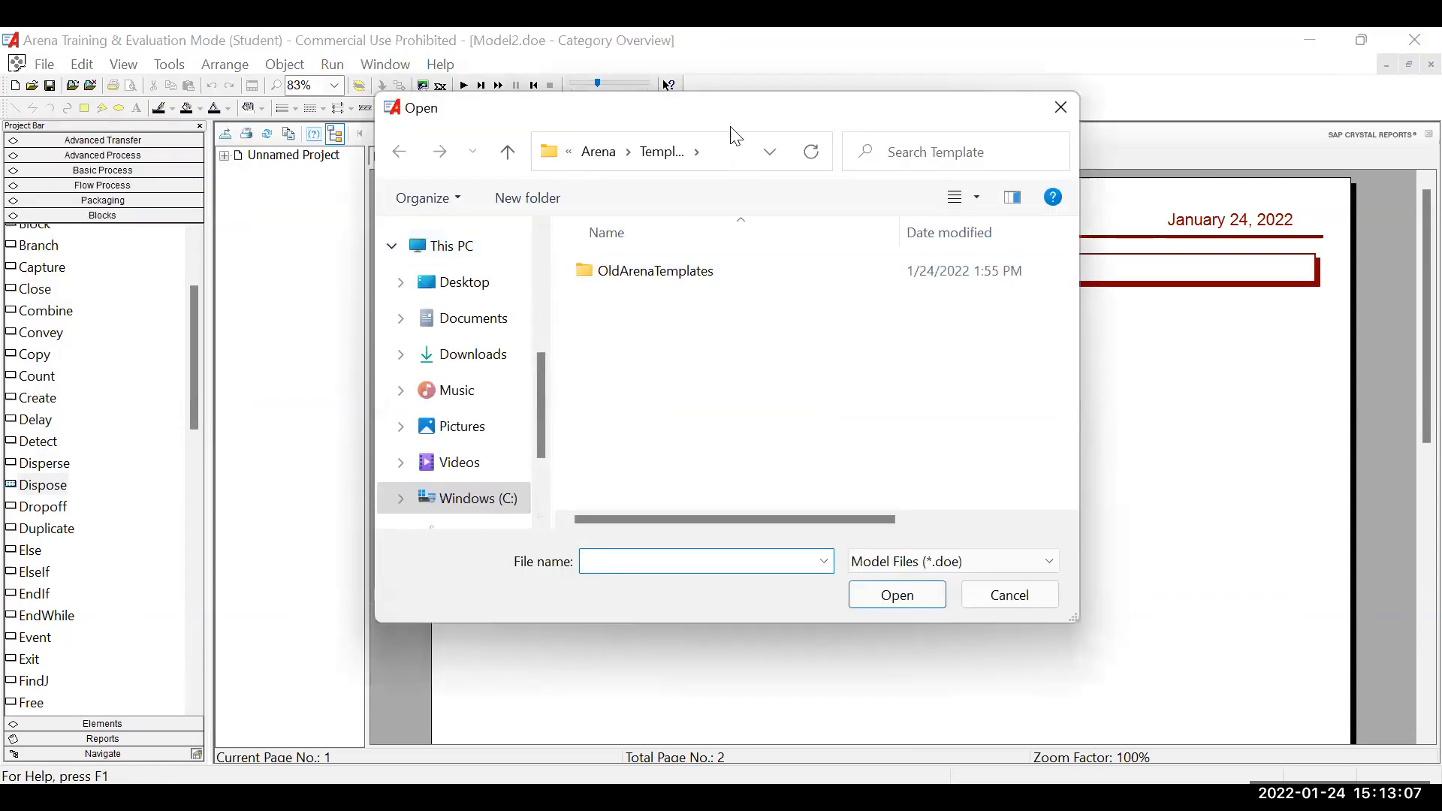
{"action": "left_click", "coordinate": [460, 283]}
{"action": "scroll", "coordinate": [707, 346], "scroll_direction": "down", "scroll_amount": 1}
{"action": "scroll", "coordinate": [708, 346], "scroll_direction": "down", "scroll_amount": 1}
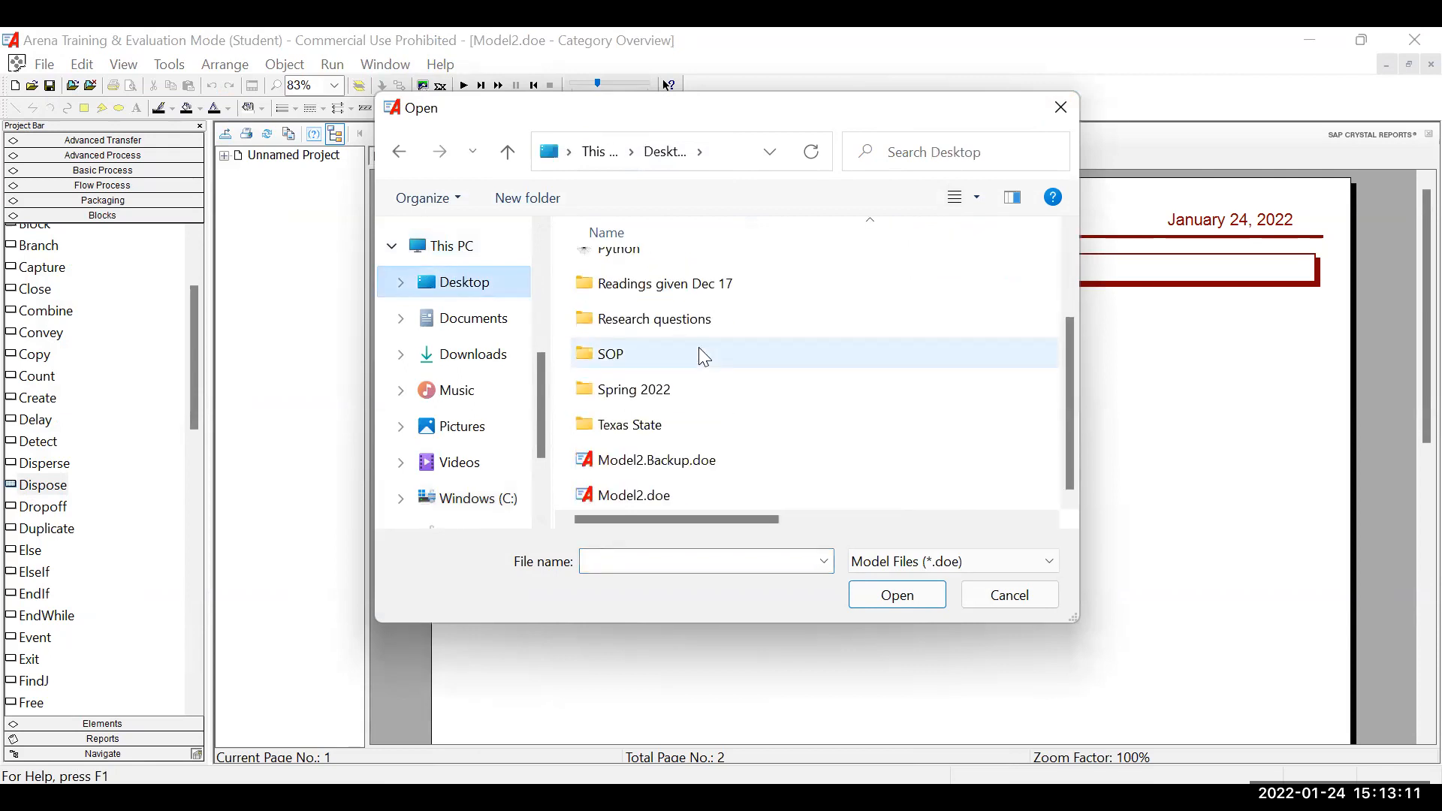
{"action": "double_click", "coordinate": [658, 500]}
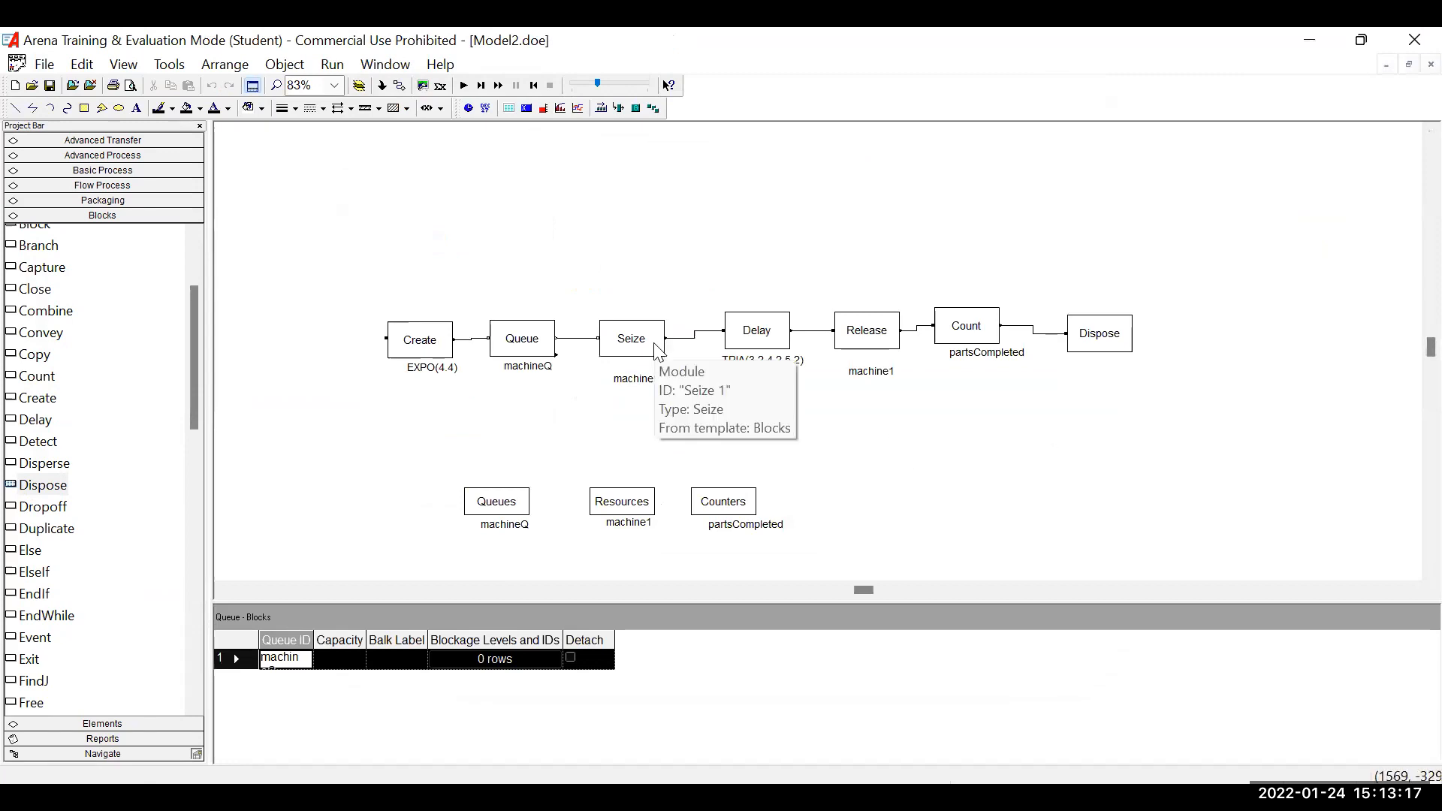
Check the replication parameters in Run Setup and close the settings without changing them.
{"action": "left_click", "coordinate": [339, 66]}
{"action": "left_click", "coordinate": [350, 89]}
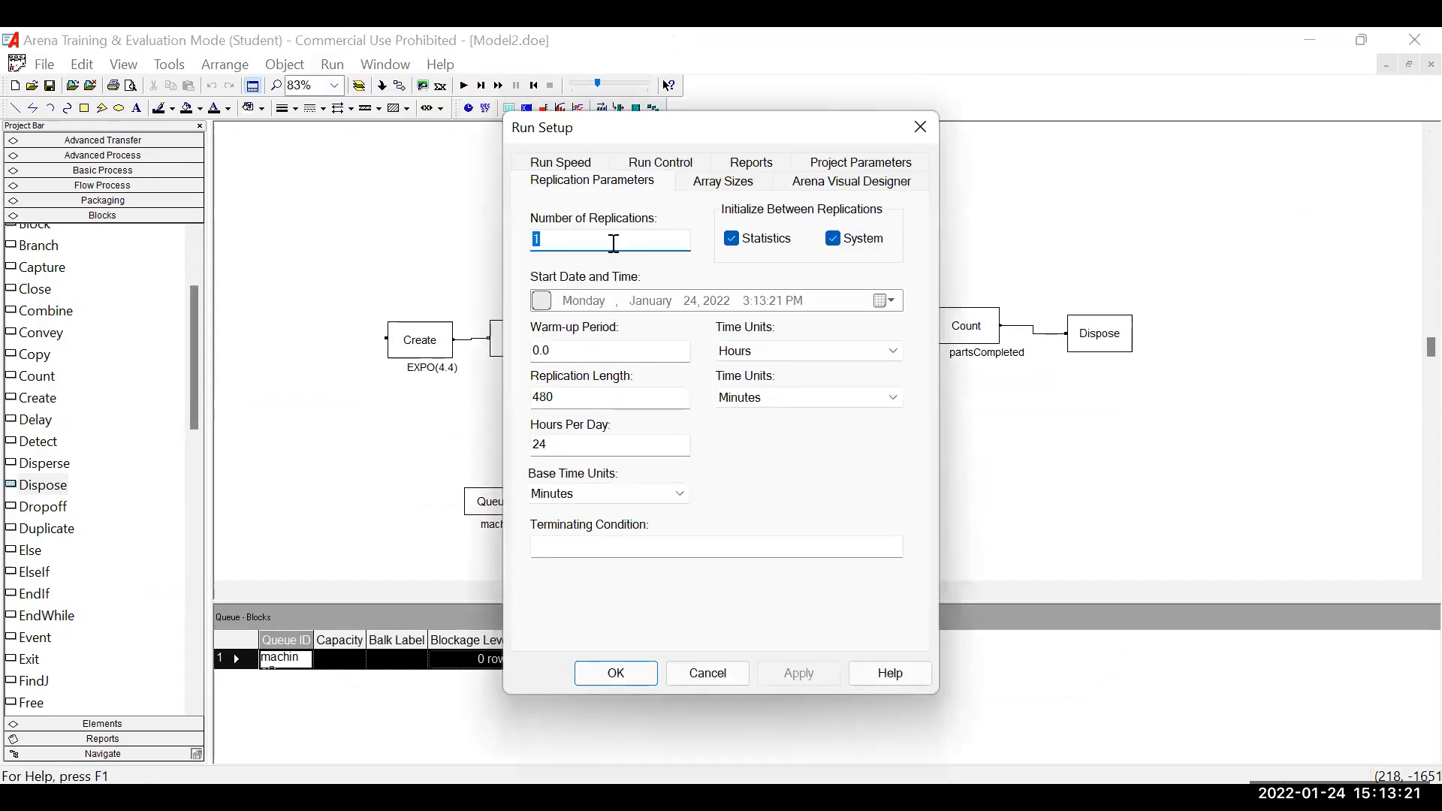
{"action": "left_click", "coordinate": [918, 128]}
Run the simulation of Model2 and review the SIMAN summary report in Model2.out.
{"action": "left_click", "coordinate": [458, 86]}
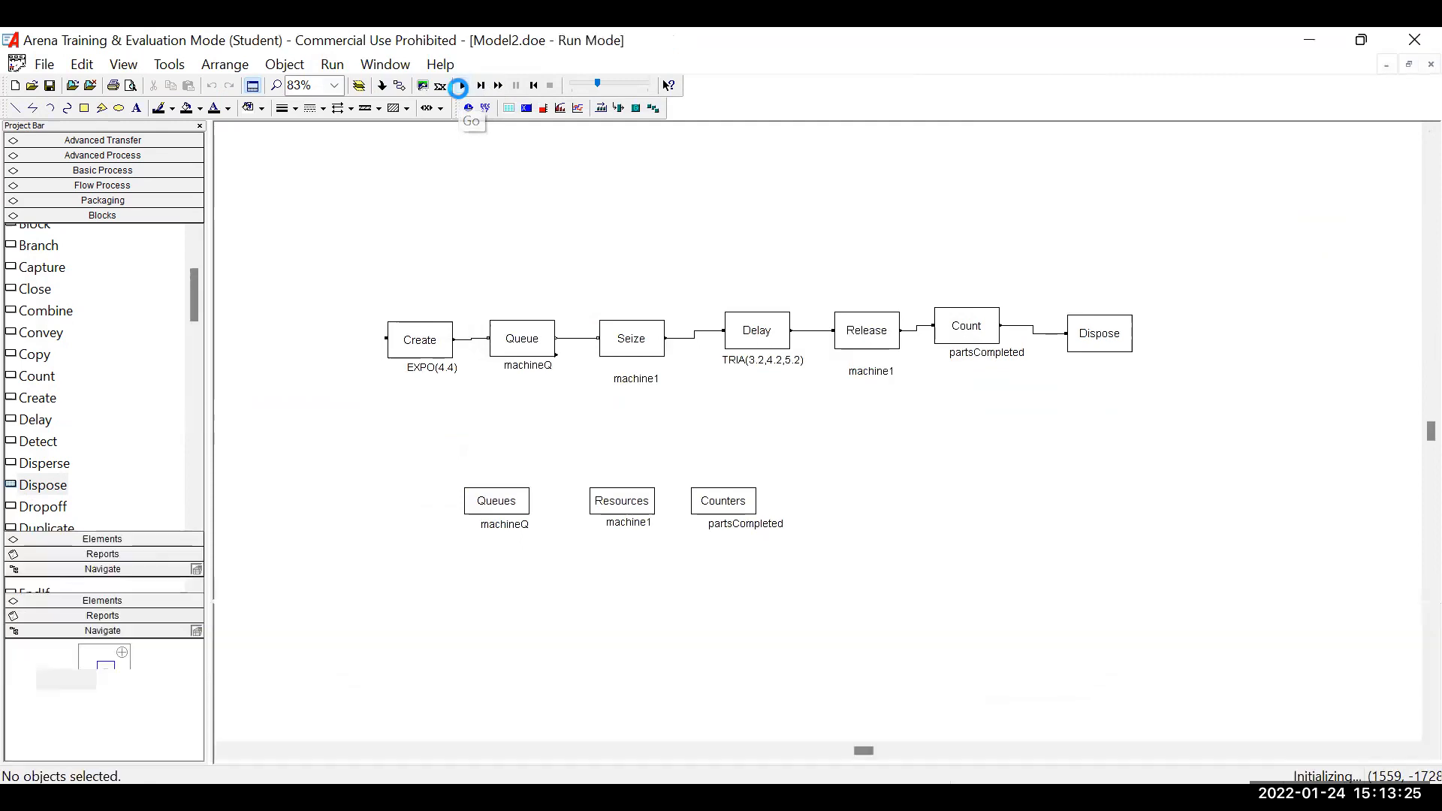
{"action": "left_click", "coordinate": [729, 466]}
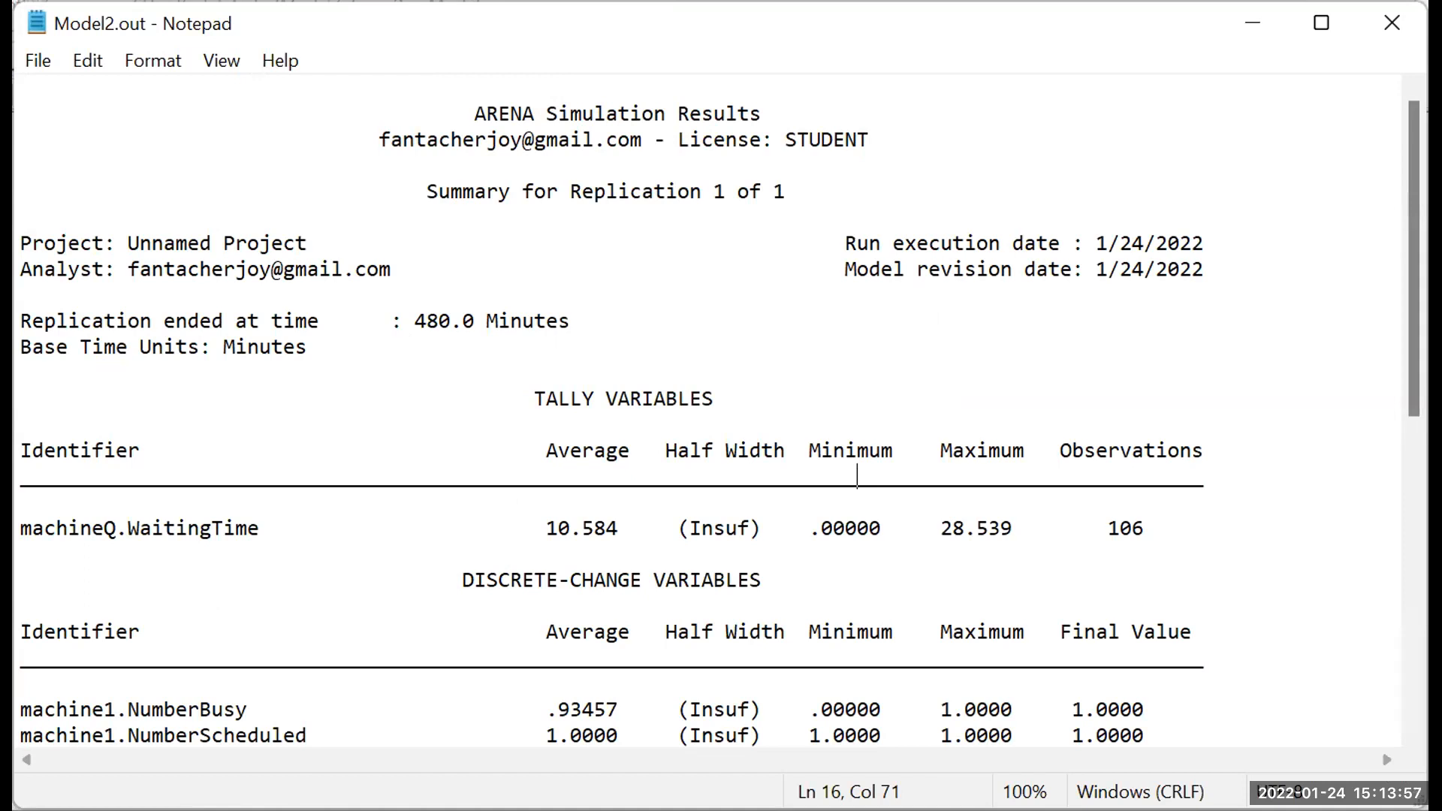
{"action": "scroll", "coordinate": [839, 427], "scroll_direction": "down", "scroll_amount": 5}
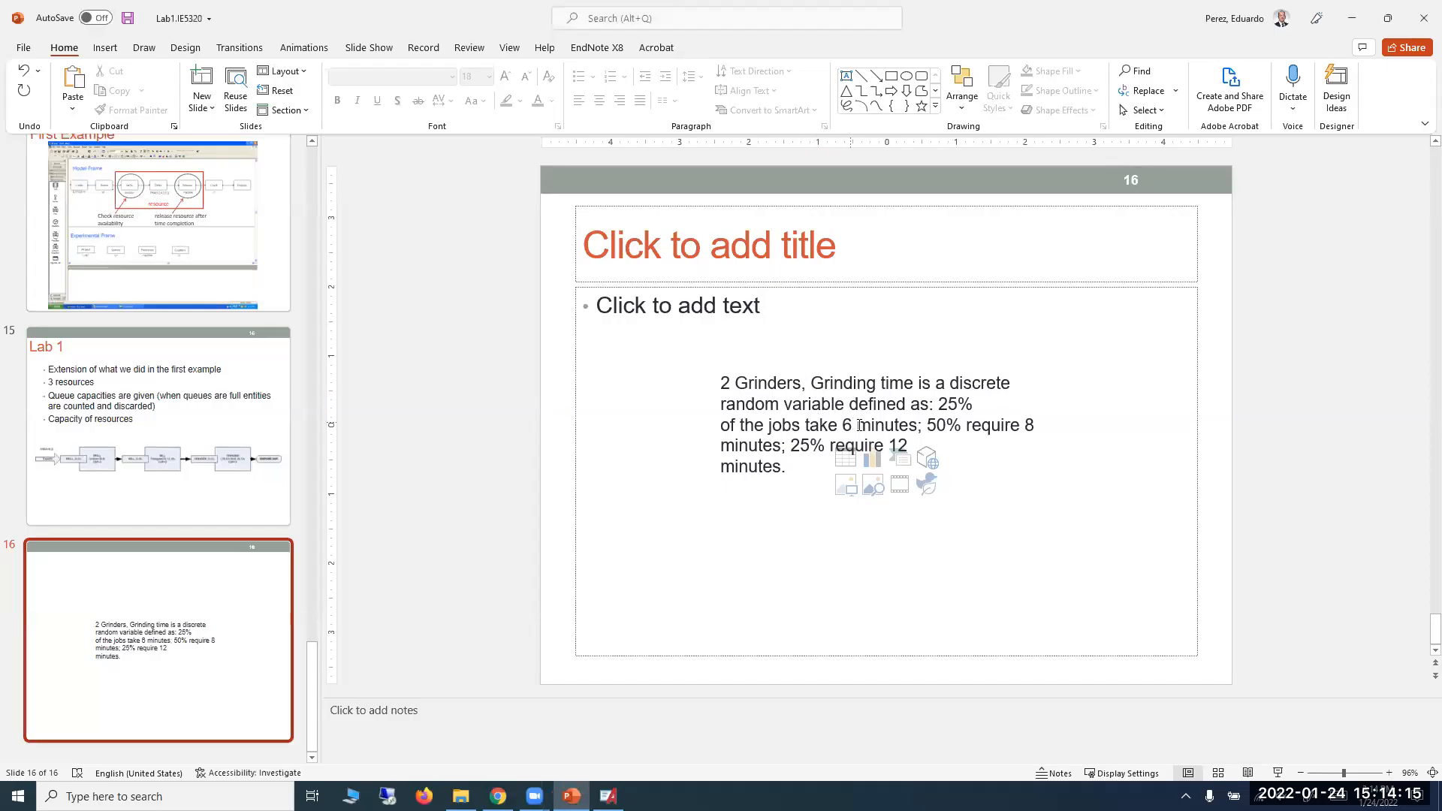
In PowerPoint, split the grinder text on slide 16 so the 25% of the jobs part forms its own paragraph.
{"action": "left_click", "coordinate": [936, 406]}
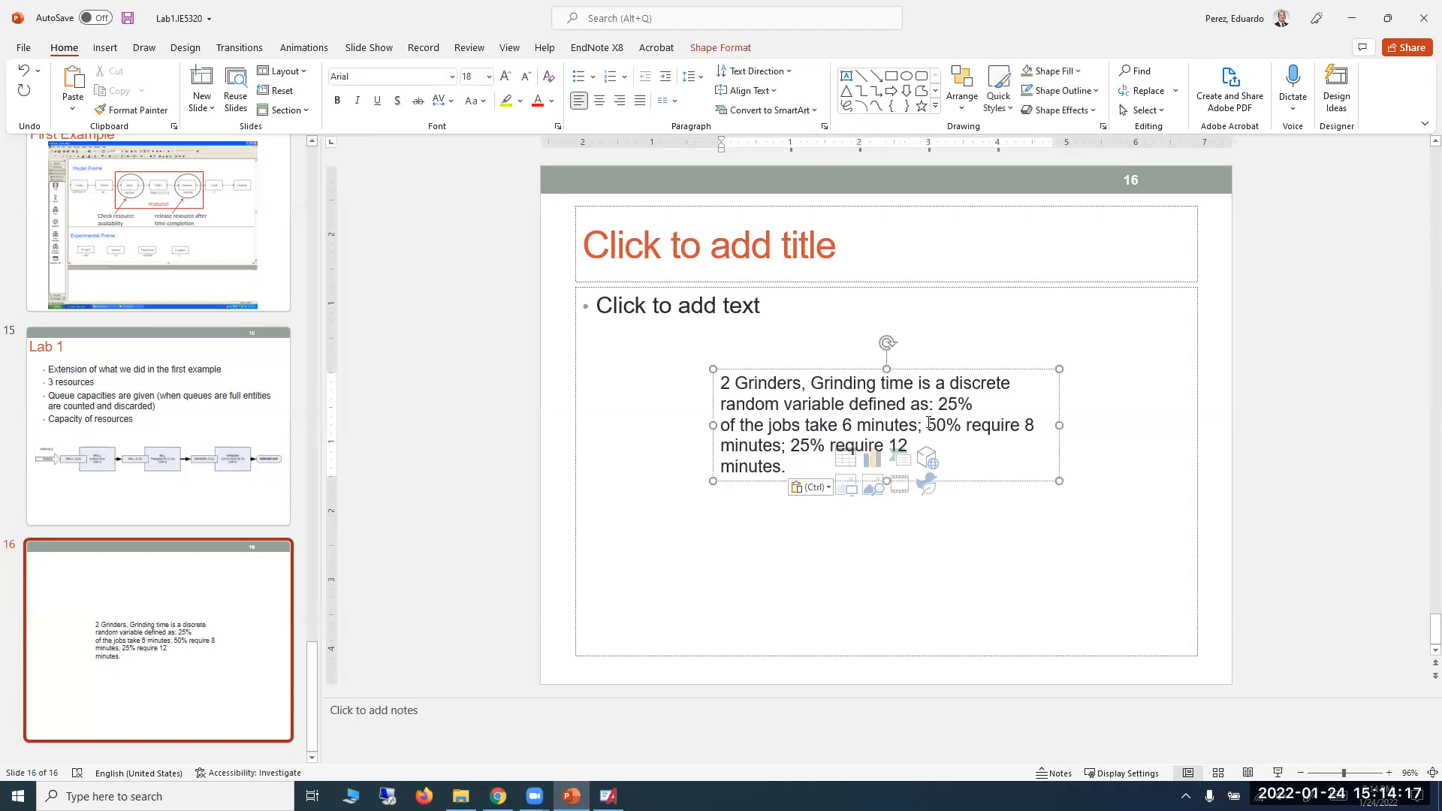
{"action": "key", "text": "Return"}
{"action": "key", "text": "Return"}
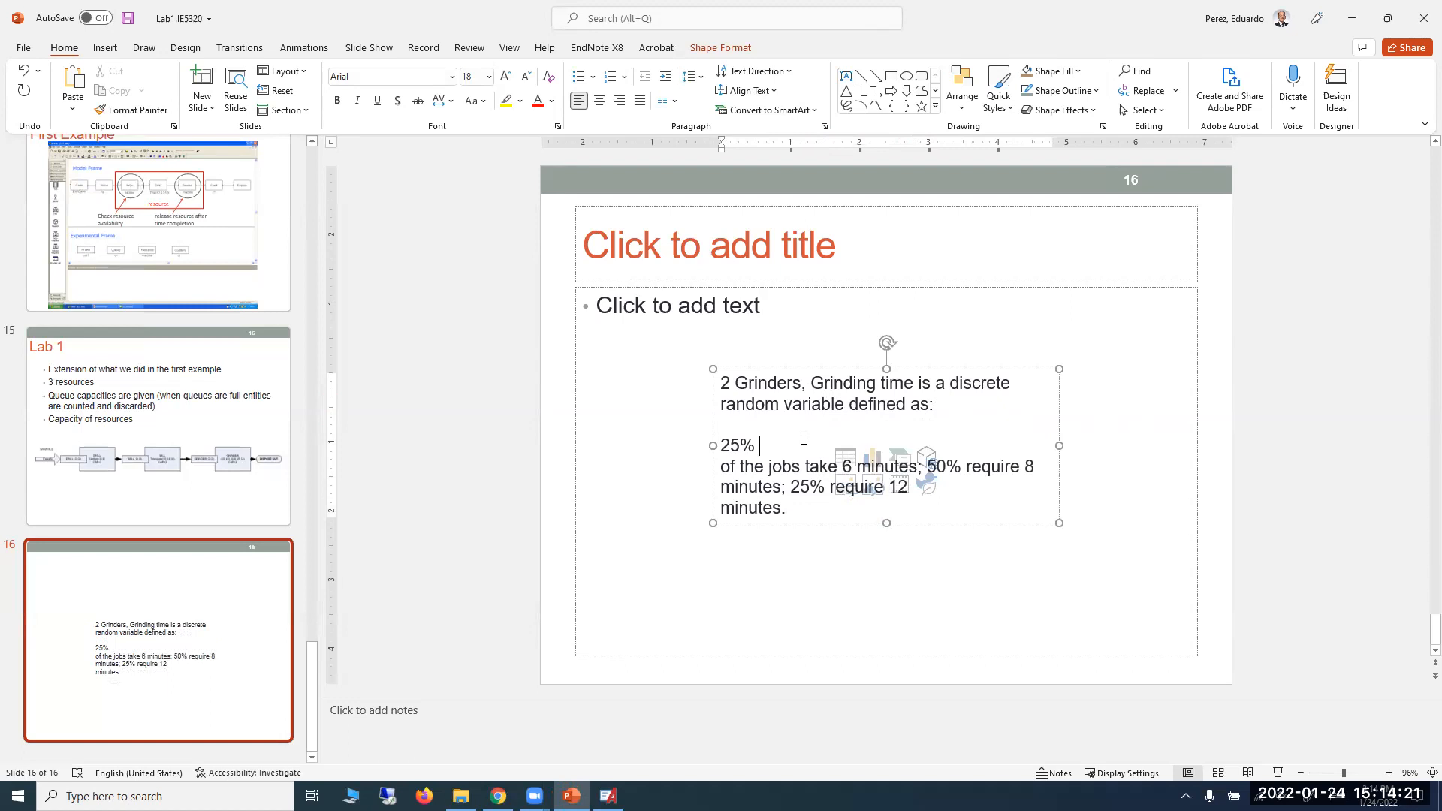
{"action": "key", "text": "Delete"}
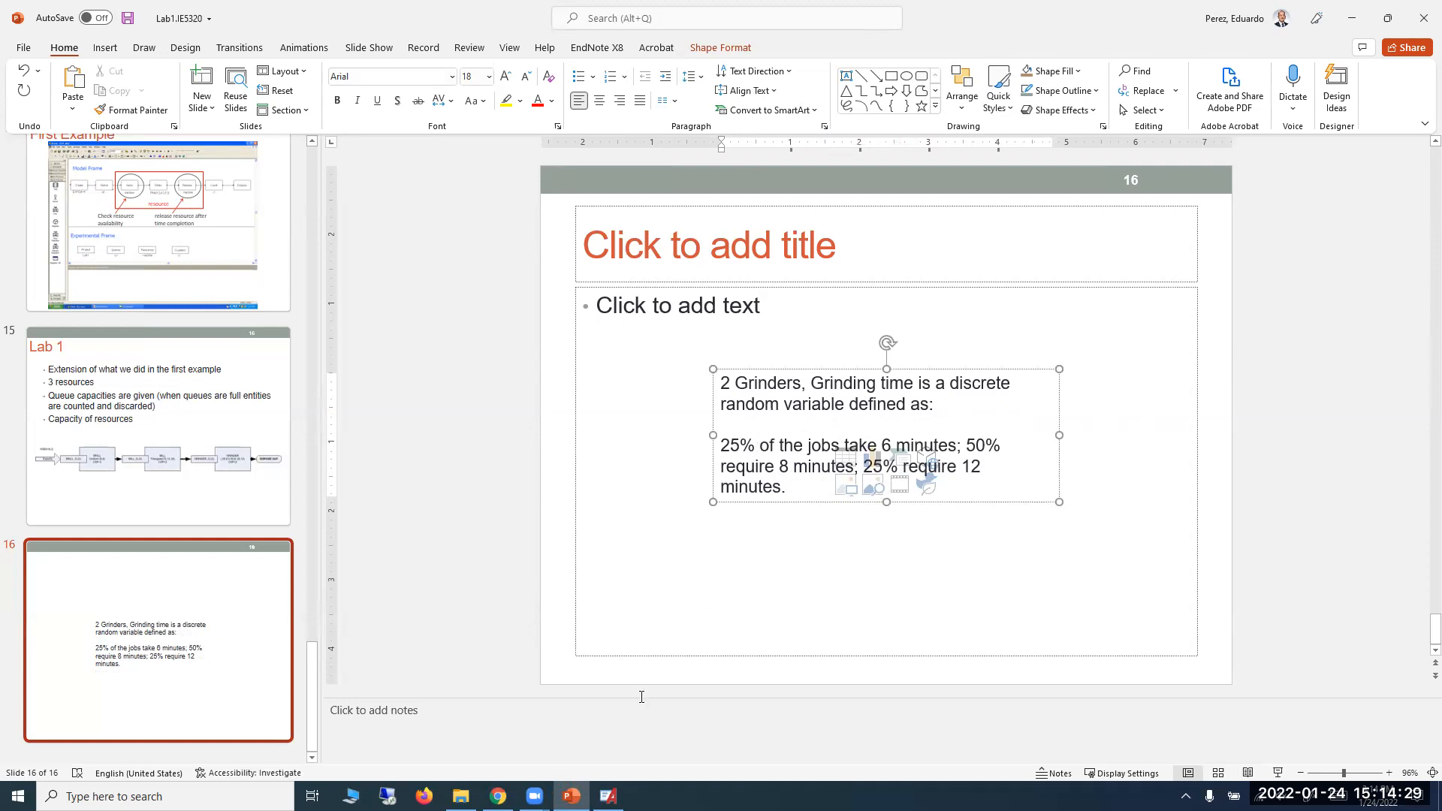
Switch to Arena and add a second Delay block in the empty area below the Release block.
{"action": "left_click", "coordinate": [609, 796]}
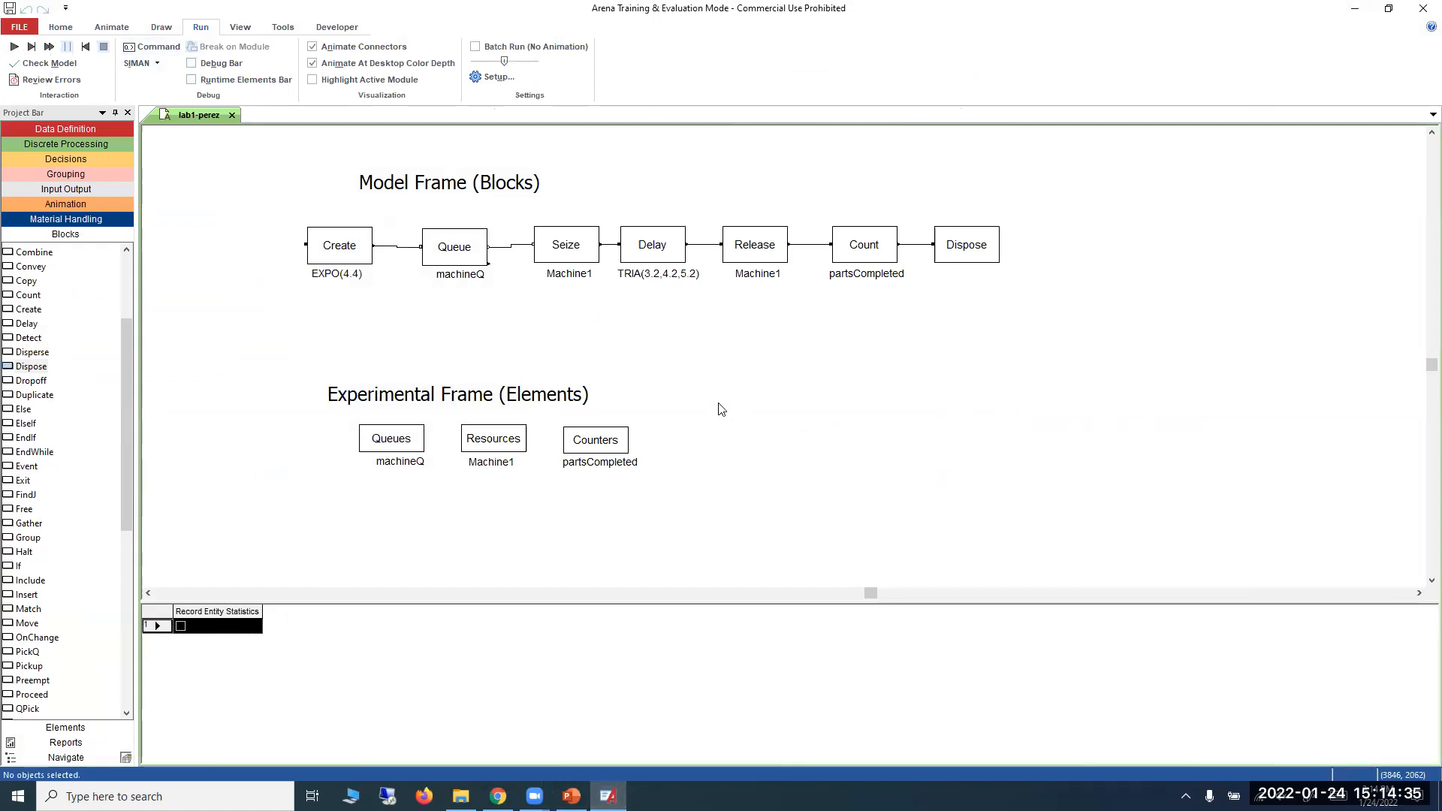
{"action": "left_click", "coordinate": [30, 352]}
{"action": "left_click_drag", "start_coordinate": [29, 324], "coordinate": [811, 395]}
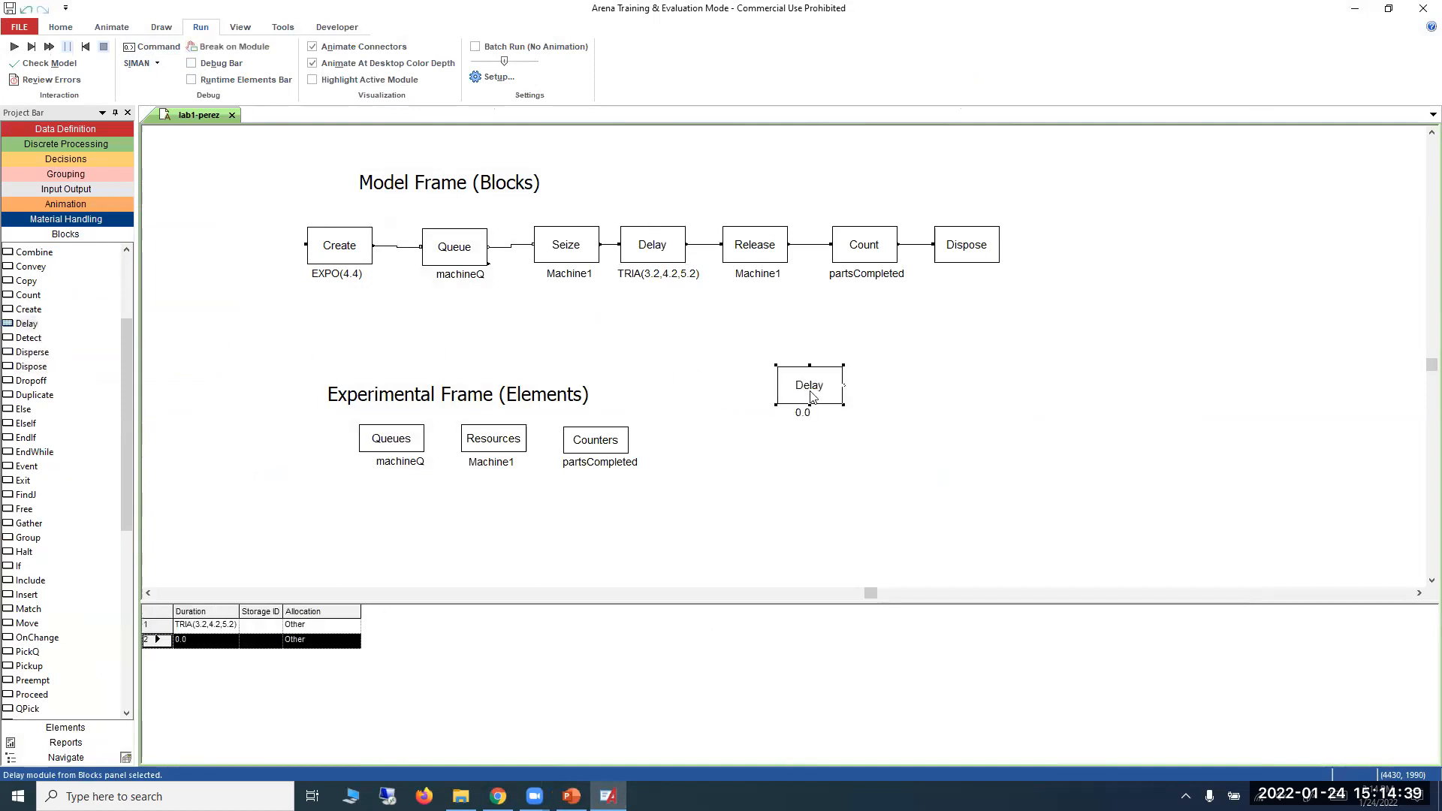
Open the Expression Builder for the new Delay block's duration and choose the Discrete Probability distribution.
{"action": "double_click", "coordinate": [810, 392]}
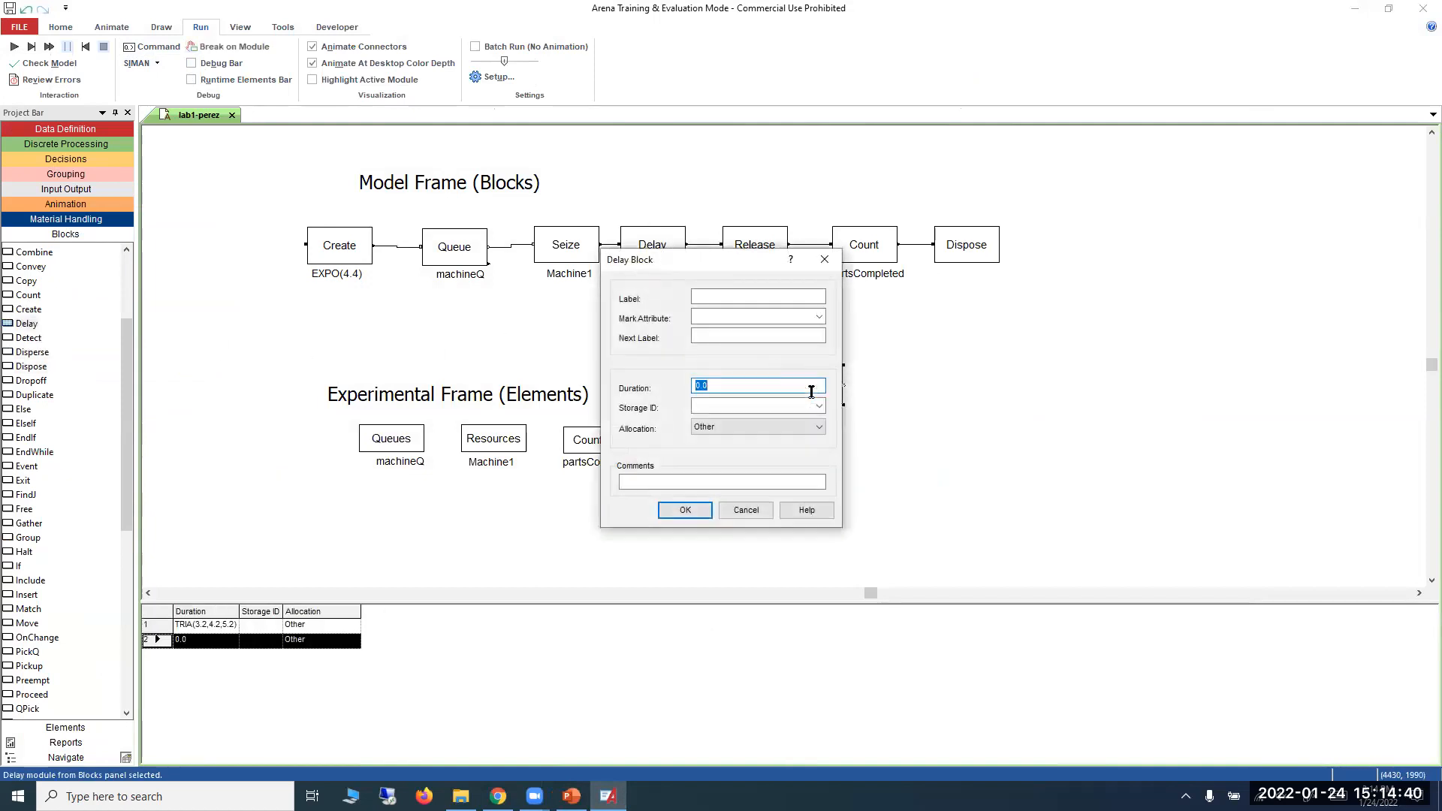
{"action": "right_click", "coordinate": [722, 384]}
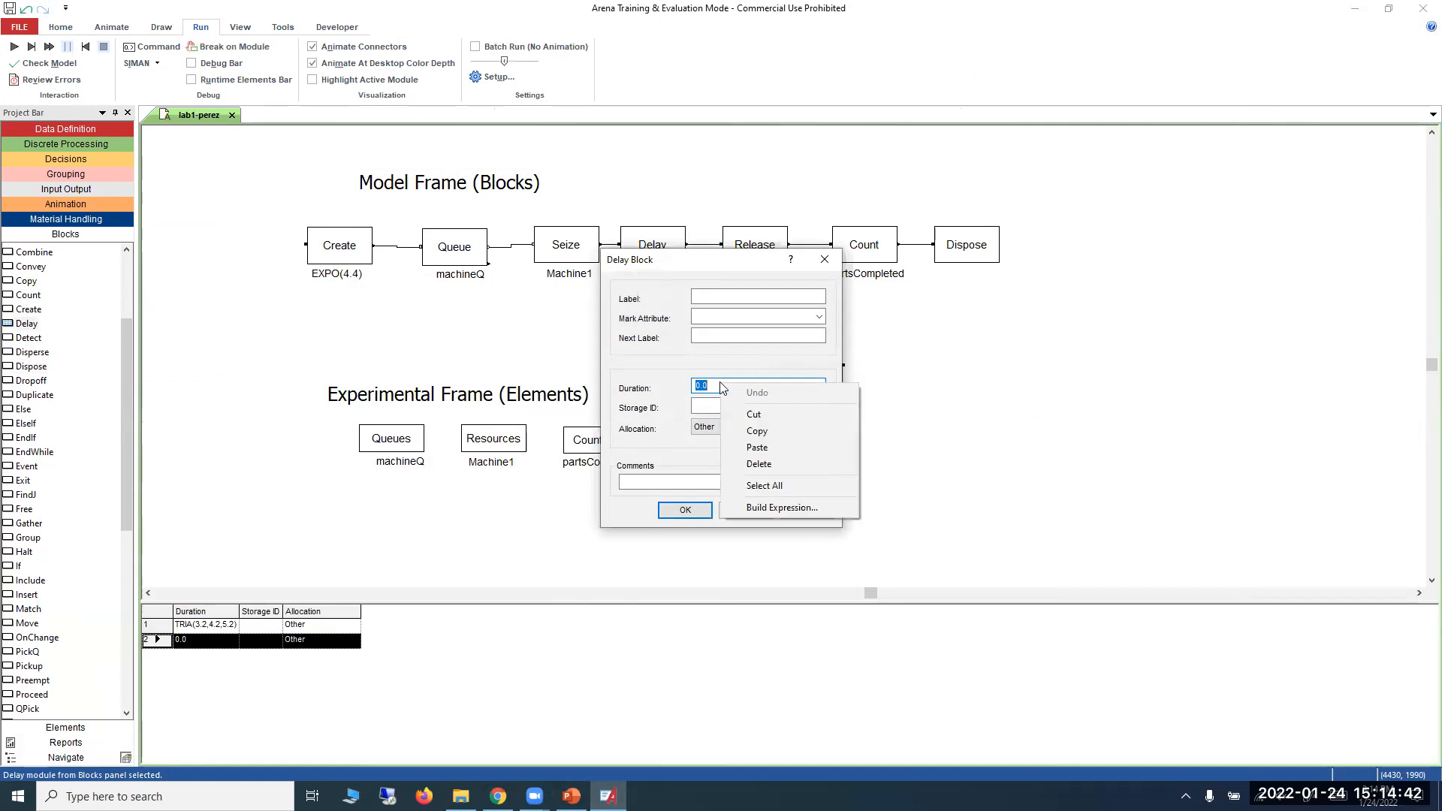
{"action": "left_click", "coordinate": [756, 508]}
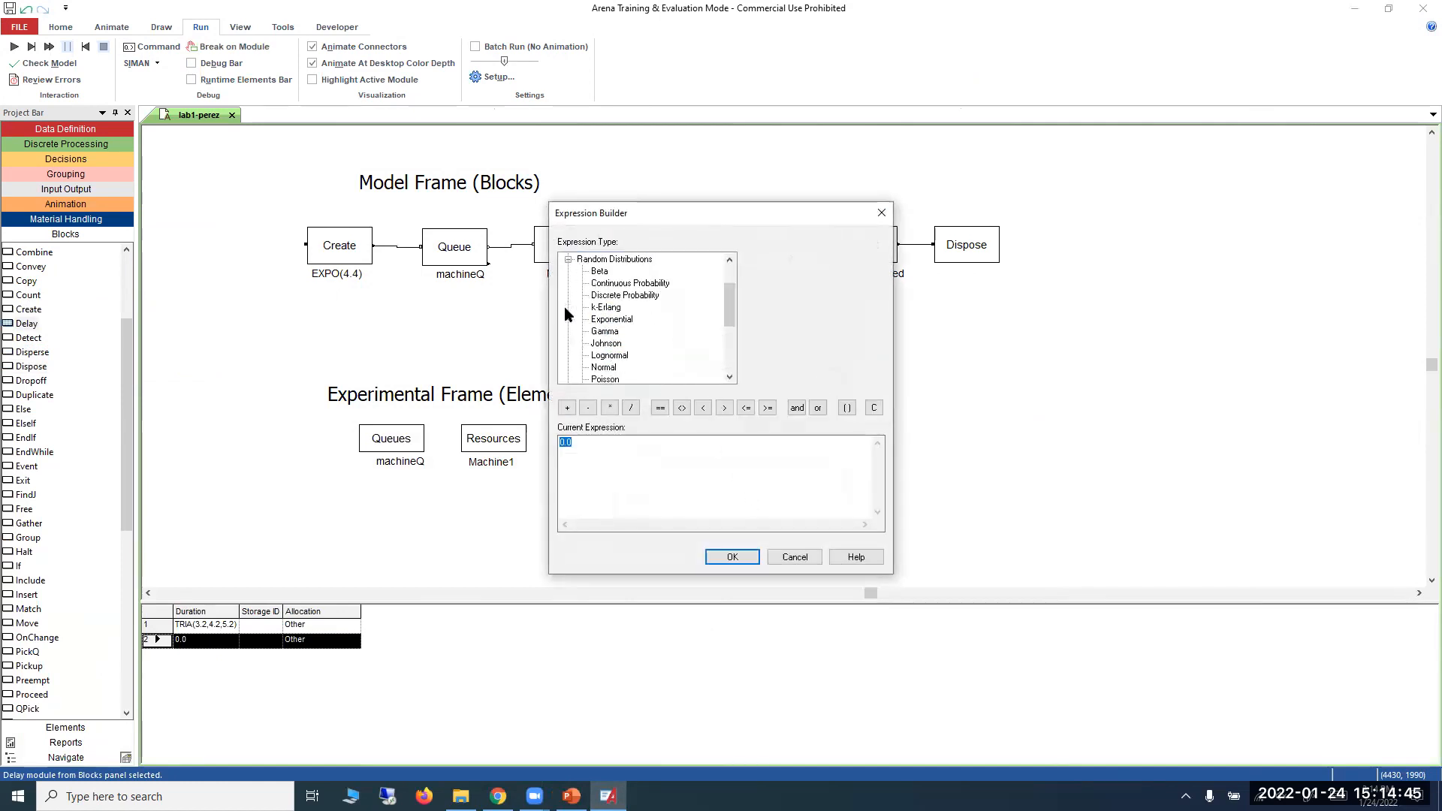
{"action": "scroll", "coordinate": [619, 325], "scroll_direction": "down", "scroll_amount": 2}
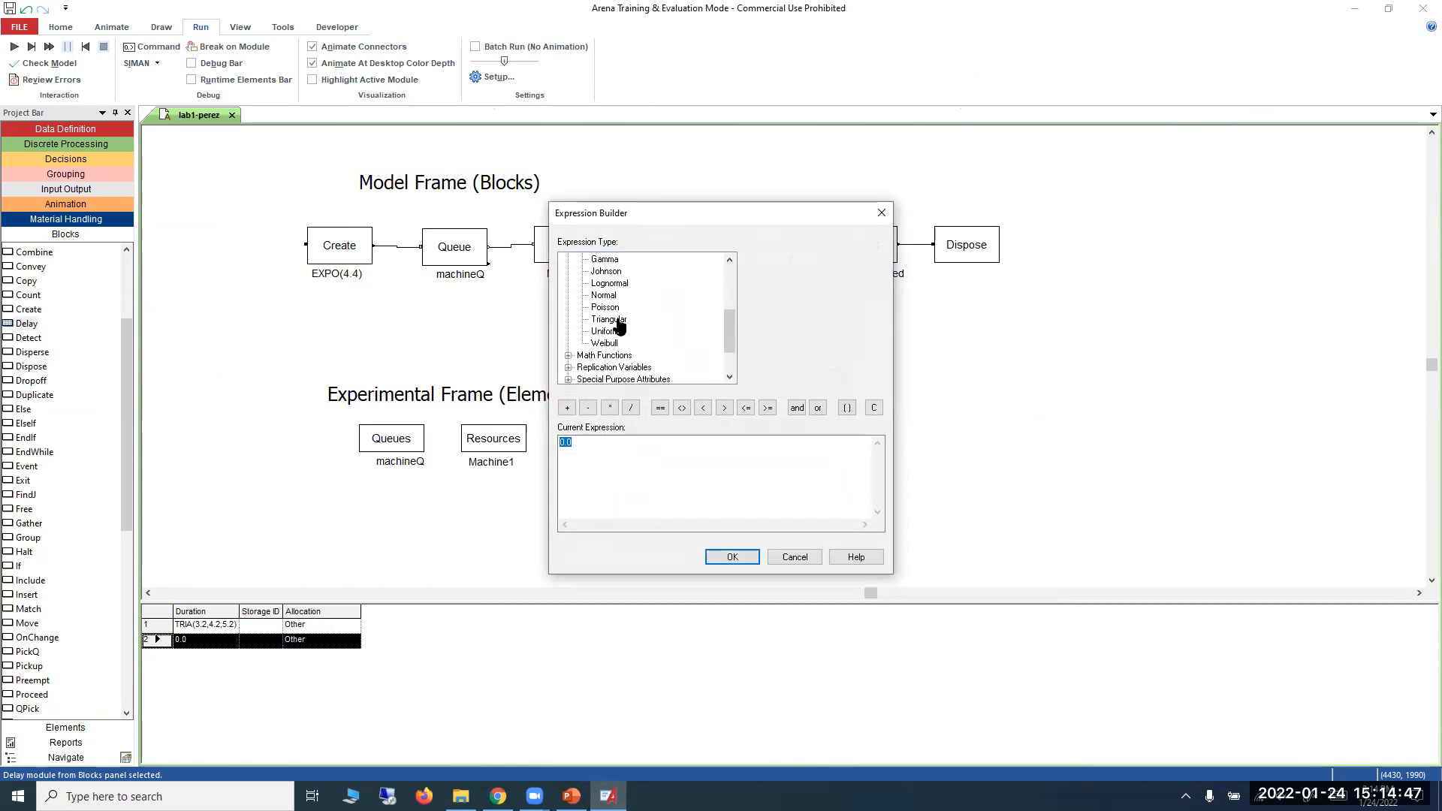
{"action": "scroll", "coordinate": [618, 324], "scroll_direction": "up", "scroll_amount": 1}
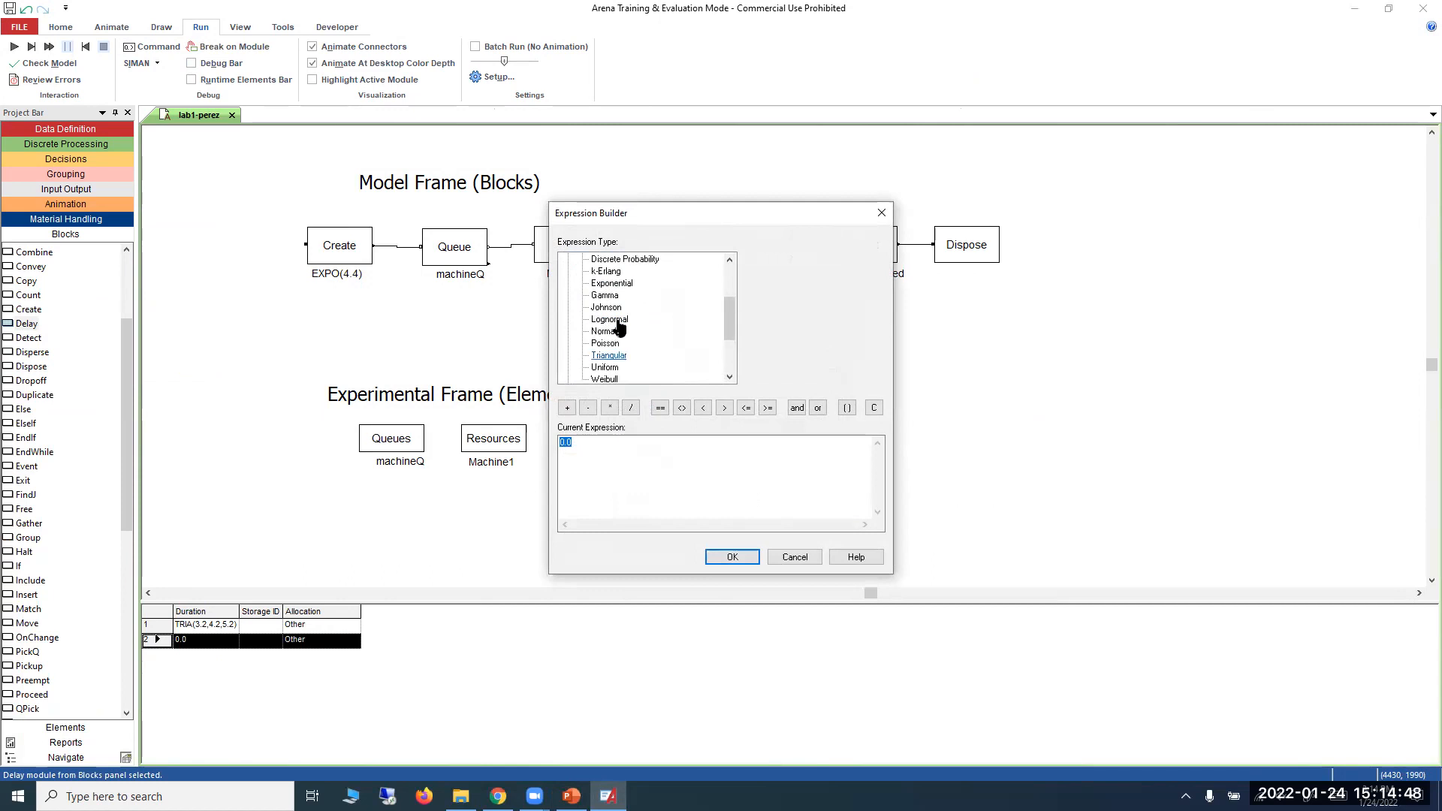
{"action": "left_click", "coordinate": [619, 259]}
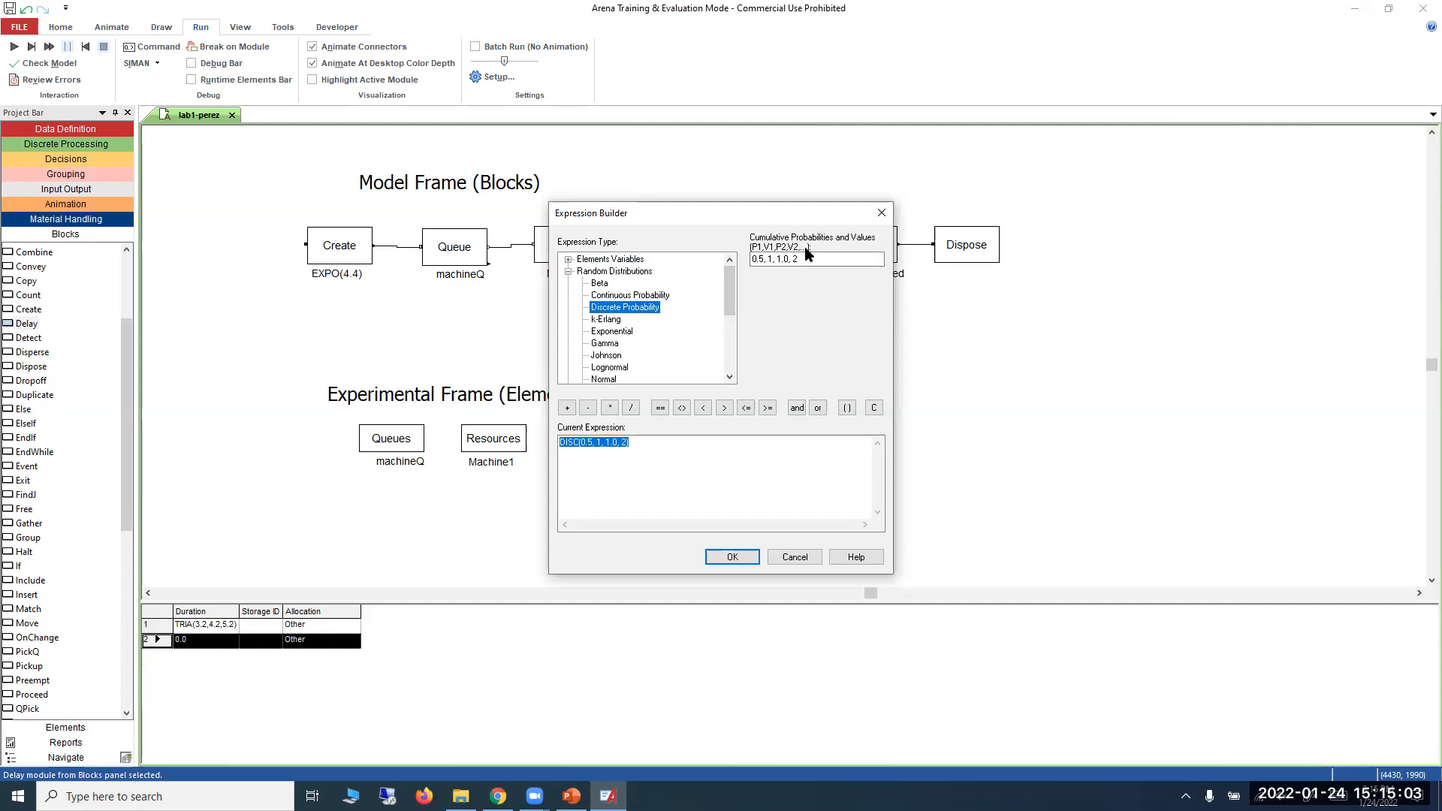
Check the grinding times on the PowerPoint slide and set the first cumulative probability and value pair to 0.25, 6 in Arena.
{"action": "left_click", "coordinate": [571, 796]}
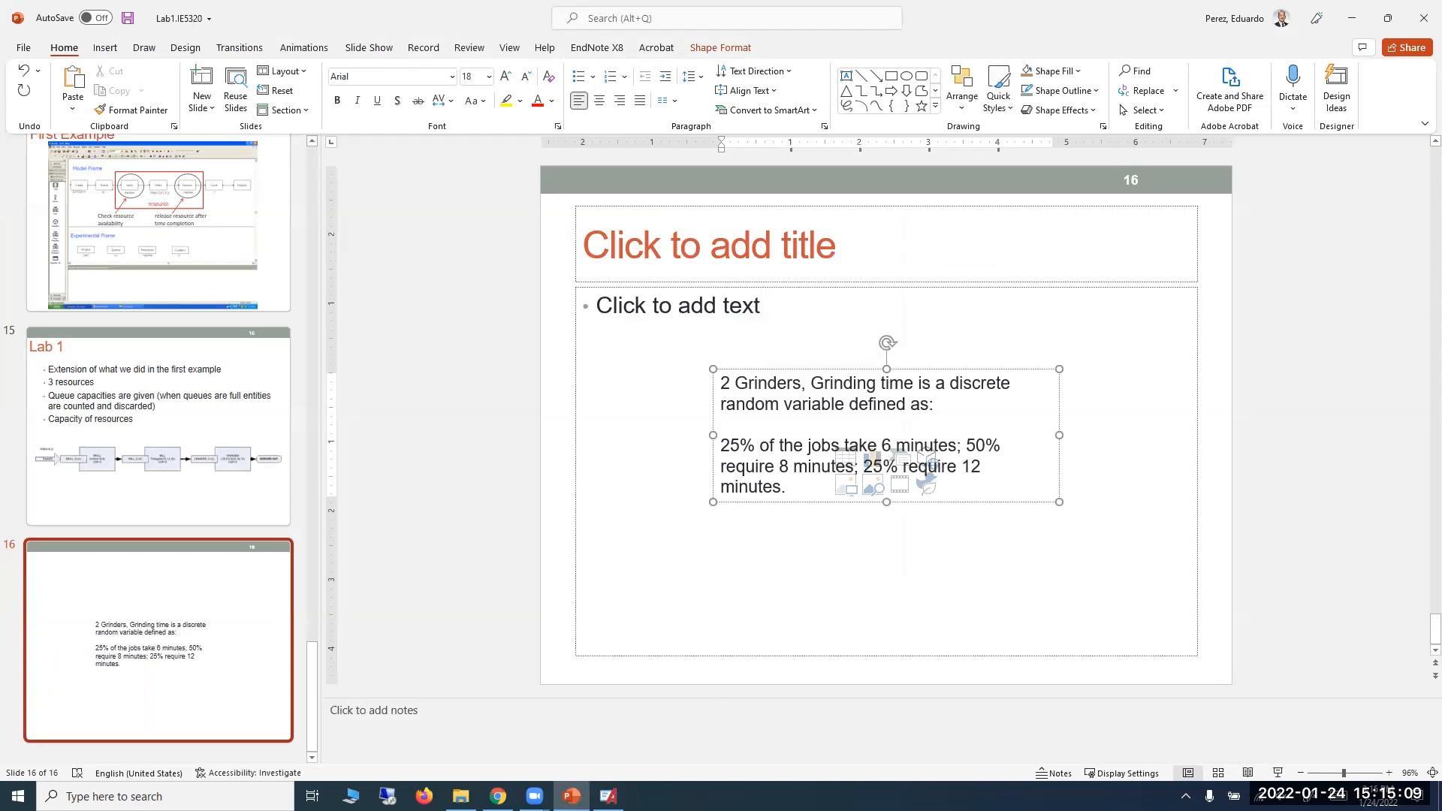
{"action": "left_click", "coordinate": [608, 796]}
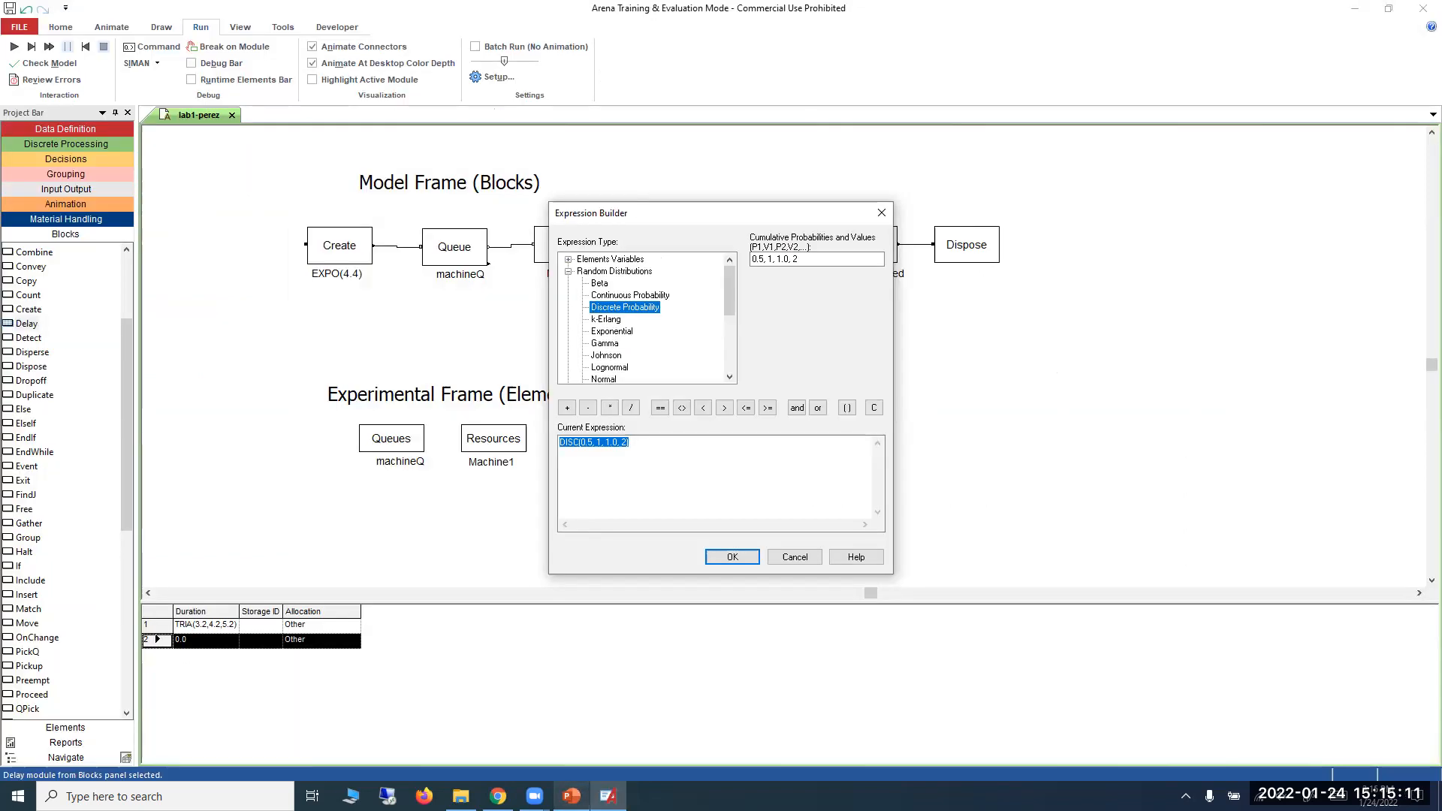
{"action": "left_click", "coordinate": [760, 259]}
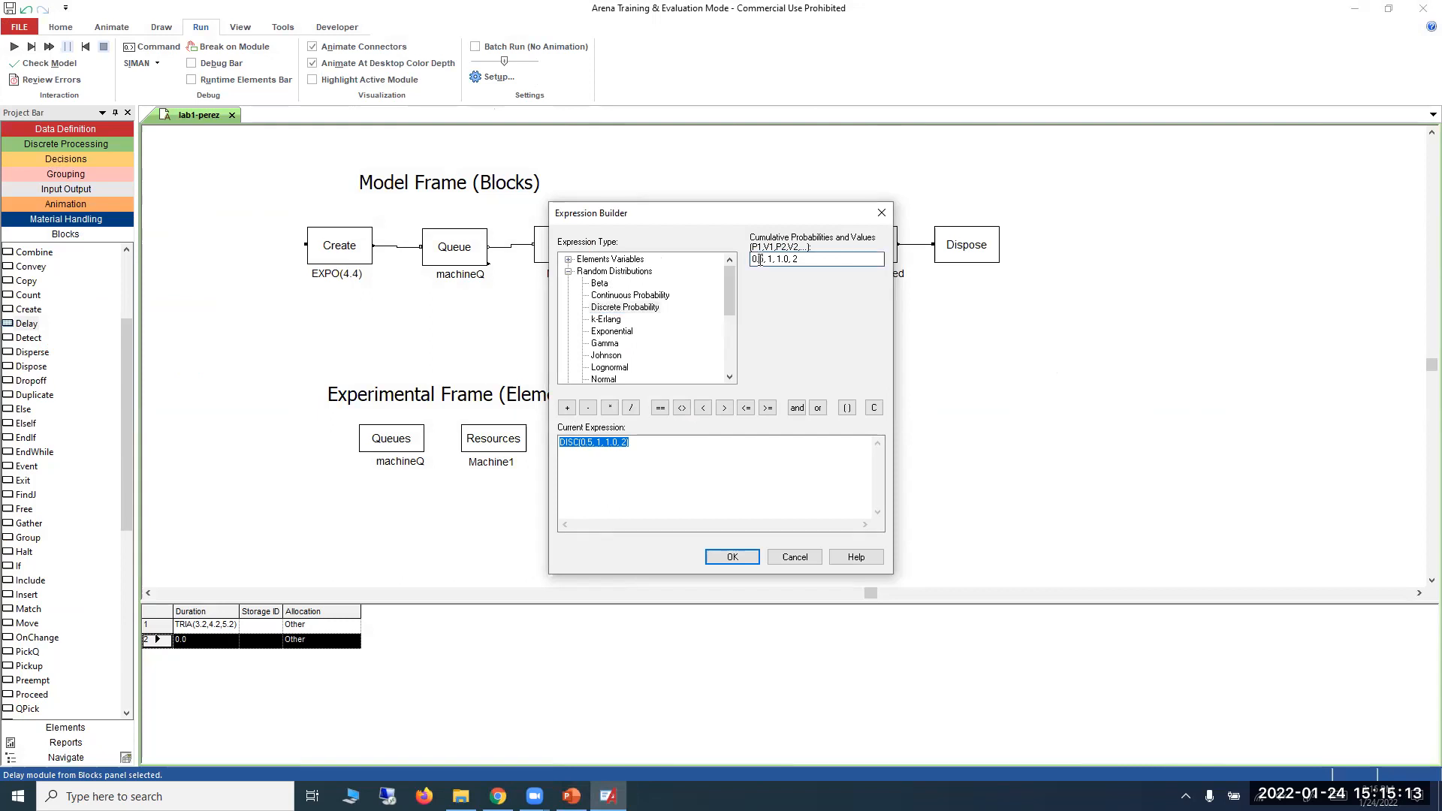
{"action": "left_click", "coordinate": [761, 259]}
{"action": "type", "text": "2"}
{"action": "left_click", "coordinate": [777, 259]}
{"action": "key", "text": "BackSpace"}
{"action": "type", "text": "6"}
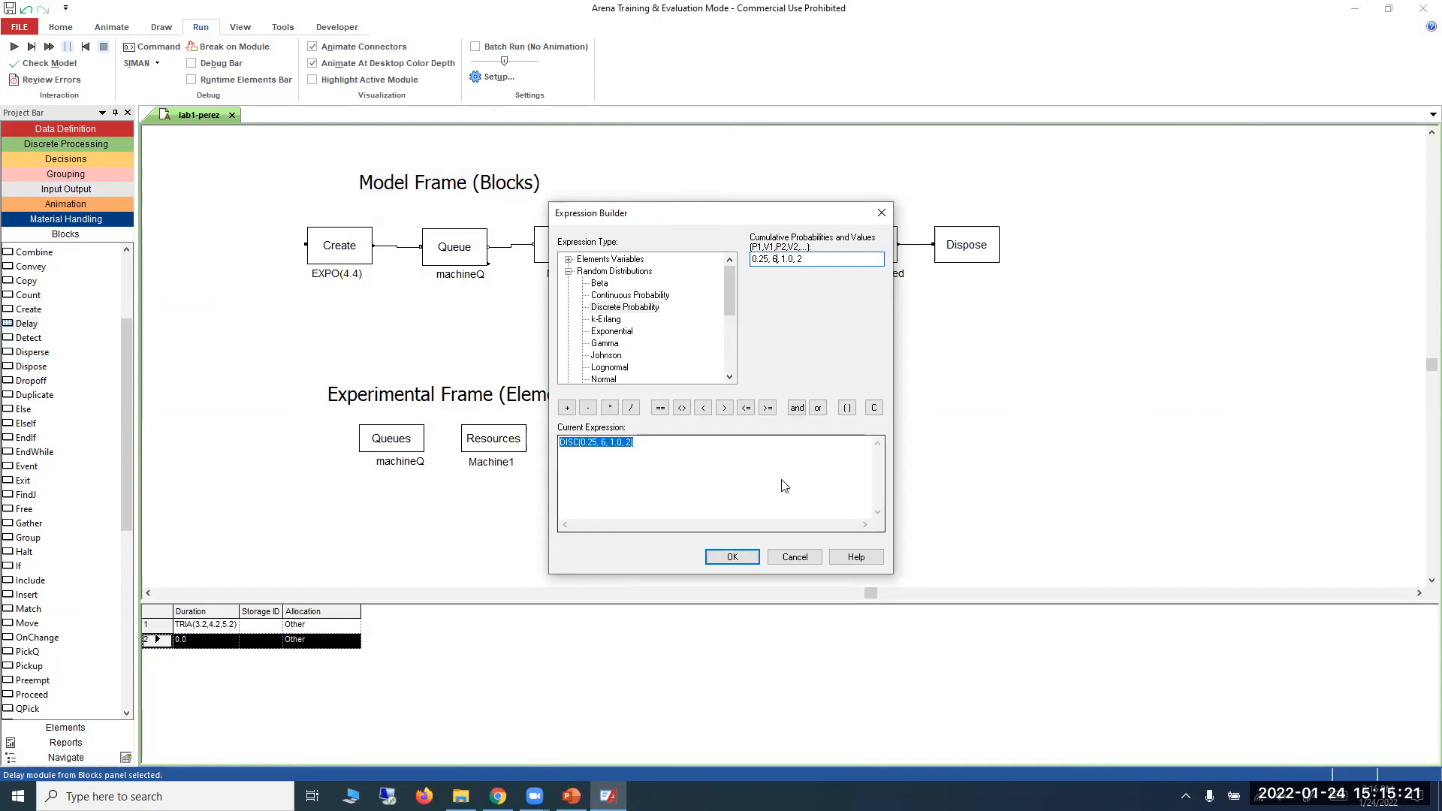
Consult the slide again and set the second cumulative probability and value pair to .75, 8.
{"action": "left_click", "coordinate": [571, 796]}
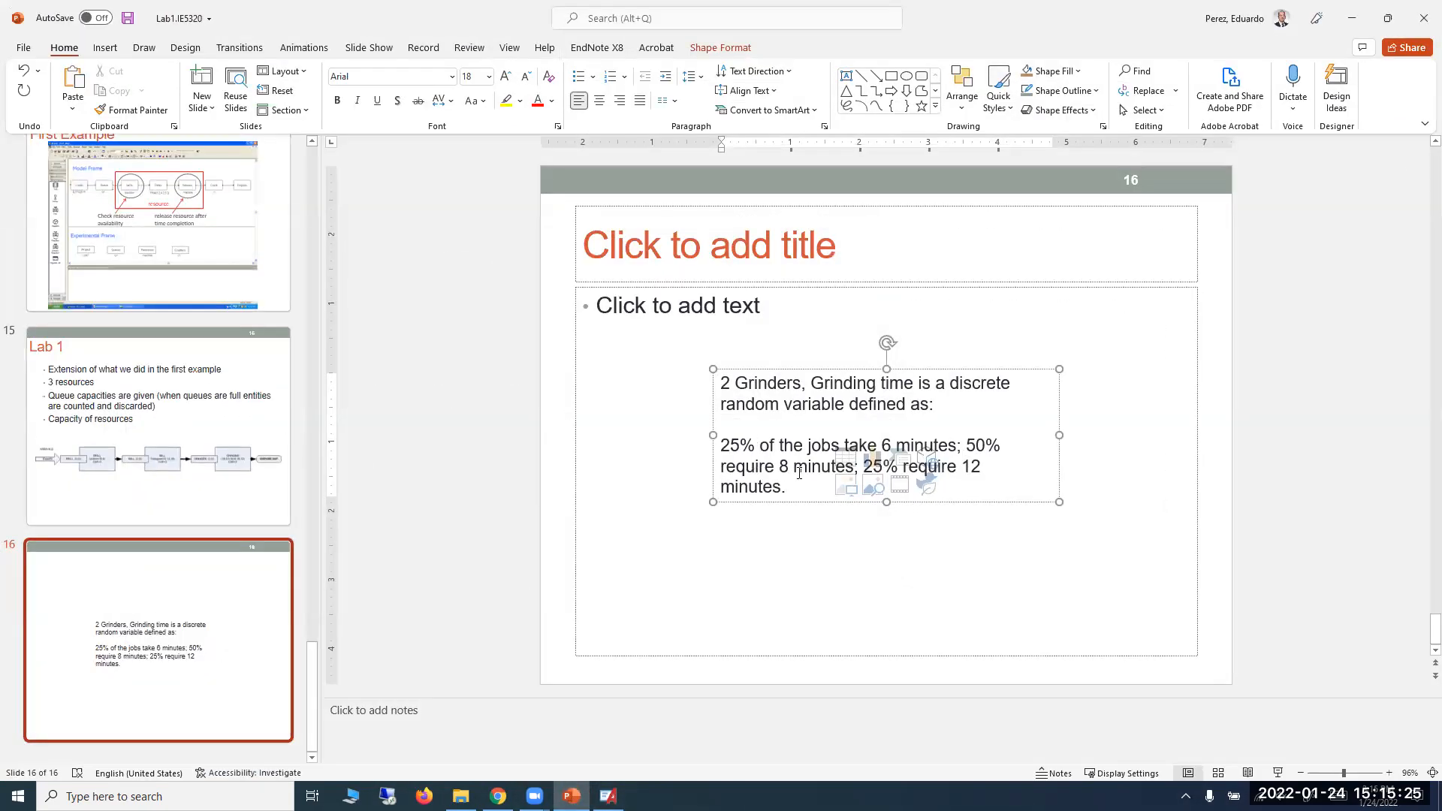
{"action": "left_click", "coordinate": [1351, 18]}
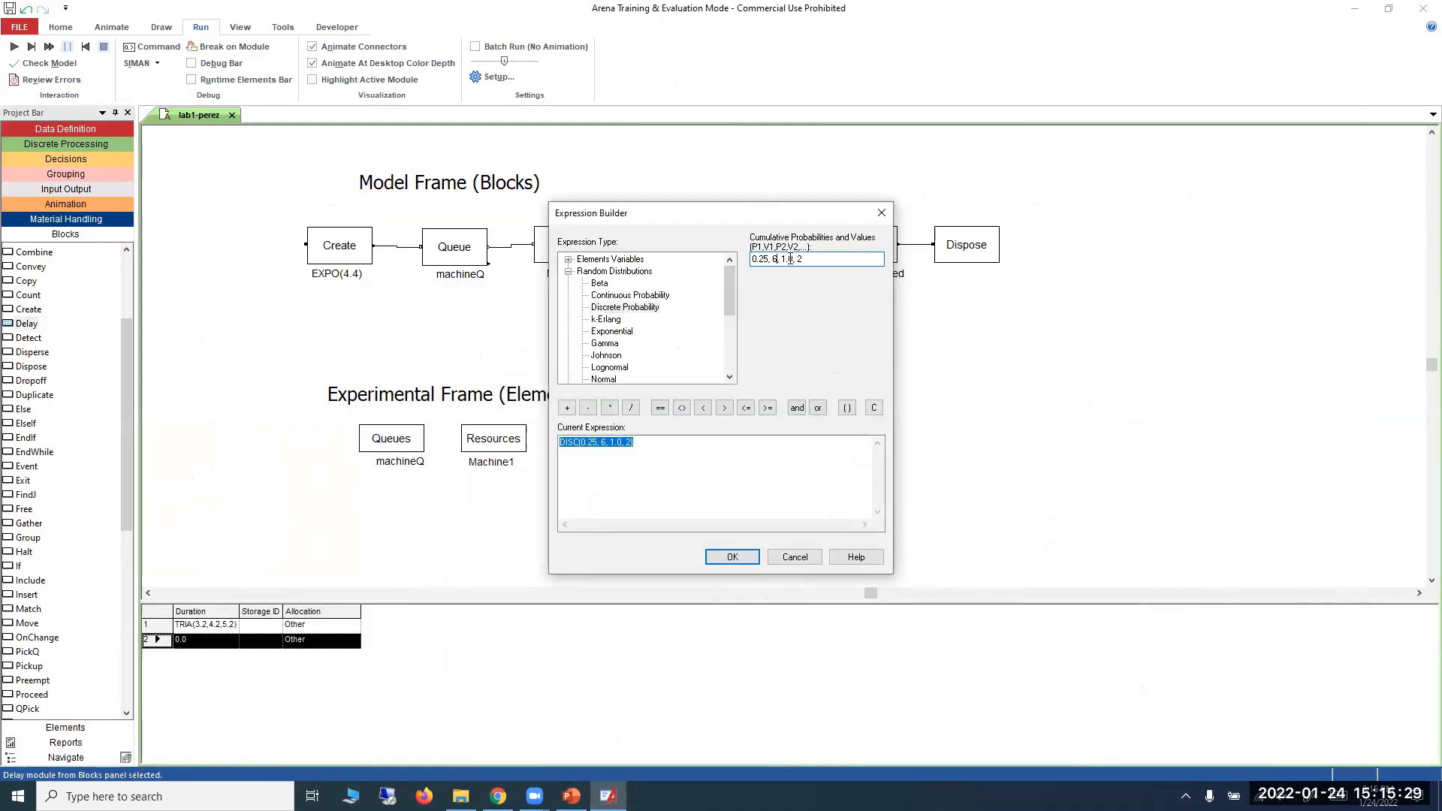
{"action": "left_click", "coordinate": [782, 259]}
{"action": "key", "text": "Delete"}
{"action": "key", "text": "Delete"}
{"action": "type", "text": ".75"}
{"action": "key", "text": "Delete"}
{"action": "type", "text": "8"}
Recheck the slide's grinding times and enter 1,10 as the last cumulative probability and value pair.
{"action": "key", "text": "alt+Tab"}
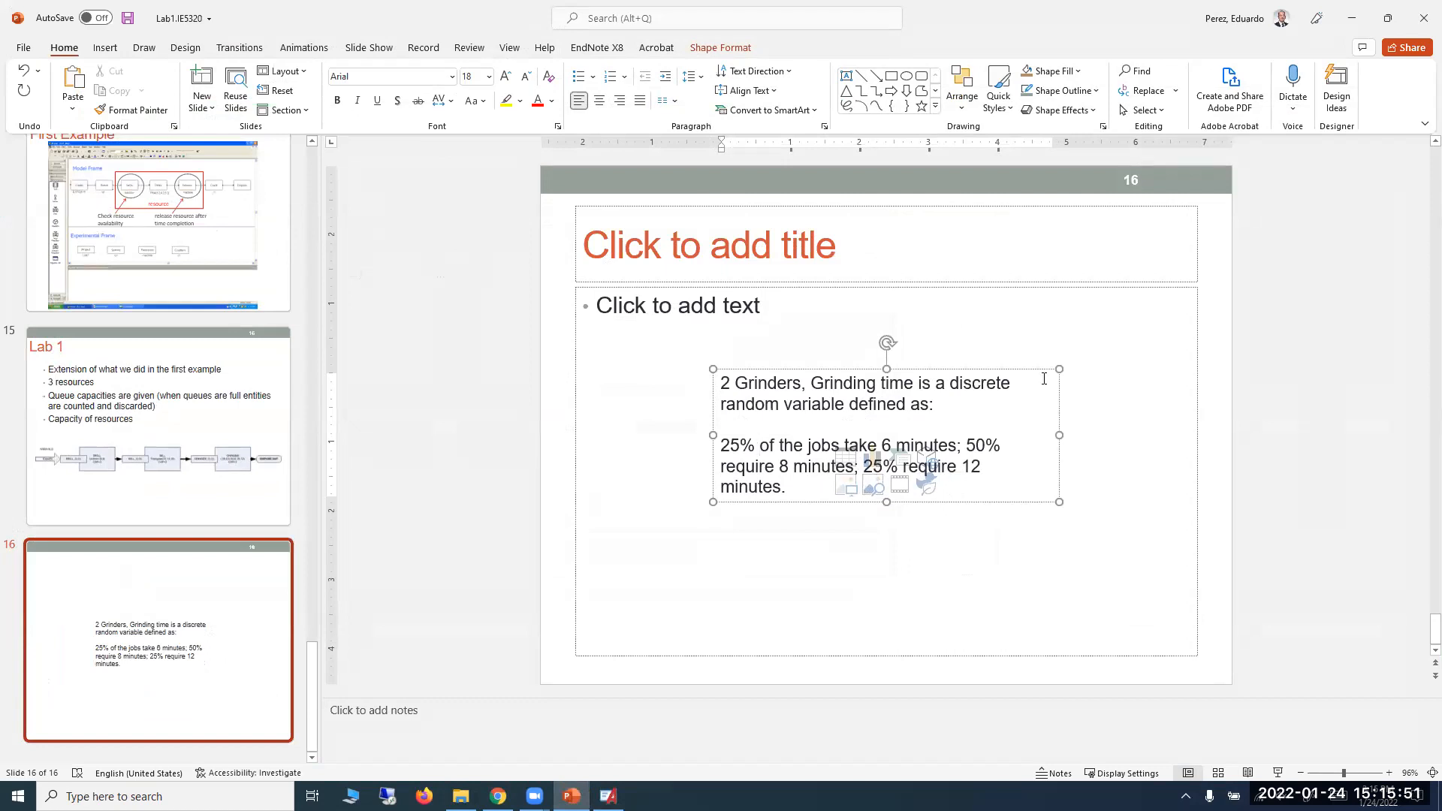
{"action": "left_click", "coordinate": [1351, 18]}
{"action": "key", "text": "BackSpace"}
{"action": "key", "text": "BackSpace"}
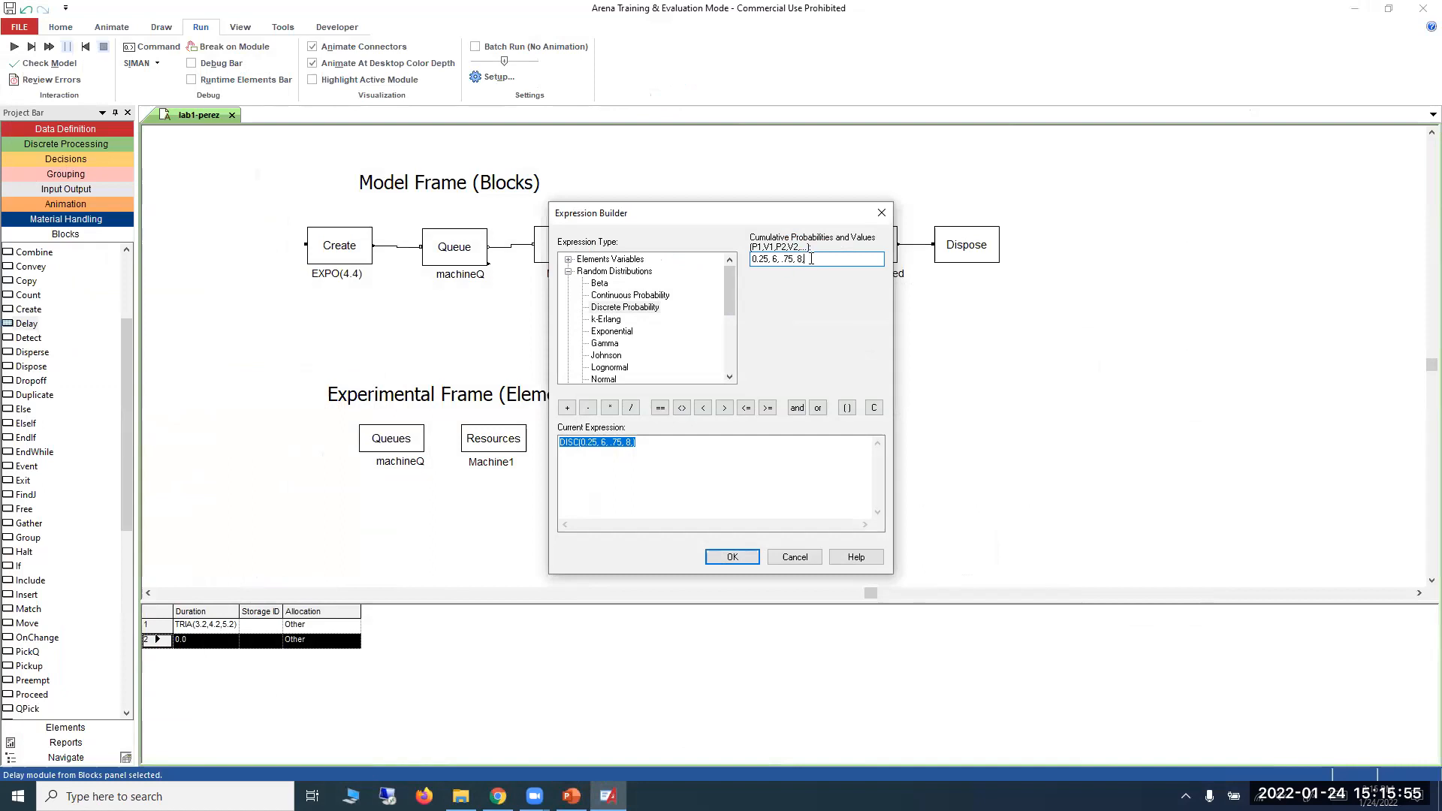
{"action": "type", "text": ",1,10"}
{"action": "left_click_drag", "start_coordinate": [809, 259], "coordinate": [826, 259]}
{"action": "mouse_move", "coordinate": [571, 796]}
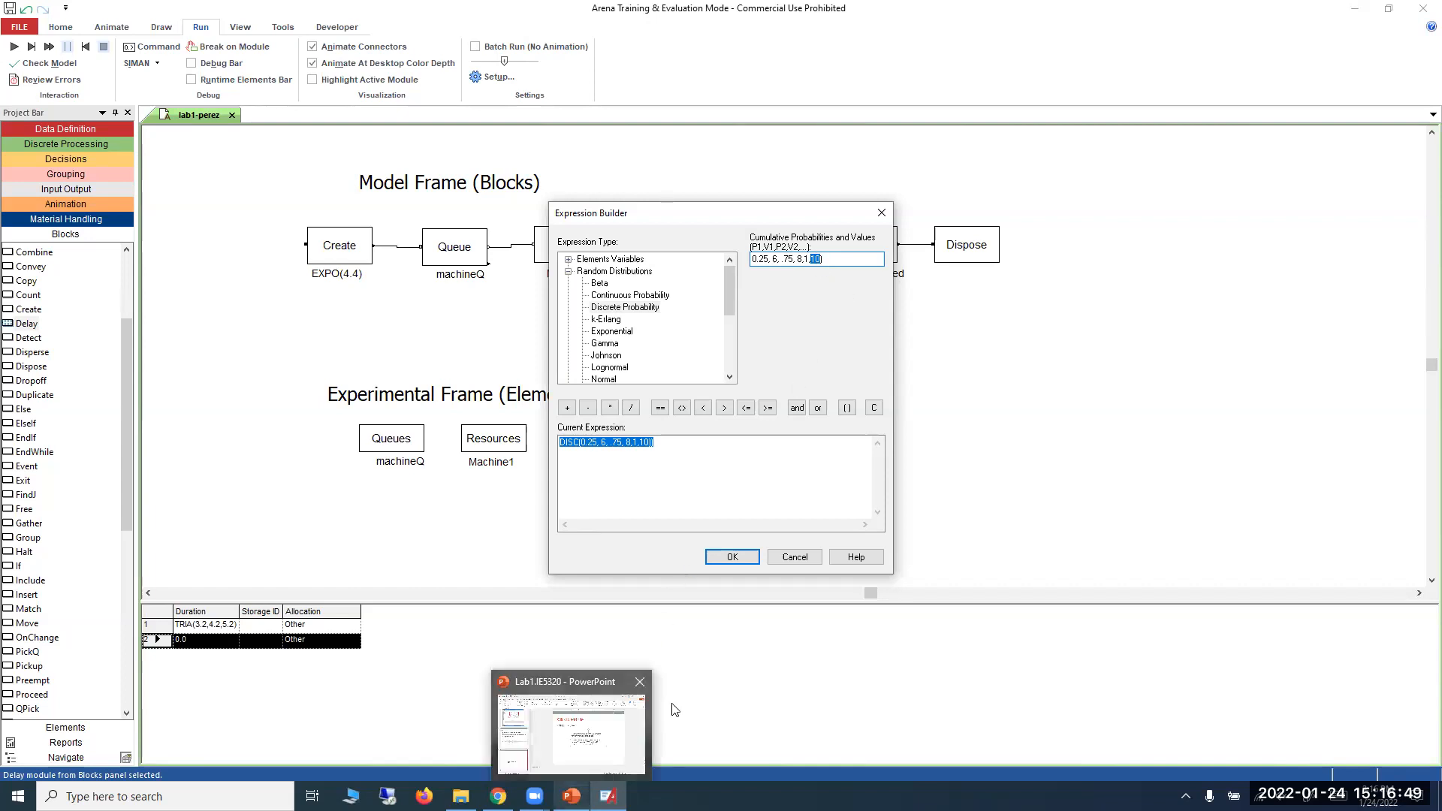
Apply the discrete distribution to the Delay block, correcting the duration expression to DISC(0.25, 6, .75, 8,1,10) by removing the extra closing parenthesis.
{"action": "left_click", "coordinate": [734, 558]}
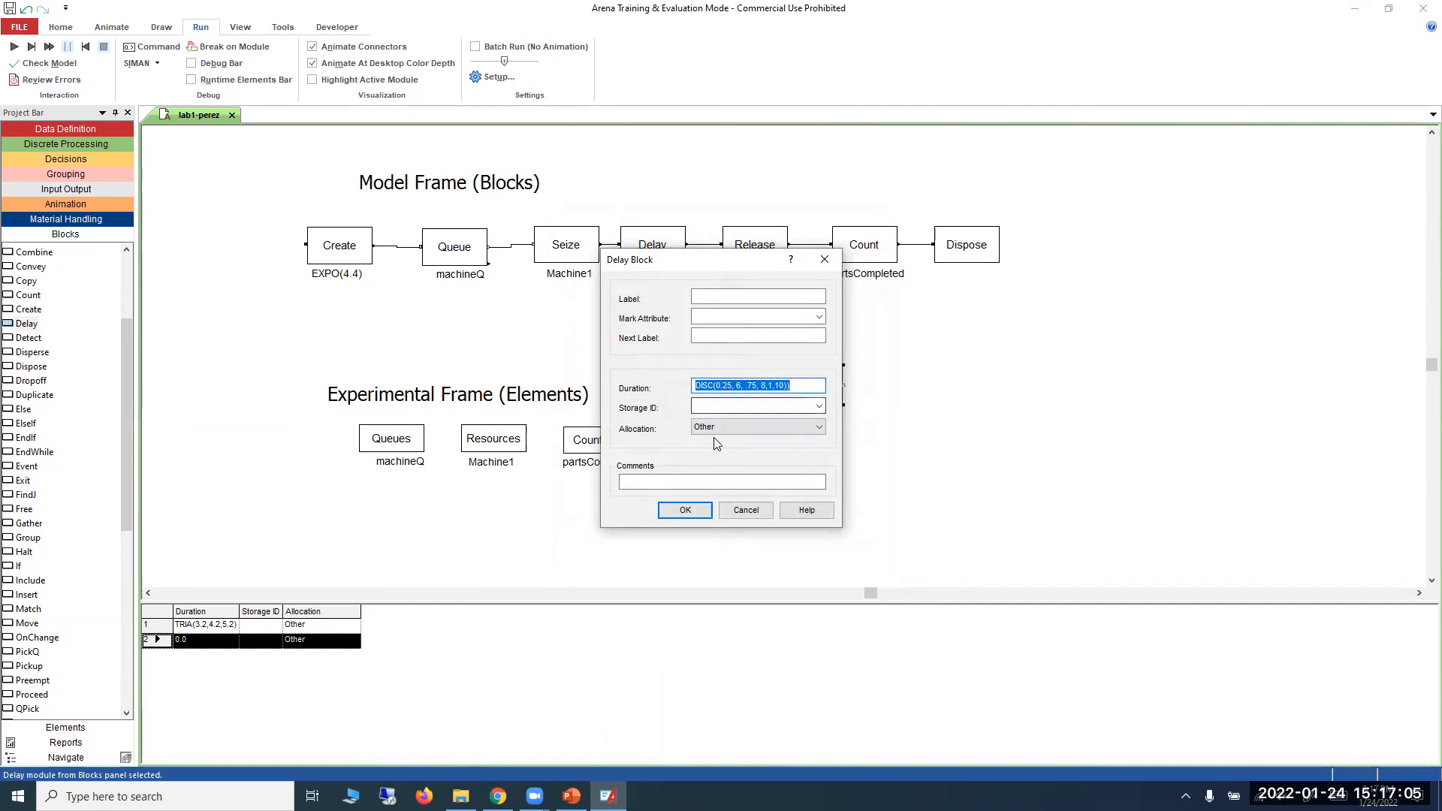
{"action": "left_click", "coordinate": [695, 513]}
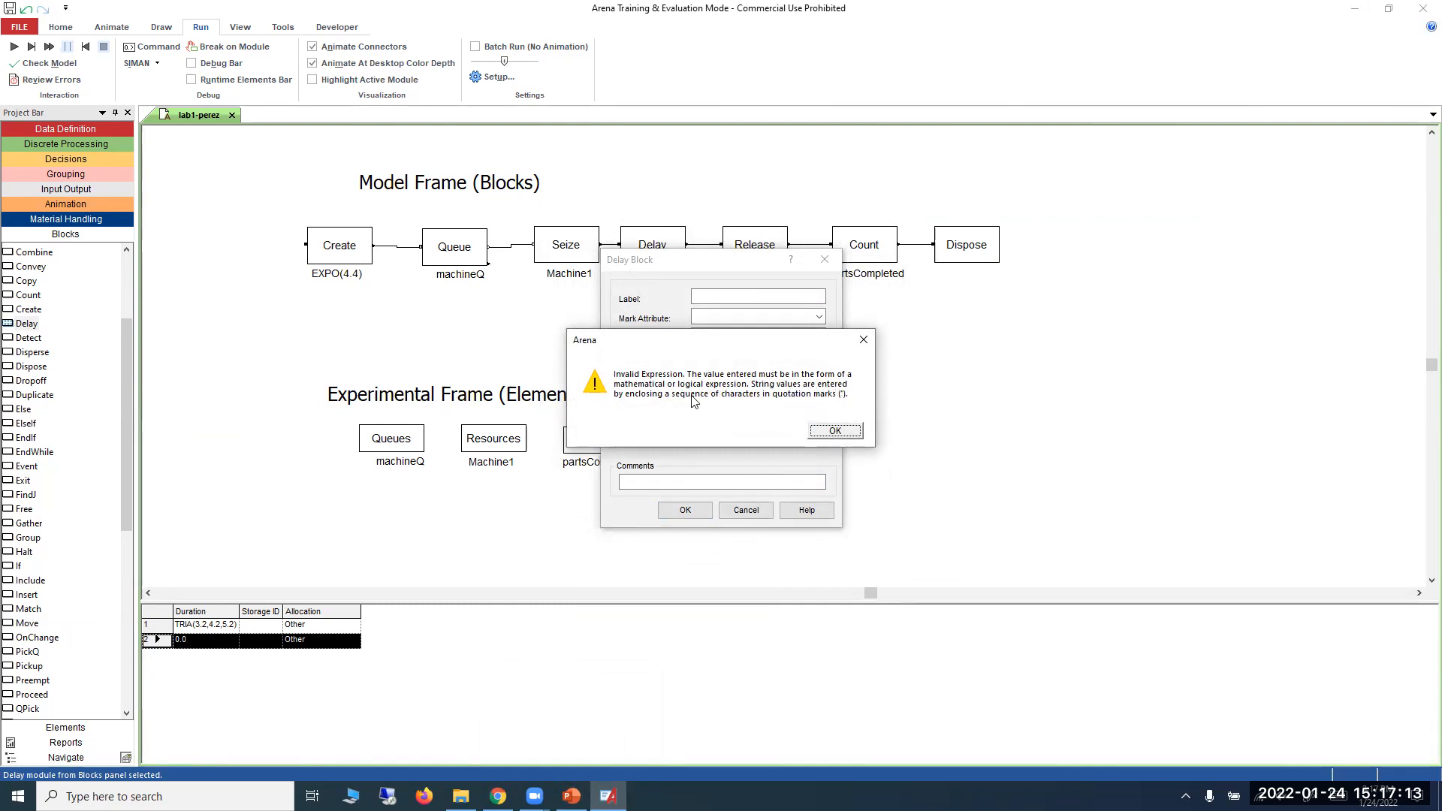
{"action": "left_click", "coordinate": [822, 432]}
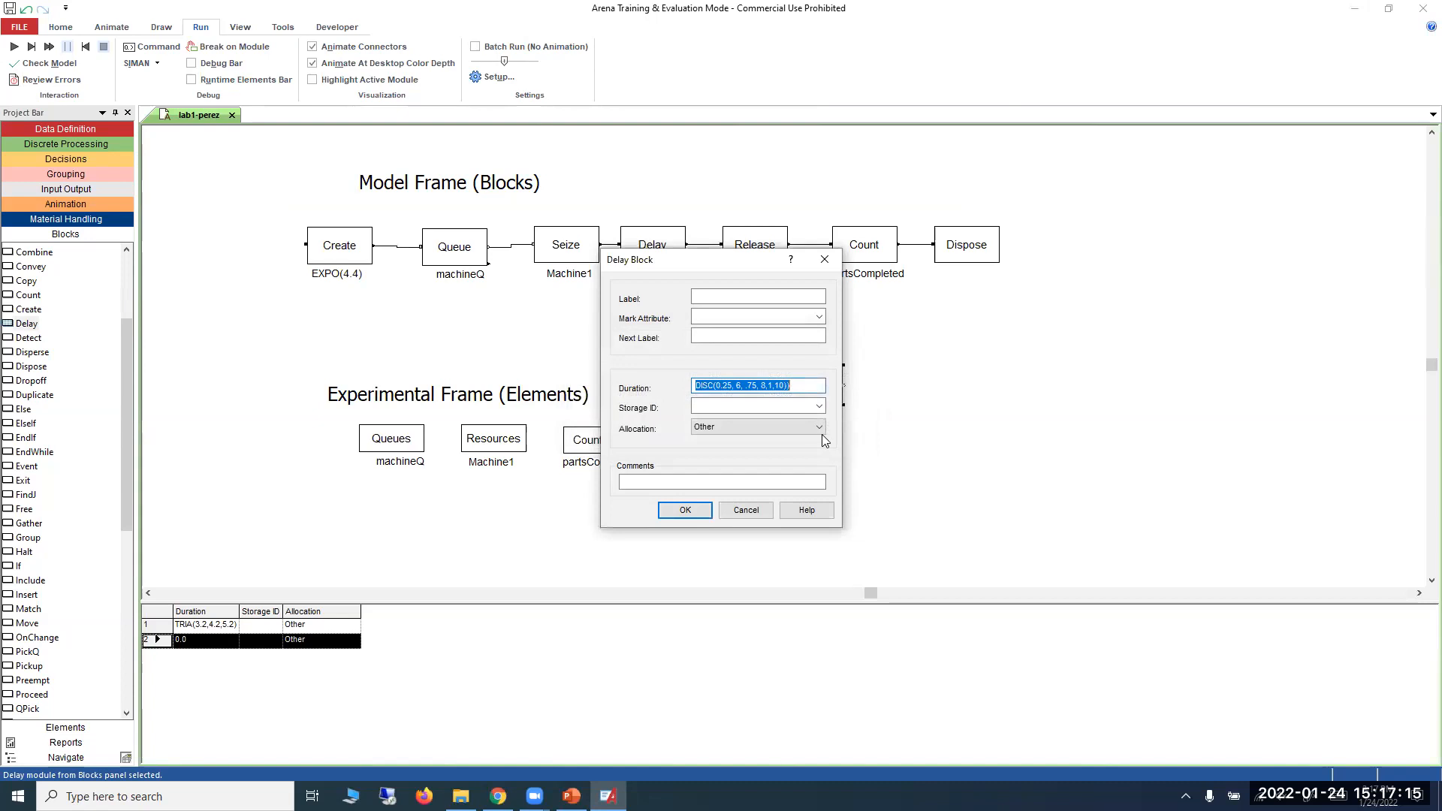
{"action": "left_click", "coordinate": [798, 386]}
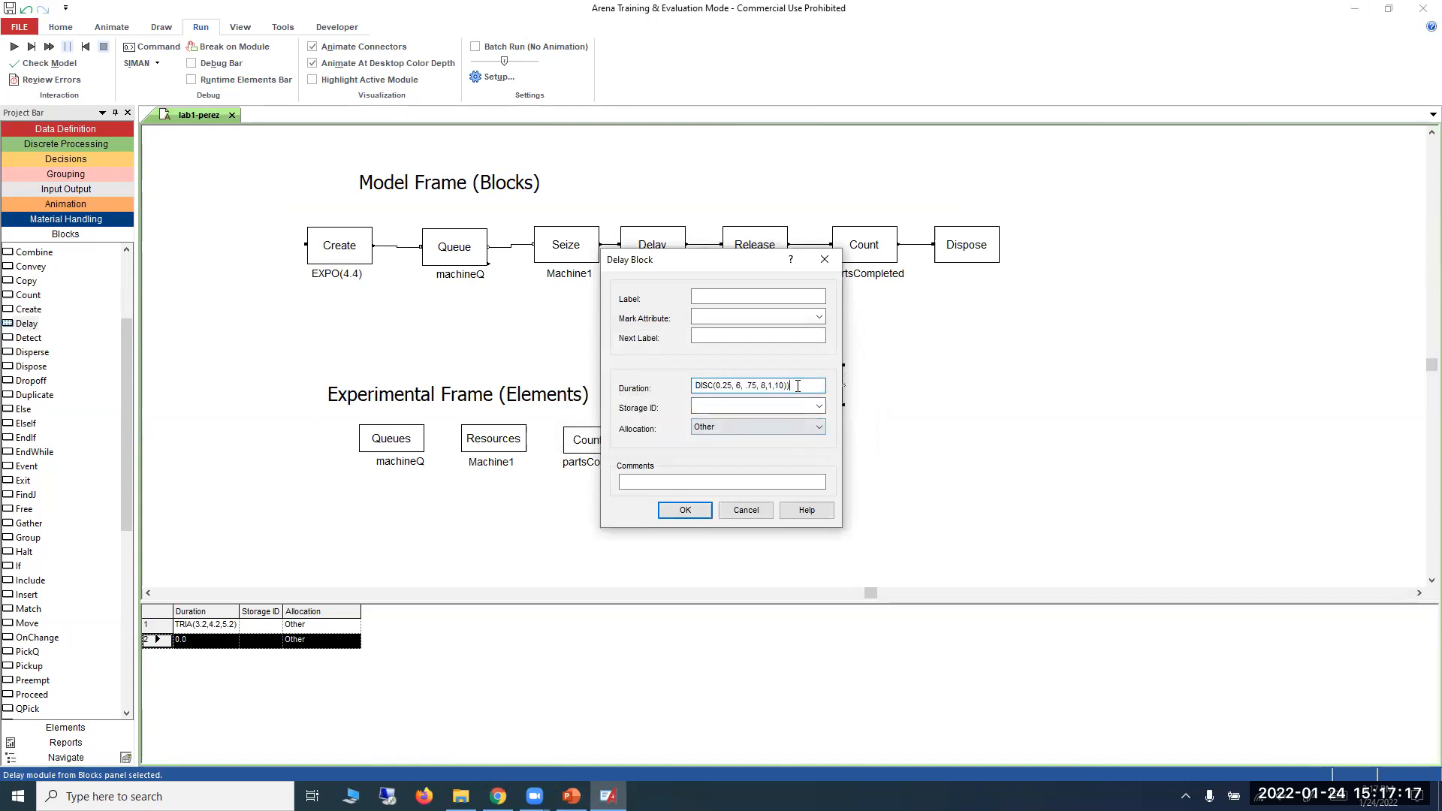
{"action": "key", "text": "Return"}
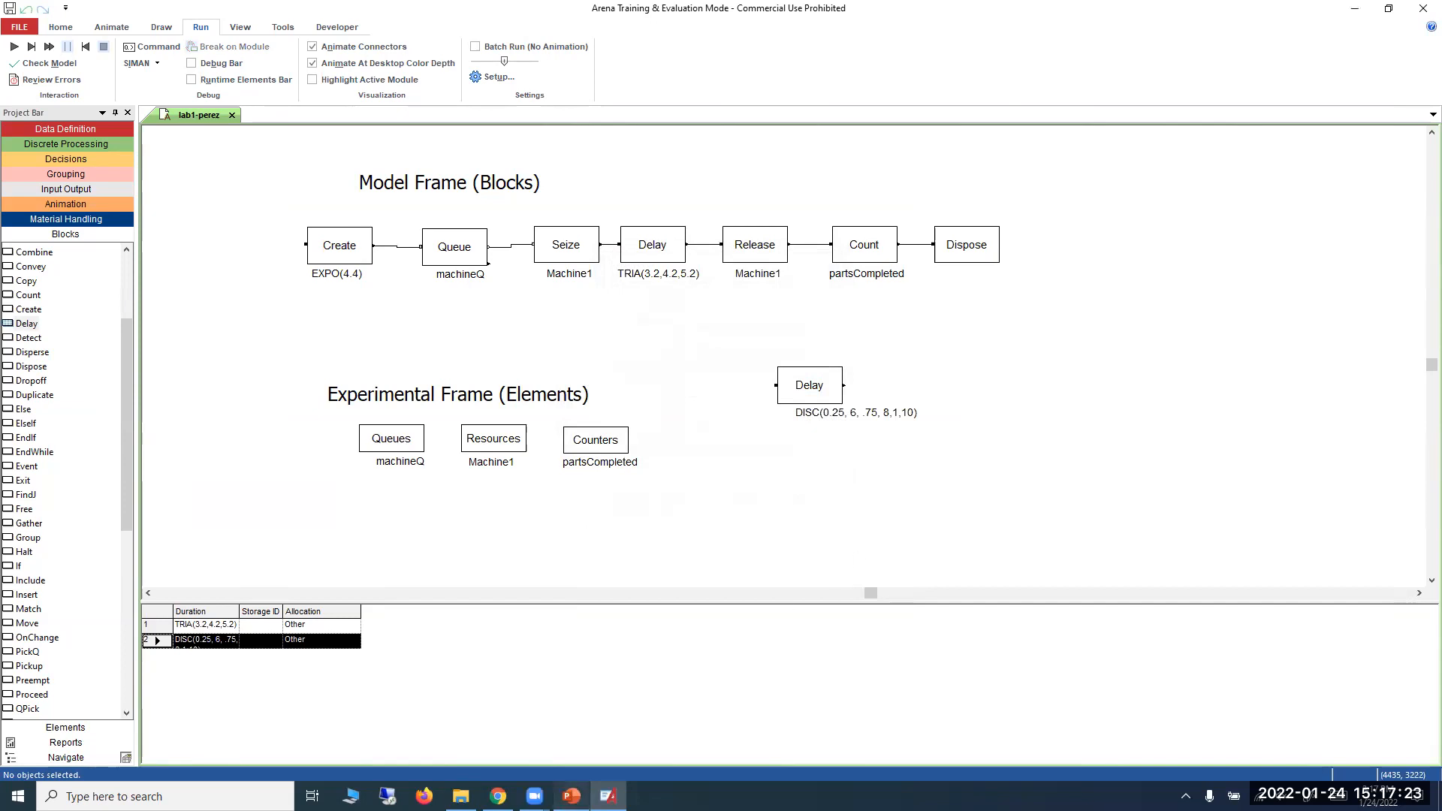
Check the queue limits in the Modeling-Lab1 assignment in the browser, then set the machineQ Queue block's capacity to 2 in Arena.
{"action": "left_click", "coordinate": [571, 796]}
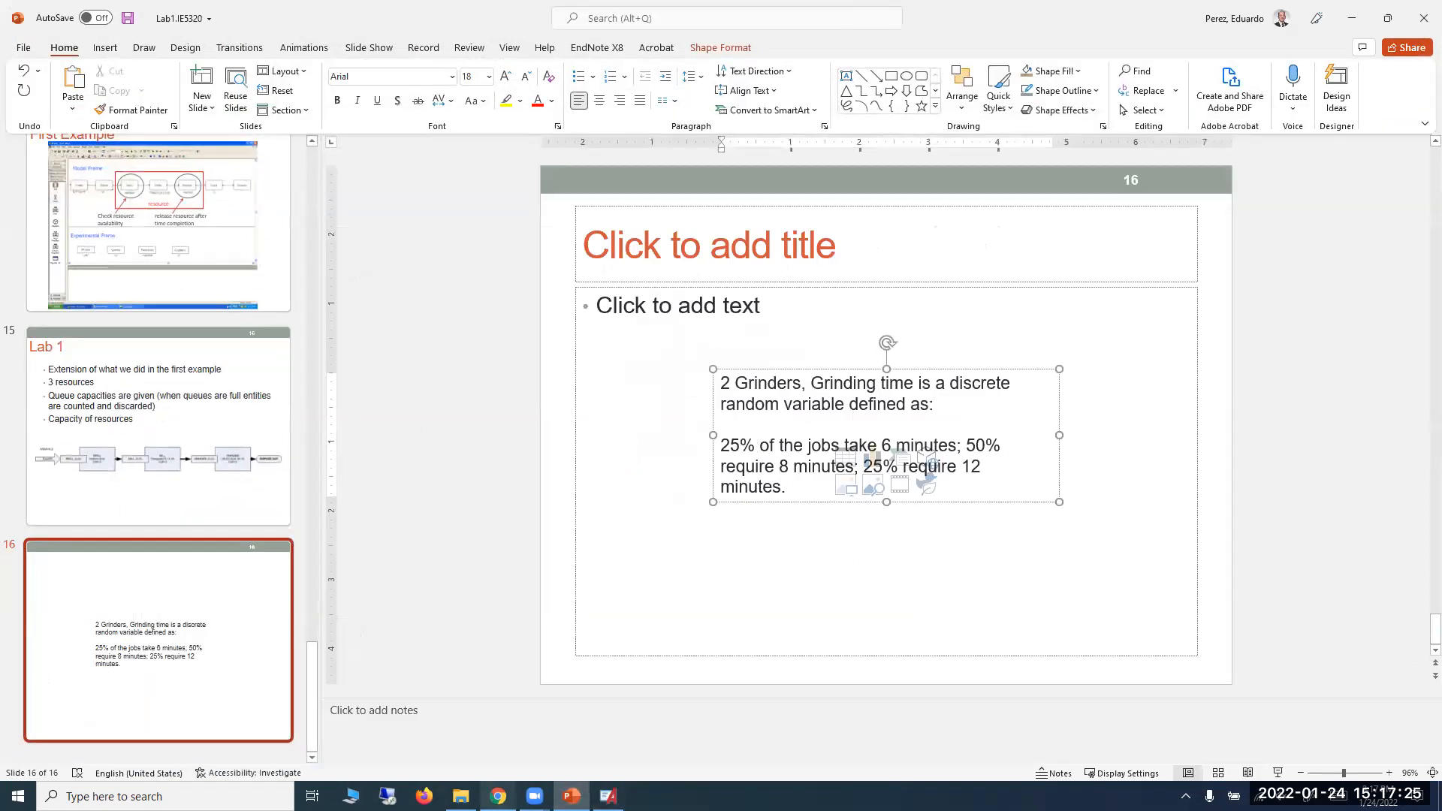
{"action": "left_click", "coordinate": [498, 796]}
{"action": "scroll", "coordinate": [586, 609], "scroll_direction": "down", "scroll_amount": 3}
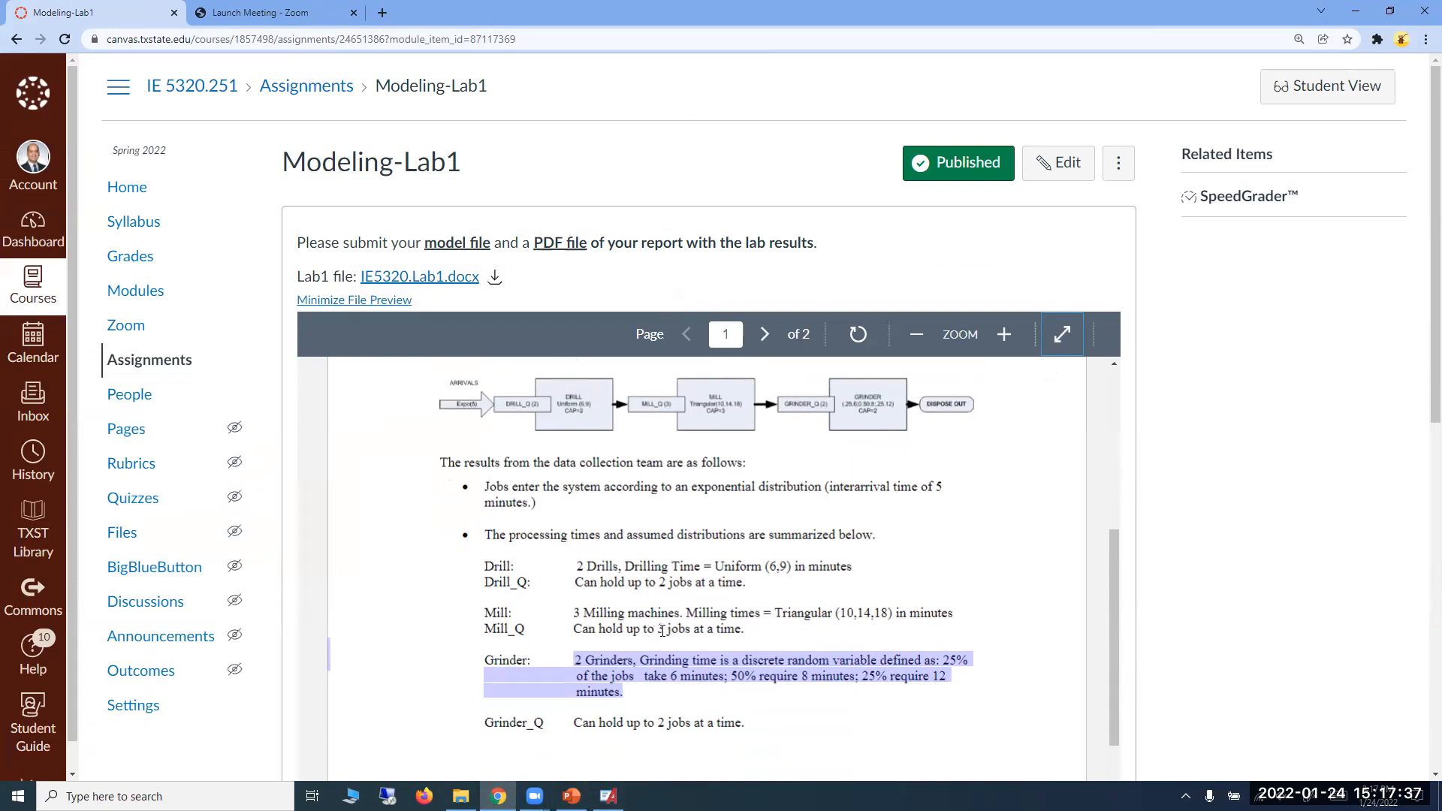
{"action": "scroll", "coordinate": [673, 629], "scroll_direction": "down", "scroll_amount": 1}
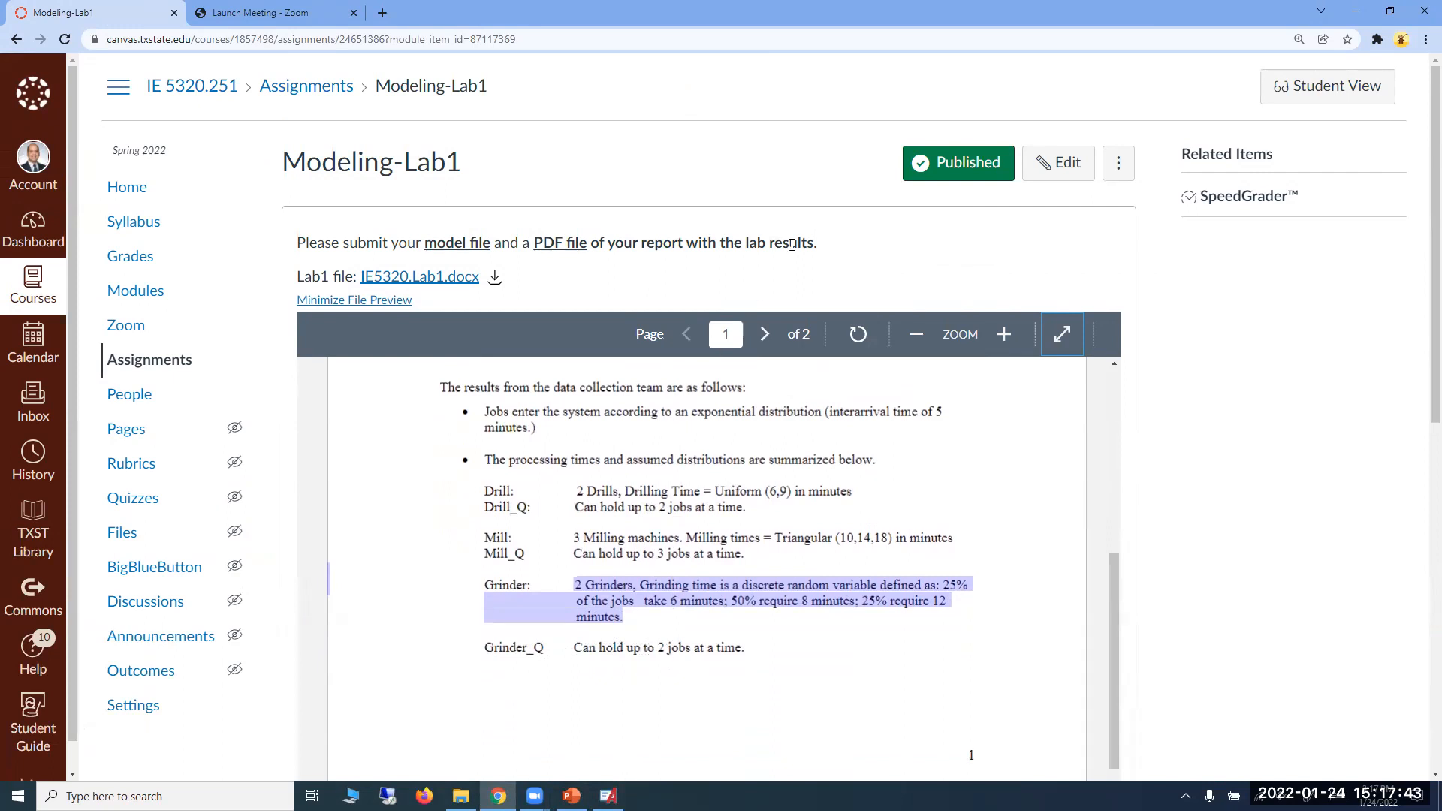
{"action": "left_click", "coordinate": [1357, 13]}
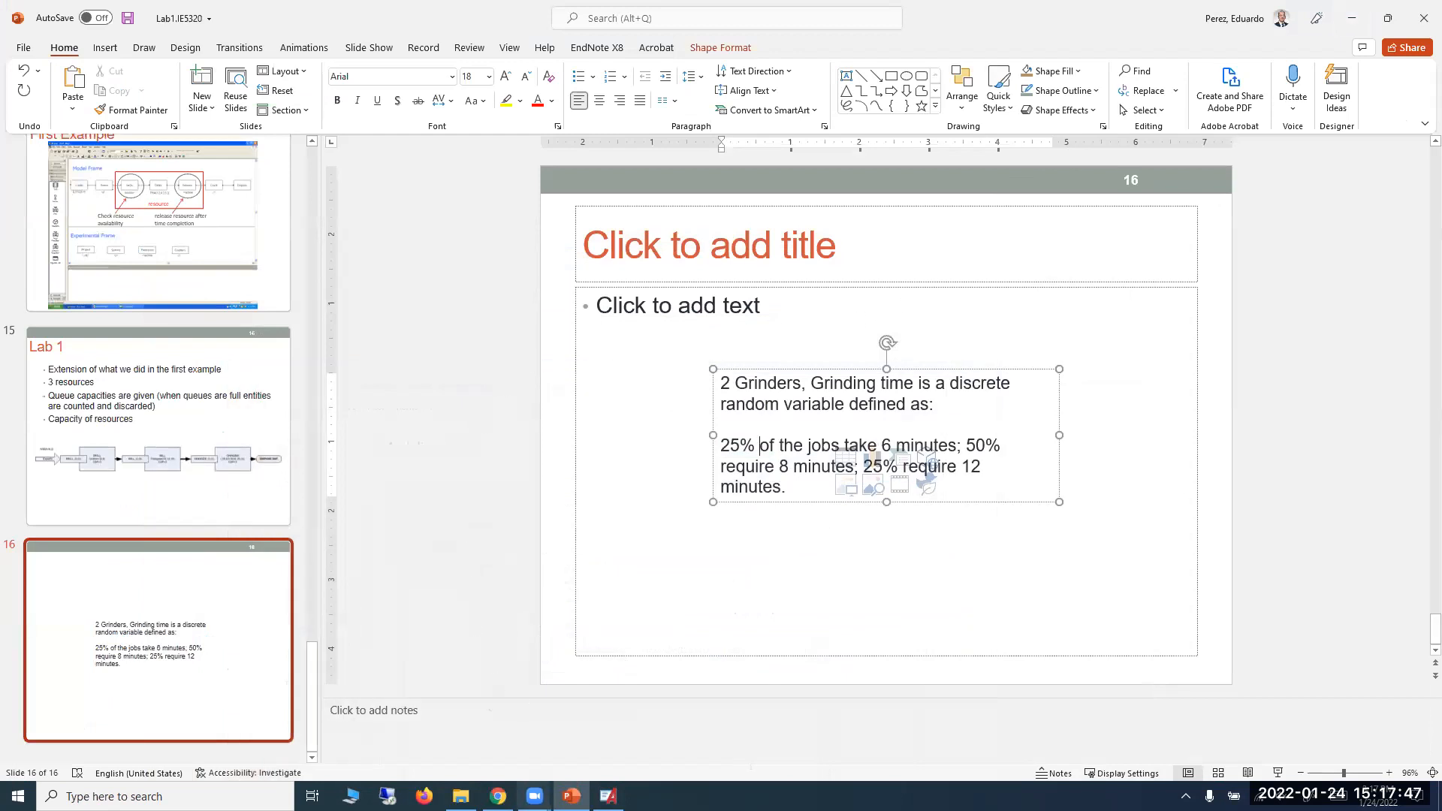
{"action": "left_click", "coordinate": [608, 796]}
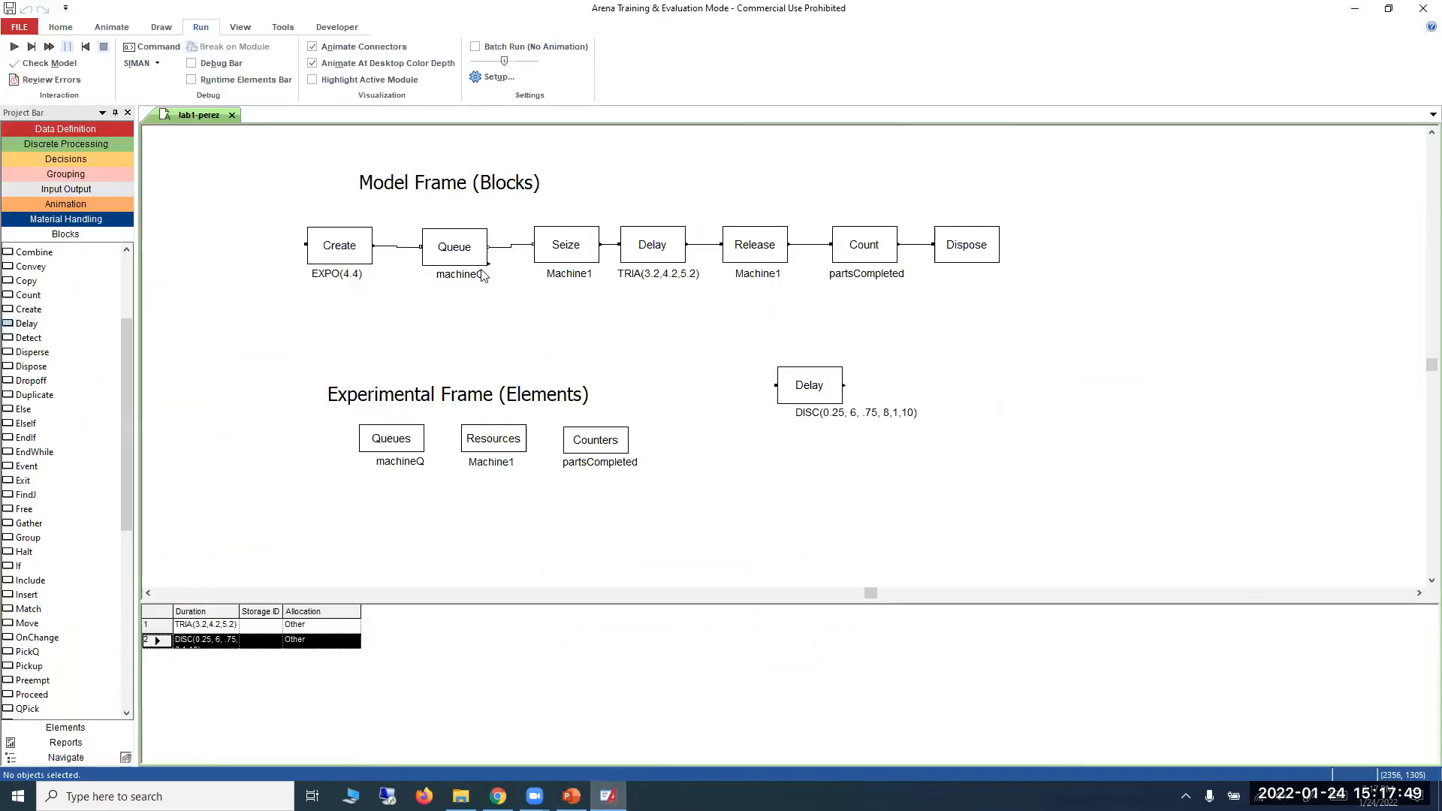
{"action": "double_click", "coordinate": [481, 258]}
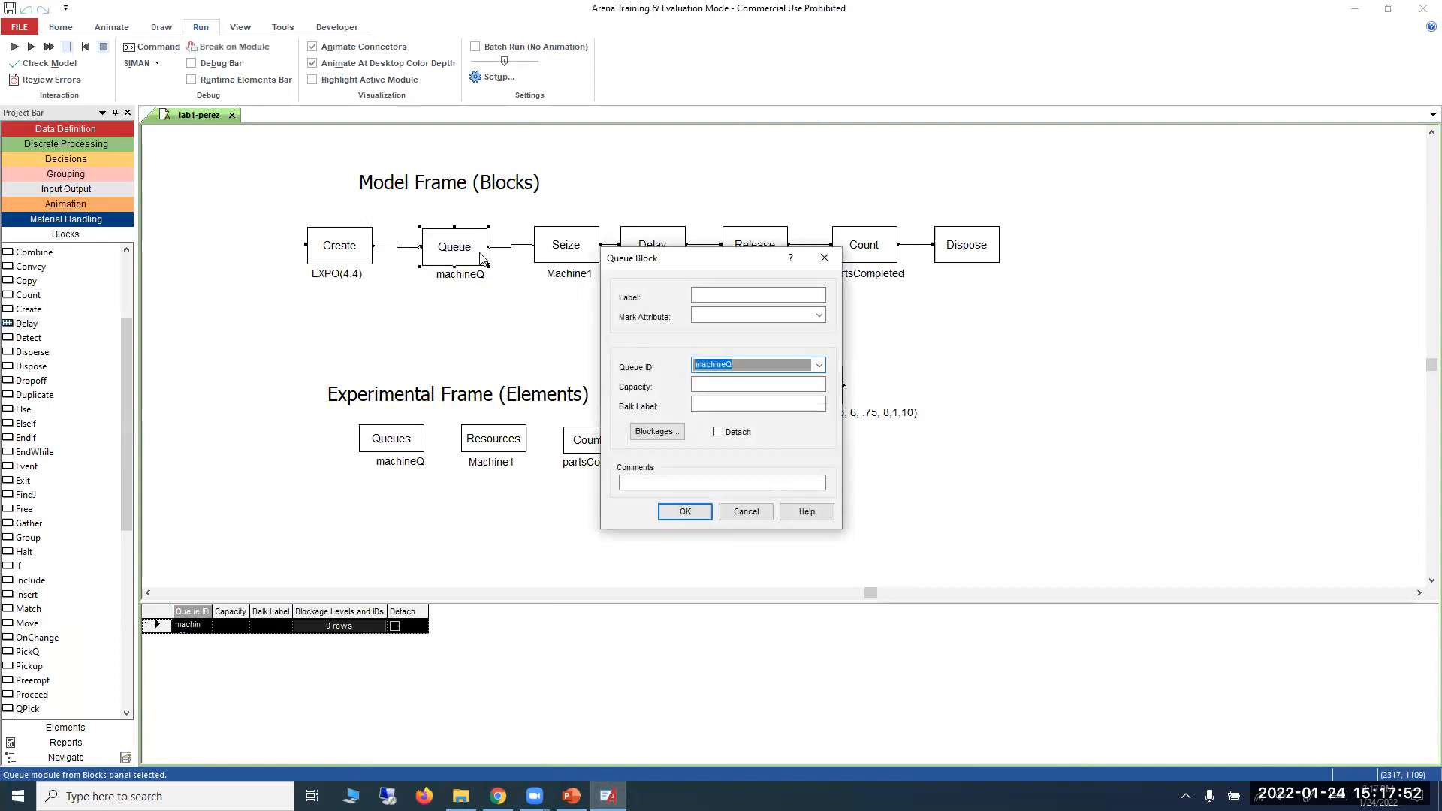
{"action": "left_click", "coordinate": [730, 388]}
{"action": "type", "text": "2"}
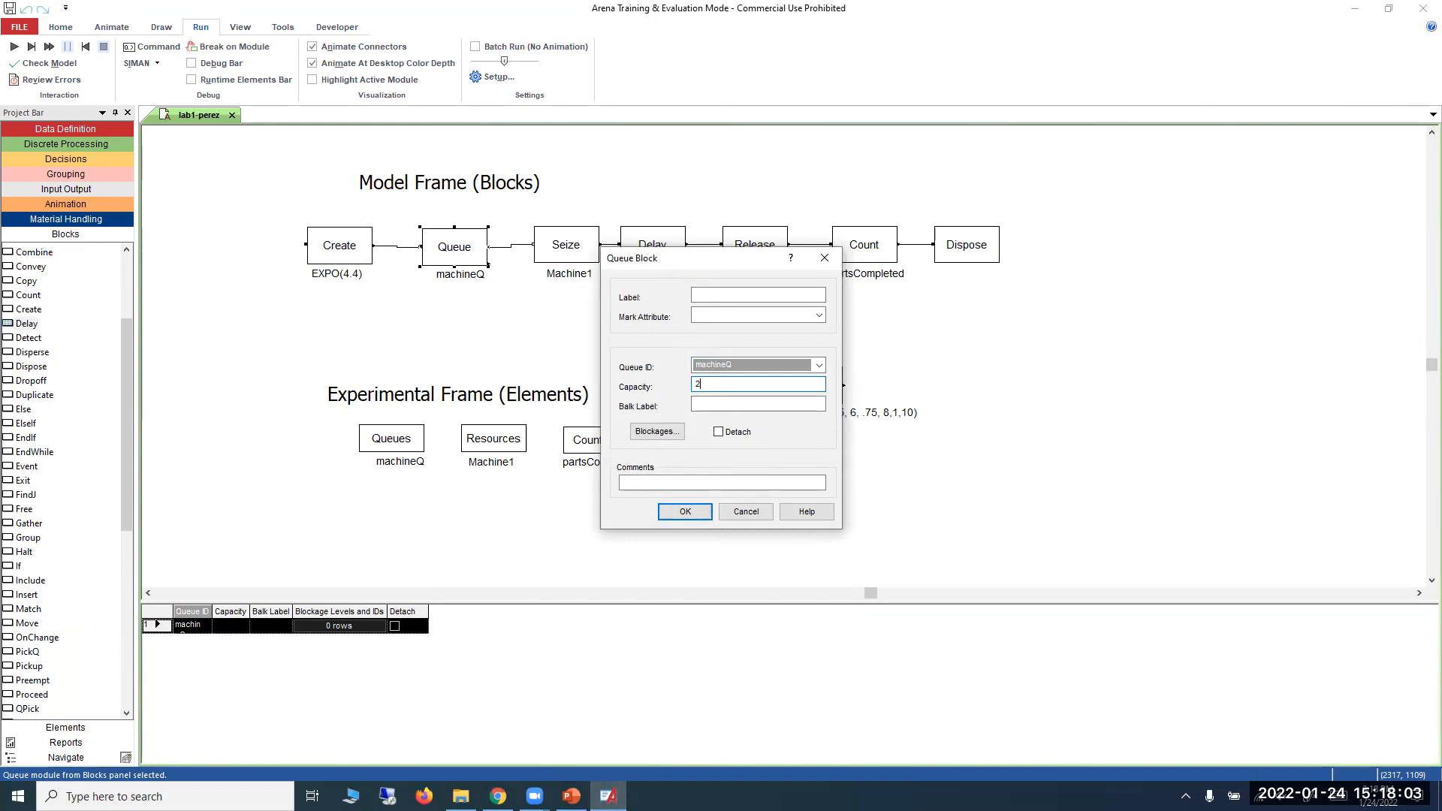
{"action": "left_click", "coordinate": [685, 511]}
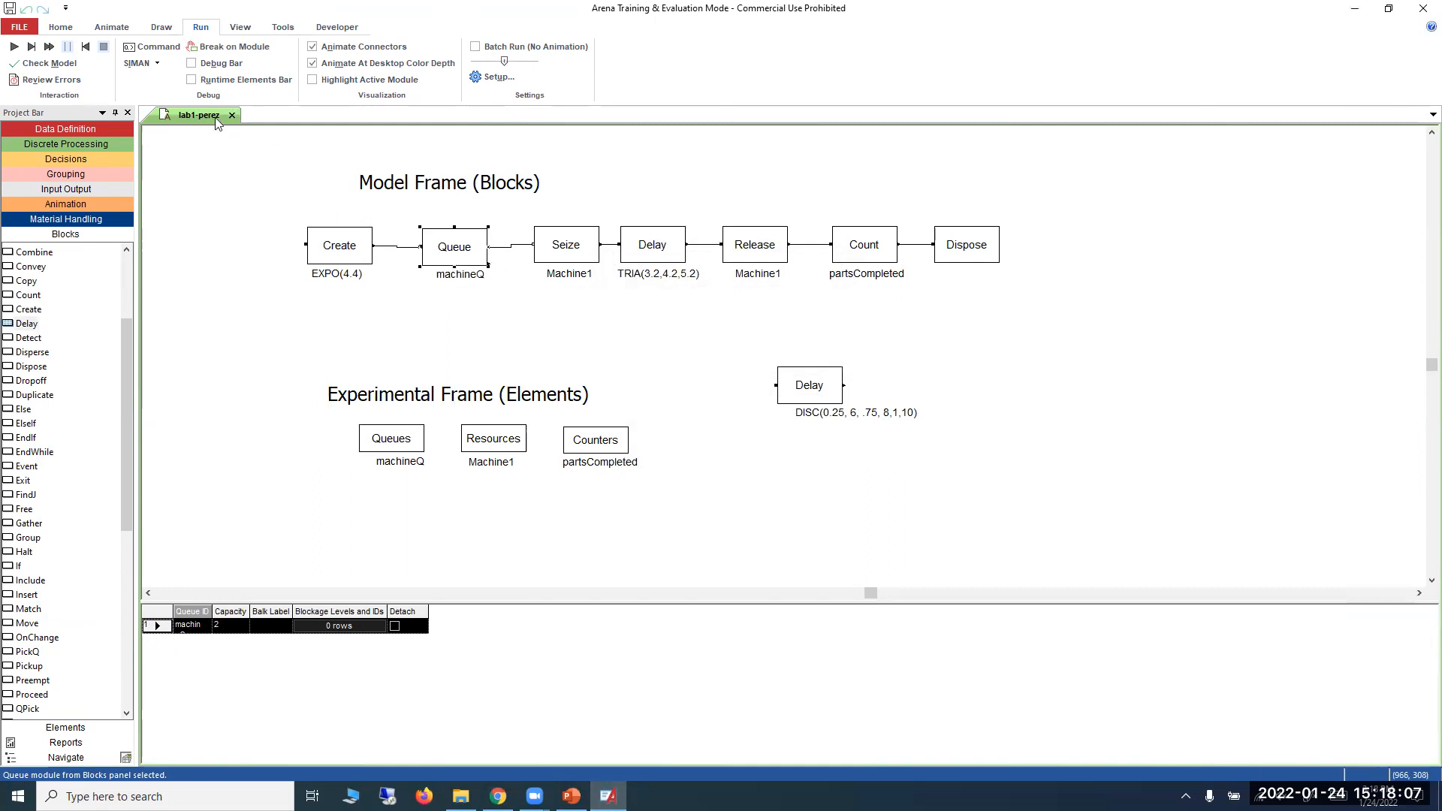
{"action": "double_click", "coordinate": [464, 233]}
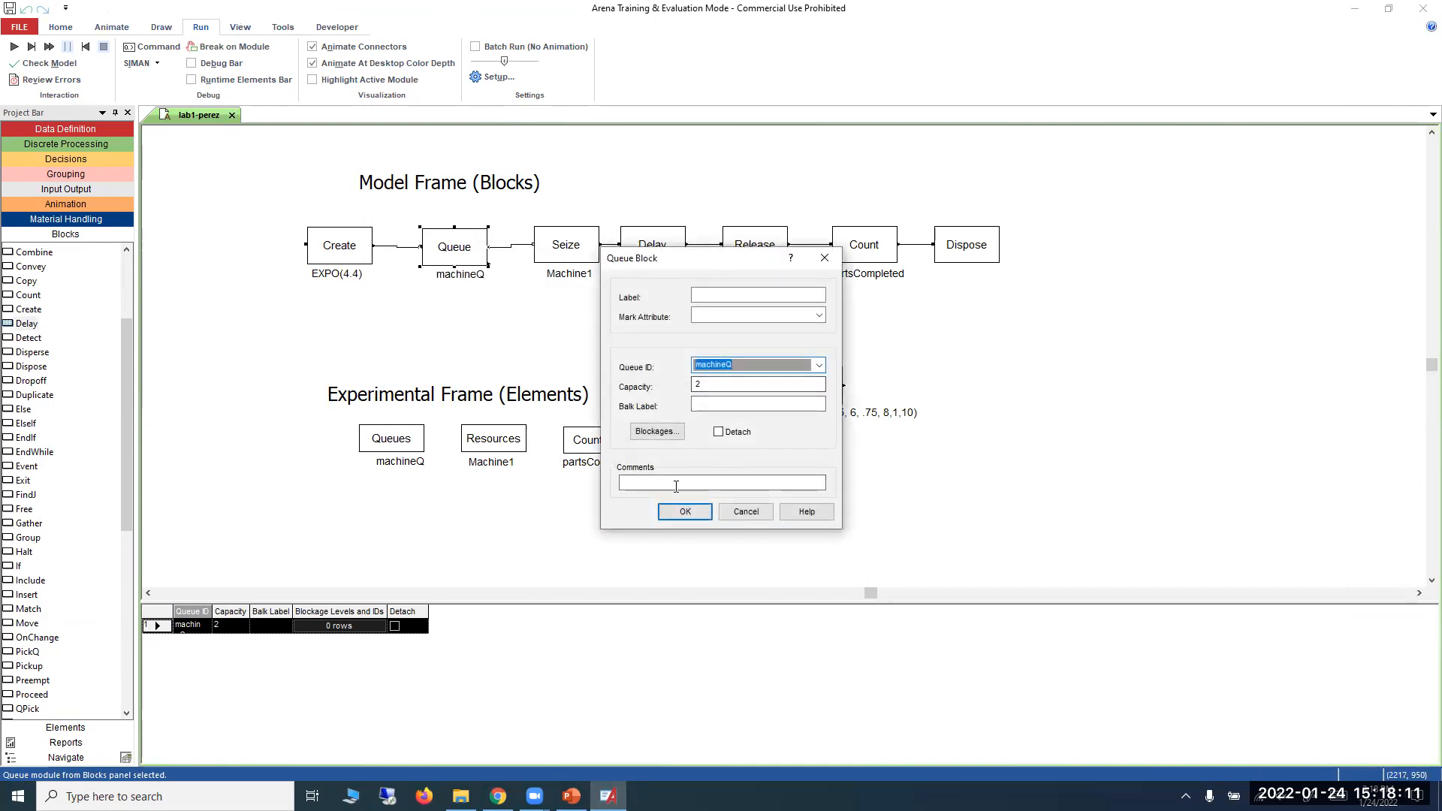
{"action": "left_click", "coordinate": [685, 511]}
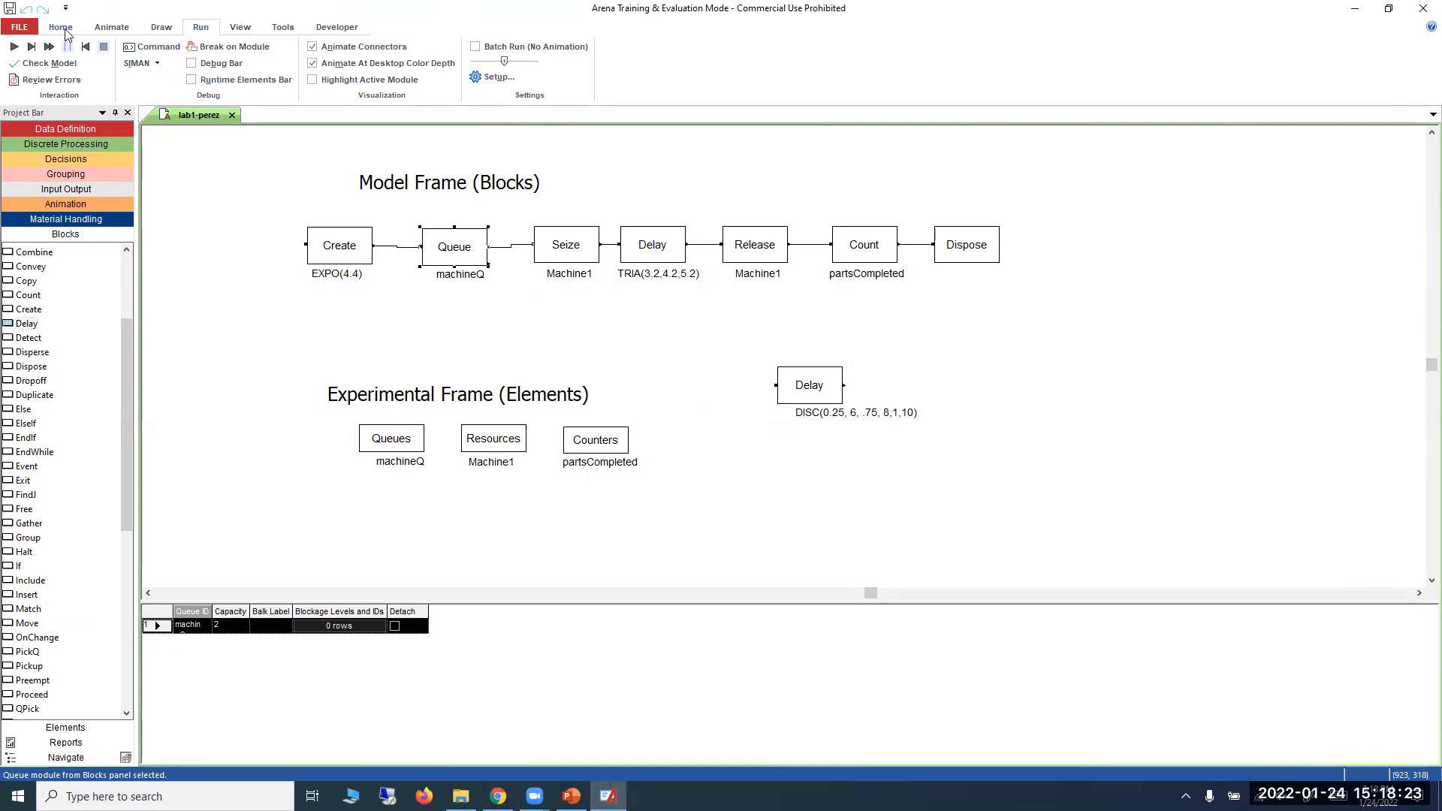
Add a Dispose block below the Seize block, connected to the lower balk exit point of the machineQ Queue block.
{"action": "left_click", "coordinate": [234, 29]}
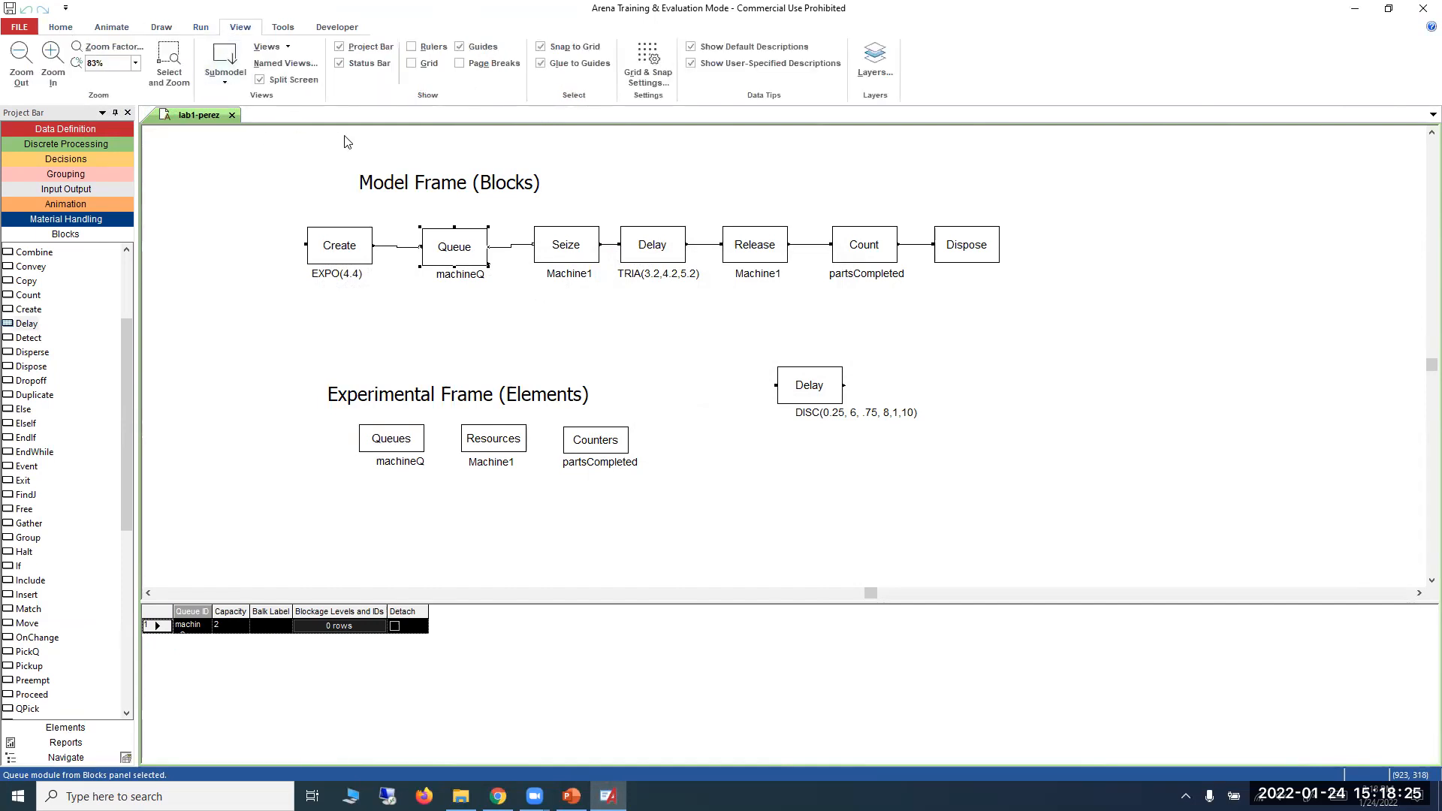
{"action": "left_click", "coordinate": [176, 54]}
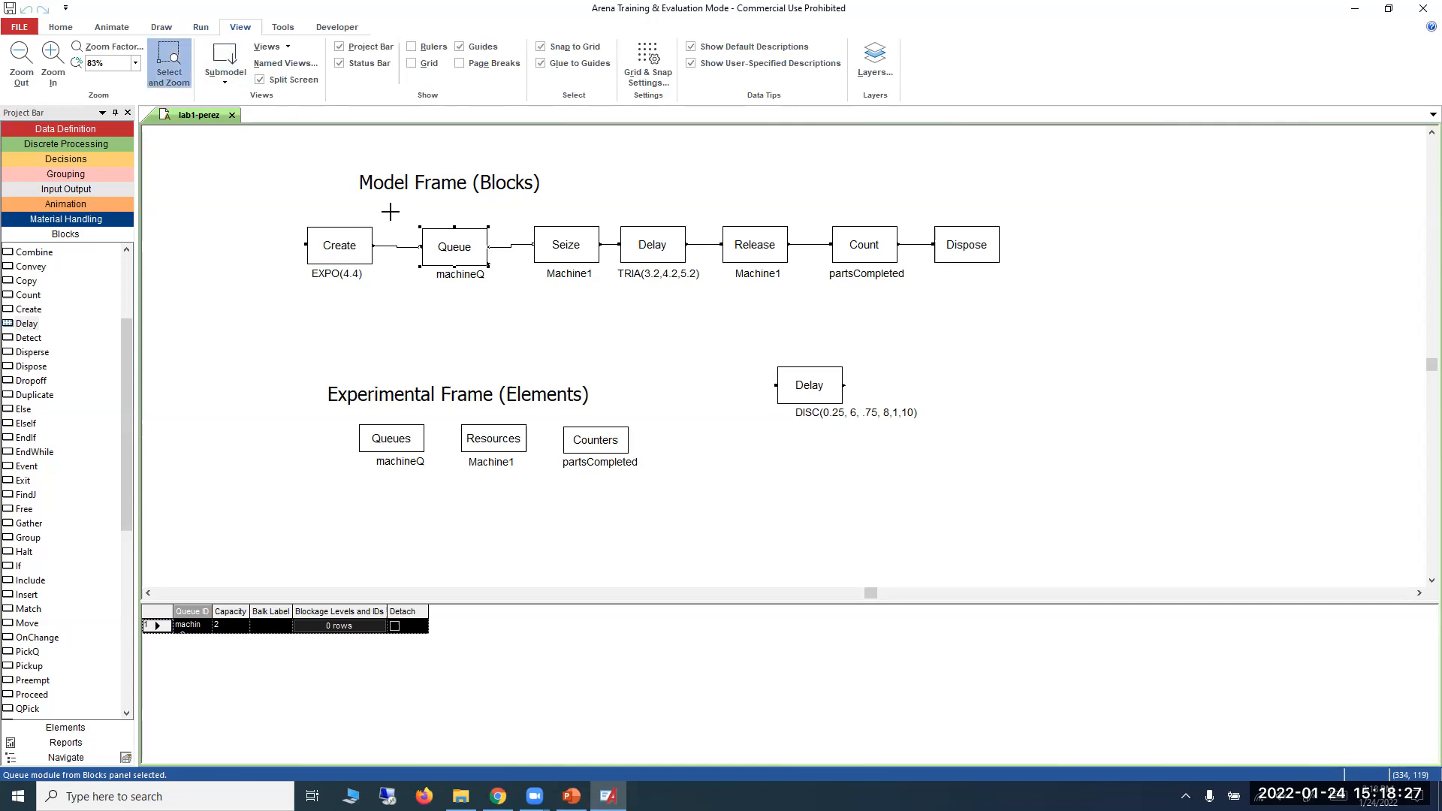
{"action": "left_click_drag", "start_coordinate": [391, 208], "coordinate": [518, 340]}
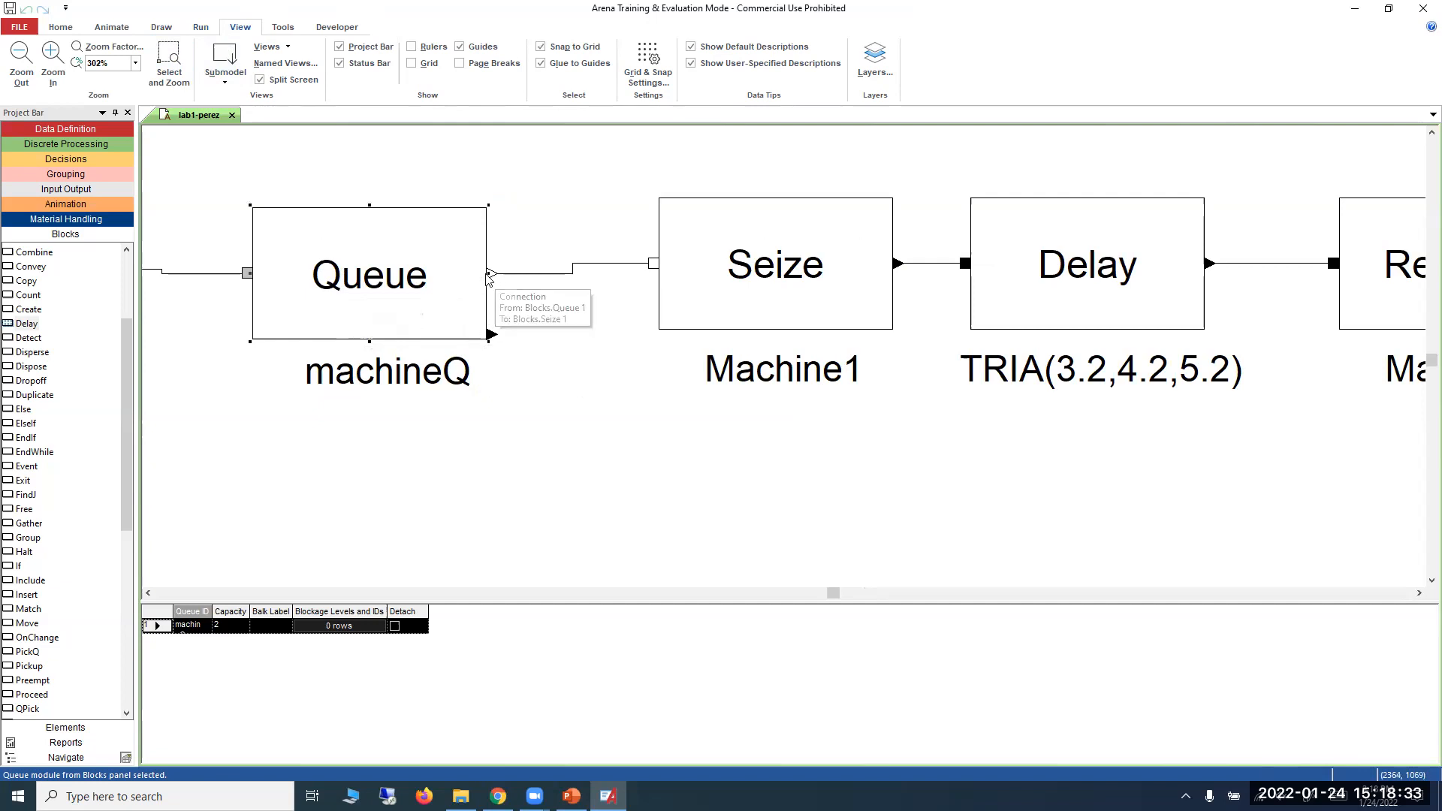
{"action": "left_click", "coordinate": [492, 336]}
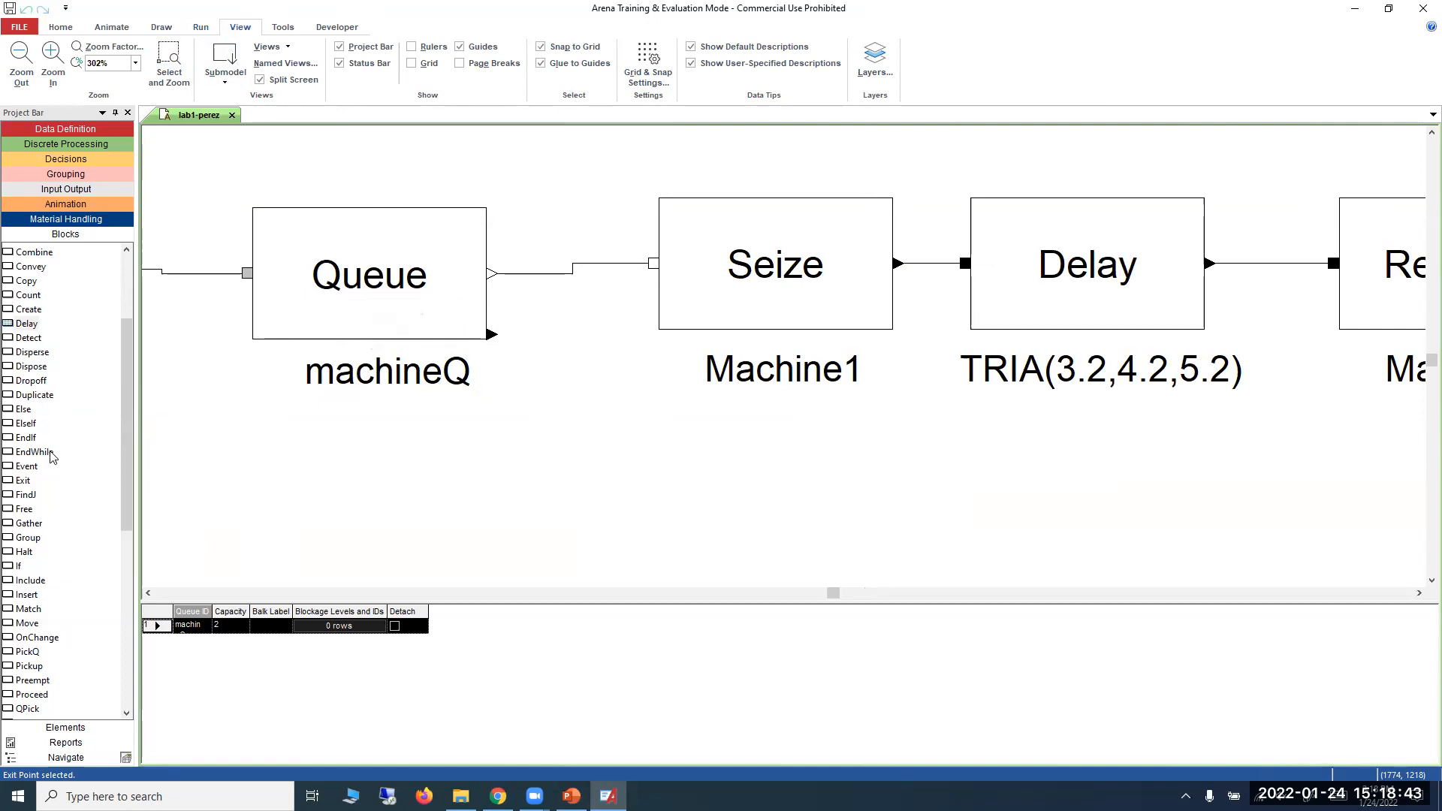
{"action": "scroll", "coordinate": [52, 456], "scroll_direction": "down", "scroll_amount": 2}
{"action": "scroll", "coordinate": [52, 456], "scroll_direction": "up", "scroll_amount": 4}
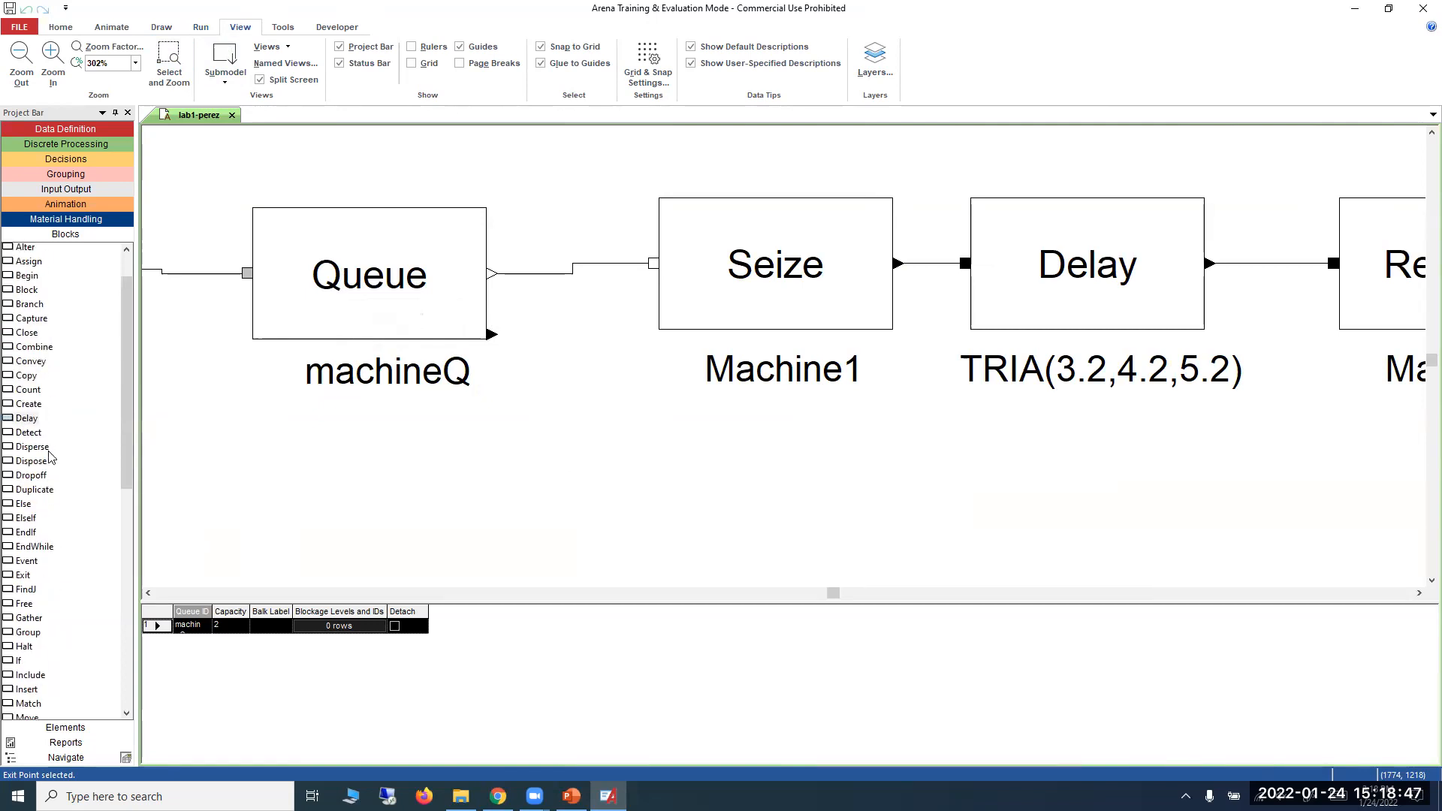
{"action": "scroll", "coordinate": [51, 457], "scroll_direction": "up", "scroll_amount": 1}
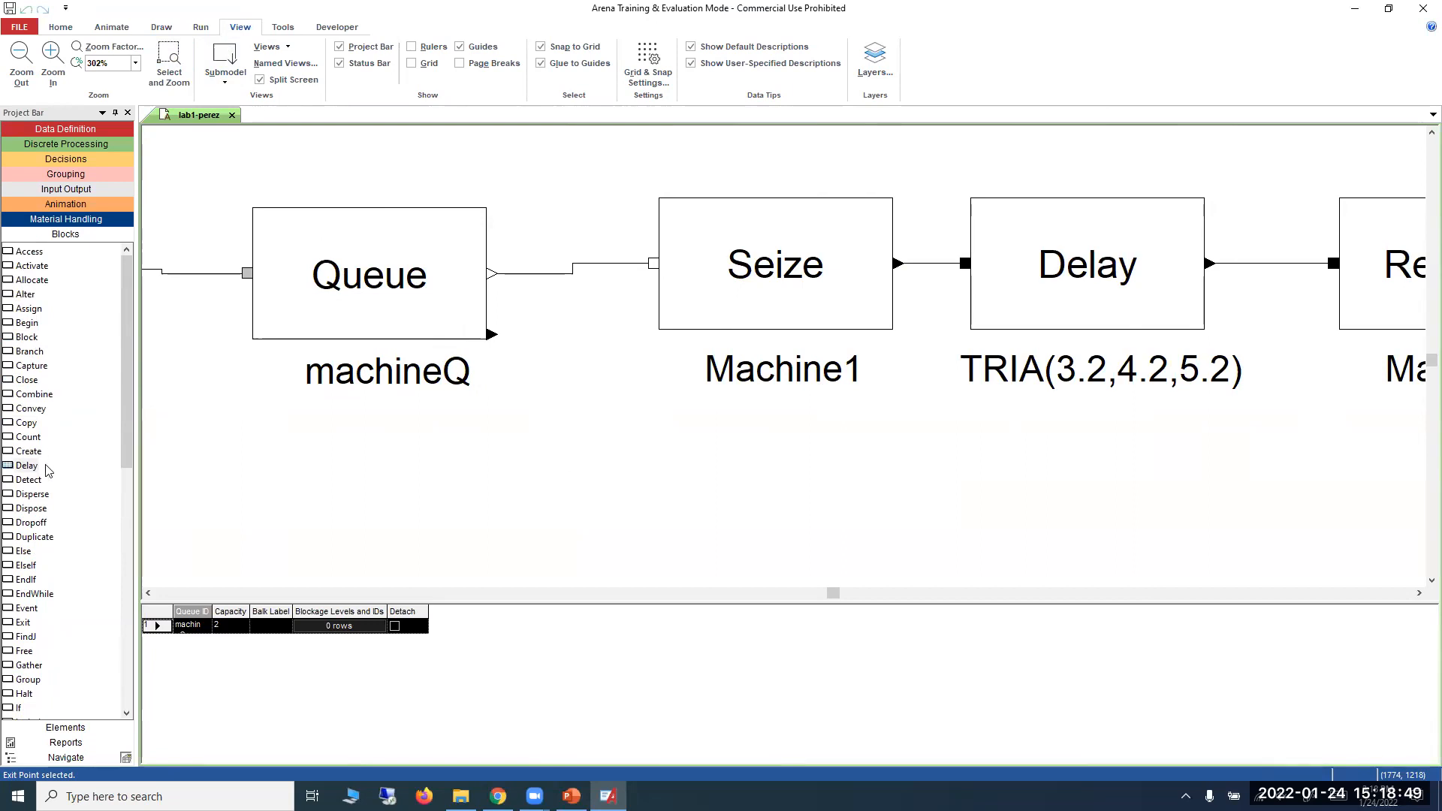
{"action": "left_click_drag", "start_coordinate": [36, 506], "coordinate": [511, 490]}
{"action": "left_click_drag", "start_coordinate": [725, 511], "coordinate": [981, 549]}
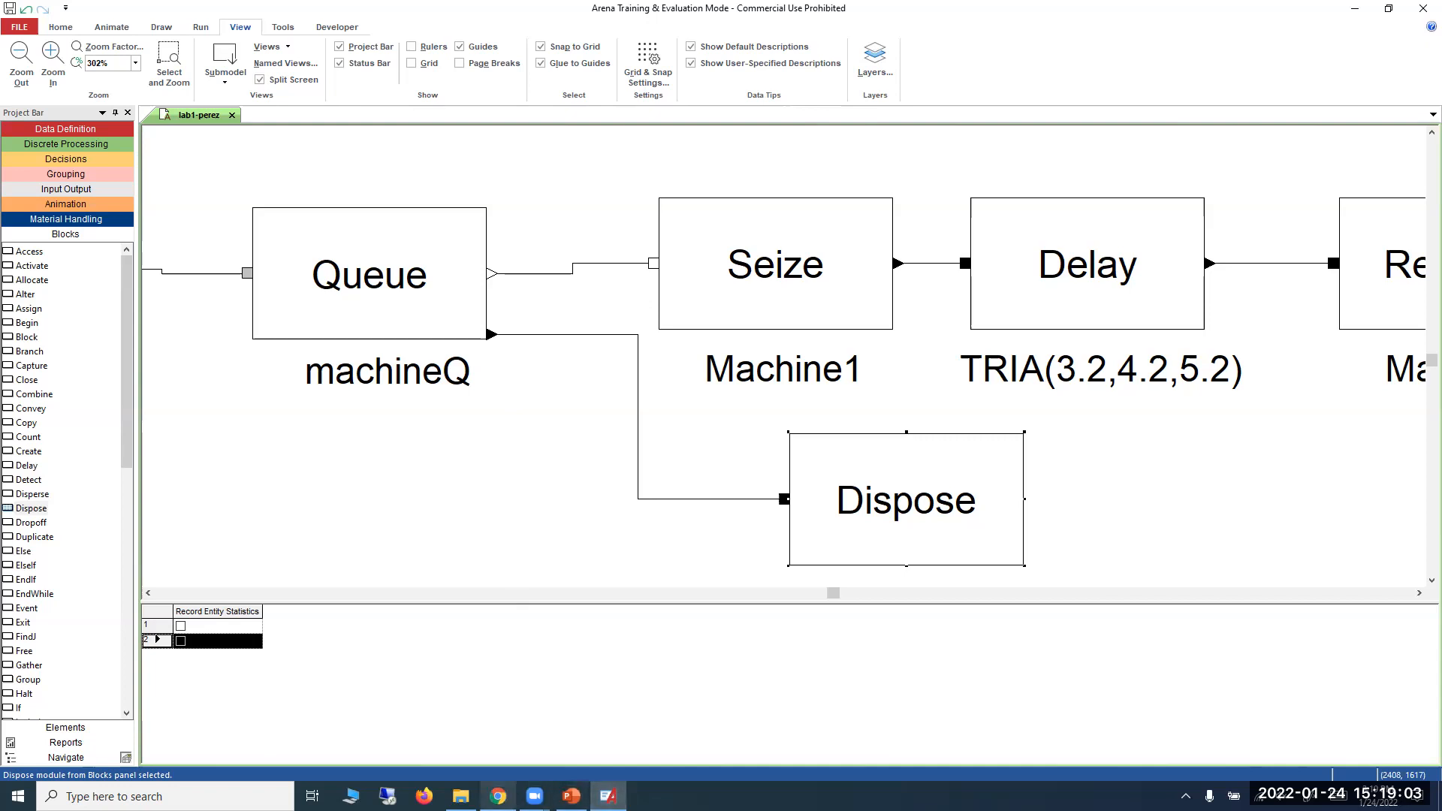
Review the assignment's questions in the browser, then insert a Count block in Arena between the Queue's balk exit and the new Dispose block.
{"action": "left_click", "coordinate": [498, 796]}
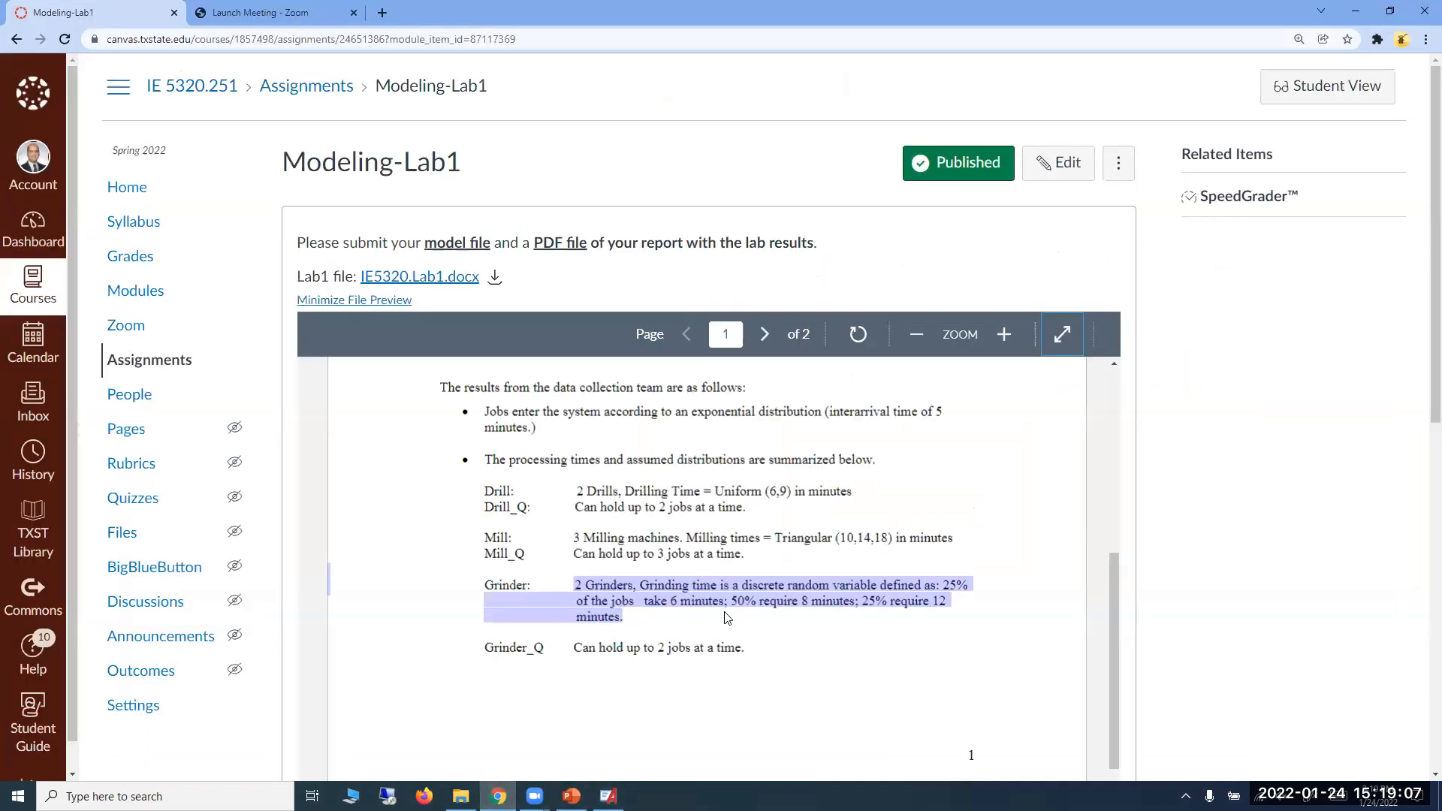
{"action": "scroll", "coordinate": [727, 617], "scroll_direction": "up", "scroll_amount": 2}
{"action": "scroll", "coordinate": [725, 610], "scroll_direction": "down", "scroll_amount": 10}
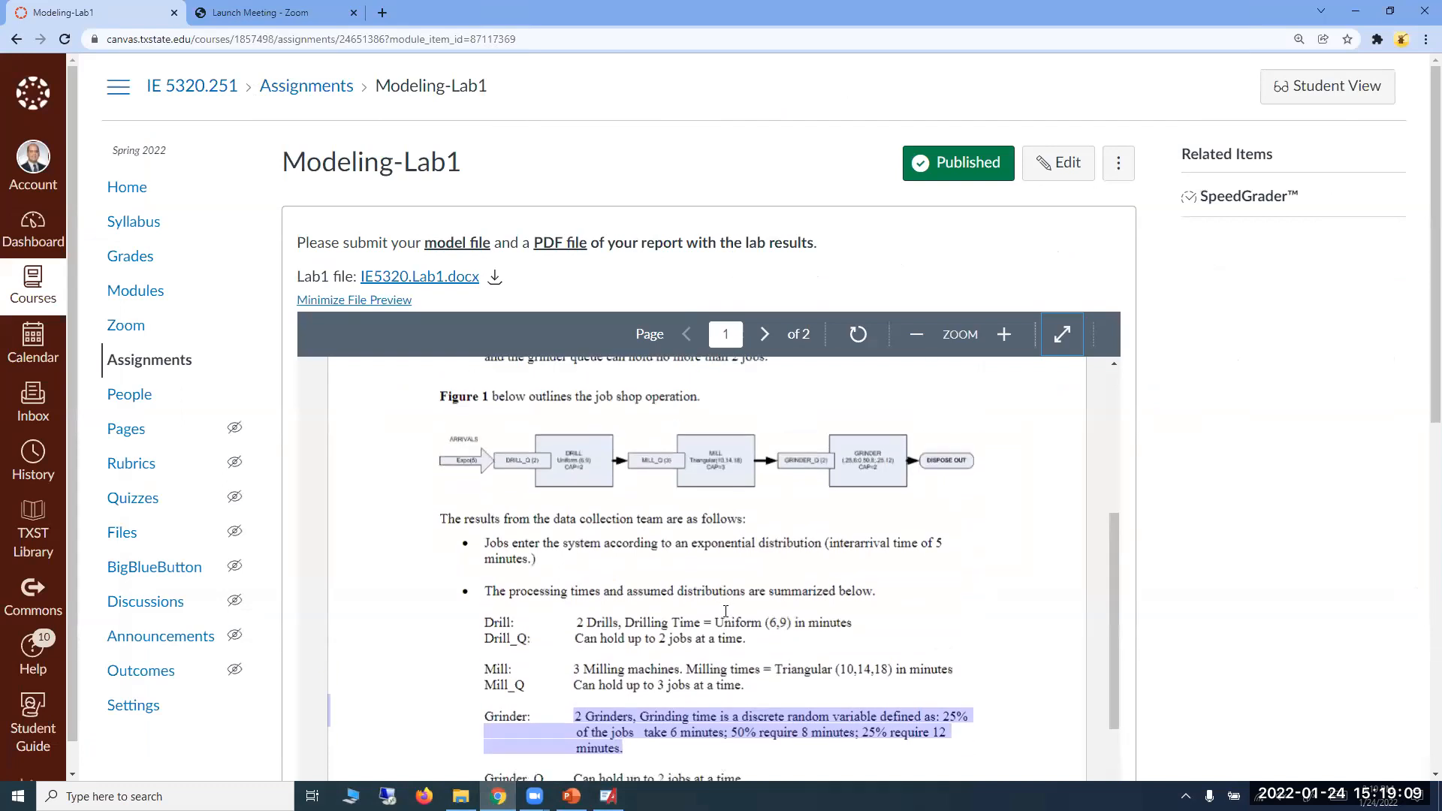
{"action": "scroll", "coordinate": [727, 614], "scroll_direction": "down", "scroll_amount": 1}
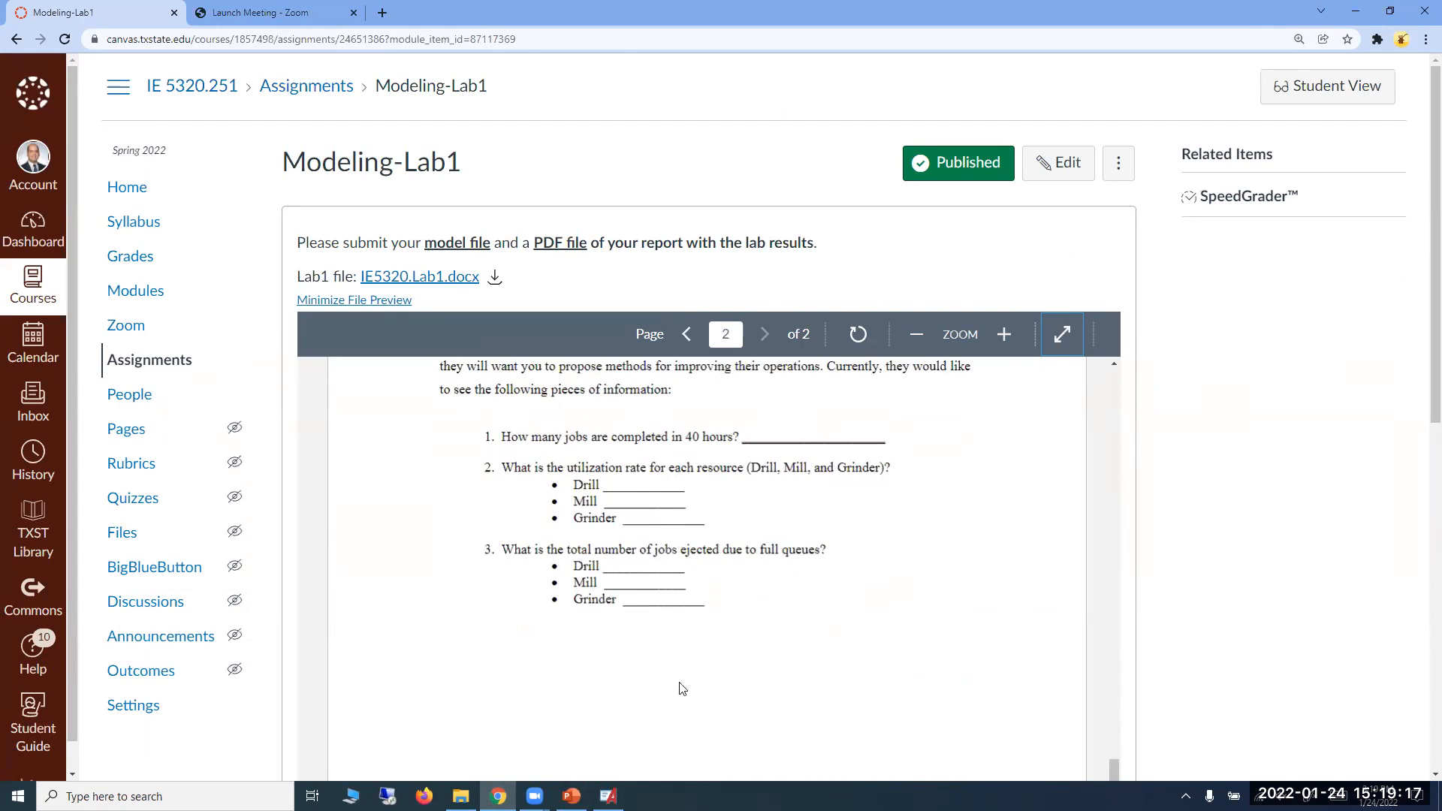
{"action": "key", "text": "alt+Tab"}
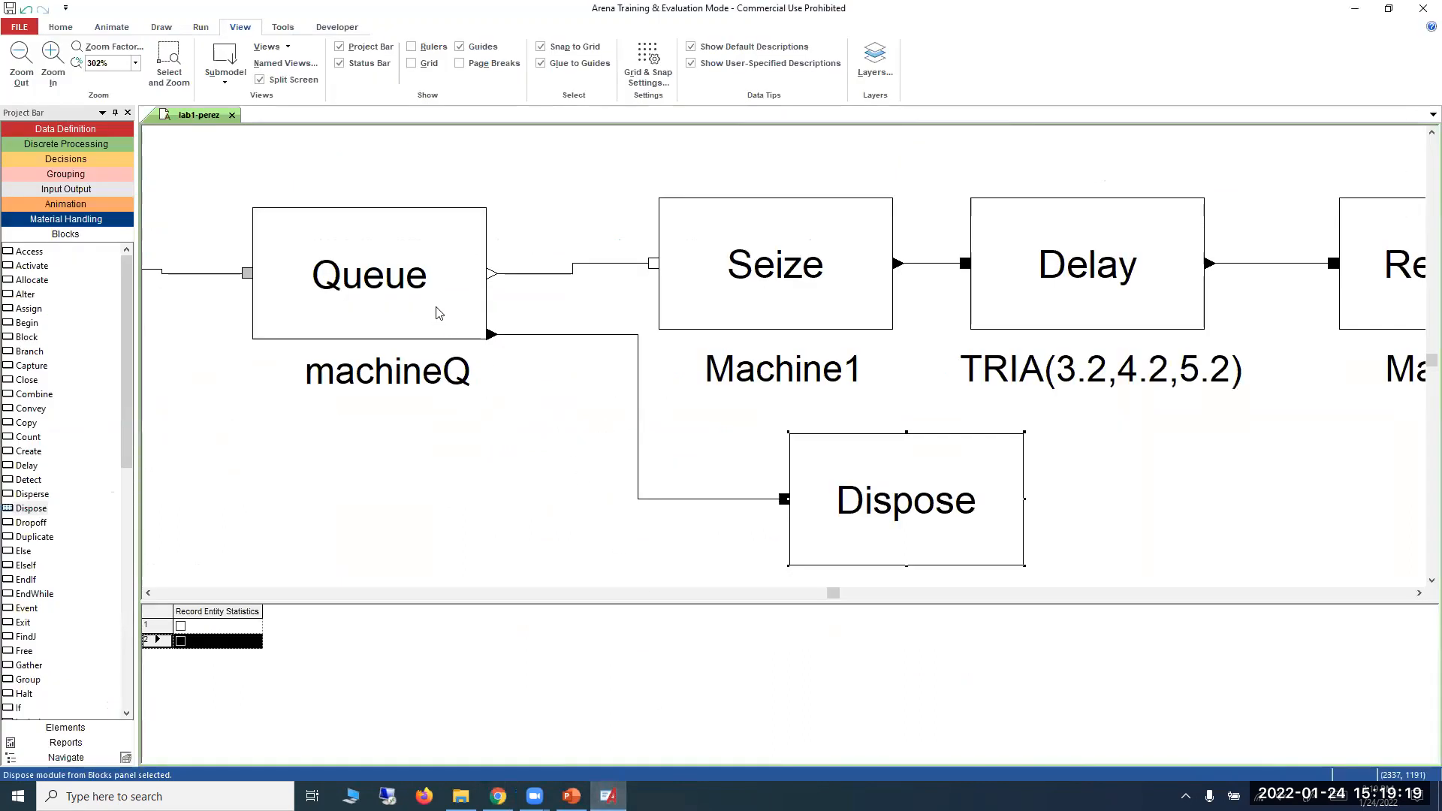
{"action": "left_click_drag", "start_coordinate": [29, 440], "coordinate": [498, 434]}
{"action": "left_click_drag", "start_coordinate": [612, 452], "coordinate": [515, 516]}
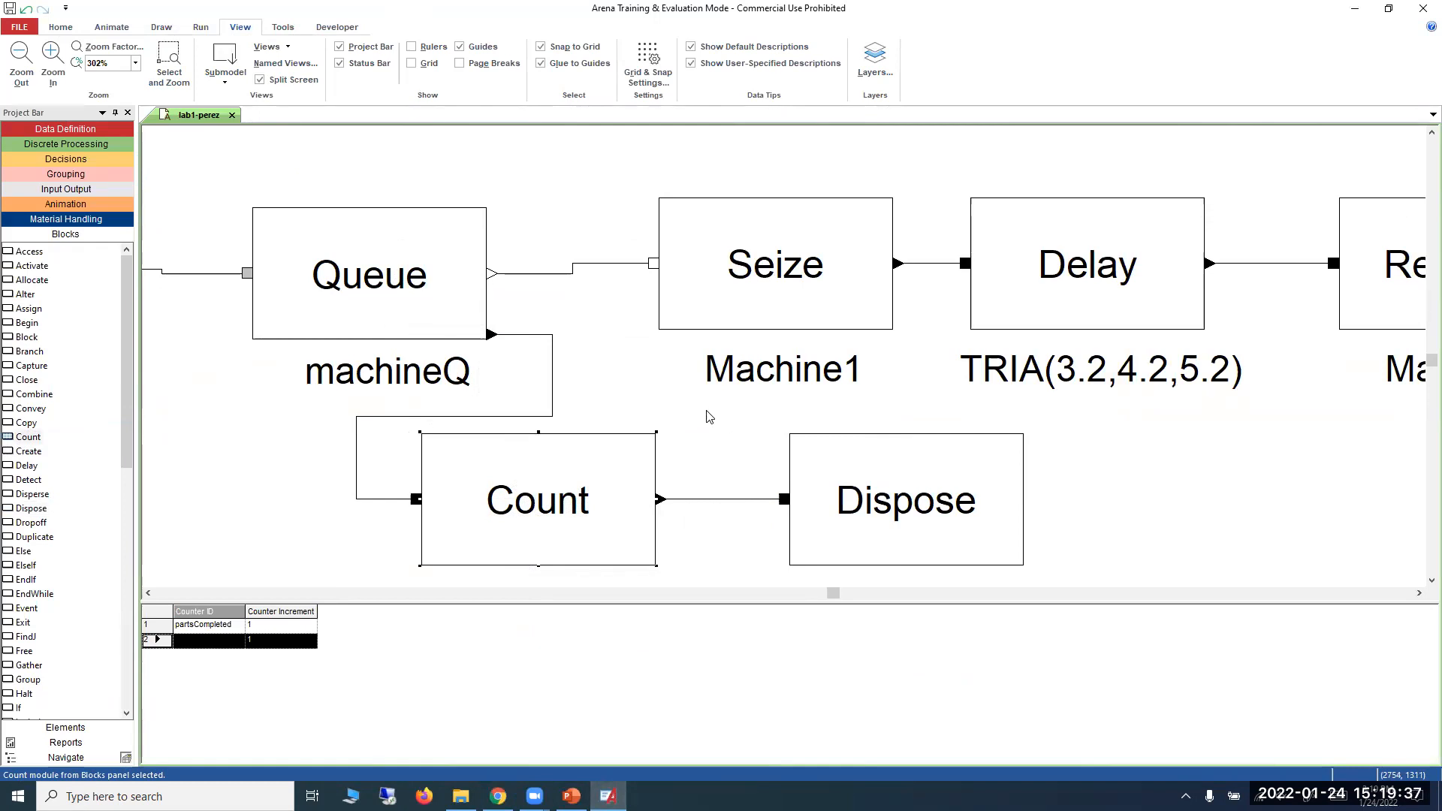
{"action": "scroll", "coordinate": [706, 417], "scroll_direction": "down", "scroll_amount": 1}
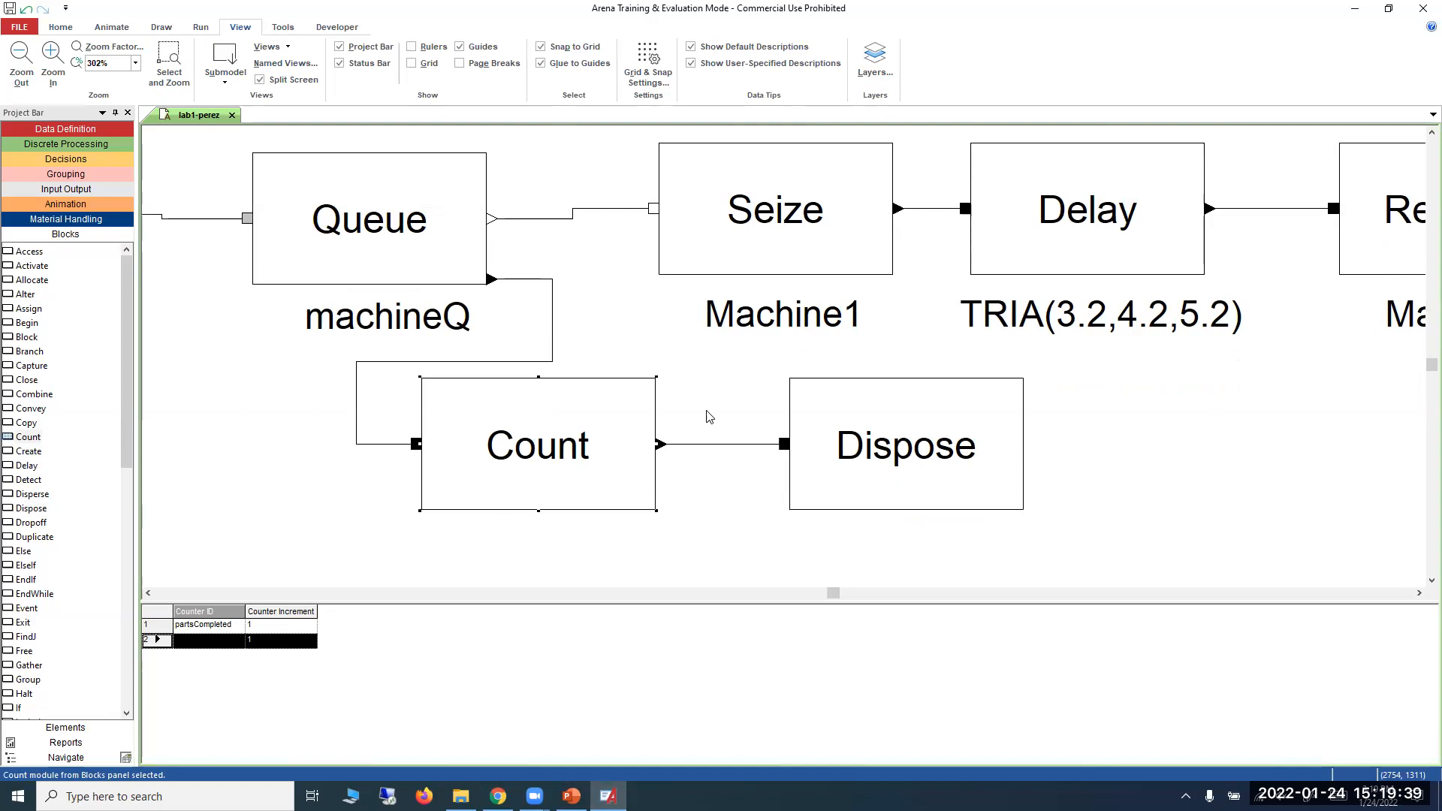
{"action": "scroll", "coordinate": [706, 416], "scroll_direction": "down", "scroll_amount": 3}
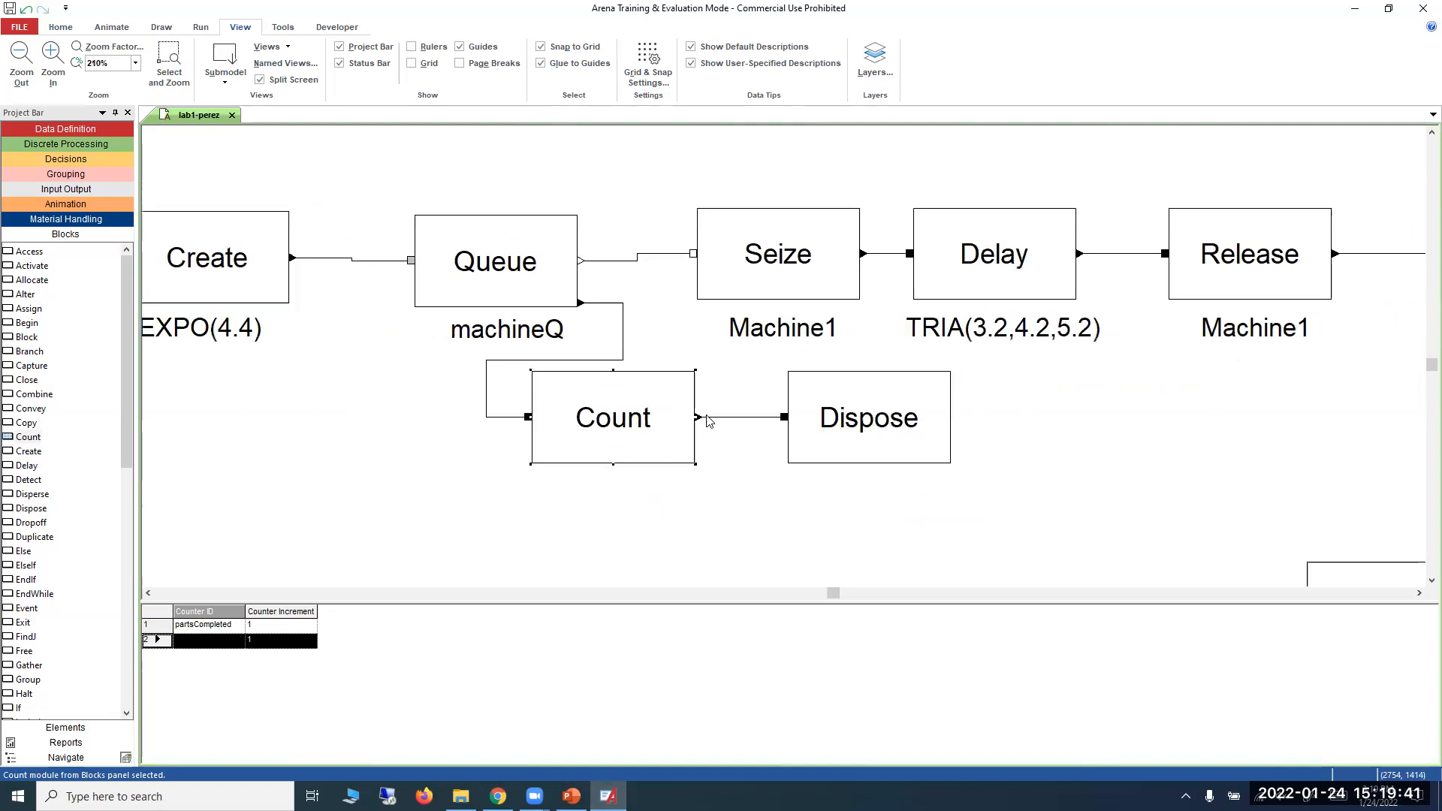